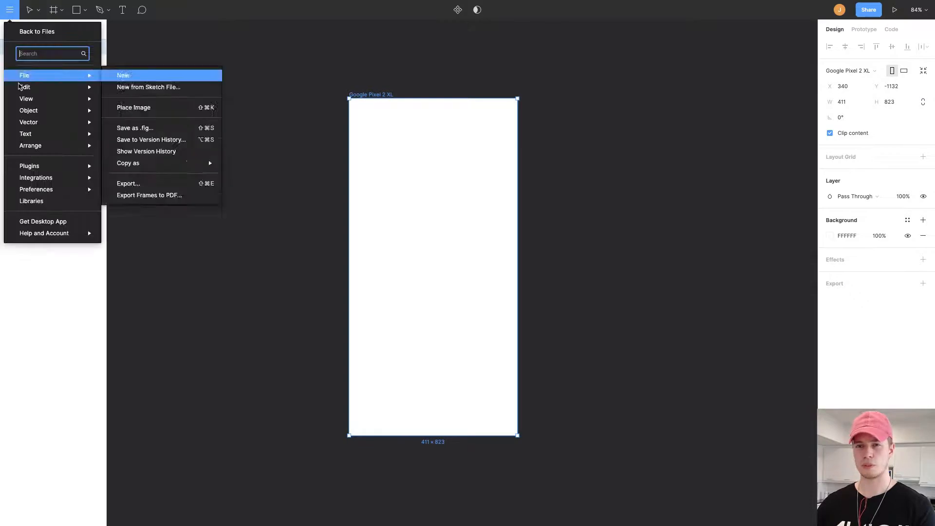
# Open the Android UI Kit (Copy) file from drafts and select both the dark and light status bar components.
pyautogui.click(39, 30)
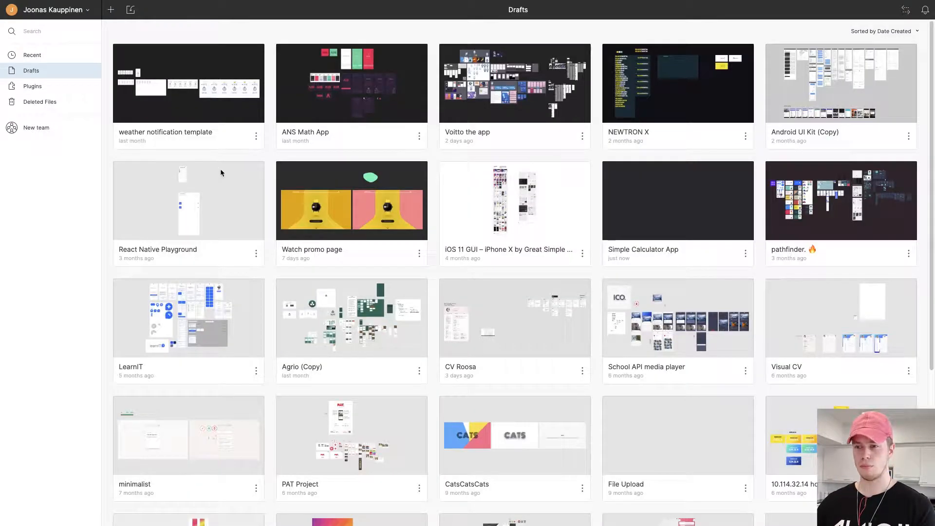
pyautogui.click(825, 99)
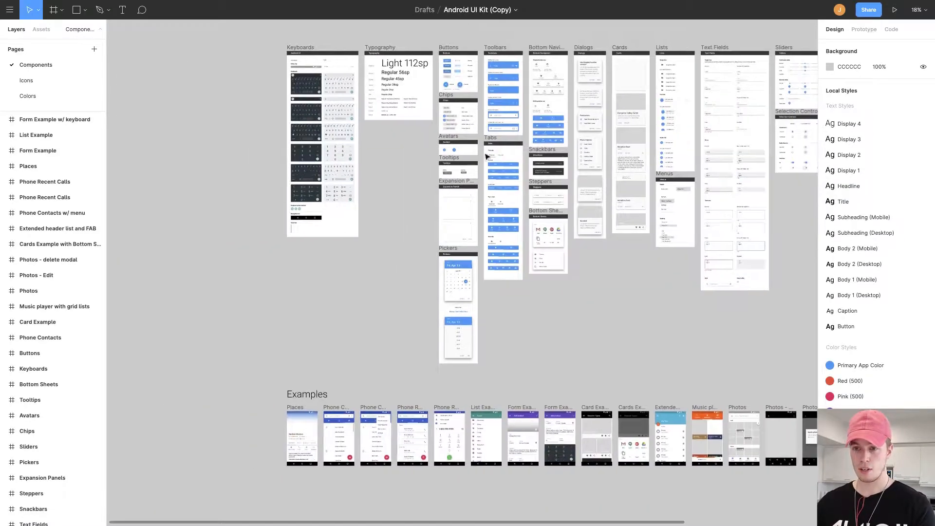
pyautogui.hscroll(2, 410, 156)
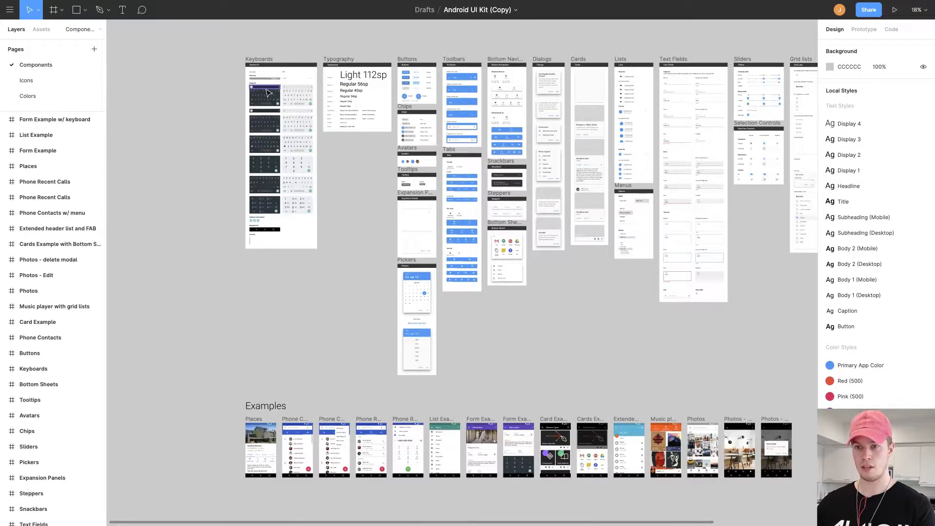
pyautogui.scroll(8, 267, 90)
pyautogui.moveTo(273, 88); pyautogui.dragTo(368, 340)
pyautogui.scroll(-3, 361, 292)
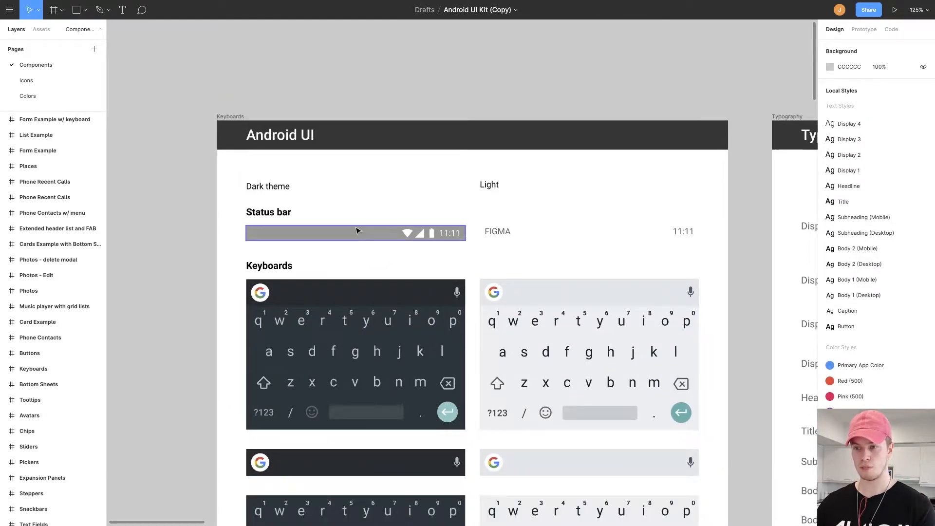
pyautogui.click(357, 231)
pyautogui.keyDown('shift'); pyautogui.click(516, 235); pyautogui.keyUp('shift')
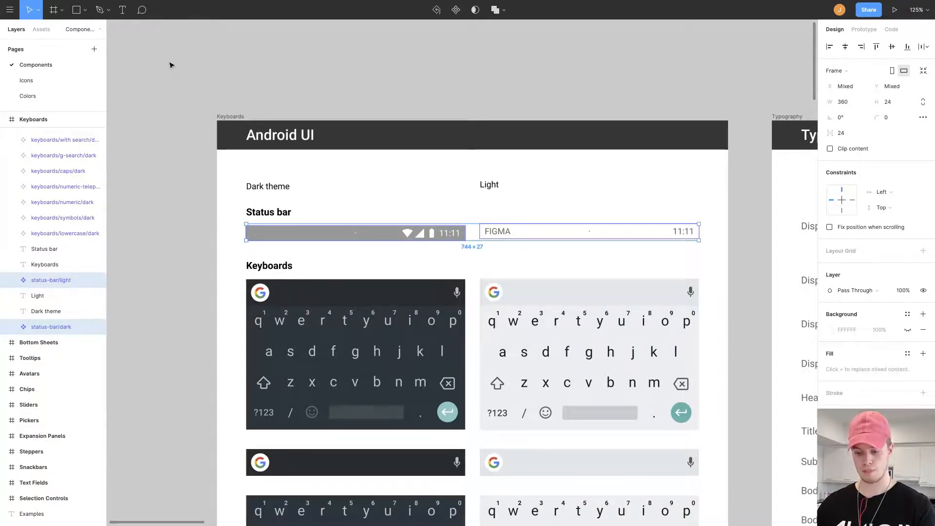
pyautogui.hotkey('ctrl', 'Tab')
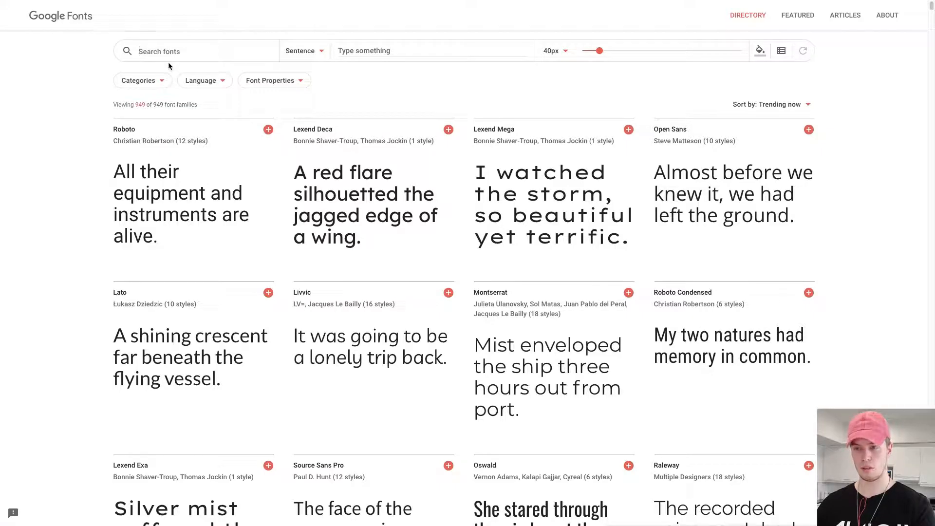
pyautogui.hotkey('ctrl', 'Tab')
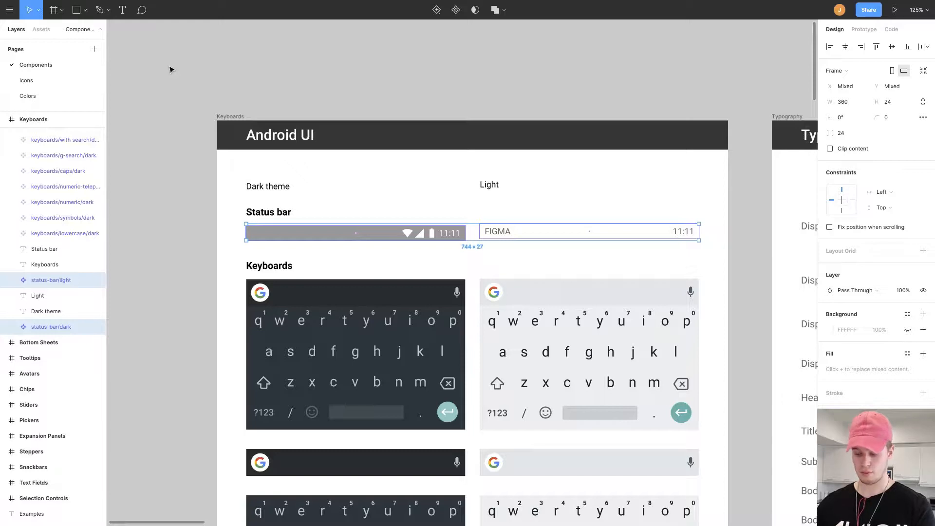
pyautogui.press('F11')
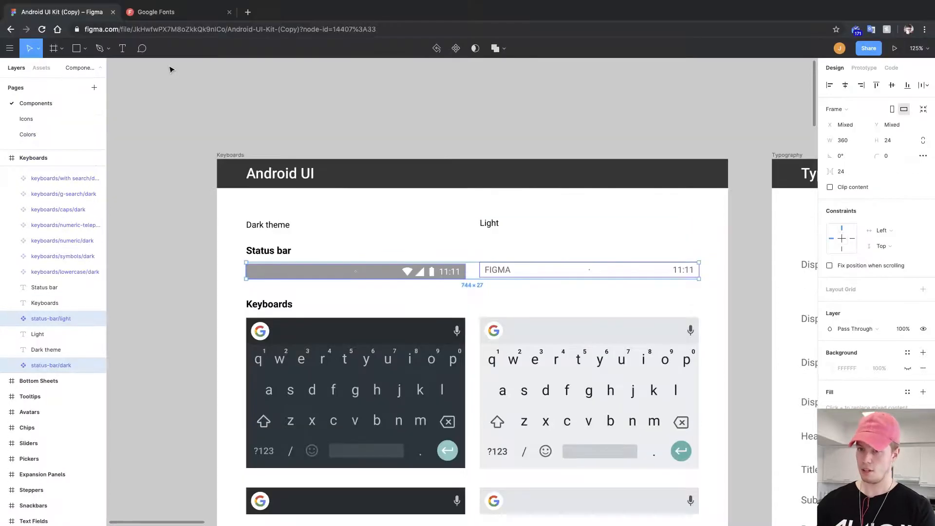
pyautogui.click(9, 53)
pyautogui.click(210, 80)
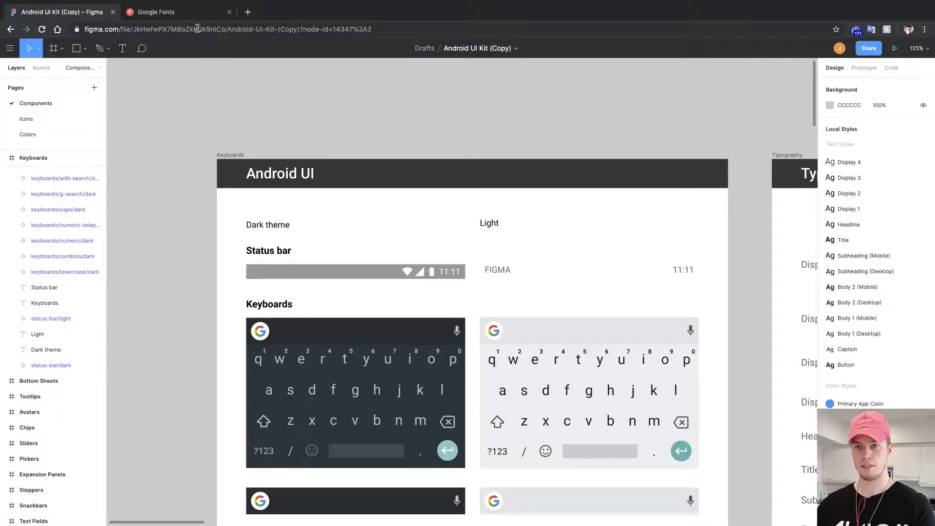
# In the second browser tab, go to the Figma drafts and open the Simple Calculator App file.
pyautogui.click(187, 14)
pyautogui.click(186, 30)
pyautogui.write('figma.com/files/drafts')
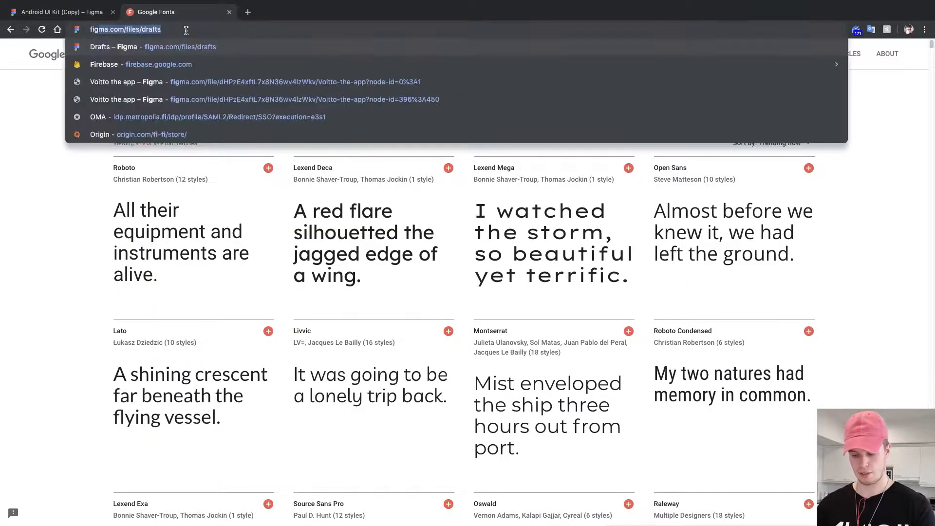
pyautogui.press('Return')
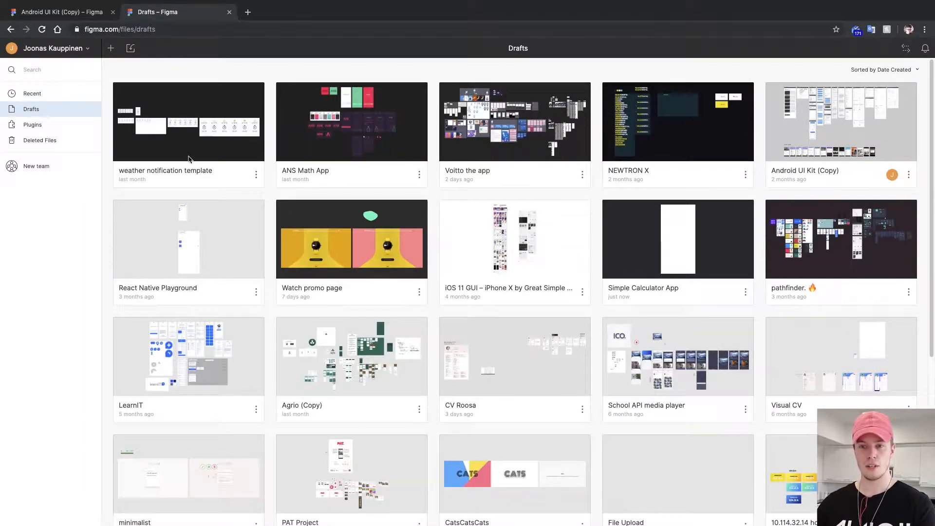
pyautogui.doubleClick(730, 284)
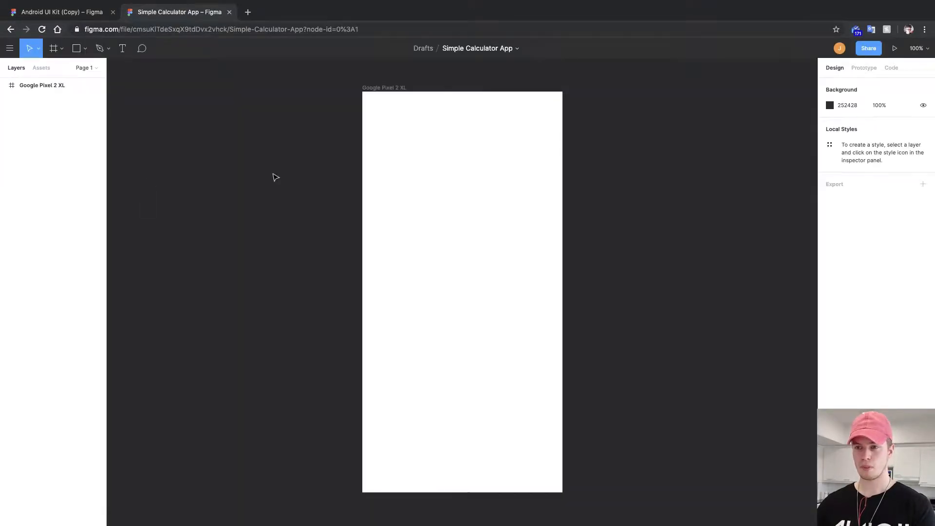
# Paste the copied status bars onto the canvas above the Google Pixel 2 XL frame.
pyautogui.scroll(5, 274, 176)
pyautogui.keyDown('ctrl'); pyautogui.scroll(-5, 259, 208); pyautogui.keyUp('ctrl')
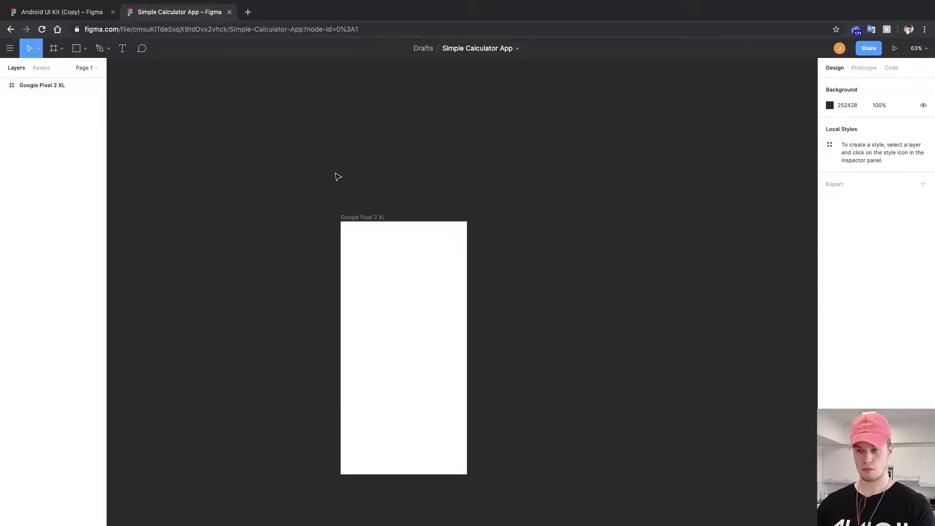
pyautogui.hotkey('ctrl', 'v')
pyautogui.moveTo(413, 297); pyautogui.dragTo(440, 300)
# Draw a frame about 921 × 494 above the phone frame and move both status bars into it.
pyautogui.scroll(-1, 427, 273)
pyautogui.press('f')
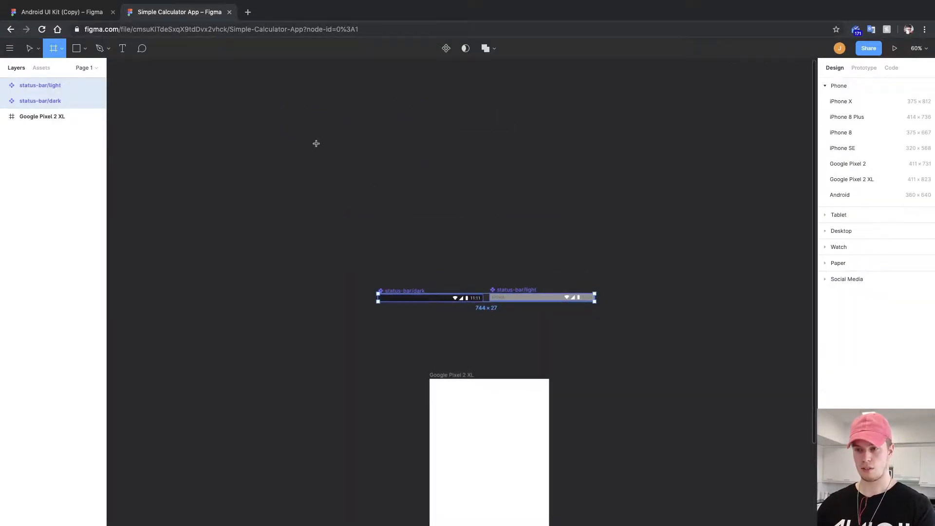
pyautogui.moveTo(298, 123); pyautogui.dragTo(566, 267)
pyautogui.moveTo(455, 299); pyautogui.dragTo(379, 161)
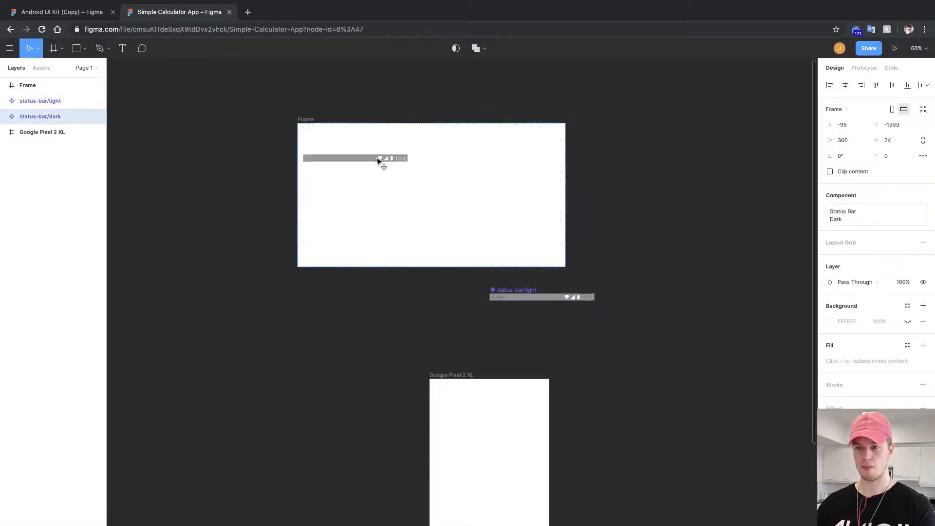
pyautogui.moveTo(522, 301); pyautogui.dragTo(341, 184)
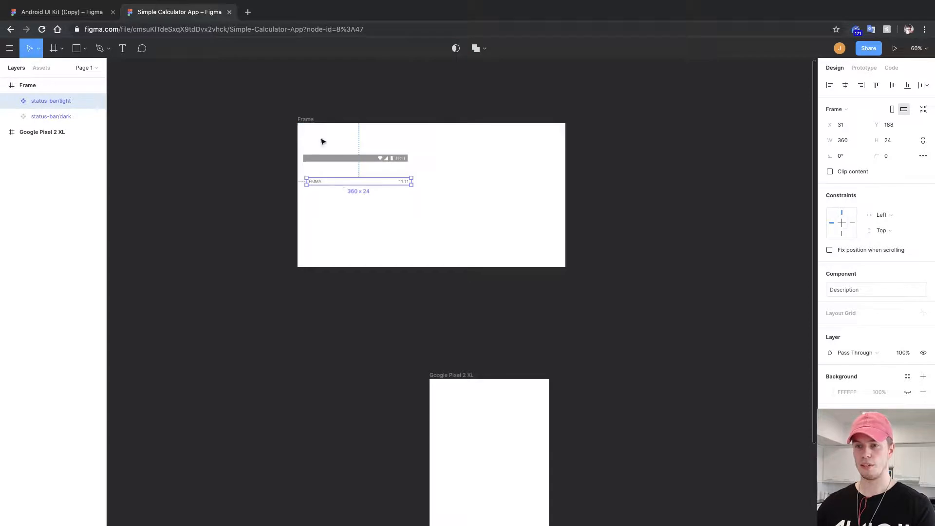
# Set the new frame's background colour to 555161.
pyautogui.click(307, 120)
pyautogui.click(835, 290)
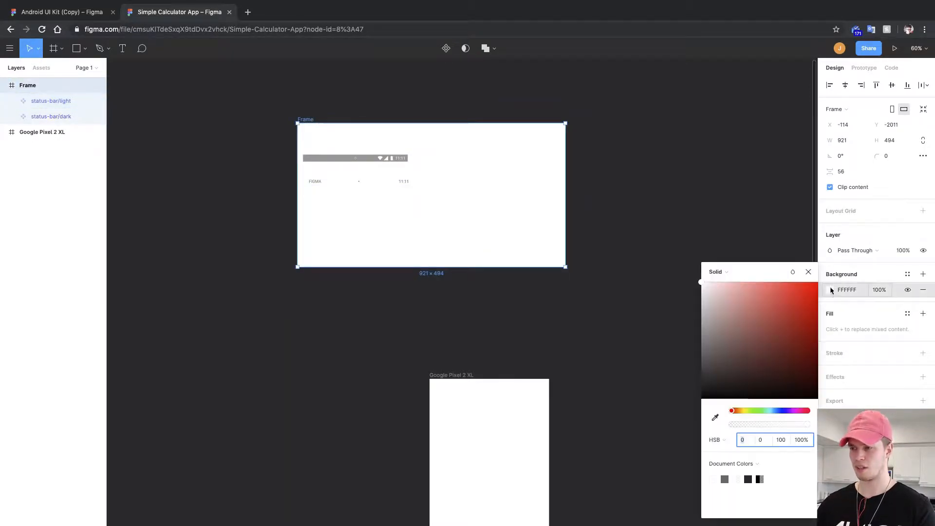
pyautogui.moveTo(707, 311); pyautogui.dragTo(671, 317)
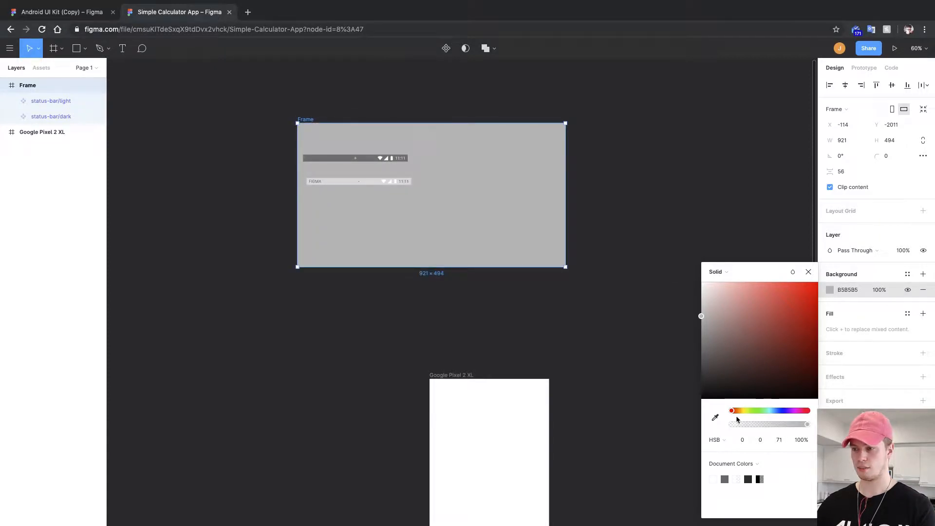
pyautogui.click(786, 411)
pyautogui.click(715, 417)
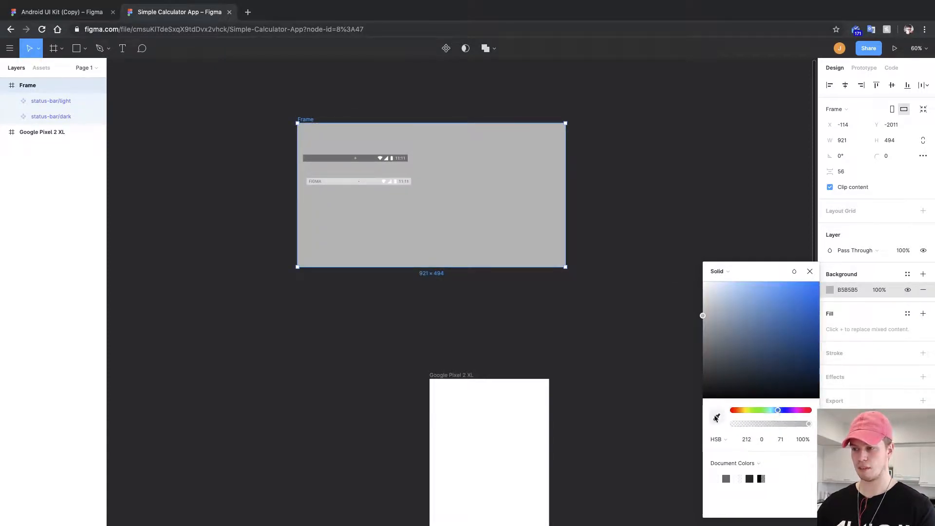
pyautogui.moveTo(728, 378); pyautogui.dragTo(722, 356)
pyautogui.click(810, 271)
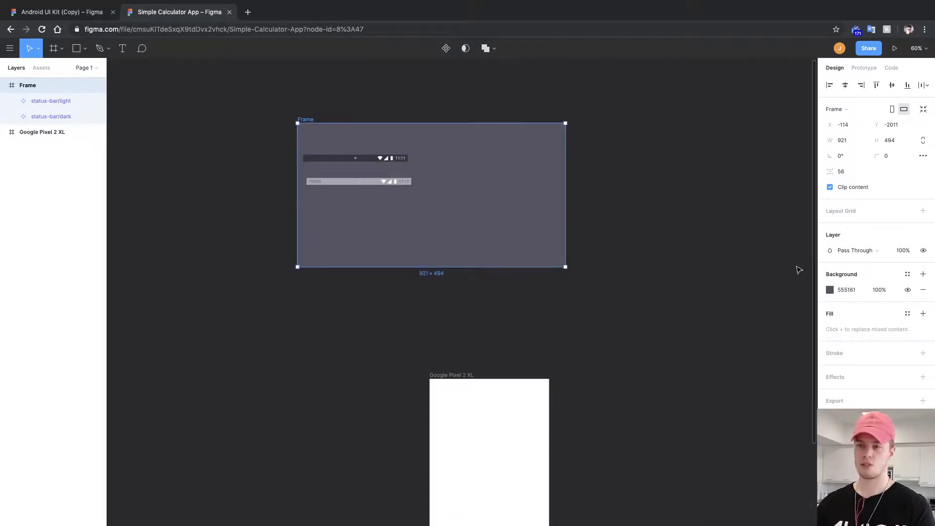
# In the Android UI Kit tab, find and select the Navigation bar component.
pyautogui.scroll(-3, 305, 202)
pyautogui.click(62, 14)
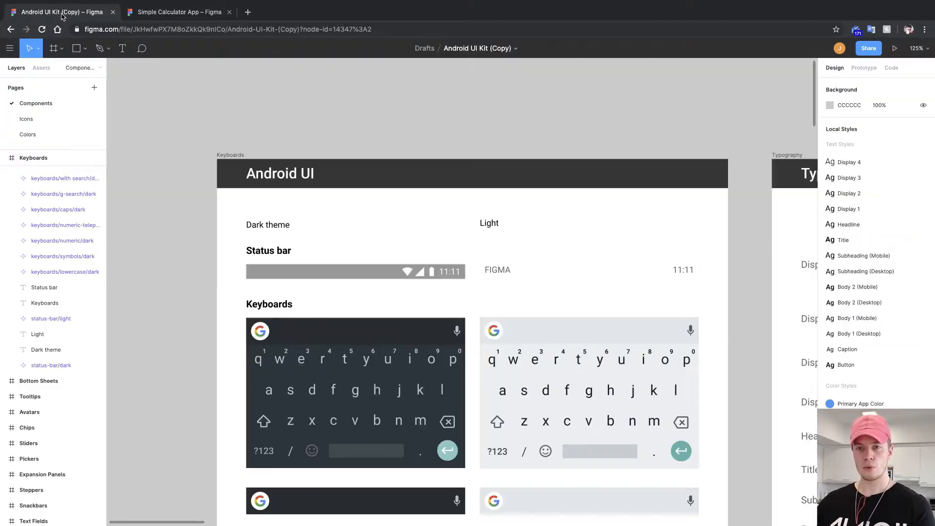
pyautogui.scroll(-10, 407, 269)
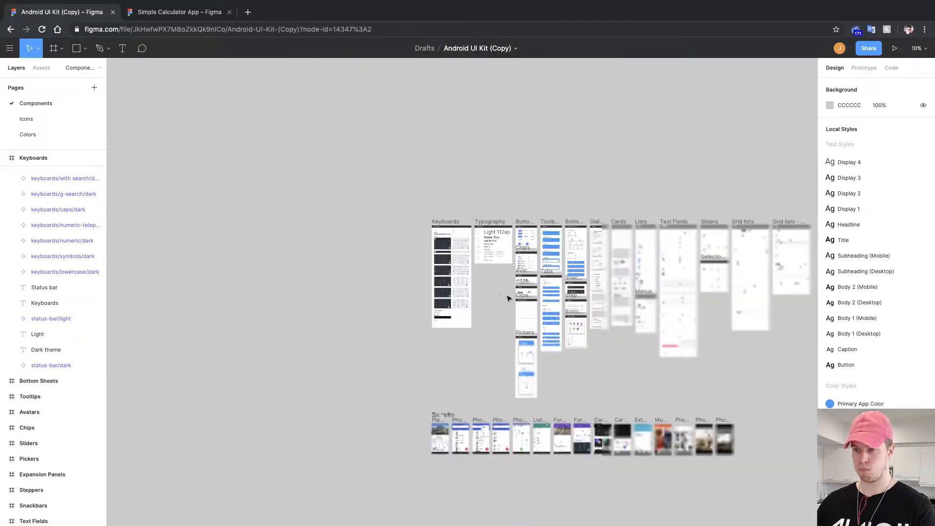
pyautogui.moveTo(507, 296); pyautogui.dragTo(432, 274)
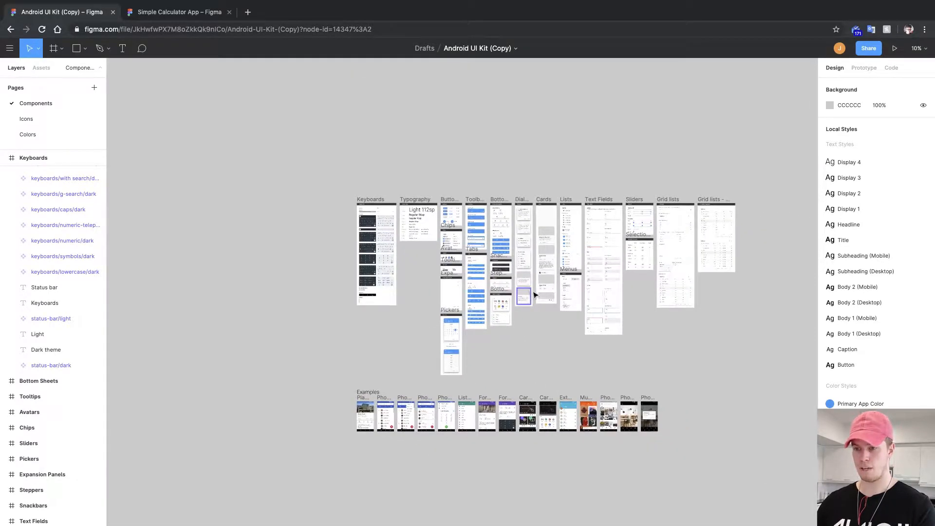
pyautogui.moveTo(528, 292); pyautogui.dragTo(440, 313)
pyautogui.scroll(5, 440, 312)
pyautogui.moveTo(430, 244); pyautogui.dragTo(426, 431)
pyautogui.moveTo(546, 325); pyautogui.dragTo(392, 336)
pyautogui.moveTo(526, 292); pyautogui.dragTo(553, 212)
pyautogui.moveTo(263, 198); pyautogui.dragTo(551, 264)
pyautogui.moveTo(356, 245); pyautogui.dragTo(737, 273)
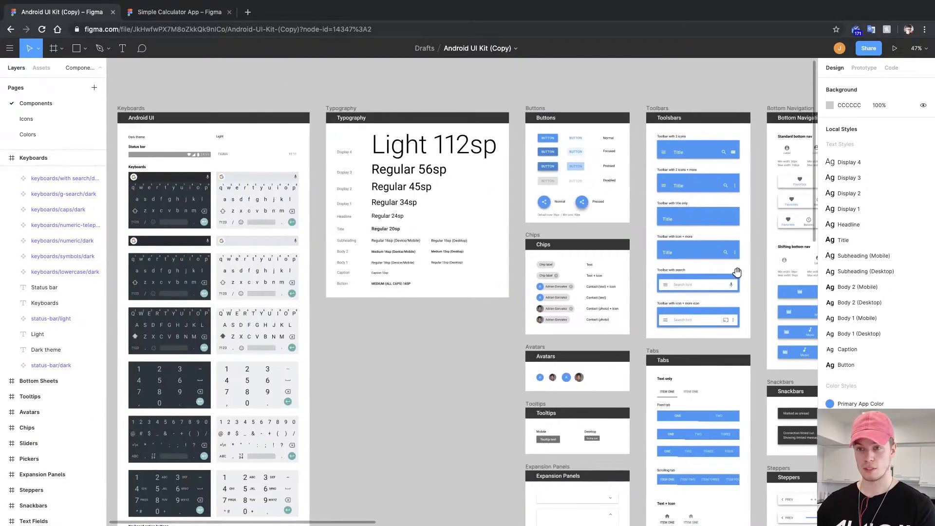
pyautogui.moveTo(424, 280); pyautogui.dragTo(587, 41)
pyautogui.scroll(3, 322, 322)
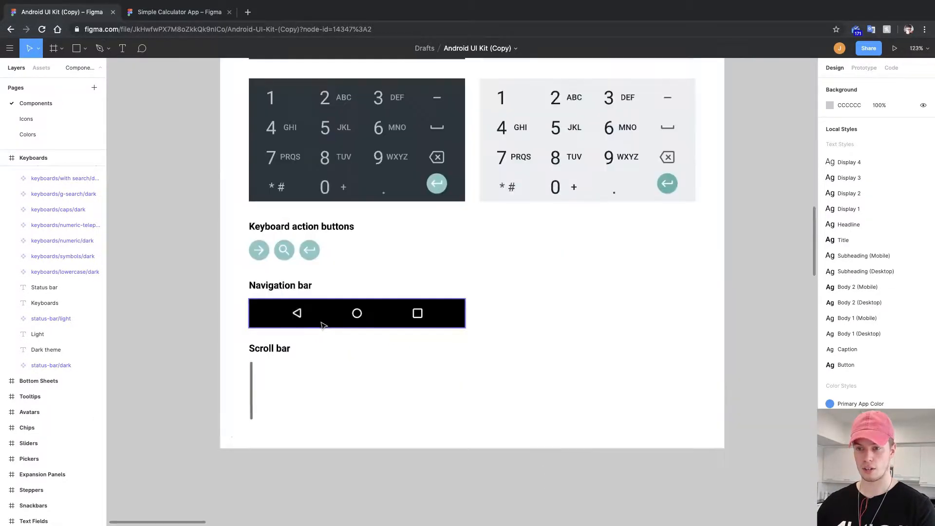
pyautogui.moveTo(317, 315); pyautogui.dragTo(425, 303)
pyautogui.click(426, 302)
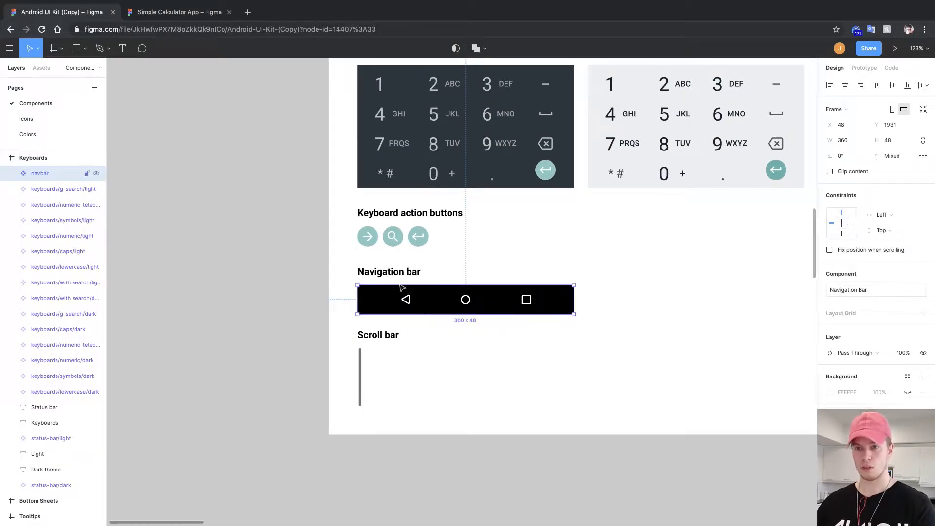
# Paste the navigation bar into the frame below the status bars.
pyautogui.click(185, 13)
pyautogui.moveTo(432, 153); pyautogui.dragTo(510, 337)
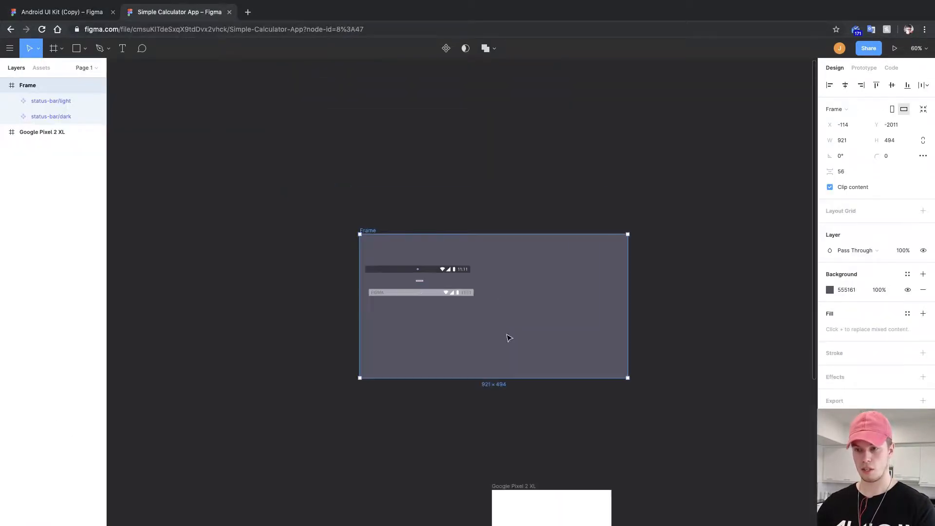
pyautogui.click(538, 290)
pyautogui.press('super+v')
pyautogui.moveTo(534, 297); pyautogui.dragTo(479, 298)
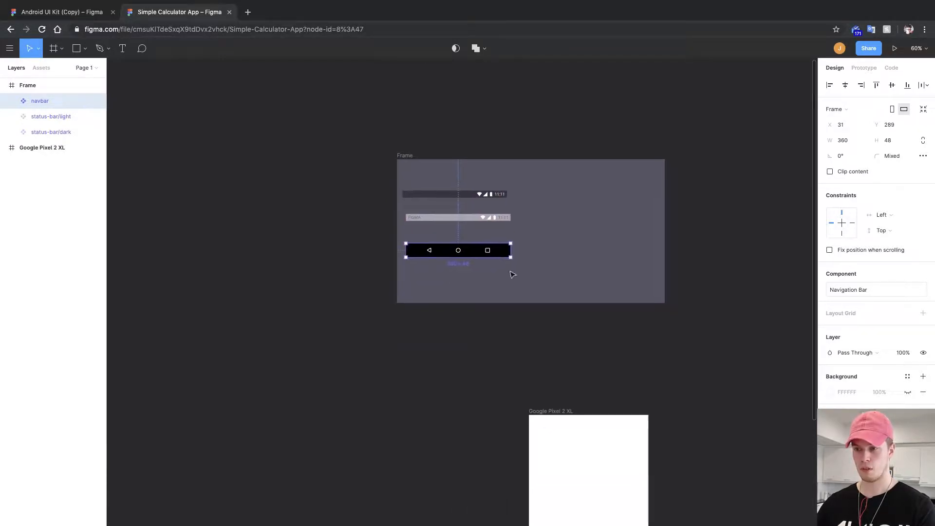
# Duplicate the navigation bar directly below the original.
pyautogui.scroll(2, 510, 274)
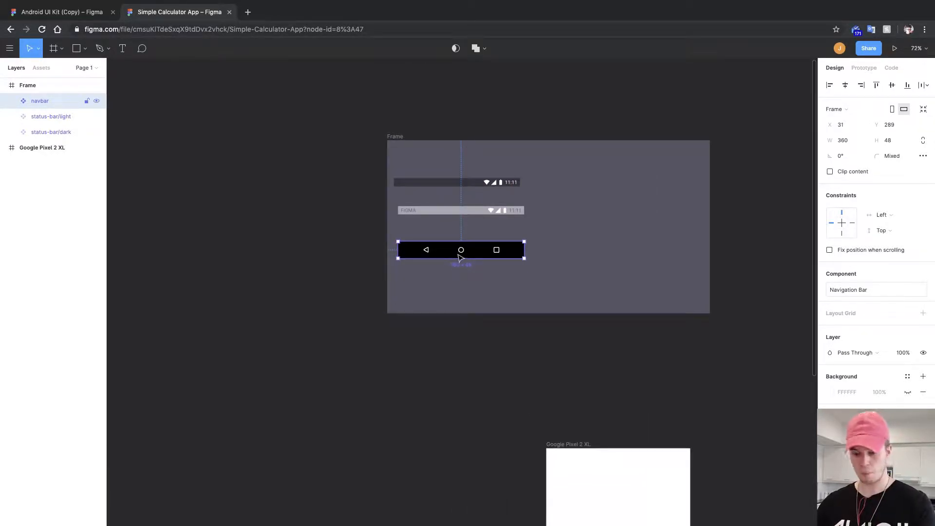
pyautogui.scroll(5, 461, 257)
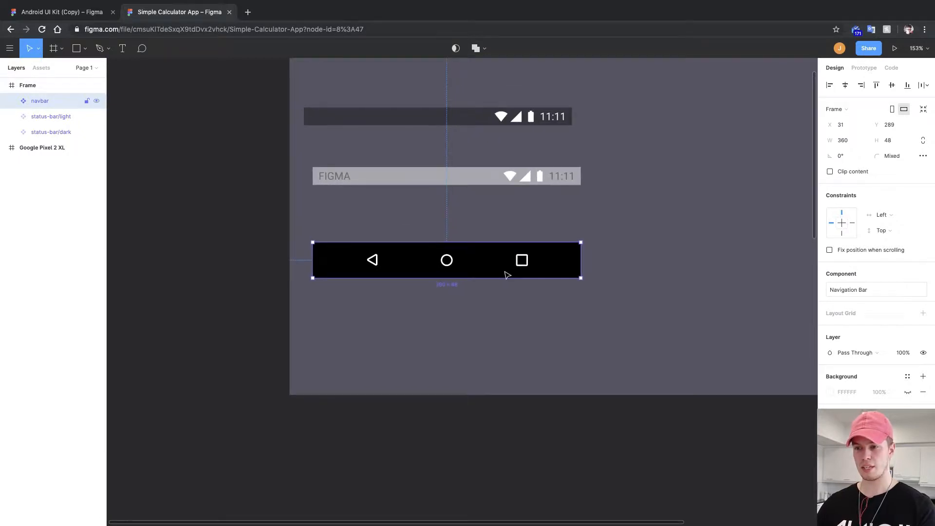
pyautogui.moveTo(503, 272); pyautogui.dragTo(486, 328)
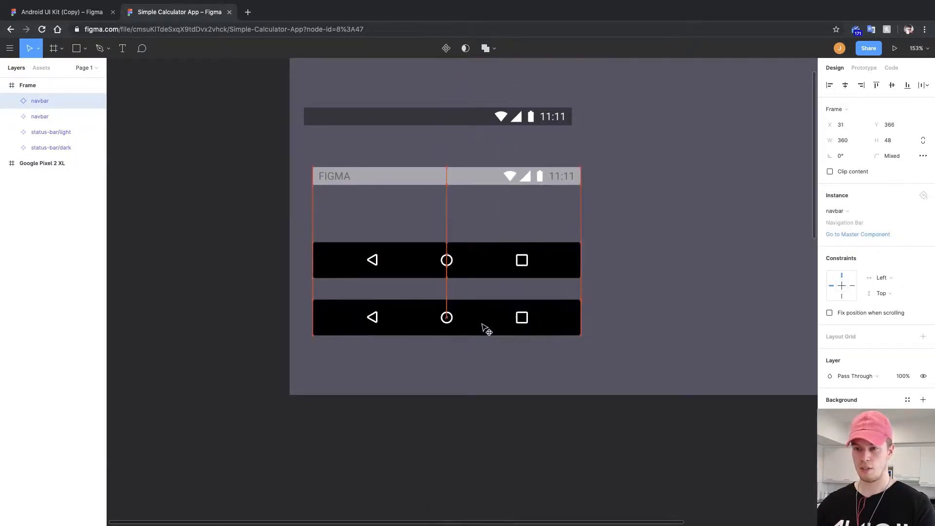
pyautogui.scroll(2, 475, 320)
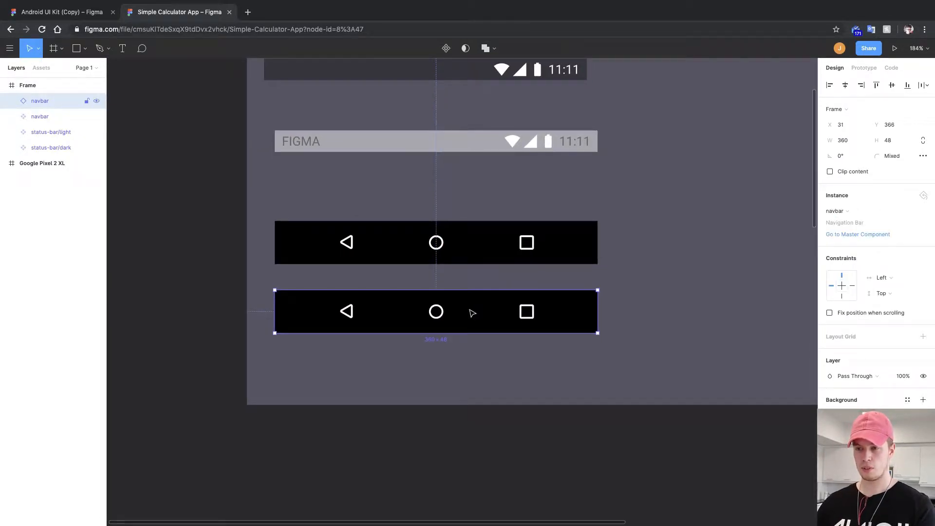
# Change the duplicated navigation bar's background fill to white FFFFFF.
pyautogui.doubleClick(472, 312)
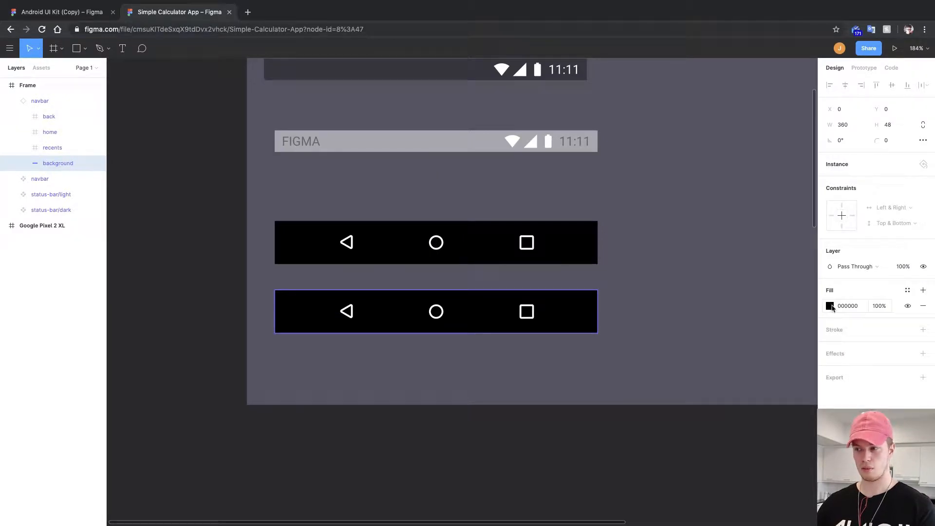
pyautogui.click(830, 306)
pyautogui.moveTo(773, 318); pyautogui.dragTo(620, 261)
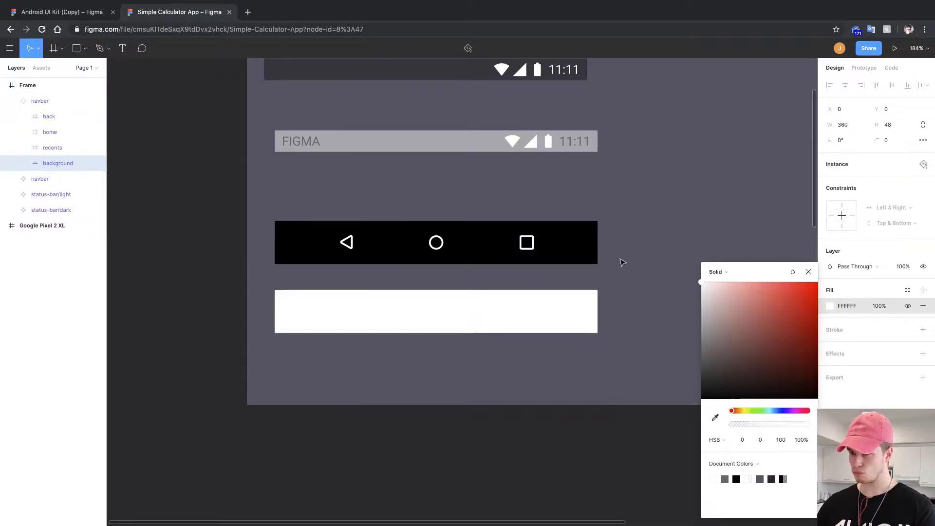
pyautogui.click(808, 273)
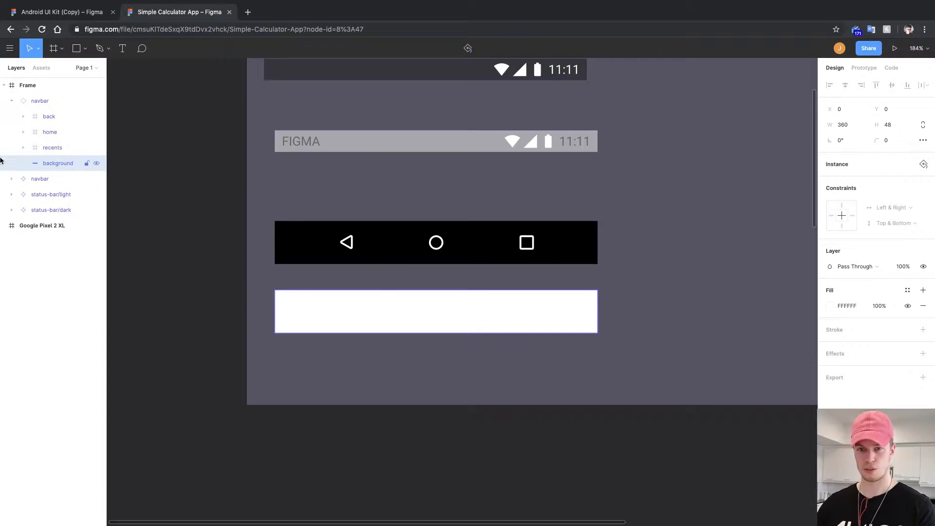
# Recolor the back, home and recents icons of the white navigation bar to dark gray (HSB 0, 0, 30).
pyautogui.click(35, 148)
pyautogui.keyDown('shift'); pyautogui.click(49, 116); pyautogui.keyUp('shift')
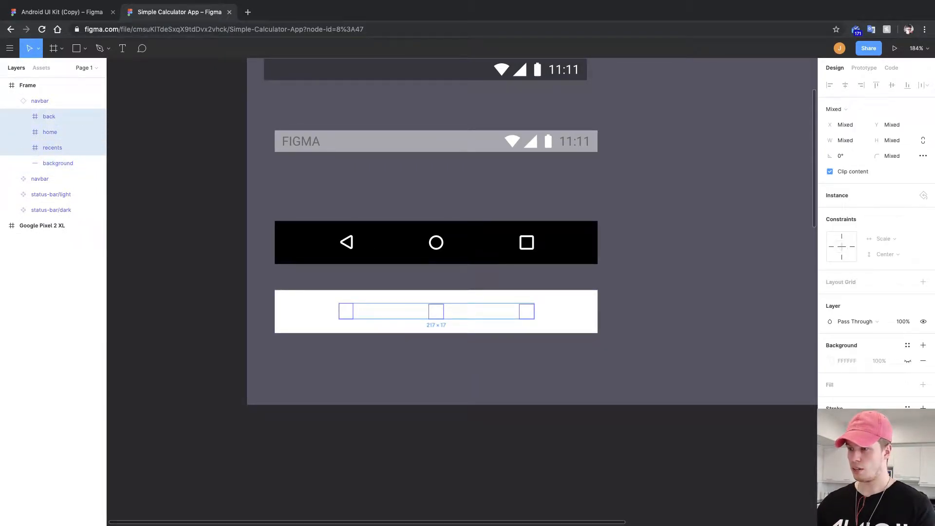
pyautogui.click(831, 424)
pyautogui.moveTo(727, 381); pyautogui.dragTo(667, 407)
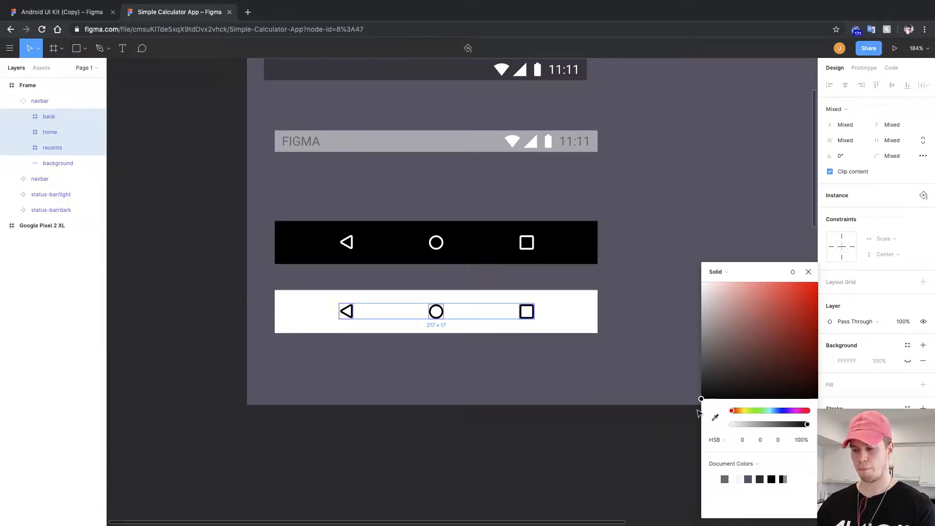
pyautogui.moveTo(700, 399); pyautogui.dragTo(696, 373)
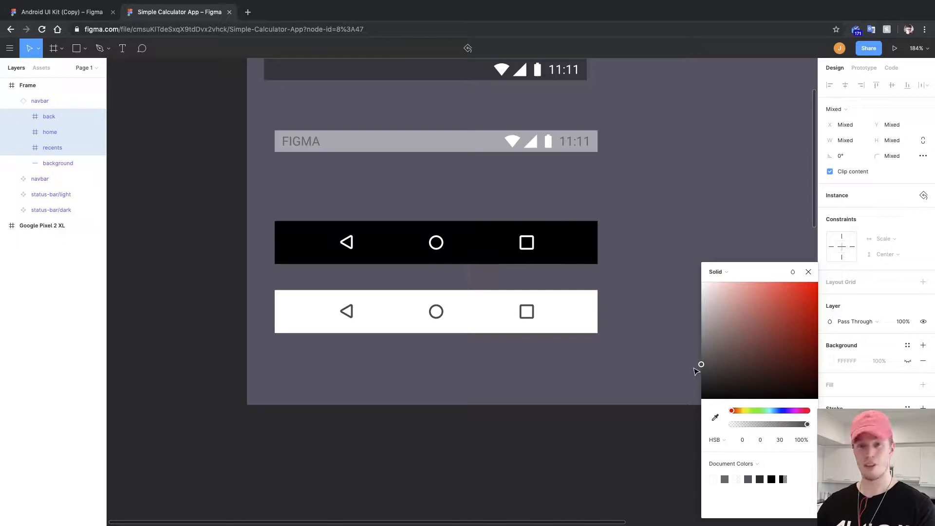
pyautogui.moveTo(695, 368); pyautogui.dragTo(694, 369)
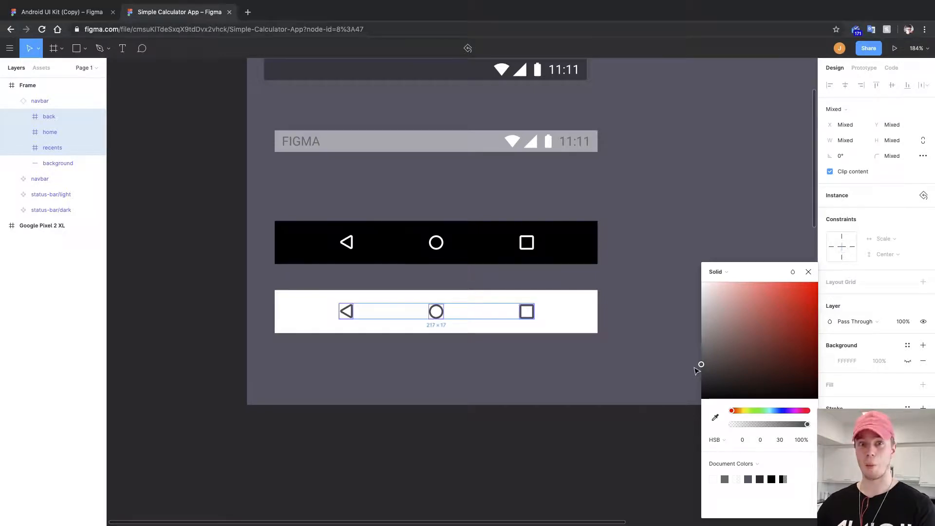
pyautogui.click(809, 272)
pyautogui.click(642, 290)
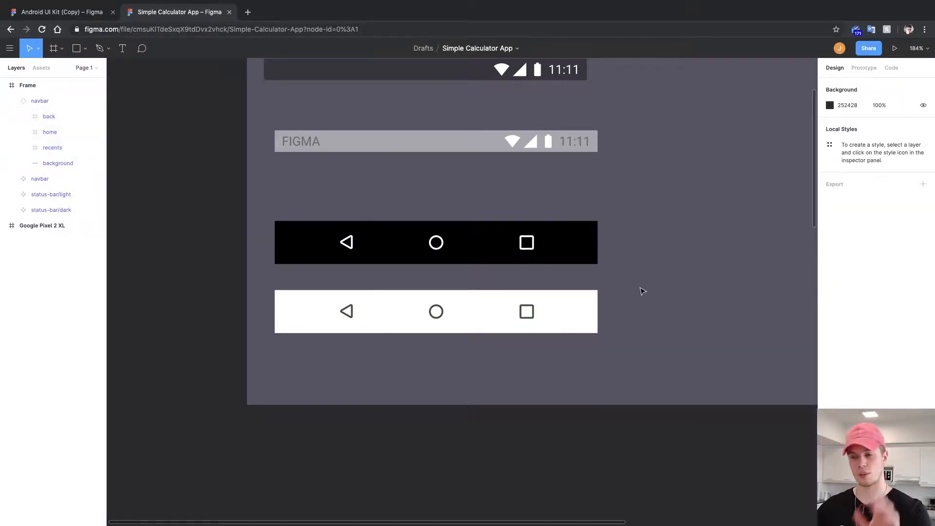
# Review the copied components on the canvas against the Navigation bar section of the Android UI Kit.
pyautogui.moveTo(641, 287); pyautogui.dragTo(599, 341)
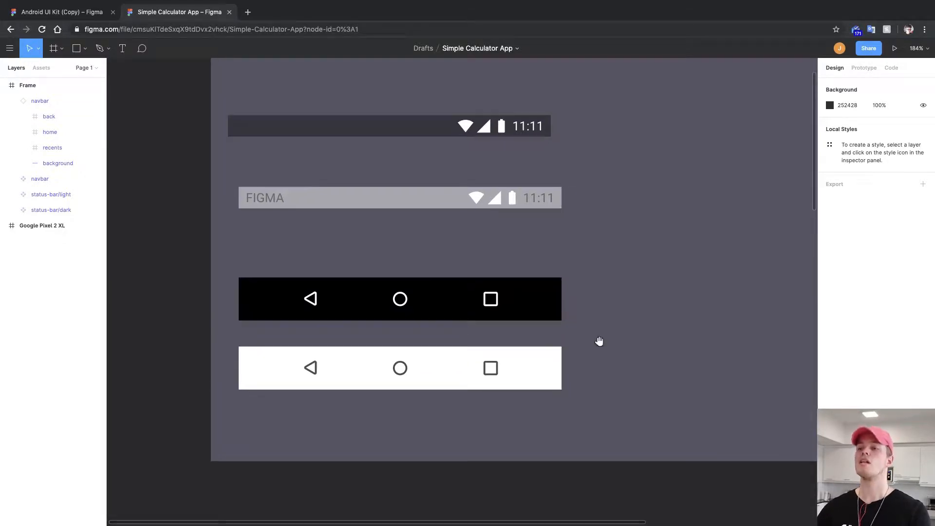
pyautogui.moveTo(438, 196); pyautogui.dragTo(447, 236)
pyautogui.moveTo(424, 130); pyautogui.dragTo(436, 197)
pyautogui.scroll(5, 411, 156)
pyautogui.scroll(-5, 429, 207)
pyautogui.moveTo(411, 157); pyautogui.dragTo(468, 214)
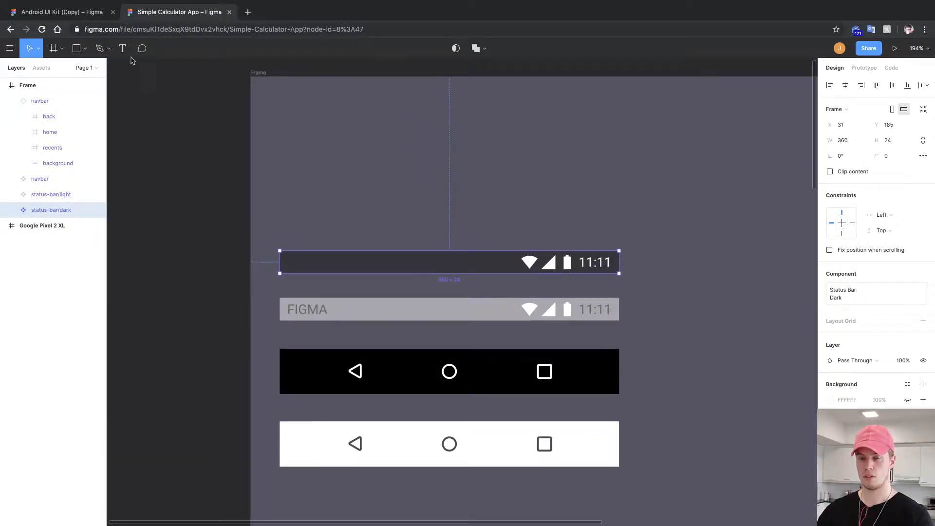
pyautogui.click(68, 12)
pyautogui.moveTo(525, 215); pyautogui.dragTo(378, 279)
pyautogui.scroll(-5, 528, 267)
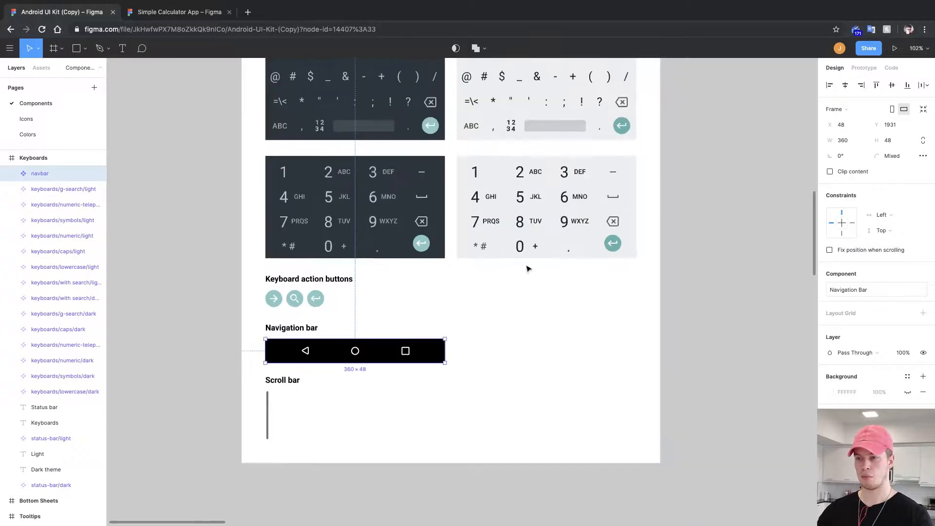
pyautogui.moveTo(526, 266); pyautogui.dragTo(318, 245)
pyautogui.scroll(-5, 507, 280)
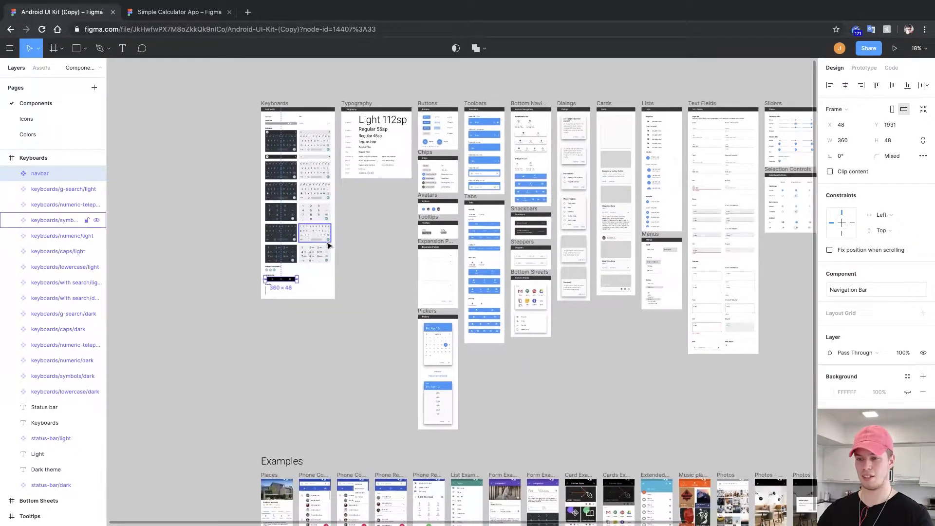
pyautogui.click(166, 12)
pyautogui.hscroll(-2, 365, 249)
pyautogui.scroll(-5, 375, 267)
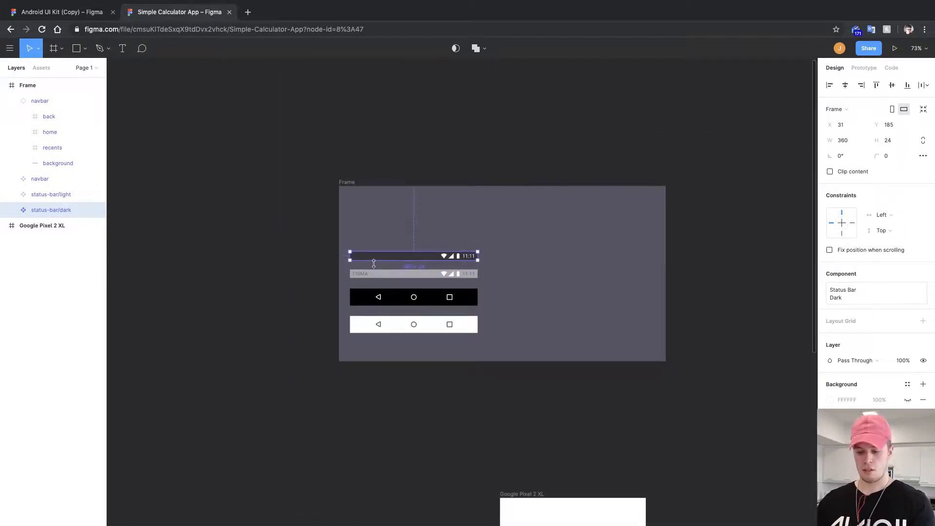
pyautogui.press('super+shift+f')
pyautogui.click(426, 202)
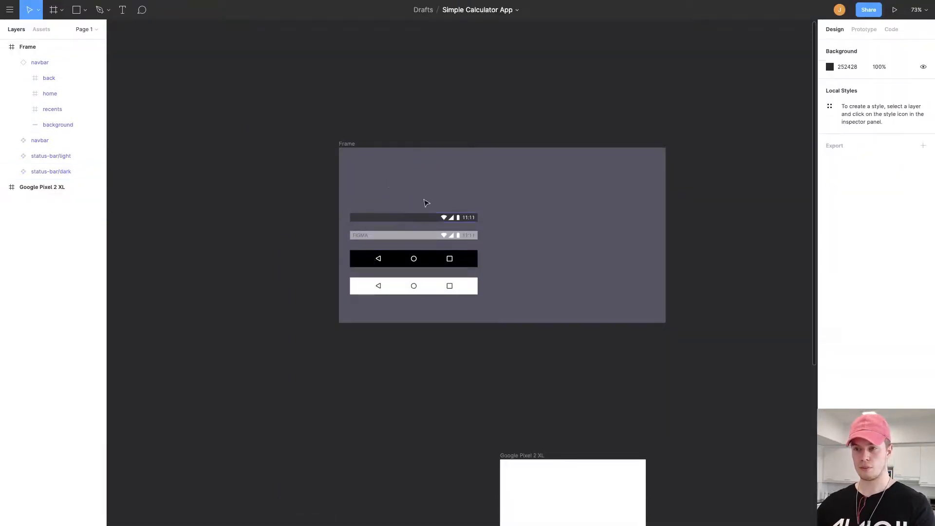
# Move all the components up inside the frame and shrink the frame to about 420 × 309 around them.
pyautogui.moveTo(503, 202); pyautogui.dragTo(352, 312)
pyautogui.moveTo(390, 265); pyautogui.dragTo(380, 199)
pyautogui.hotkey('ctrl', 'z')
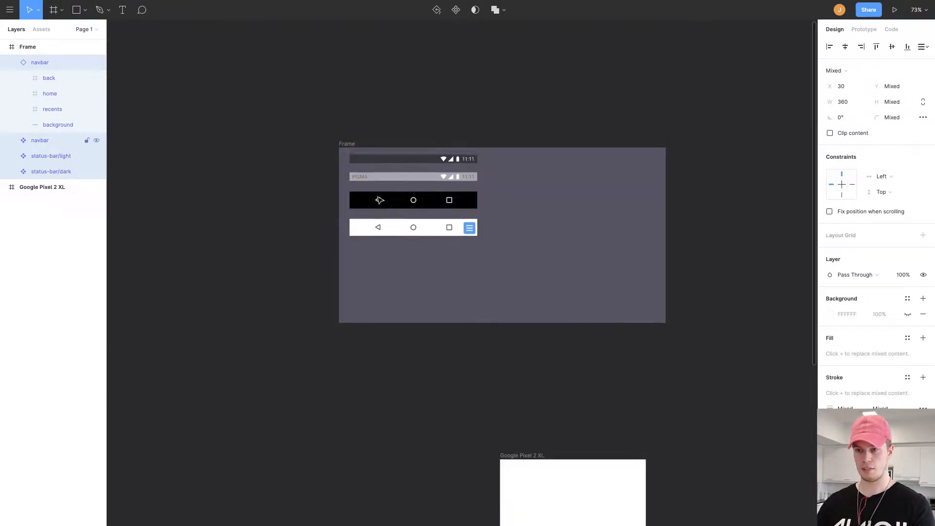
pyautogui.click(541, 241)
pyautogui.click(347, 144)
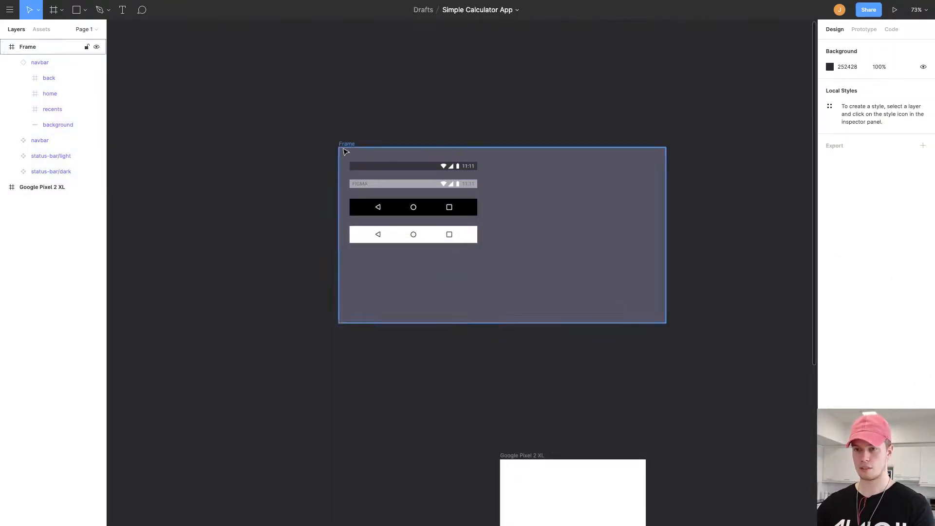
pyautogui.moveTo(666, 323); pyautogui.dragTo(489, 257)
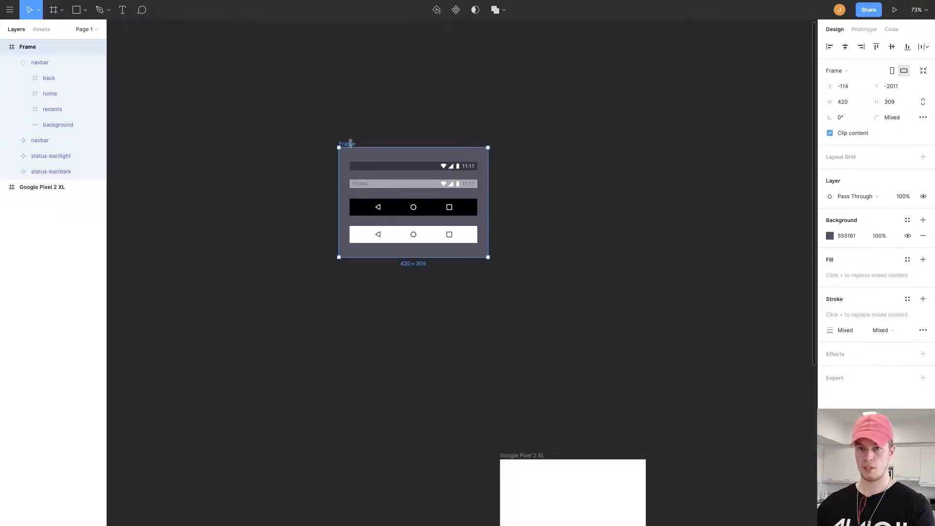
# Rename the components frame to "Android UI Kit".
pyautogui.hotkey('ctrl', 'r')
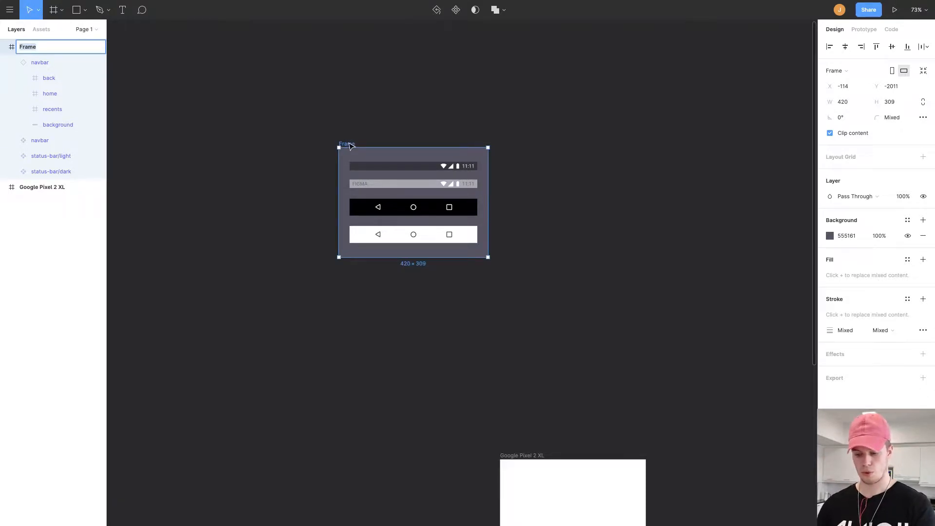
pyautogui.write('Android UI K')
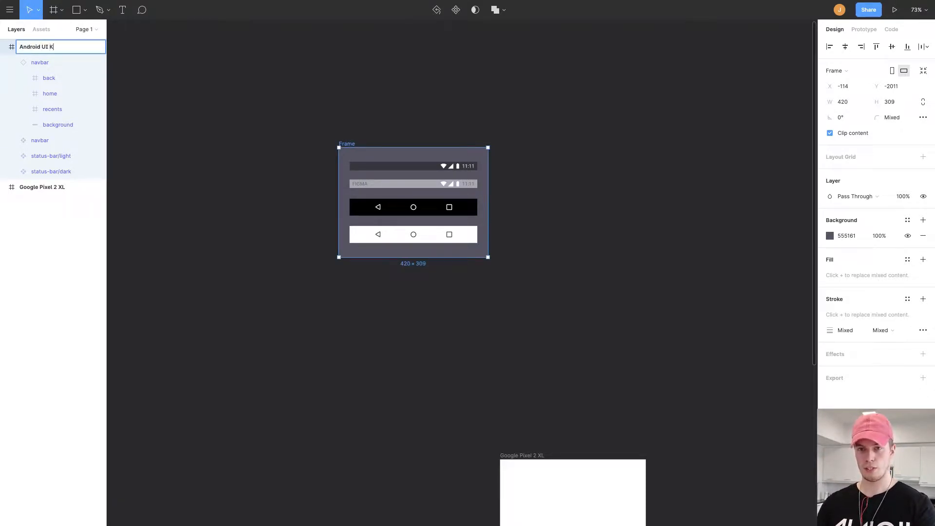
pyautogui.write('it')
pyautogui.press('Return')
pyautogui.click(612, 250)
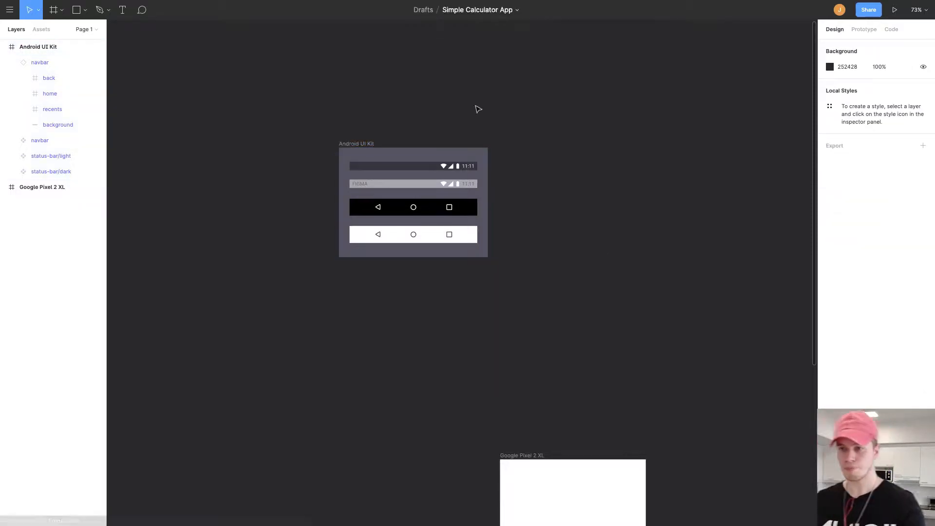
# Move the Android UI Kit frame beside the Google Pixel 2 XL frame, aligned with its top edge.
pyautogui.click(371, 144)
pyautogui.moveTo(378, 157); pyautogui.dragTo(305, 397)
pyautogui.moveTo(309, 317); pyautogui.dragTo(307, 150)
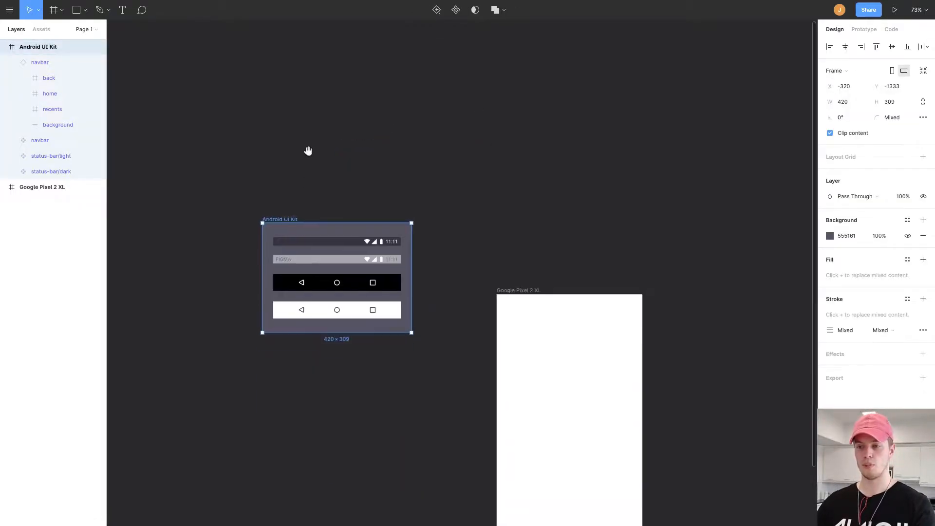
pyautogui.moveTo(314, 235); pyautogui.dragTo(332, 306)
pyautogui.moveTo(442, 302); pyautogui.dragTo(364, 218)
pyautogui.scroll(-1, 435, 241)
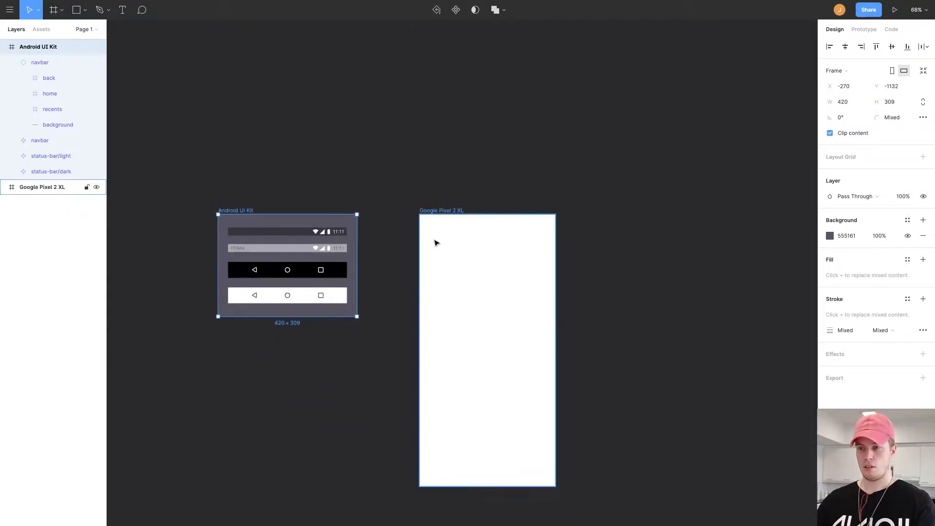
pyautogui.scroll(8, 435, 239)
pyautogui.moveTo(446, 235); pyautogui.dragTo(454, 215)
pyautogui.scroll(-5, 455, 215)
# Rename the Google Pixel 2 XL frame to "Calculator | Pixel 2 XL".
pyautogui.doubleClick(452, 181)
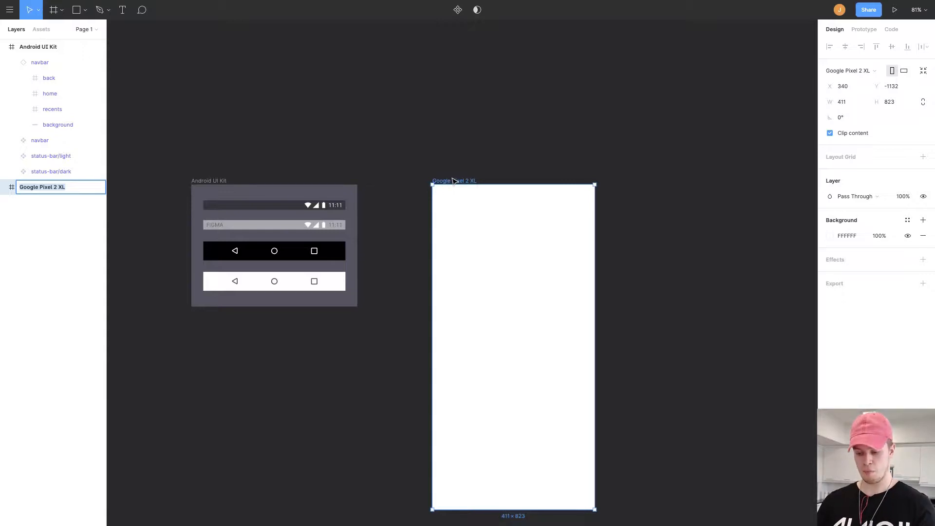
pyautogui.write('Co')
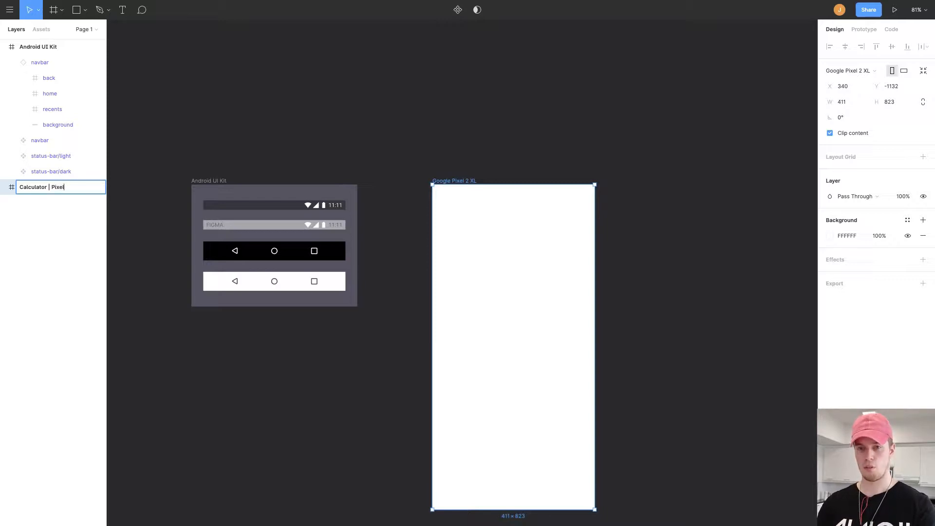
pyautogui.press('Return')
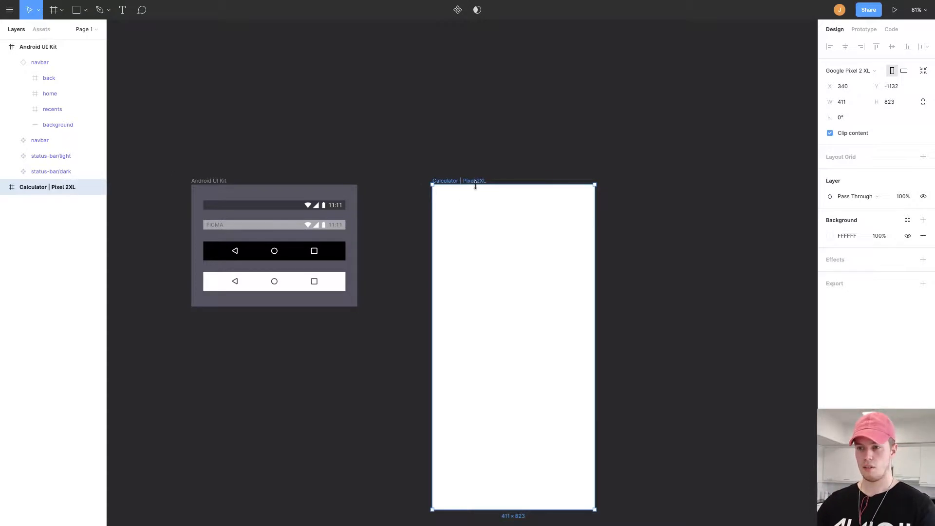
pyautogui.click(26, 187)
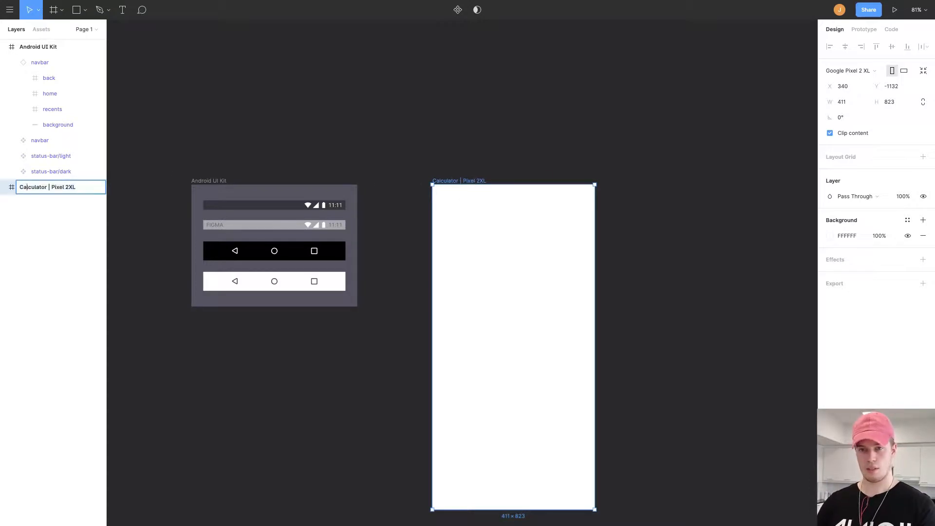
pyautogui.click(68, 188)
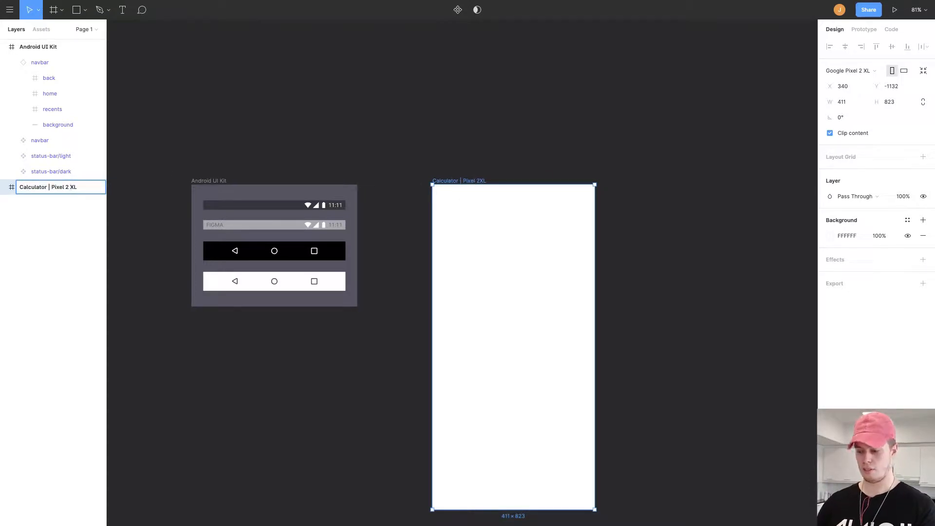
pyautogui.press('Return')
pyautogui.press('Escape')
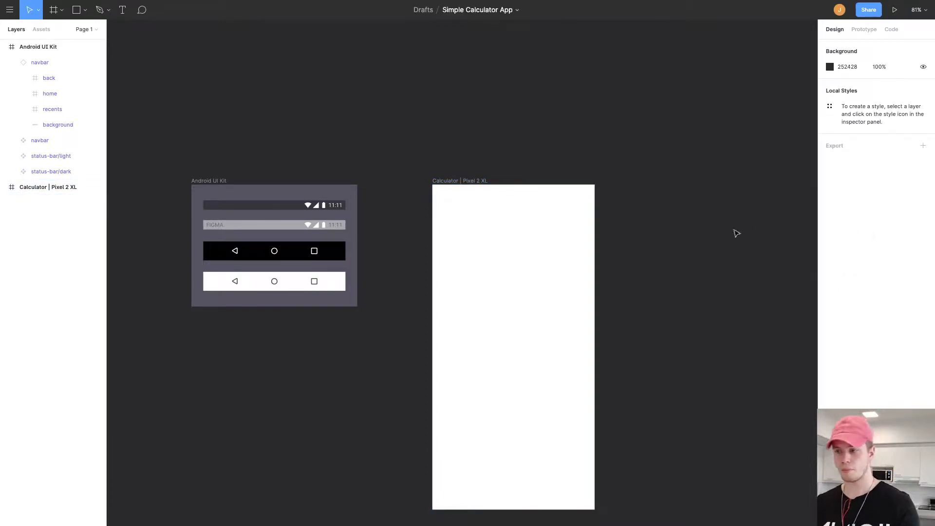
# Place a light status bar instance from the assets into the top-left corner of the Calculator frame.
pyautogui.moveTo(667, 245); pyautogui.dragTo(639, 208)
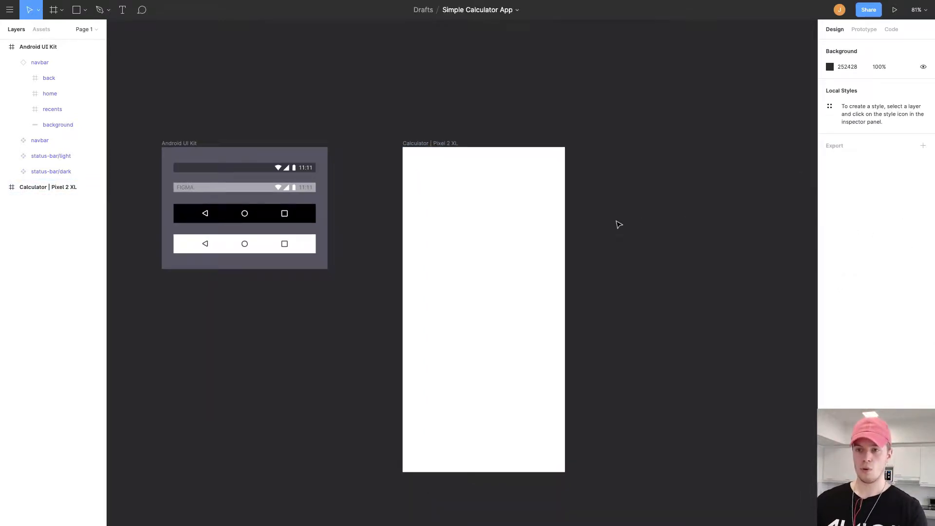
pyautogui.click(272, 188)
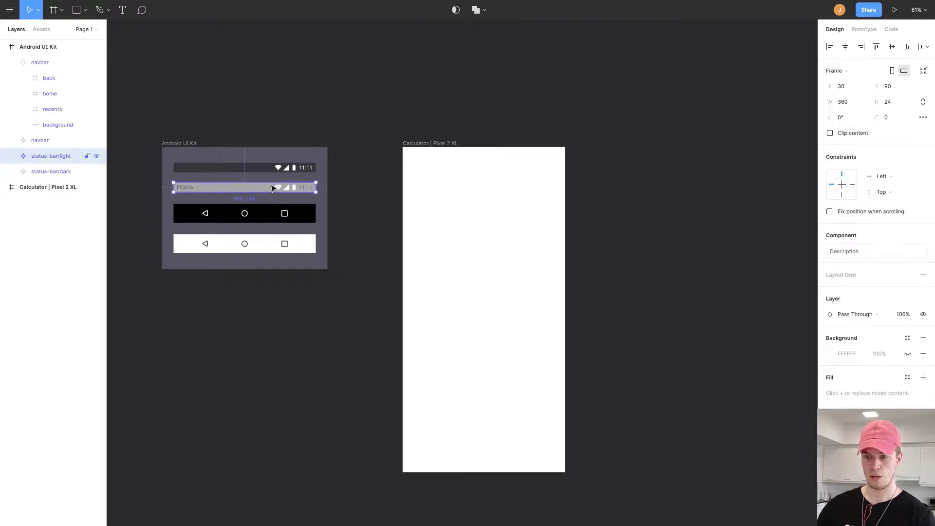
pyautogui.click(42, 29)
pyautogui.click(6, 66)
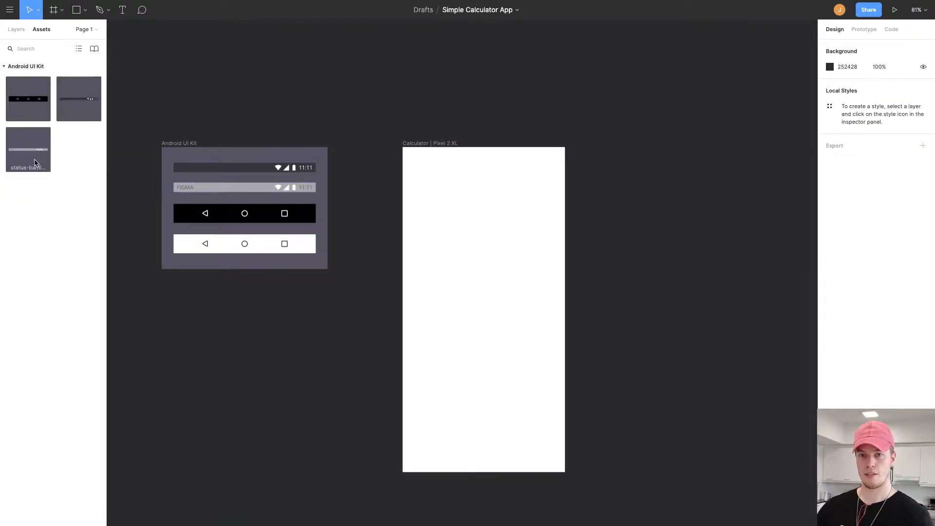
pyautogui.moveTo(31, 156); pyautogui.dragTo(494, 186)
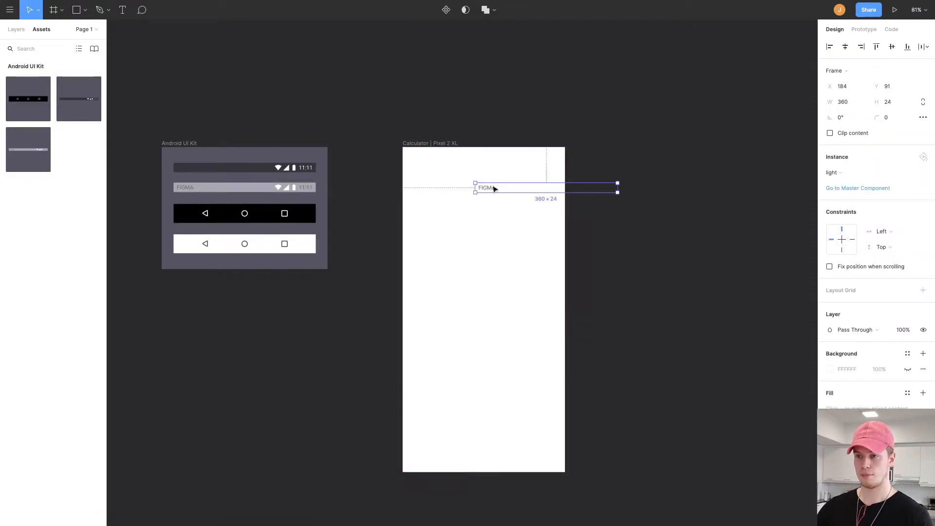
pyautogui.moveTo(445, 160); pyautogui.dragTo(431, 153)
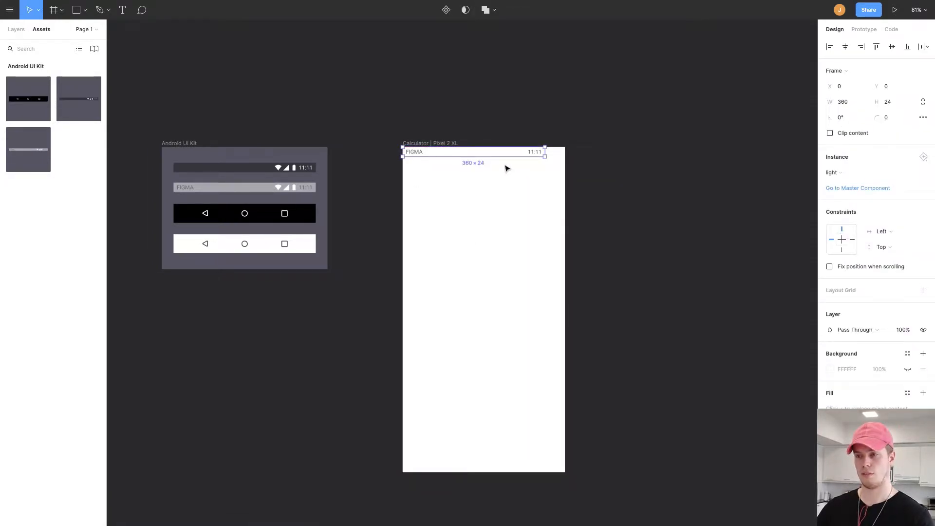
# Stretch the status bar to the full frame width of 411.
pyautogui.scroll(5, 505, 166)
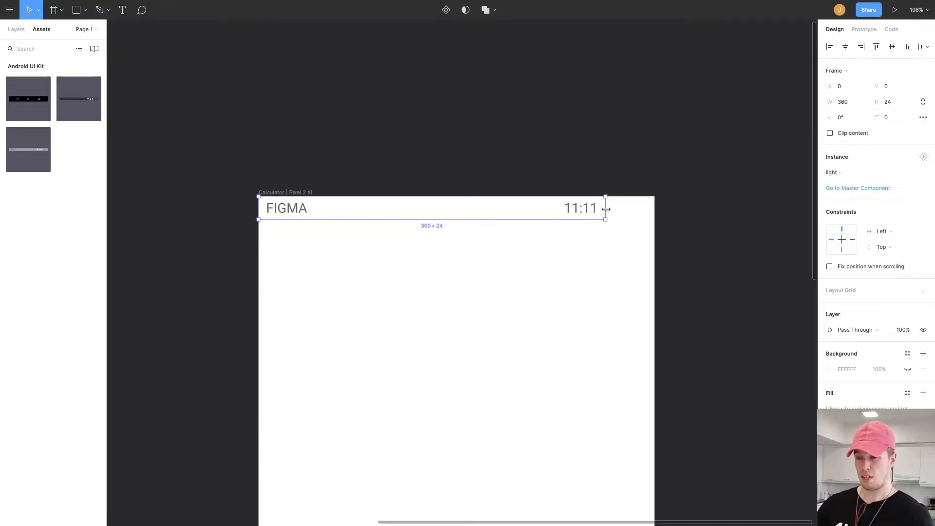
pyautogui.moveTo(605, 209); pyautogui.dragTo(655, 209)
pyautogui.click(699, 203)
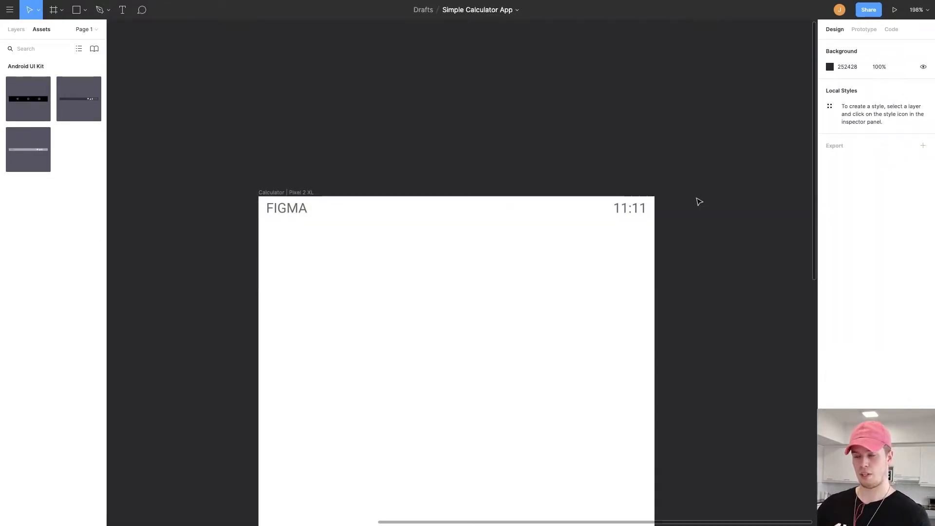
# Turn on Fix position when scrolling for the status bar.
pyautogui.scroll(-2, 481, 153)
pyautogui.hscroll(-1, 480, 152)
pyautogui.click(471, 162)
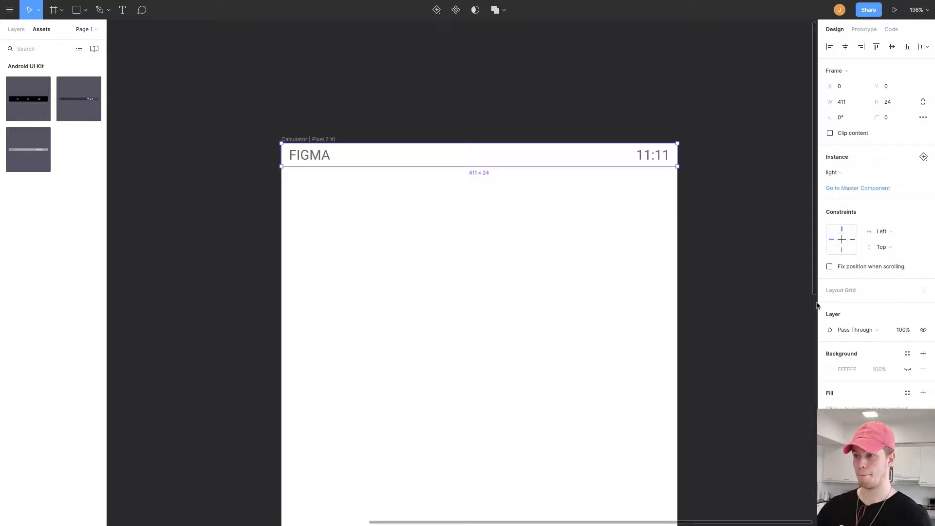
pyautogui.click(830, 267)
pyautogui.scroll(-3, 609, 242)
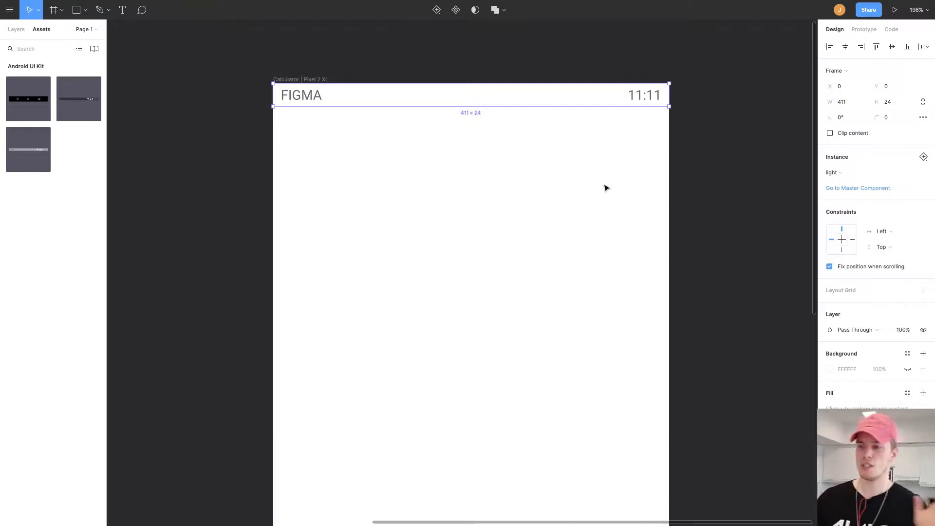
pyautogui.scroll(-5, 606, 182)
pyautogui.scroll(-3, 609, 185)
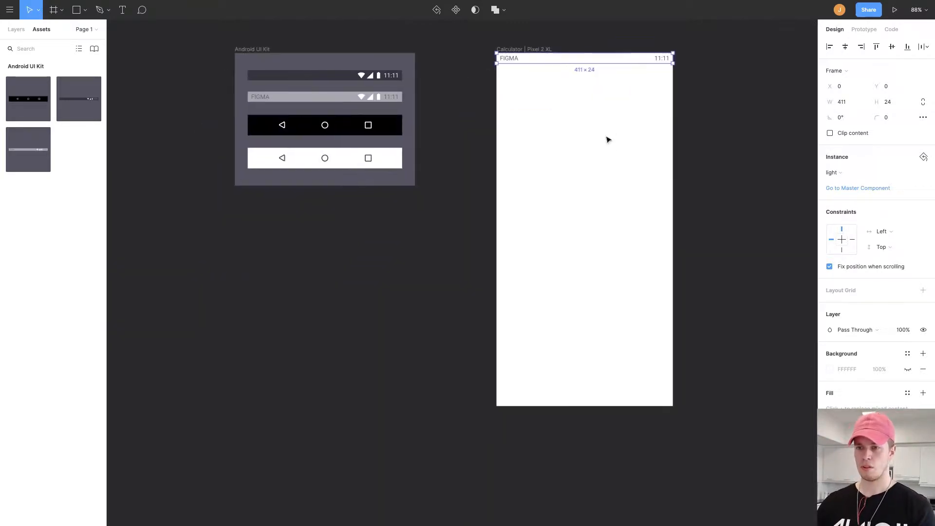
# Create a component from the light navigation bar in the Android UI Kit frame.
pyautogui.click(382, 159)
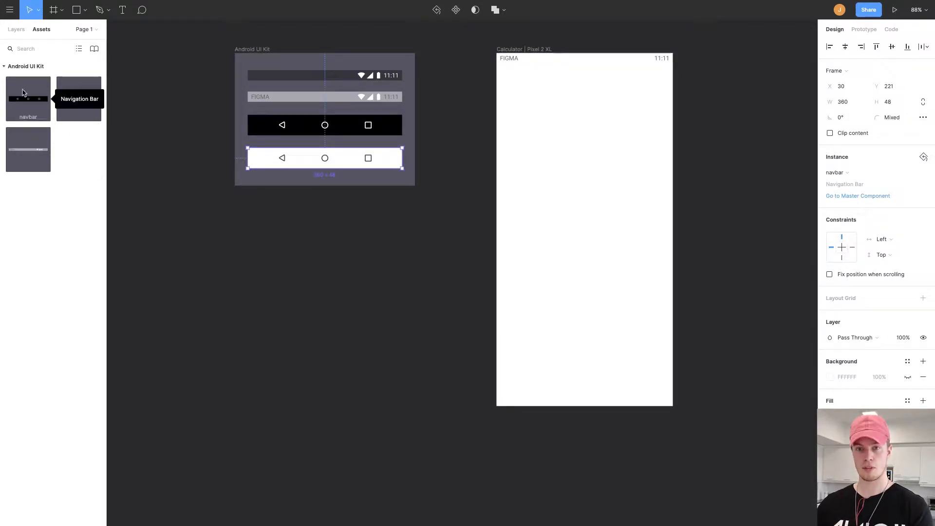
pyautogui.click(364, 129)
pyautogui.click(424, 215)
pyautogui.click(318, 160)
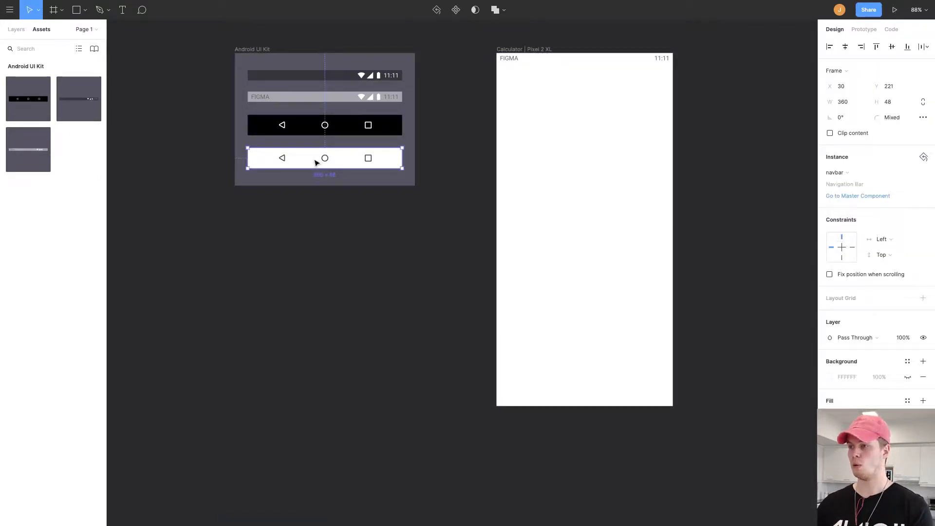
pyautogui.rightClick(321, 157)
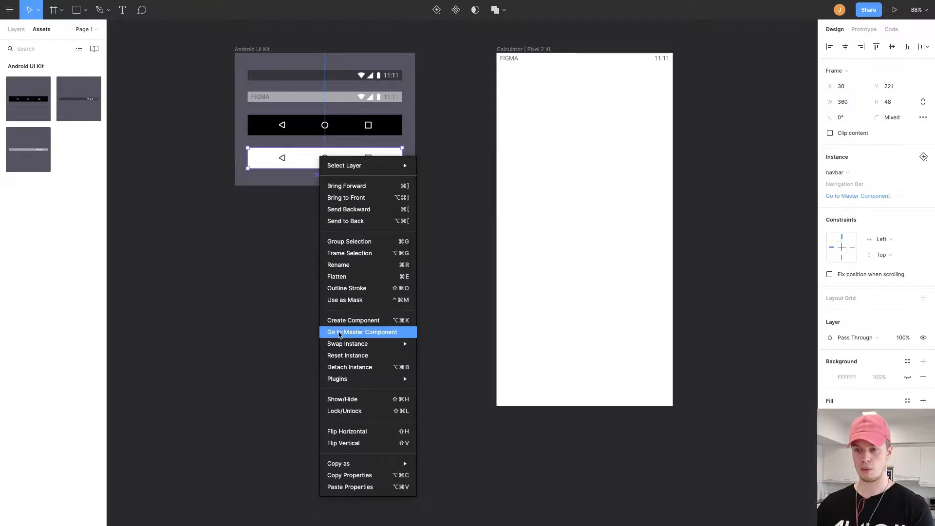
pyautogui.click(341, 321)
# Place a light navigation bar instance at the bottom of the Calculator frame and stretch it to the full 411 width.
pyautogui.click(332, 232)
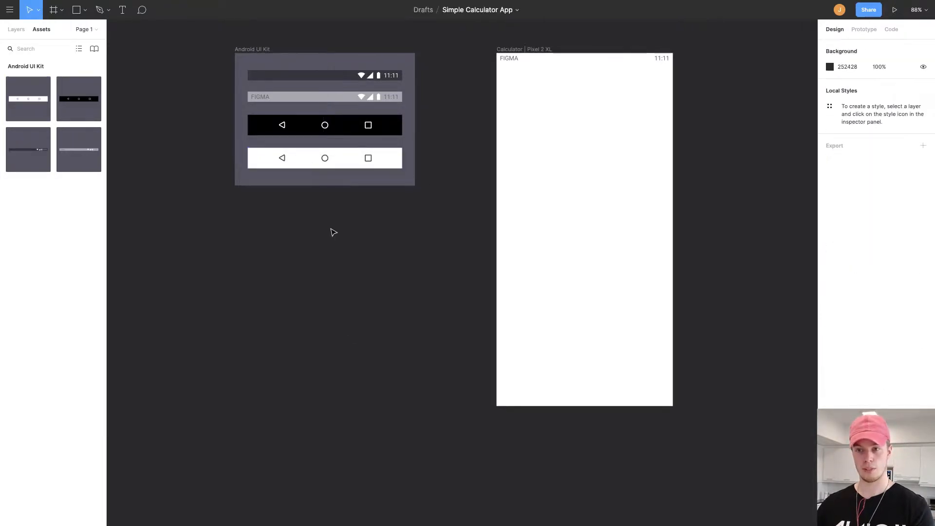
pyautogui.click(334, 167)
pyautogui.moveTo(31, 102); pyautogui.dragTo(544, 397)
pyautogui.scroll(8, 550, 384)
pyautogui.moveTo(591, 448); pyautogui.dragTo(410, 282)
pyautogui.scroll(-2, 504, 317)
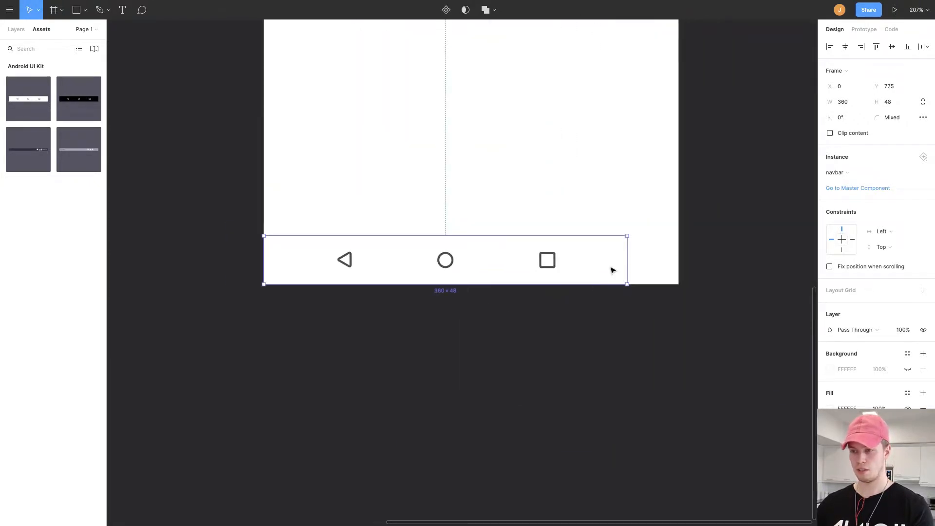
pyautogui.moveTo(628, 265); pyautogui.dragTo(678, 264)
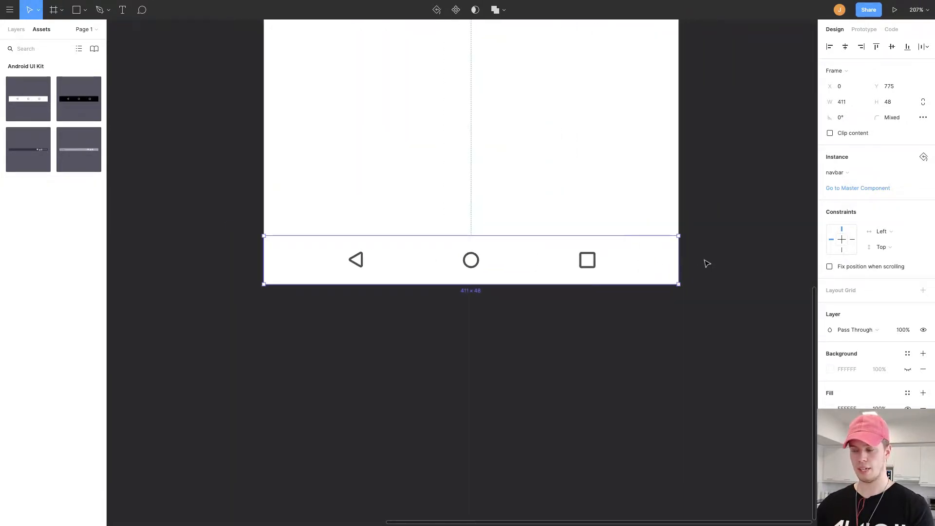
# Constrain the navigation bar to the bottom of the Calculator frame.
pyautogui.click(707, 264)
pyautogui.scroll(-10, 620, 277)
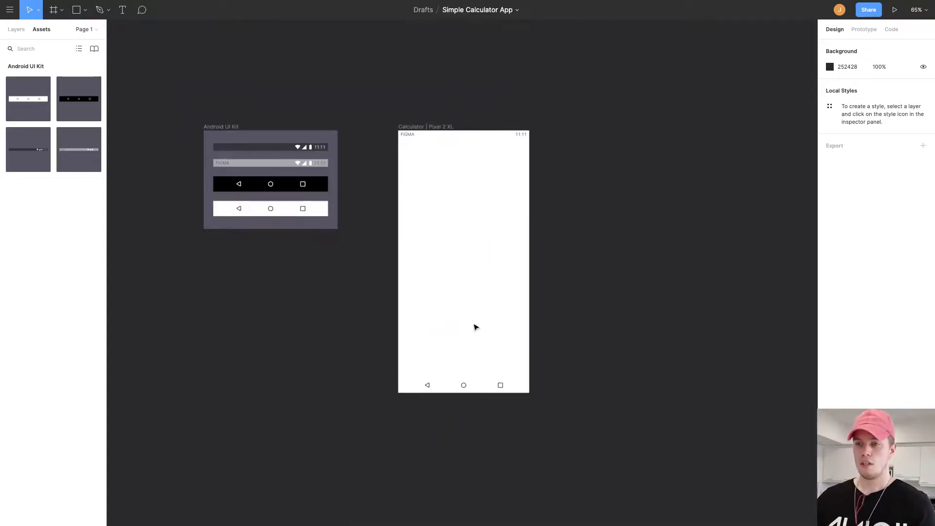
pyautogui.click(483, 391)
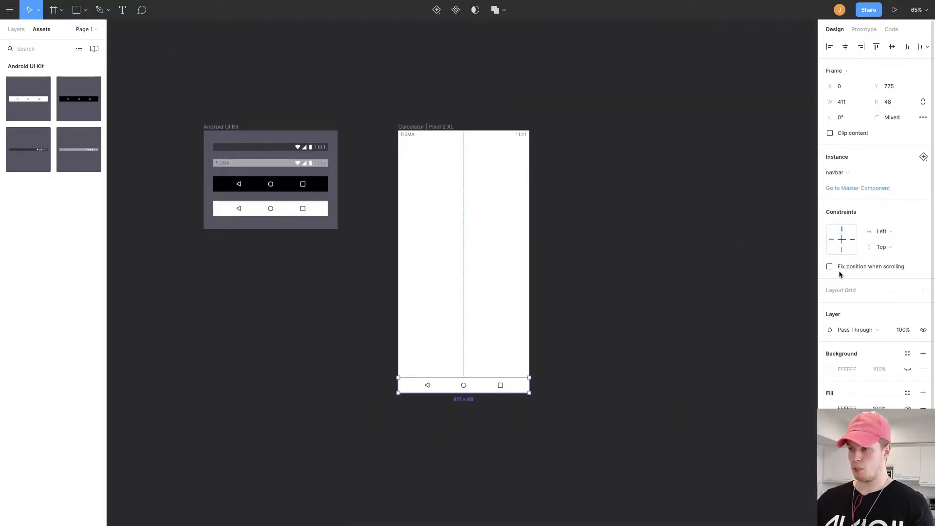
pyautogui.click(842, 250)
pyautogui.click(696, 262)
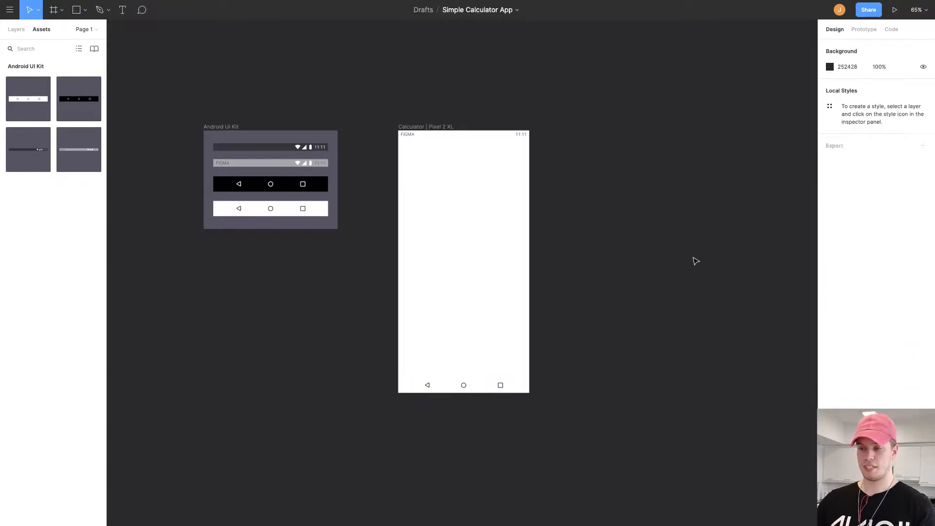
pyautogui.scroll(3, 553, 196)
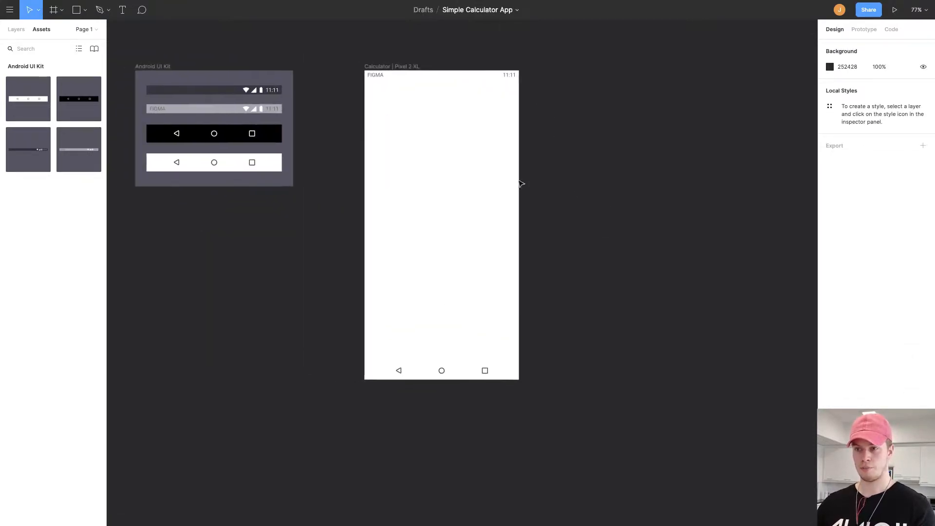
pyautogui.scroll(-2, 437, 176)
pyautogui.scroll(4, 436, 175)
pyautogui.scroll(-4, 392, 182)
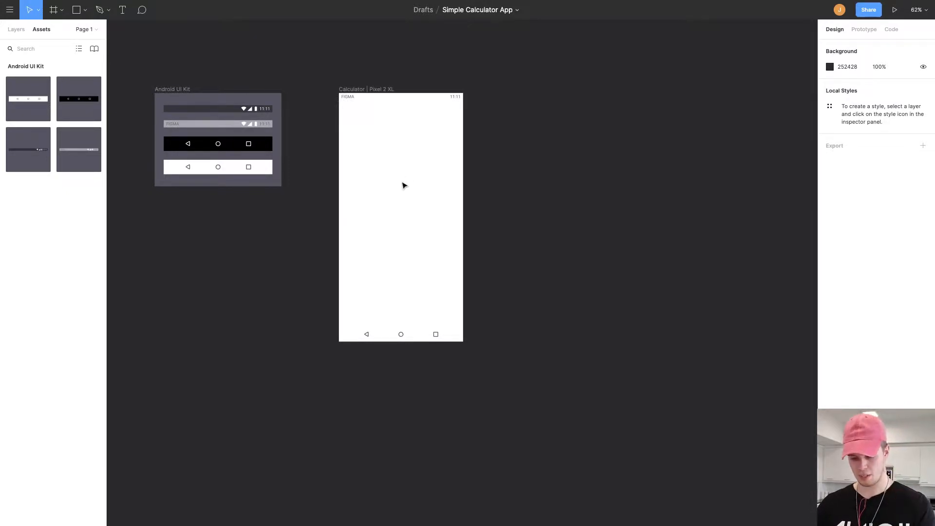
# Draw a full-width grey rectangle about 411 × 226 below the status bar for the display area.
pyautogui.press('r')
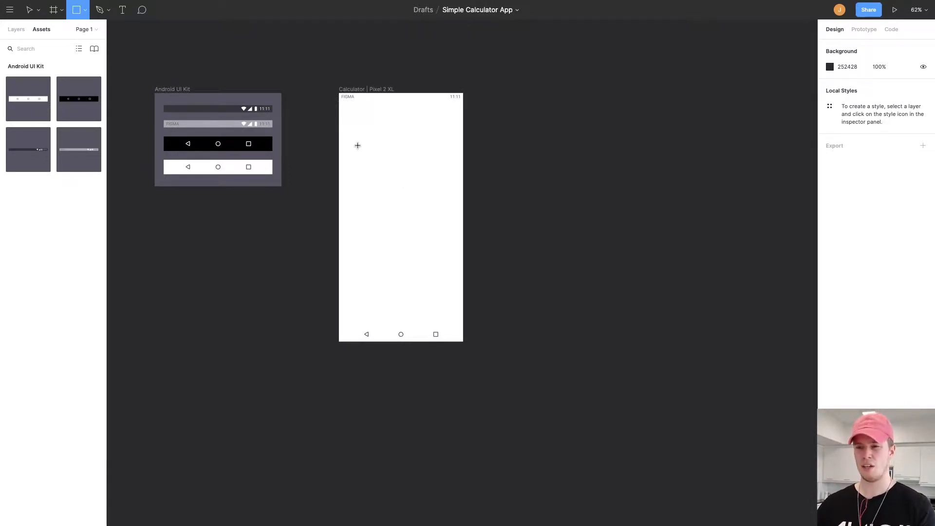
pyautogui.moveTo(355, 133)
pyautogui.mouseDown()
pyautogui.moveTo(437, 176)
pyautogui.moveTo(397, 167)
pyautogui.moveTo(397, 152)
pyautogui.moveTo(459, 195)
pyautogui.moveTo(463, 189)
pyautogui.mouseUp()
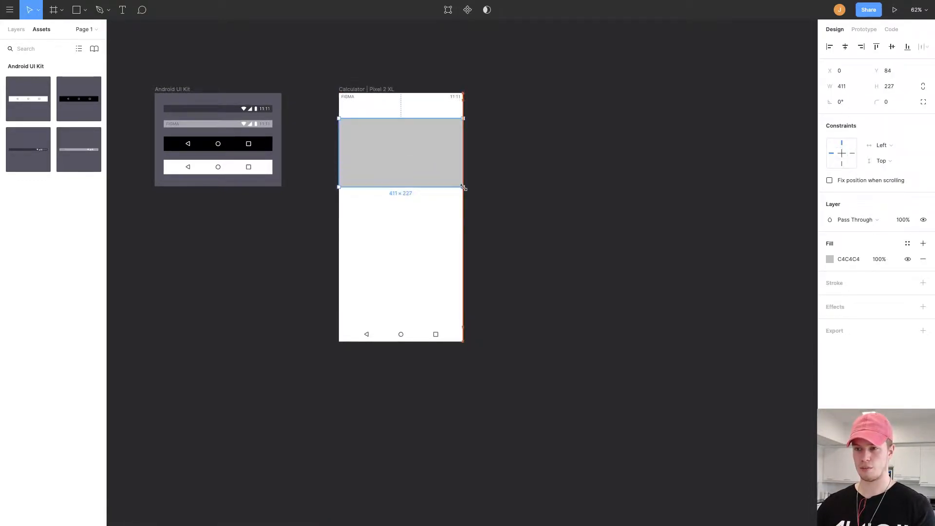
pyautogui.scroll(2, 423, 167)
pyautogui.moveTo(423, 167); pyautogui.dragTo(457, 181)
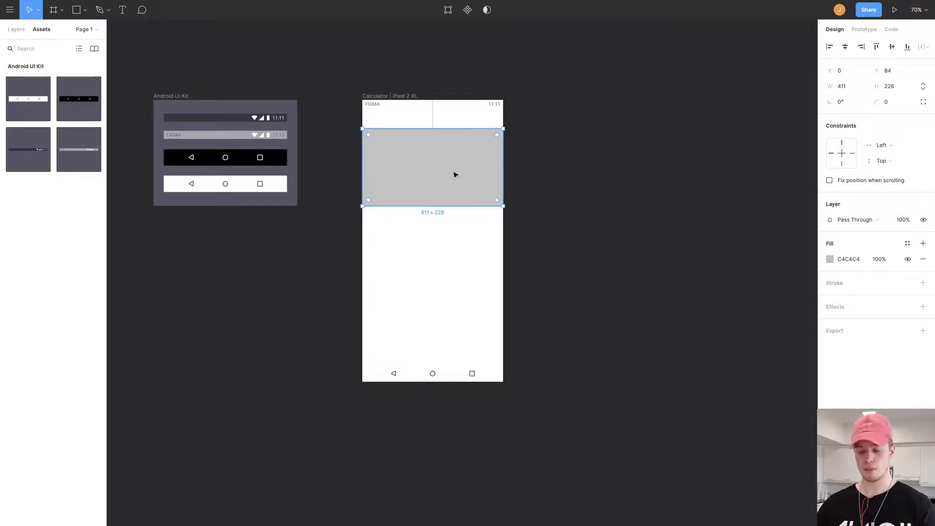
pyautogui.moveTo(454, 175); pyautogui.dragTo(442, 162)
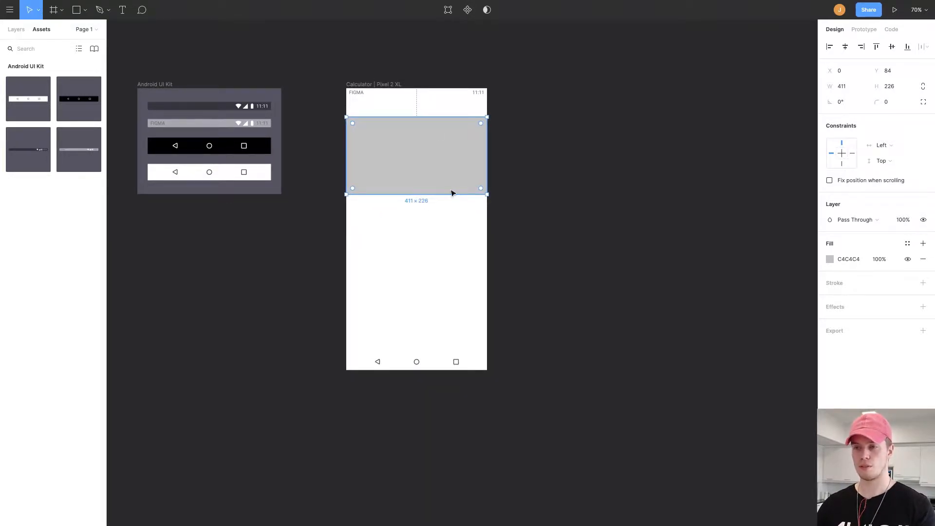
pyautogui.click(412, 226)
# Draw a blue 5B9DFF rectangle about 411 × 399 filling the area above the navigation bar.
pyautogui.press('r')
pyautogui.moveTo(373, 222)
pyautogui.mouseDown()
pyautogui.moveTo(441, 270)
pyautogui.moveTo(384, 241)
pyautogui.mouseUp()
pyautogui.click(831, 259)
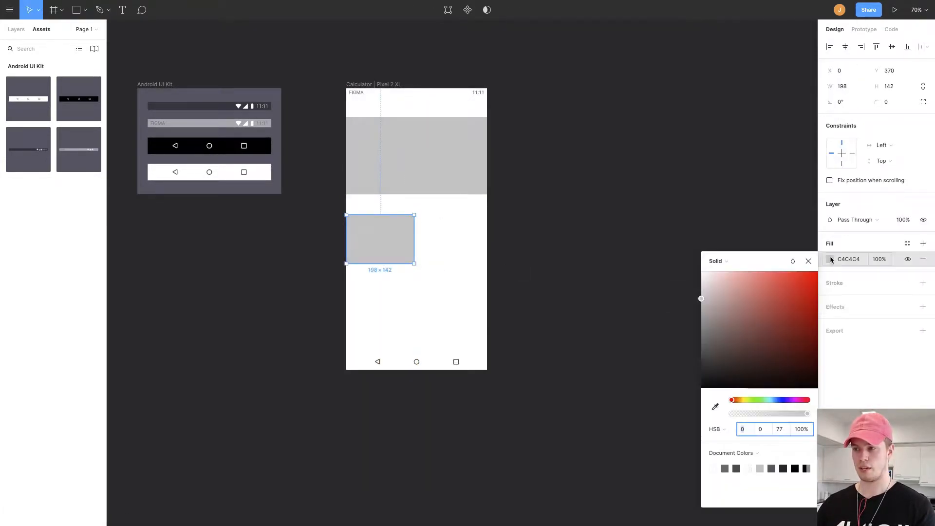
pyautogui.click(777, 400)
pyautogui.moveTo(755, 288); pyautogui.dragTo(777, 272)
pyautogui.click(809, 261)
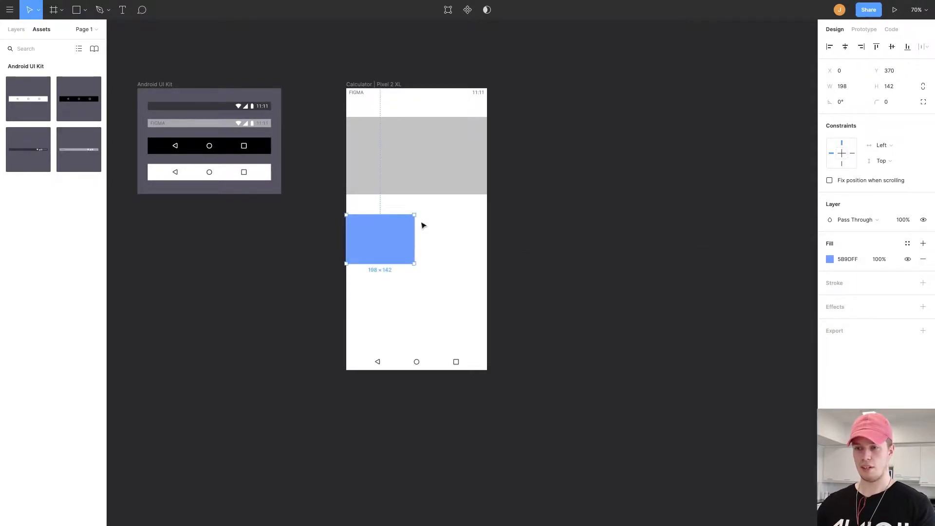
pyautogui.moveTo(414, 263); pyautogui.dragTo(487, 351)
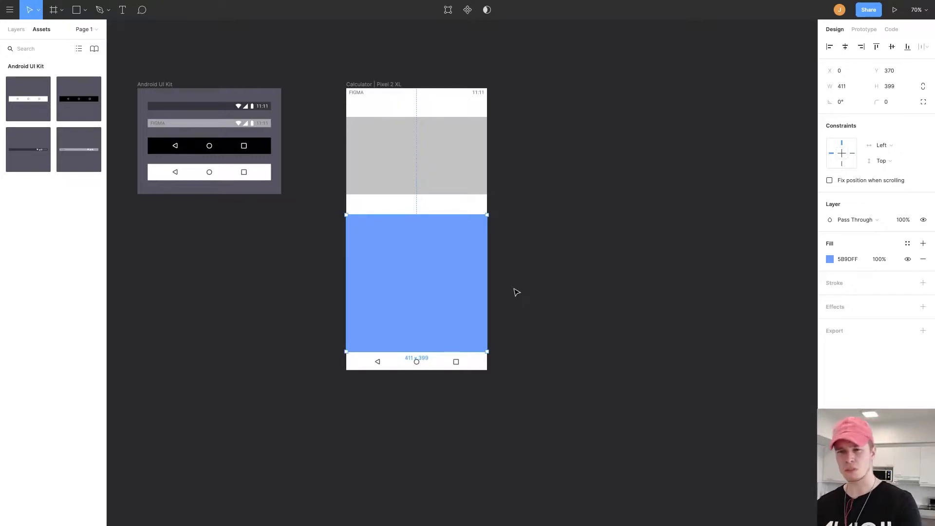
# Move the grey display rectangle up beneath the status bar and nudge the blue rectangle's top edge.
pyautogui.click(426, 185)
pyautogui.moveTo(423, 179); pyautogui.dragTo(423, 162)
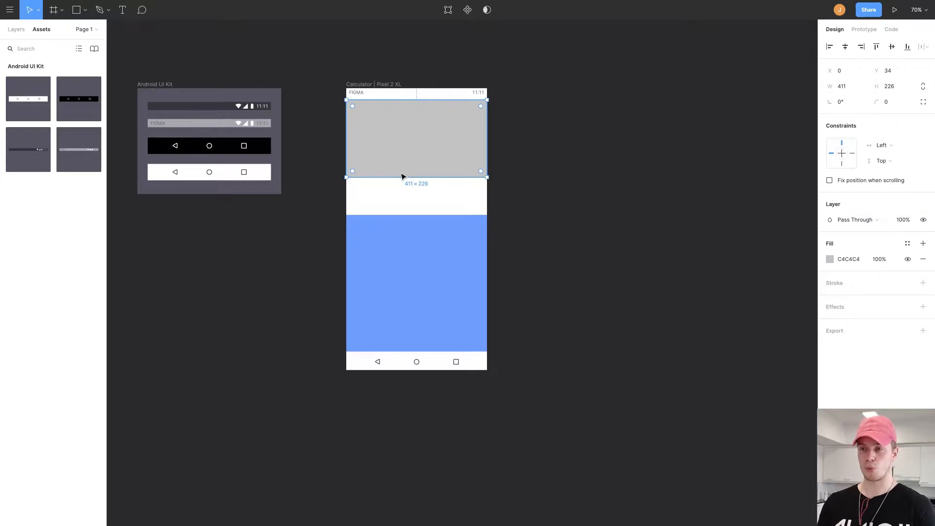
pyautogui.click(389, 217)
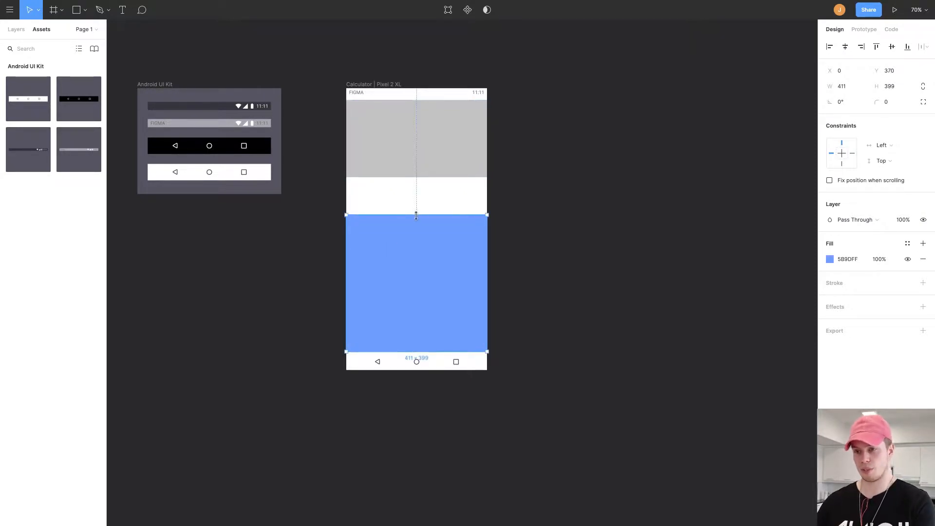
pyautogui.moveTo(416, 216); pyautogui.dragTo(416, 218)
# Extend the blue rectangle's top edge up to the grey rectangle, making it about 411 × 498.
pyautogui.scroll(1, 424, 246)
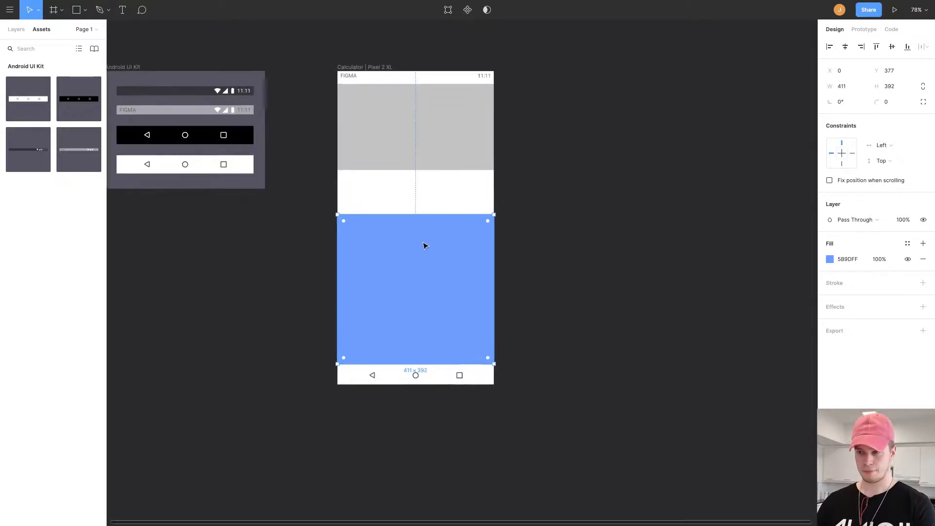
pyautogui.scroll(1, 425, 244)
pyautogui.click(428, 181)
pyautogui.moveTo(431, 185); pyautogui.dragTo(430, 189)
pyautogui.click(437, 257)
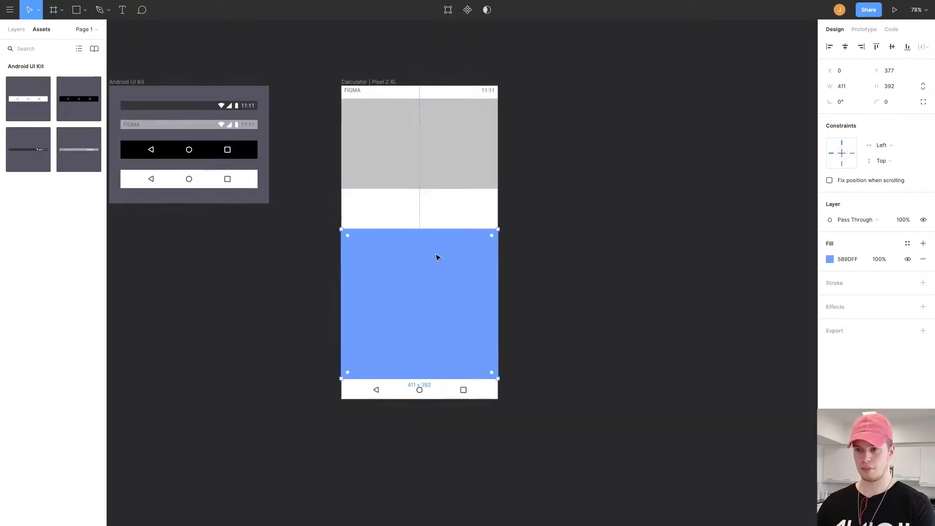
pyautogui.moveTo(438, 229); pyautogui.dragTo(438, 189)
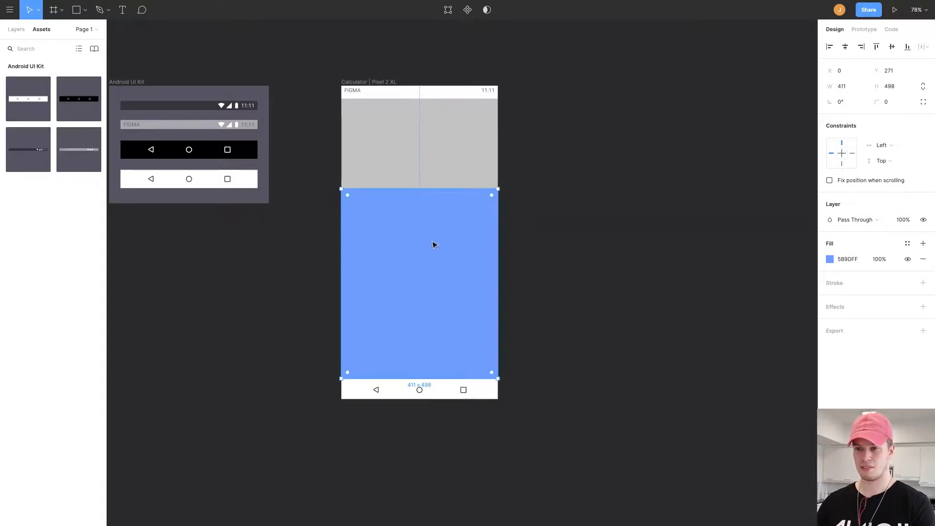
pyautogui.click(448, 141)
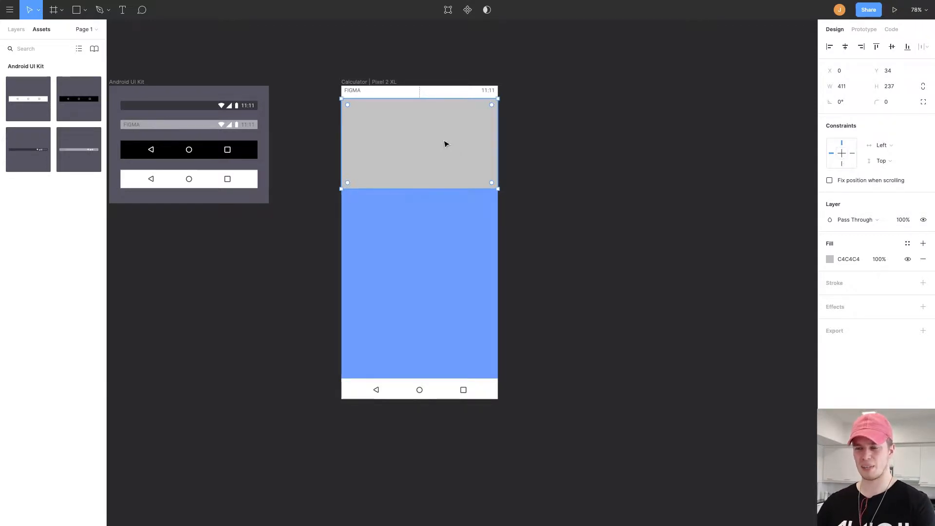
pyautogui.click(538, 155)
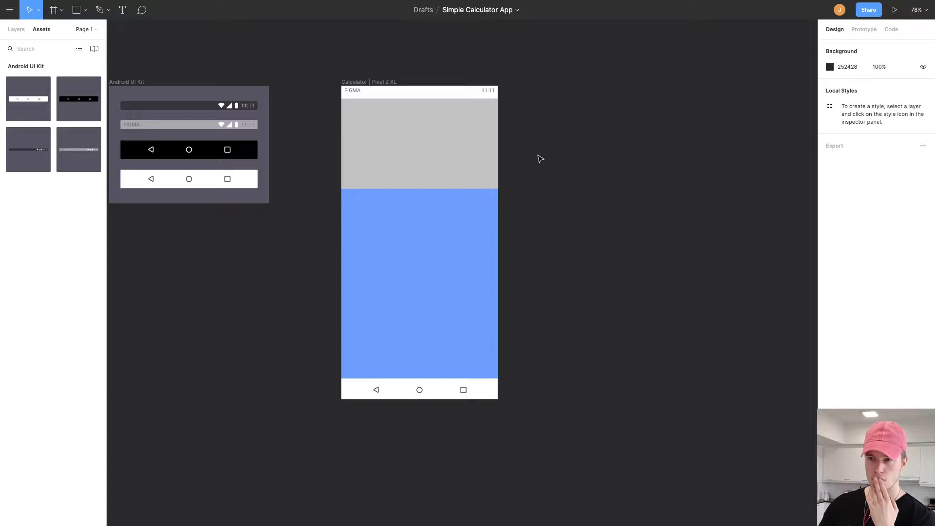
# Extend the grey display rectangle's top edge up to the status bar, about 411 × 247.
pyautogui.click(478, 131)
pyautogui.moveTo(442, 98); pyautogui.dragTo(442, 94)
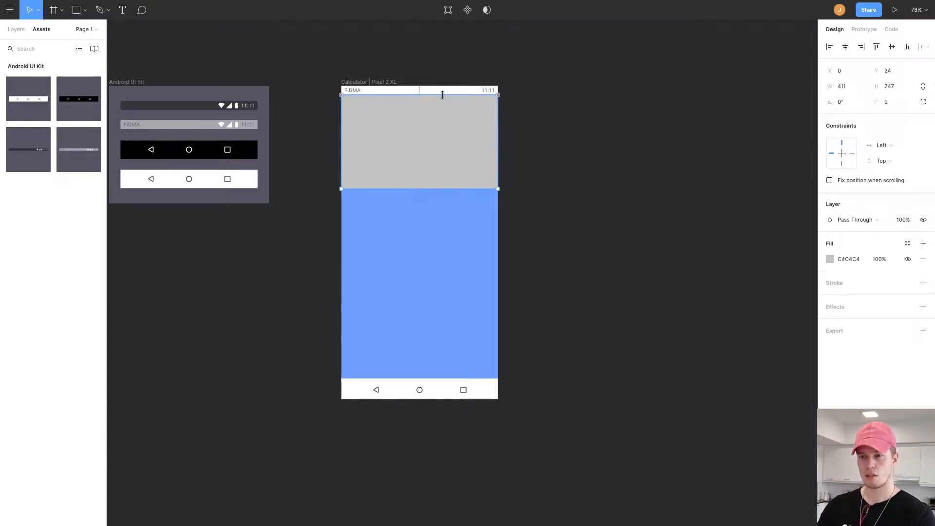
pyautogui.click(557, 125)
pyautogui.click(461, 92)
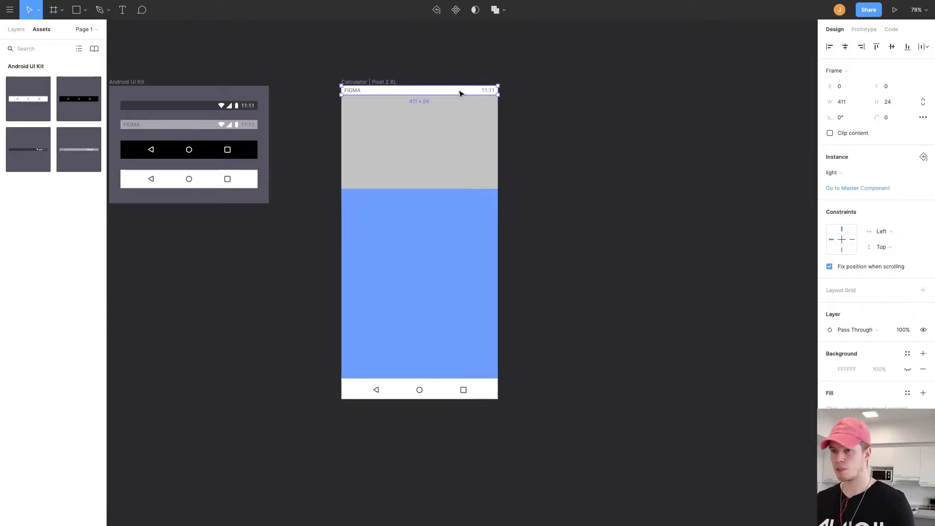
pyautogui.click(465, 126)
pyautogui.click(528, 124)
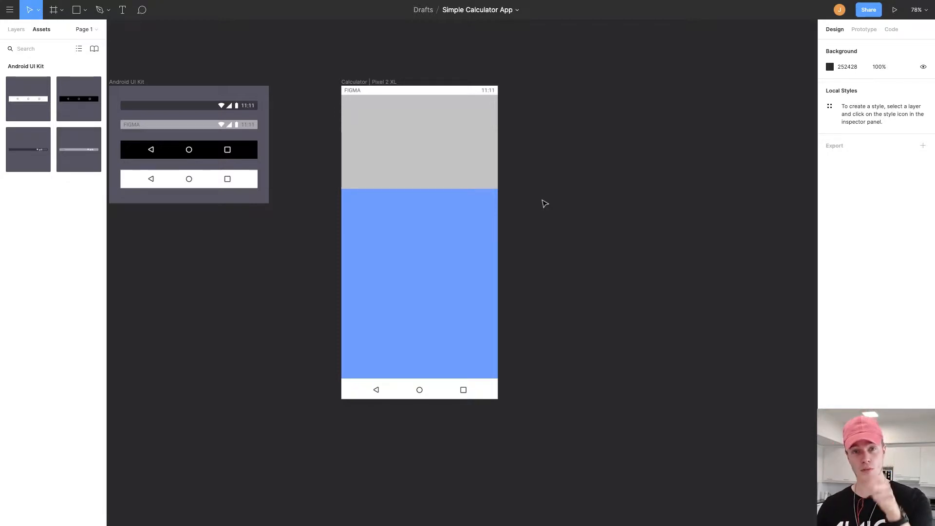
# Select the grey circle in the keypad area.
pyautogui.click(401, 163)
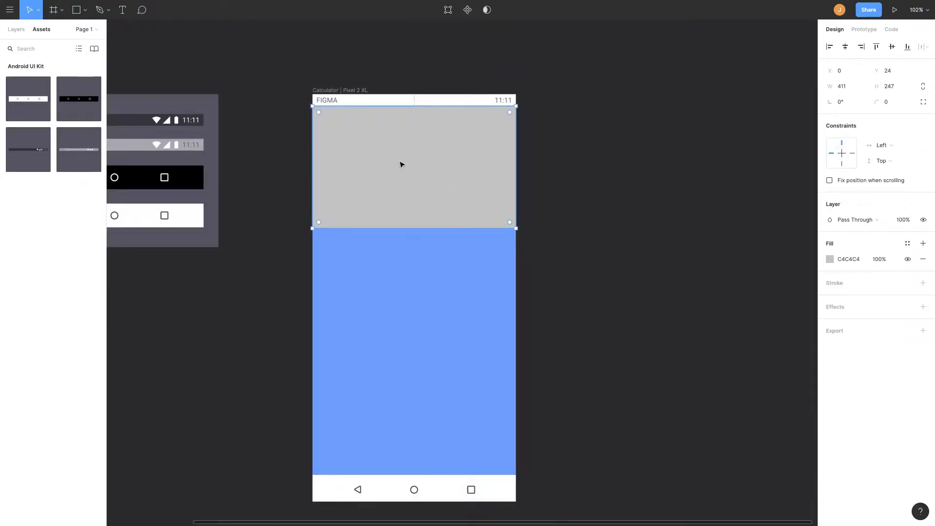
pyautogui.click(401, 222)
pyautogui.scroll(3, 445, 229)
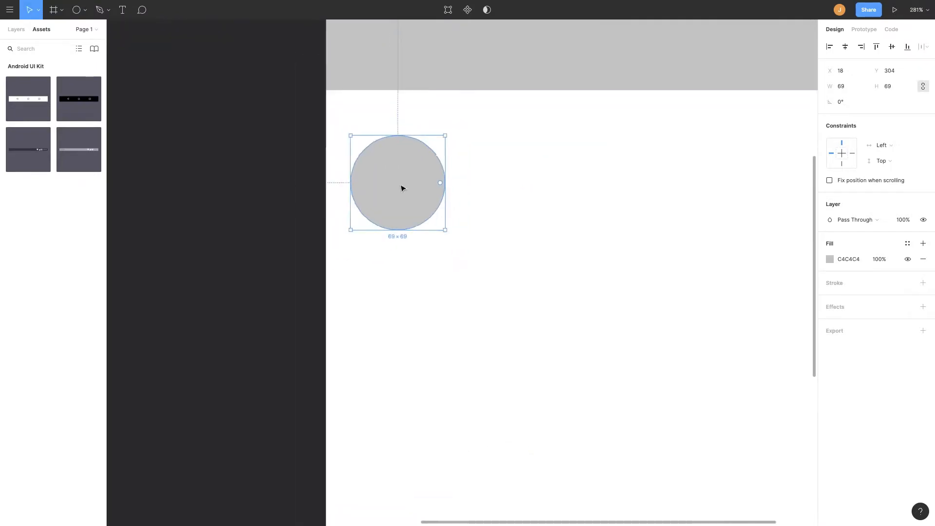
# Create a 395 × 395 frame beside the calculator and rename it Color palette.
pyautogui.rightClick(368, 222)
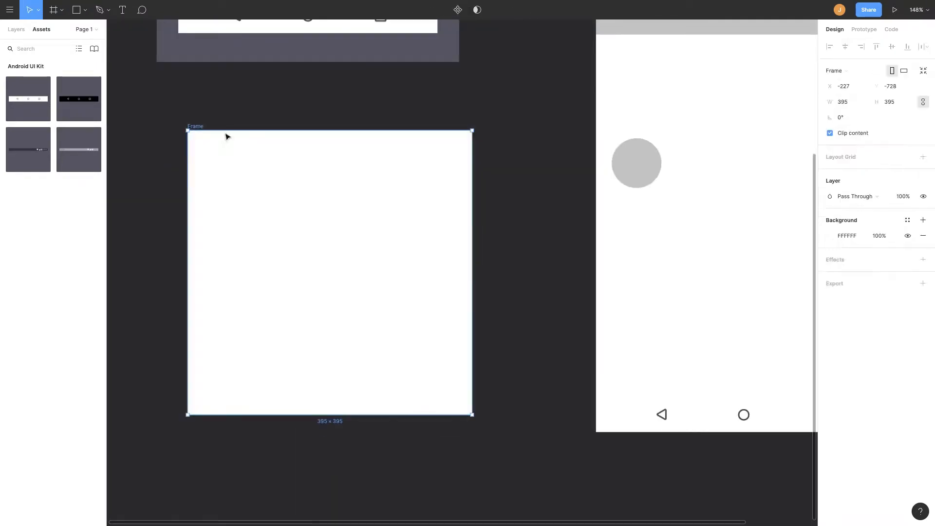
pyautogui.hotkey('ctrl', 'r')
pyautogui.click(845, 86)
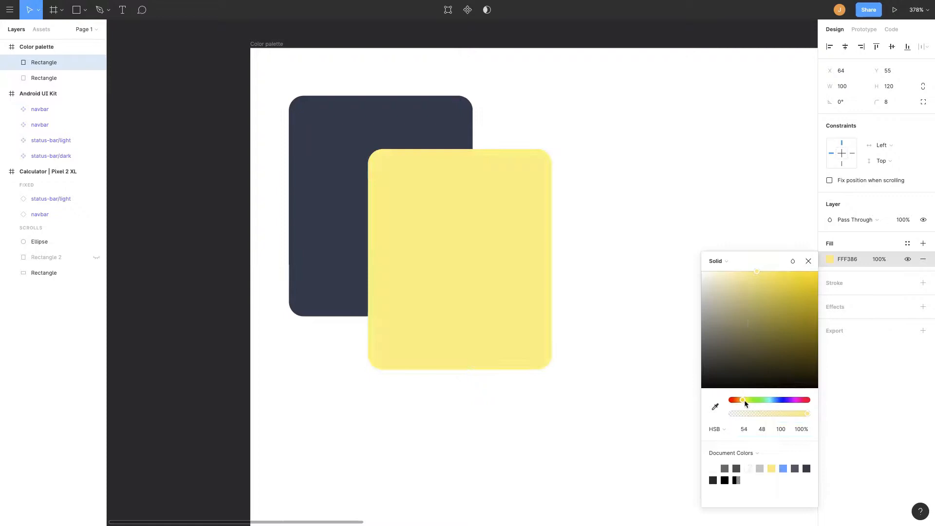
# Set the palette rectangles' fills, including yellow F6FF89 and pink F877EB.
pyautogui.moveTo(764, 399); pyautogui.dragTo(773, 398)
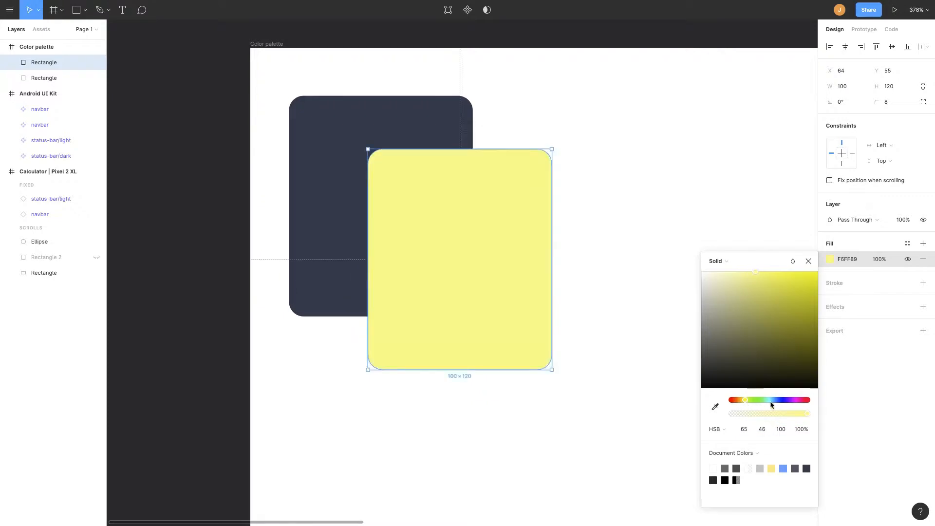
pyautogui.click(477, 223)
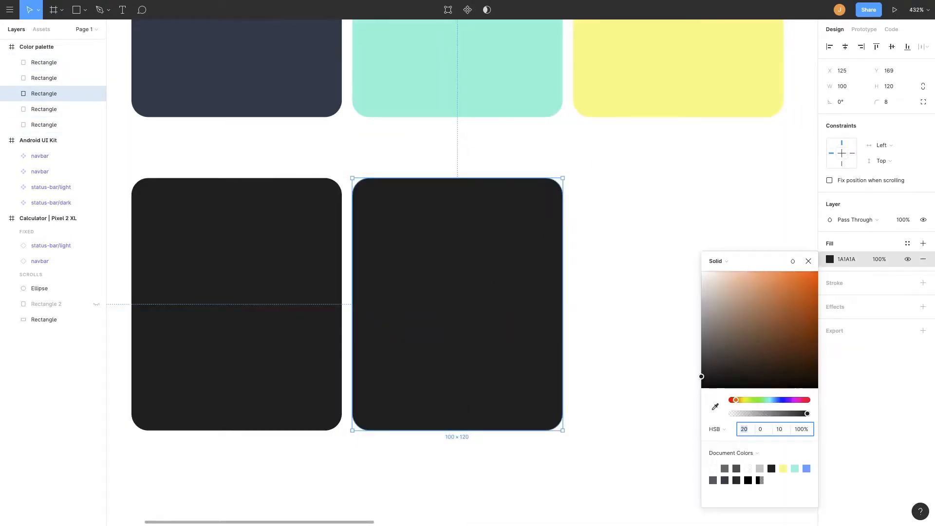
pyautogui.click(797, 275)
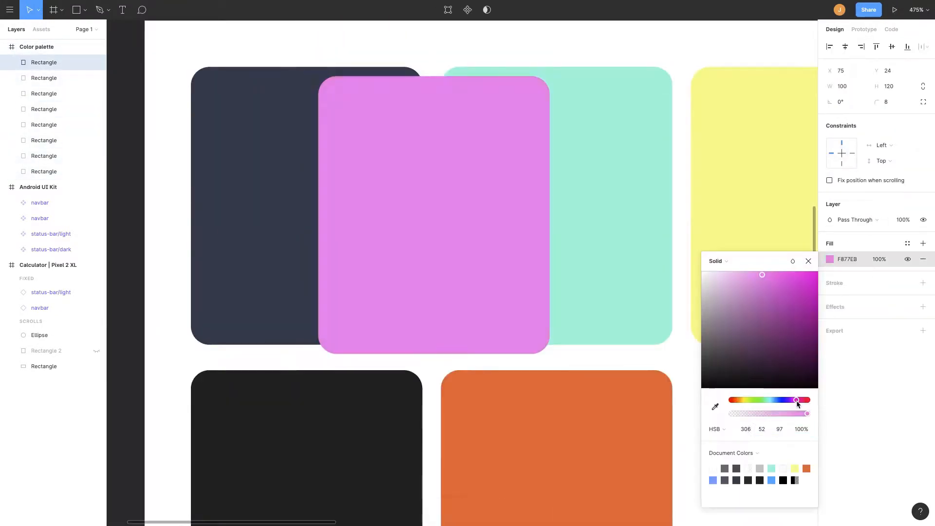
# Adjust the overlapping pink palette swatch's fill to a deeper pink.
pyautogui.moveTo(797, 405); pyautogui.dragTo(804, 404)
pyautogui.moveTo(763, 275)
pyautogui.mouseDown()
pyautogui.moveTo(788, 285)
pyautogui.moveTo(773, 270)
pyautogui.mouseUp()
pyautogui.moveTo(409, 192); pyautogui.dragTo(398, 146)
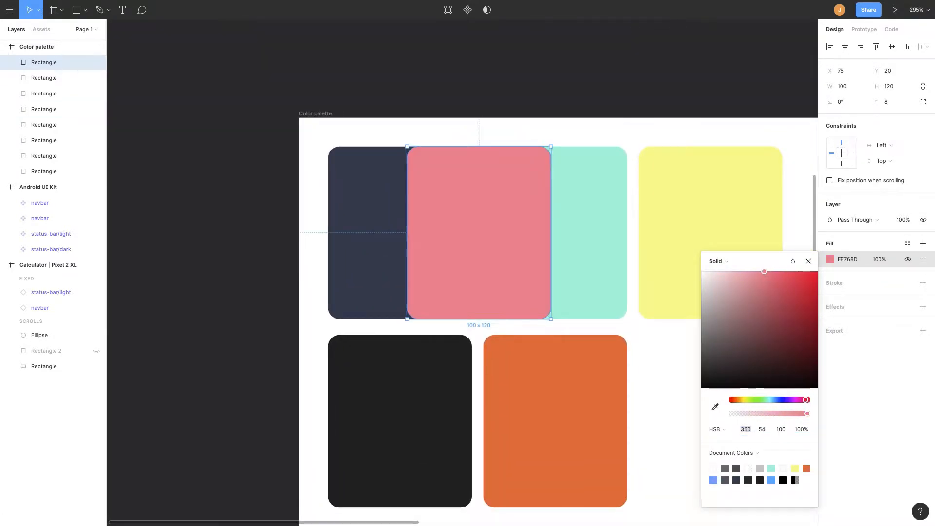
pyautogui.scroll(2, 661, 313)
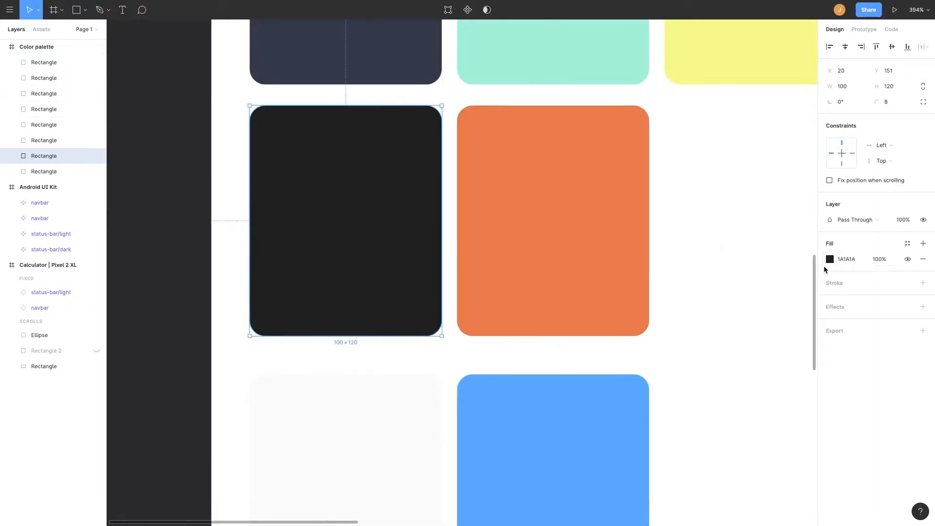
# Turn the 56 × 56 key rectangle with its 1 label into a component named Num button.
pyautogui.click(830, 260)
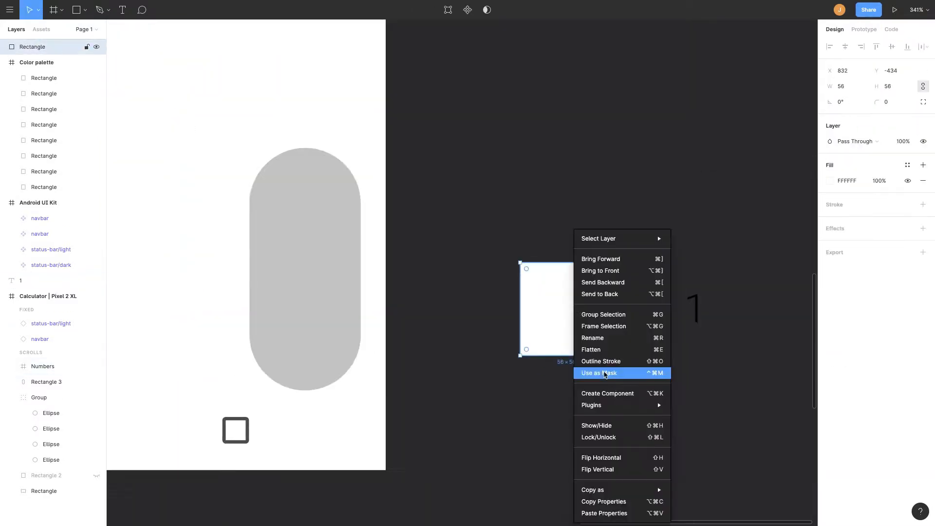
pyautogui.click(605, 390)
pyautogui.write('Num button')
pyautogui.press('Return')
# Fill the Numbers frame with Num button instances labelled 7 8 9, 4 5 6, 1 2 3, c, 0 and.
pyautogui.doubleClick(575, 309)
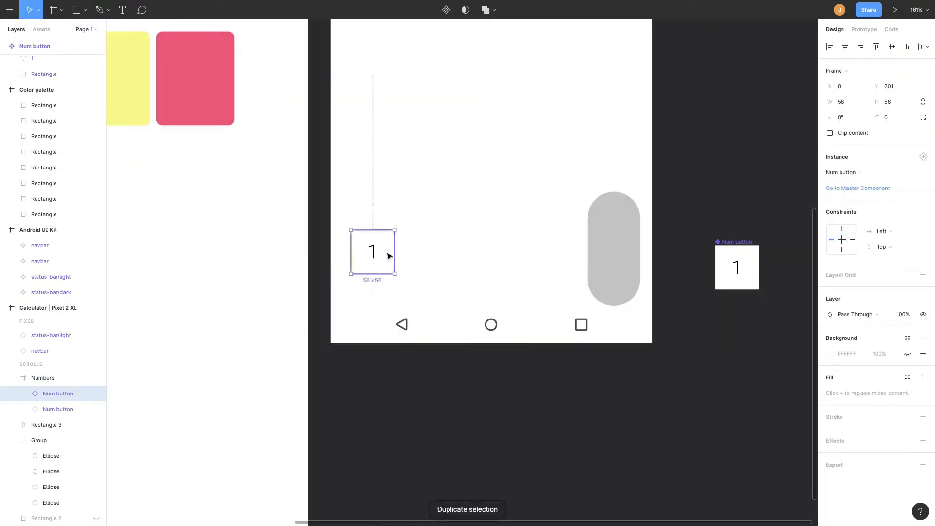
pyautogui.moveTo(389, 253); pyautogui.dragTo(390, 267)
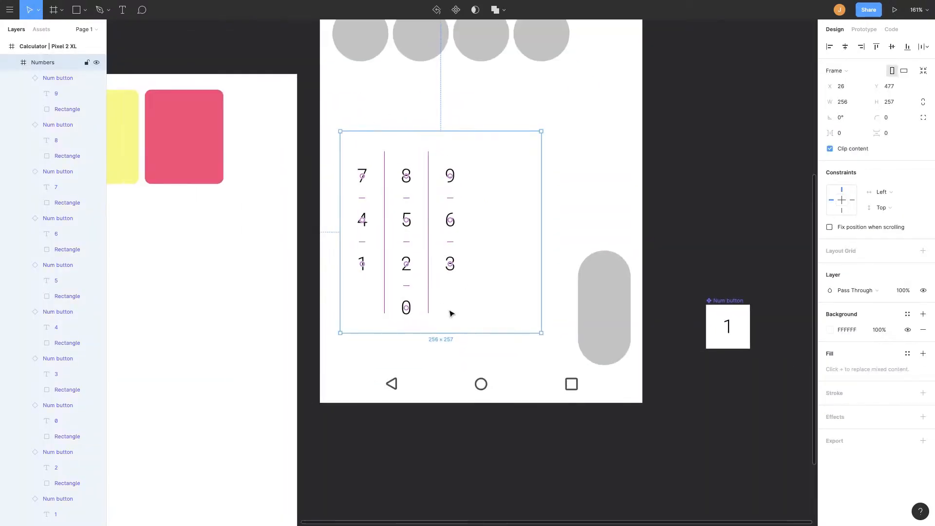
pyautogui.scroll(-5, 453, 273)
pyautogui.click(487, 277)
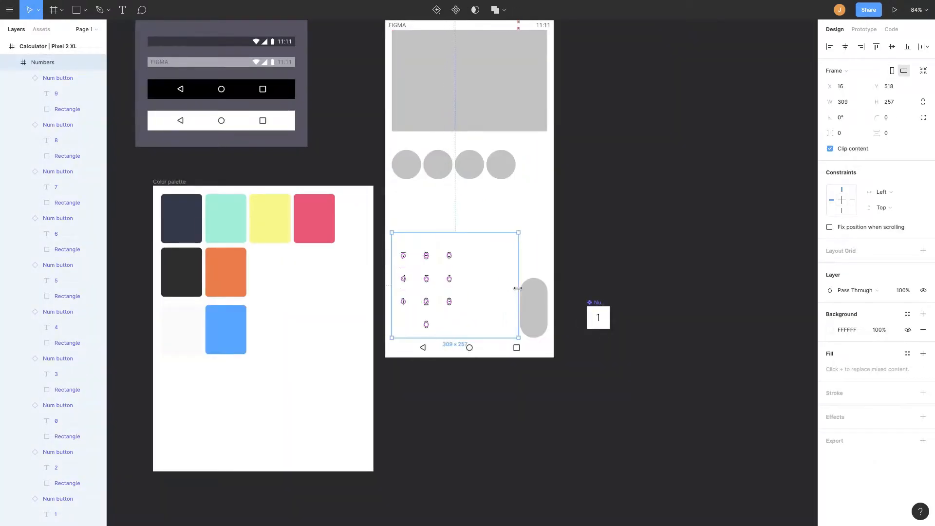
pyautogui.scroll(3, 439, 319)
pyautogui.doubleClick(402, 324)
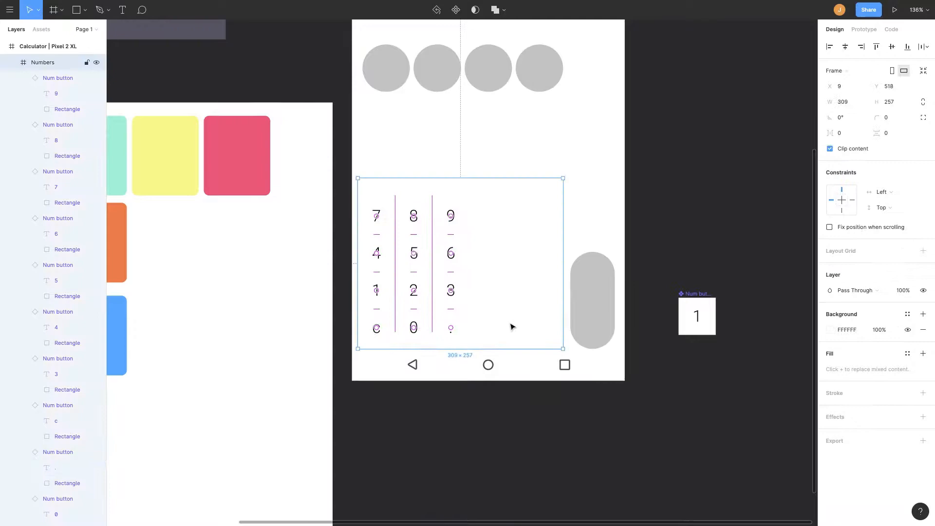
pyautogui.scroll(-2, 511, 324)
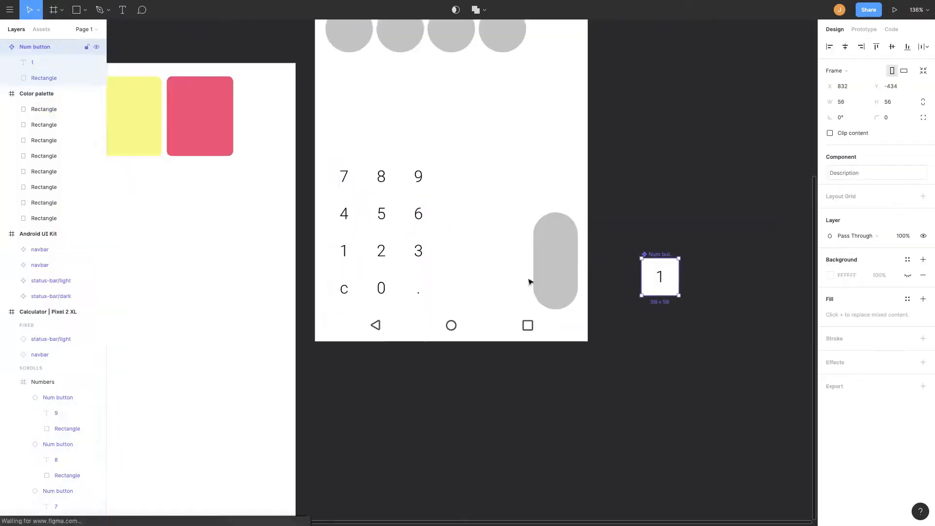
pyautogui.scroll(-3, 528, 278)
pyautogui.click(563, 111)
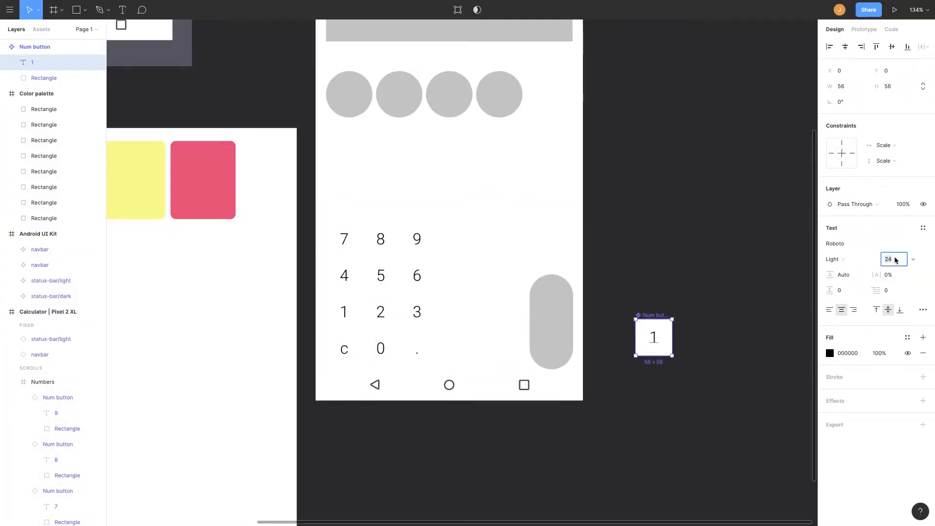
# Spread the keypad buttons across a 309 × 302 Numbers frame with spacing 50 and 14.
pyautogui.doubleClick(344, 240)
pyautogui.keyDown('shift'); pyautogui.click(374, 242); pyautogui.keyUp('shift')
pyautogui.keyDown('shift'); pyautogui.click(417, 239); pyautogui.keyUp('shift')
pyautogui.keyDown('shift'); pyautogui.click(417, 276); pyautogui.keyUp('shift')
pyautogui.keyDown('shift'); pyautogui.click(381, 276); pyautogui.keyUp('shift')
pyautogui.keyDown('shift'); pyautogui.click(344, 276); pyautogui.keyUp('shift')
pyautogui.keyDown('shift'); pyautogui.click(418, 357); pyautogui.keyUp('shift')
pyautogui.moveTo(831, 134); pyautogui.dragTo(843, 135)
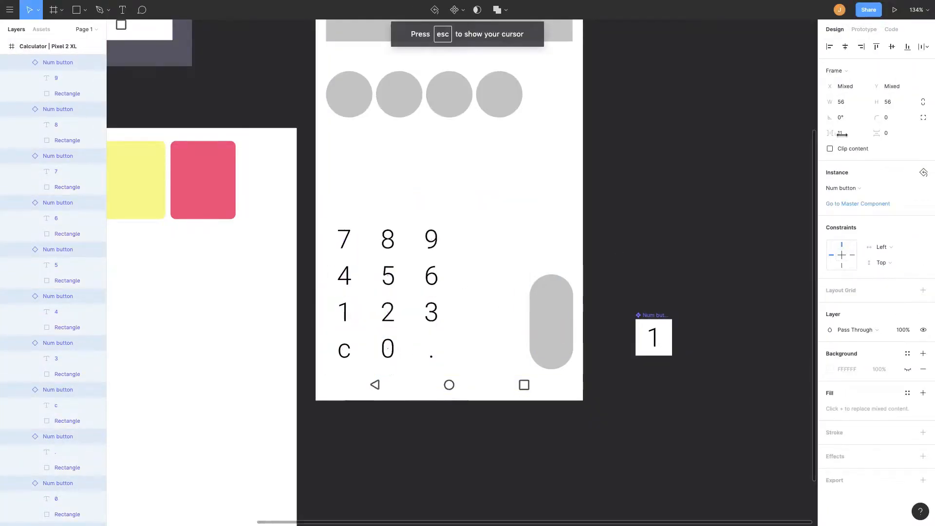
pyautogui.moveTo(431, 260); pyautogui.dragTo(431, 271)
pyautogui.click(513, 258)
pyautogui.moveTo(426, 202); pyautogui.dragTo(426, 173)
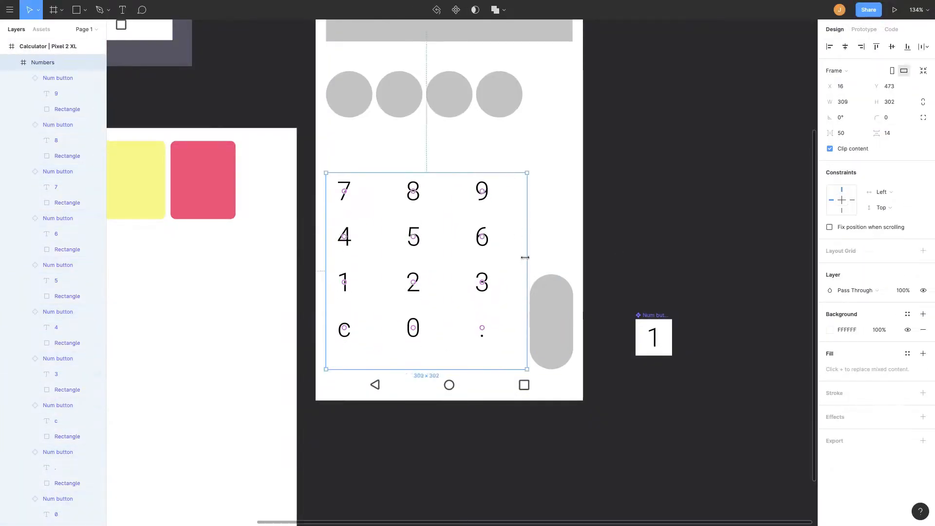
# Select all Num button instances in the keypad and set their horizontal spacing to 28.
pyautogui.scroll(2, 431, 219)
pyautogui.click(363, 135)
pyautogui.scroll(-2, 349, 204)
pyautogui.doubleClick(335, 230)
pyautogui.click(448, 307)
pyautogui.click(24, 171)
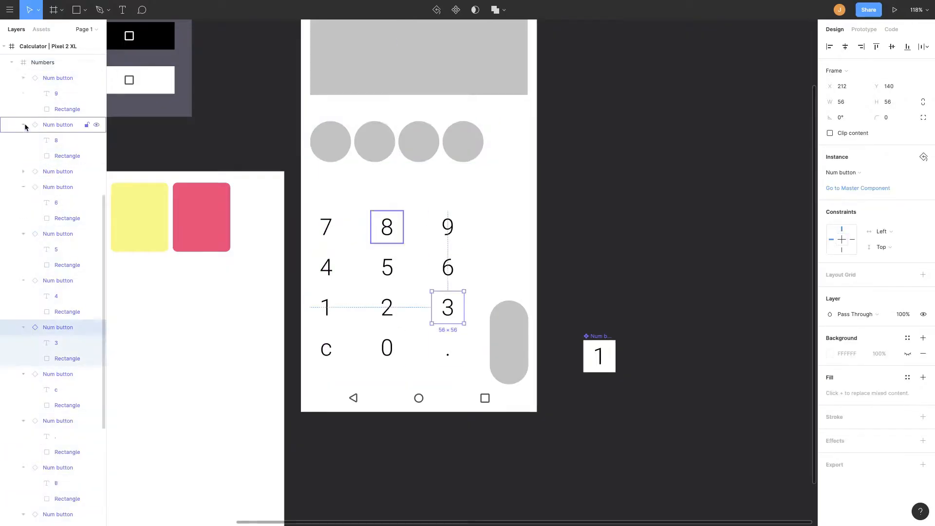
pyautogui.click(23, 125)
pyautogui.click(22, 319)
pyautogui.click(23, 362)
pyautogui.click(57, 394)
pyautogui.keyDown('shift'); pyautogui.click(58, 222); pyautogui.keyUp('shift')
pyautogui.moveTo(335, 279); pyautogui.dragTo(363, 273)
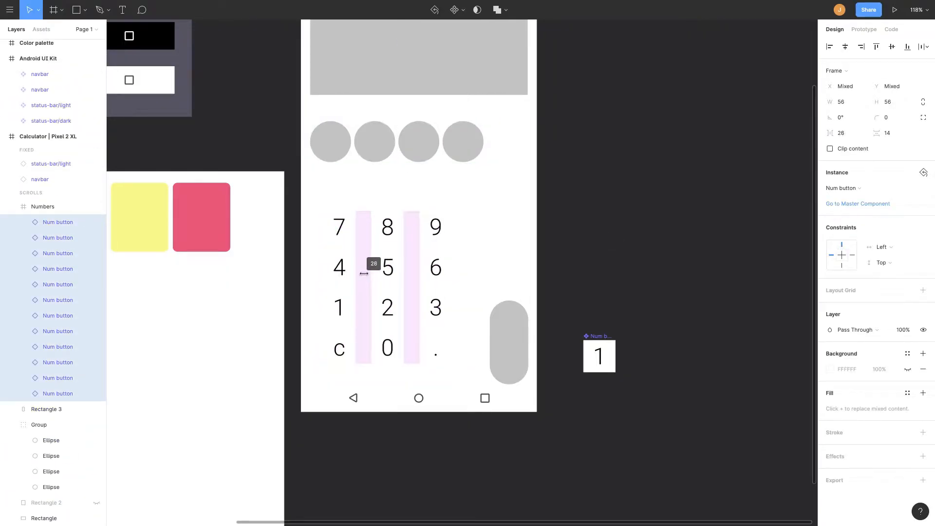
# Place an = sign on the tall pill key and colour the sign blue.
pyautogui.click(509, 343)
pyautogui.hscroll(-1, 509, 342)
pyautogui.click(830, 259)
pyautogui.click(711, 403)
pyautogui.click(126, 296)
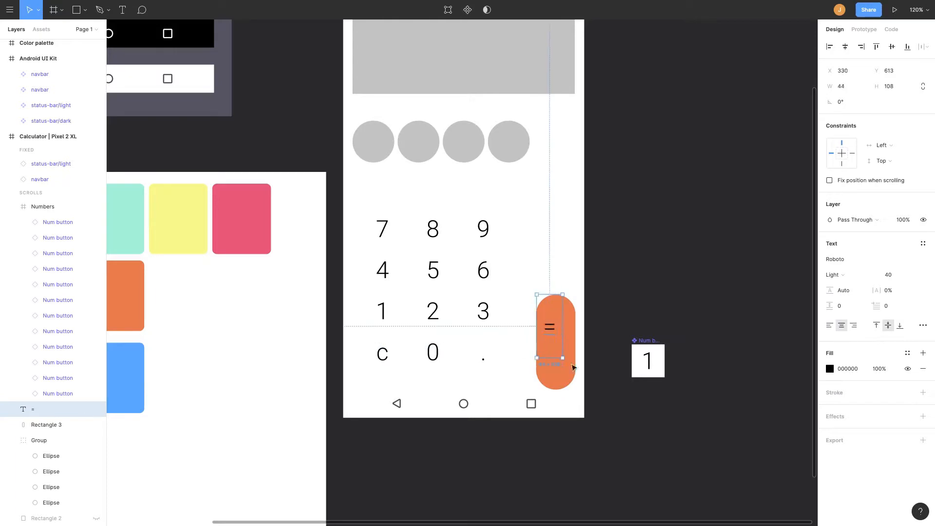
pyautogui.click(830, 368)
pyautogui.click(713, 485)
# Give the tall pill key a very light blue fill, F2F9FF.
pyautogui.click(706, 256)
pyautogui.scroll(1, 598, 311)
pyautogui.click(46, 424)
pyautogui.click(830, 259)
pyautogui.click(713, 481)
pyautogui.click(763, 430)
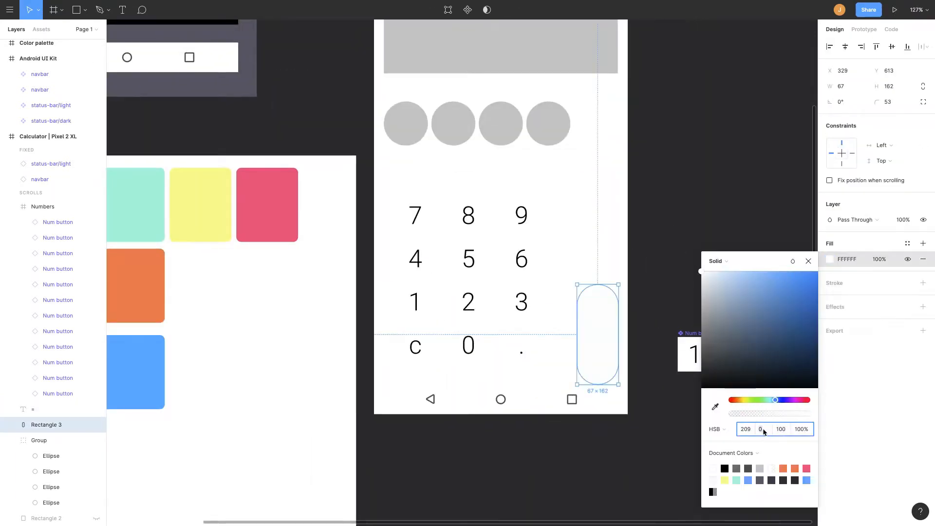
pyautogui.press('Escape')
# Move the grey circle group back into the calculator, just above the keypad.
pyautogui.click(551, 130)
pyautogui.hotkey('shift', '1')
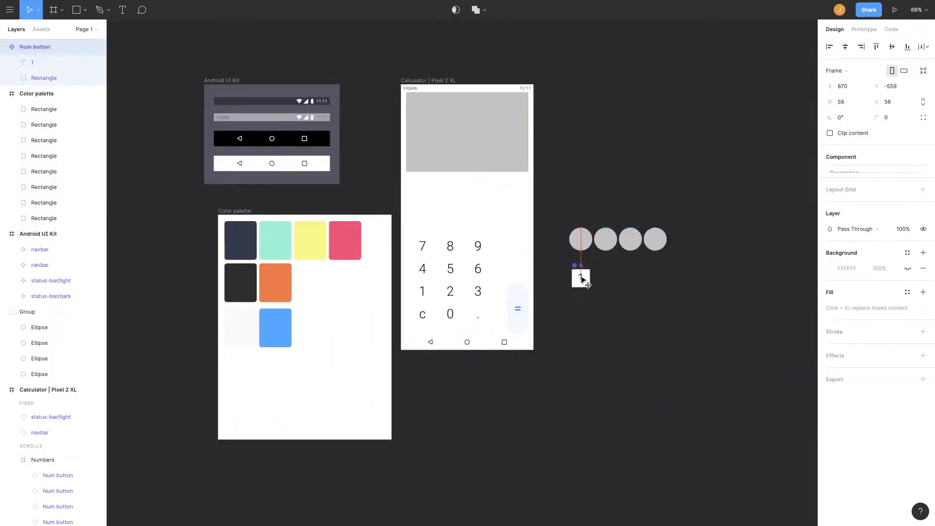
pyautogui.scroll(5, 423, 269)
pyautogui.click(423, 269)
pyautogui.moveTo(557, 265); pyautogui.dragTo(529, 265)
pyautogui.moveTo(466, 282); pyautogui.dragTo(476, 282)
pyautogui.click(614, 273)
pyautogui.hscroll(1, 603, 258)
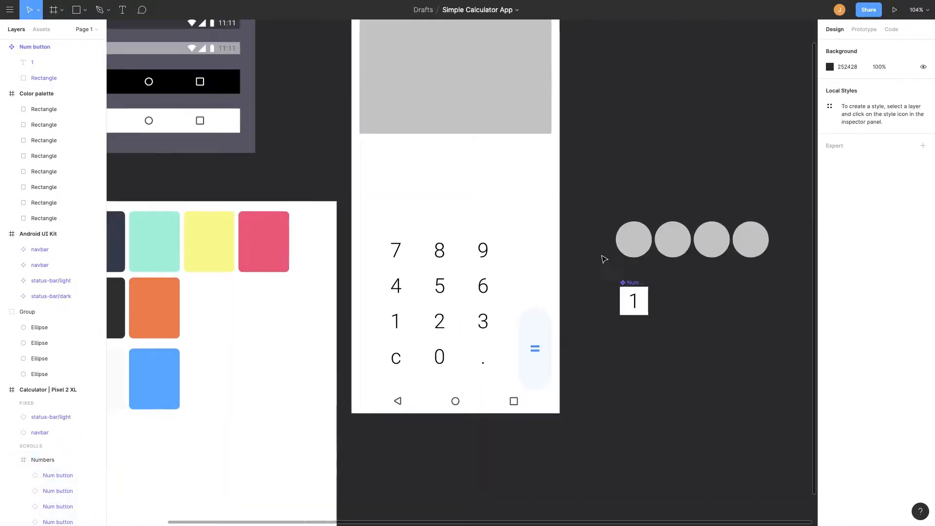
pyautogui.moveTo(633, 240); pyautogui.dragTo(377, 205)
# Duplicate a circle to make a row of five and spread the group to 379 wide with spacing 15.
pyautogui.moveTo(501, 208); pyautogui.dragTo(497, 209)
pyautogui.doubleClick(492, 211)
pyautogui.moveTo(492, 212); pyautogui.dragTo(496, 211)
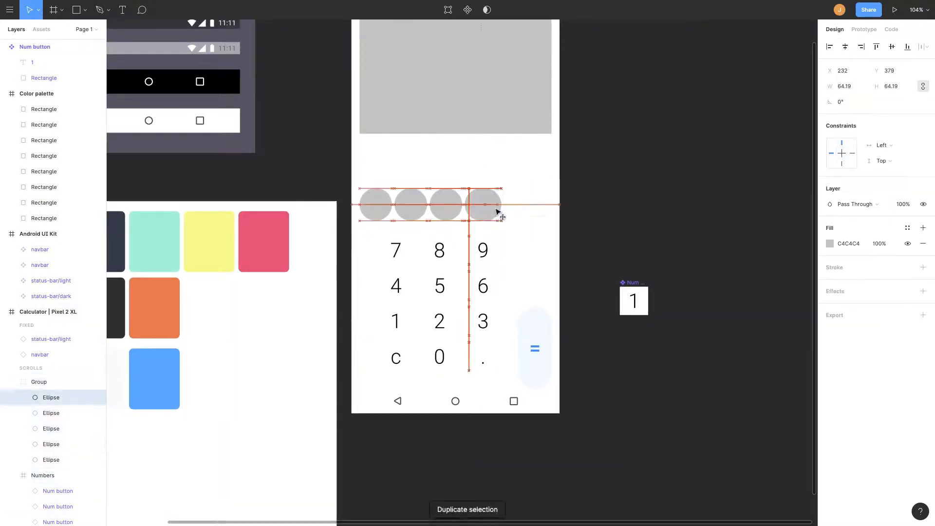
pyautogui.click(594, 207)
pyautogui.click(517, 205)
pyautogui.moveTo(832, 133); pyautogui.dragTo(839, 132)
# Add a light circular key above the = pill.
pyautogui.scroll(2, 437, 192)
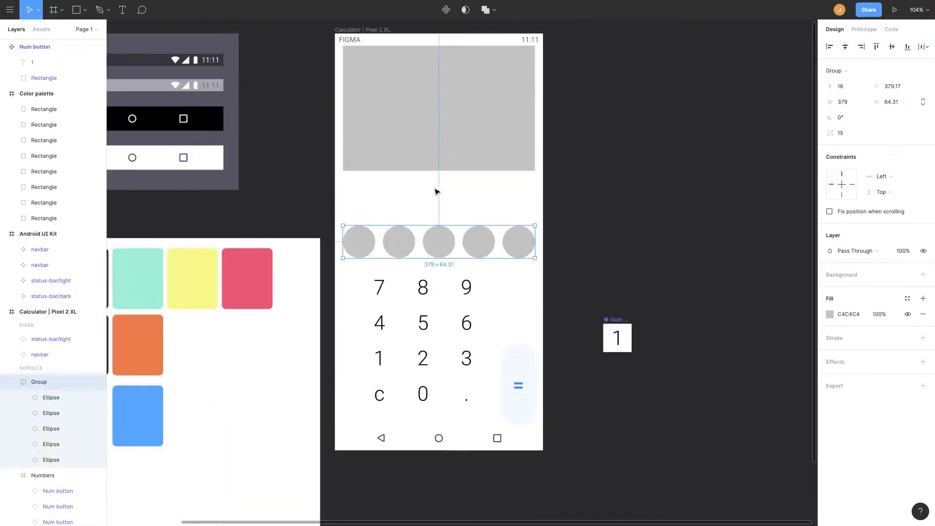
pyautogui.click(399, 296)
pyautogui.click(592, 259)
pyautogui.click(527, 371)
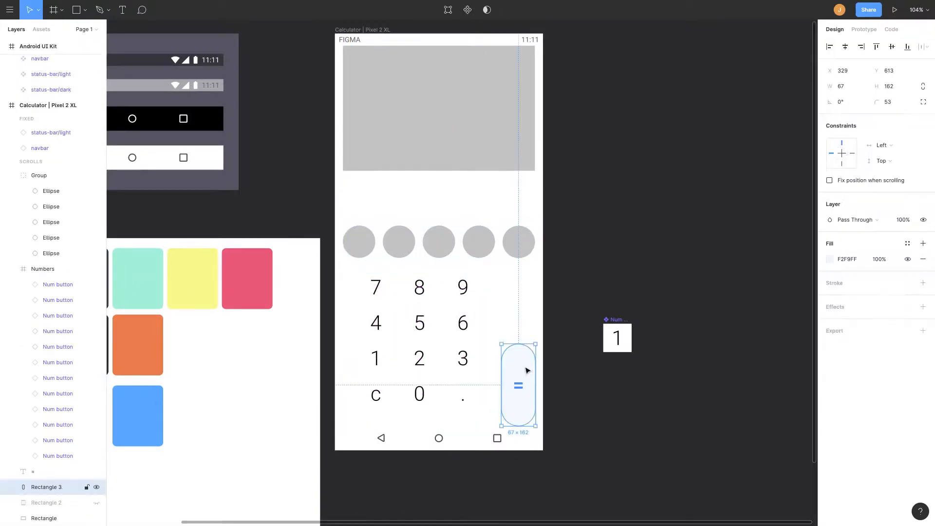
pyautogui.moveTo(523, 331); pyautogui.dragTo(523, 334)
pyautogui.click(603, 265)
pyautogui.scroll(-2, 603, 266)
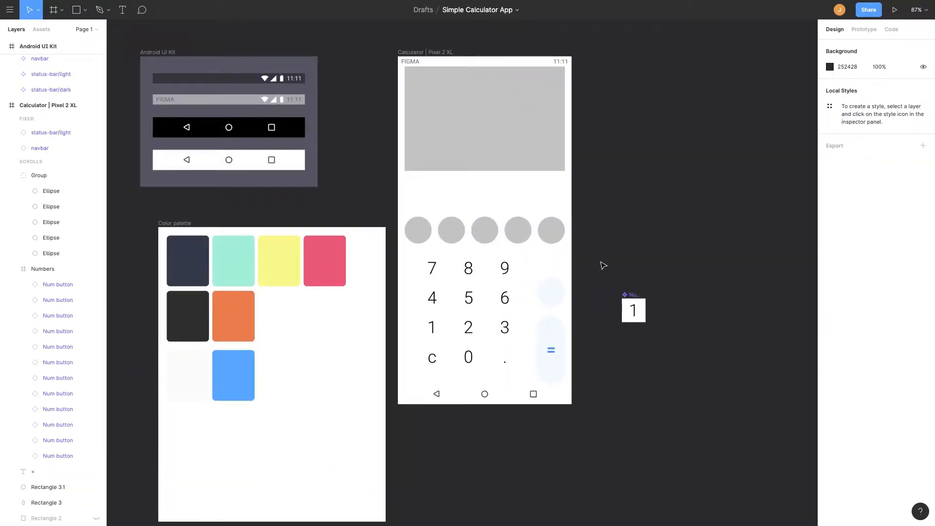
# Resize the Color palette frame to fit its swatches more closely.
pyautogui.moveTo(174, 223); pyautogui.dragTo(156, 196)
pyautogui.moveTo(370, 495); pyautogui.dragTo(344, 418)
pyautogui.scroll(1, 371, 341)
pyautogui.scroll(-2, 370, 273)
# Move the grey display rectangle out of the calculator frame.
pyautogui.click(472, 169)
pyautogui.moveTo(474, 169); pyautogui.dragTo(711, 200)
pyautogui.scroll(10, 315, 185)
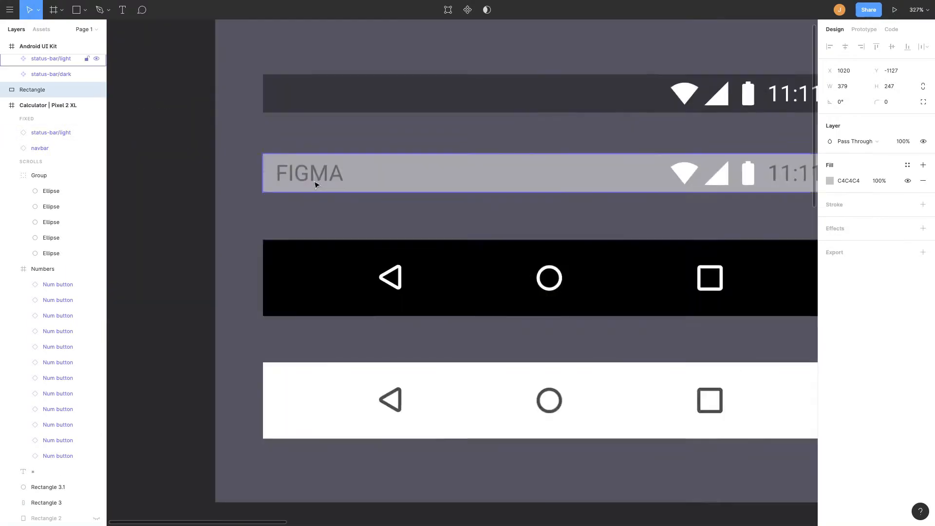
# Set the light status bar's battery, signal and wifi icons to a dark 121212 fill.
pyautogui.hscroll(4, 315, 186)
pyautogui.keyDown('super'); pyautogui.click(484, 184); pyautogui.keyUp('super')
pyautogui.keyDown('shift'); pyautogui.click(513, 185); pyautogui.keyUp('shift')
pyautogui.keyDown('shift'); pyautogui.click(541, 186); pyautogui.keyUp('shift')
pyautogui.keyDown('shift'); pyautogui.click(606, 188); pyautogui.keyUp('shift')
pyautogui.moveTo(609, 188); pyautogui.dragTo(583, 188)
pyautogui.click(68, 90)
pyautogui.keyDown('shift'); pyautogui.click(76, 121); pyautogui.keyUp('shift')
pyautogui.click(830, 354)
pyautogui.moveTo(702, 284); pyautogui.dragTo(692, 400)
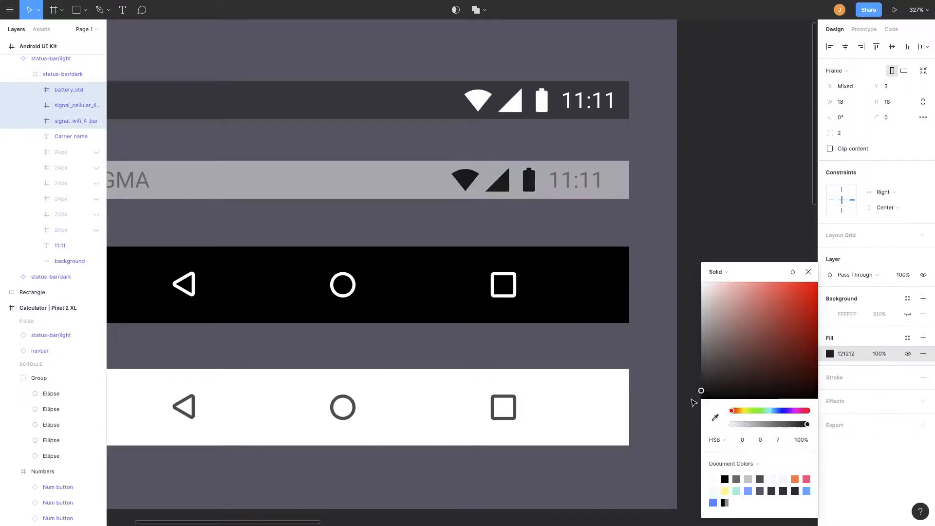
# Change the light navbar's back, home and recents icons to a dark grey stroke.
pyautogui.hscroll(-3, 605, 205)
pyautogui.click(616, 377)
pyautogui.keyDown('super'); pyautogui.click(616, 377); pyautogui.keyUp('super')
pyautogui.keyDown('shift'); pyautogui.click(453, 371); pyautogui.keyUp('shift')
pyautogui.keyDown('shift'); pyautogui.click(294, 370); pyautogui.keyUp('shift')
pyautogui.click(829, 385)
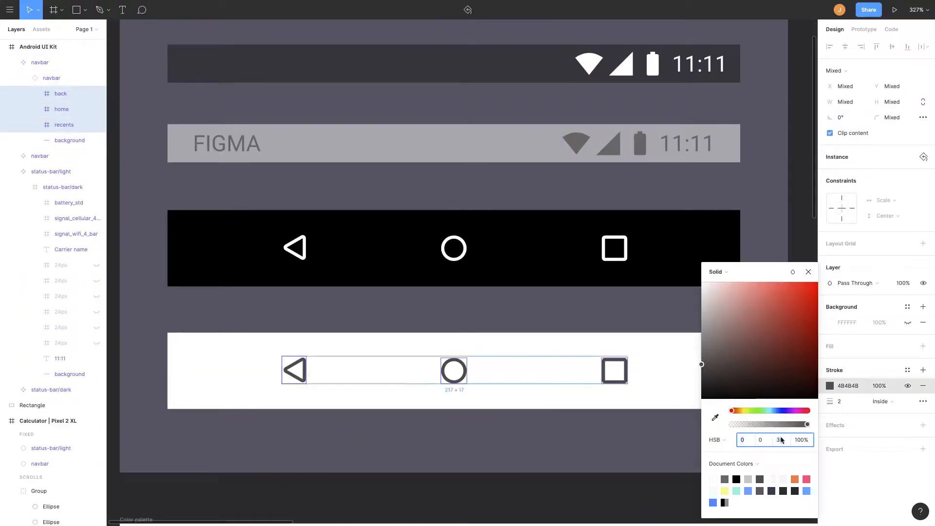
pyautogui.scroll(-8, 595, 321)
pyautogui.hscroll(3, 557, 165)
pyautogui.scroll(2, 555, 161)
pyautogui.hscroll(-2, 653, 289)
# Duplicate the row of circles to form a second row beneath it.
pyautogui.moveTo(601, 287); pyautogui.dragTo(601, 246)
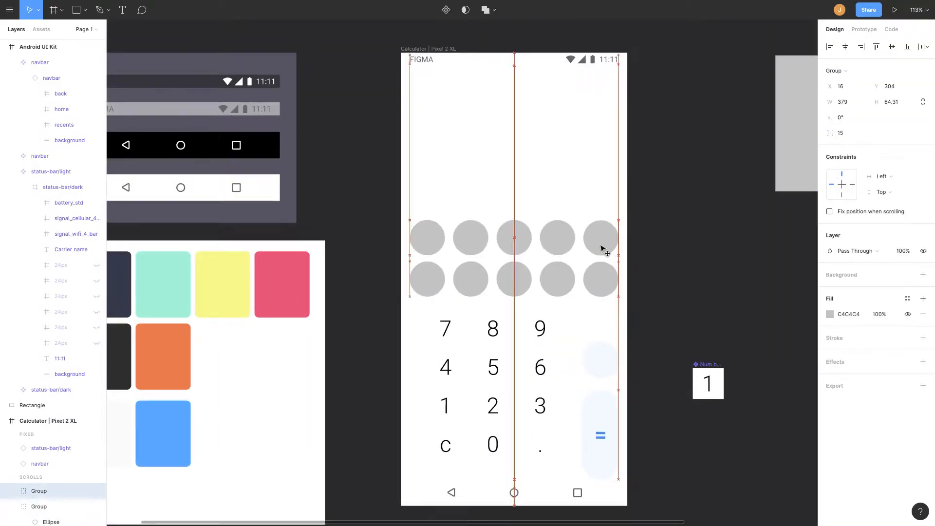
pyautogui.click(637, 266)
pyautogui.scroll(-2, 637, 266)
# Set the Num button master's label to size 33 and a grey-blue colour.
pyautogui.doubleClick(675, 334)
pyautogui.click(901, 261)
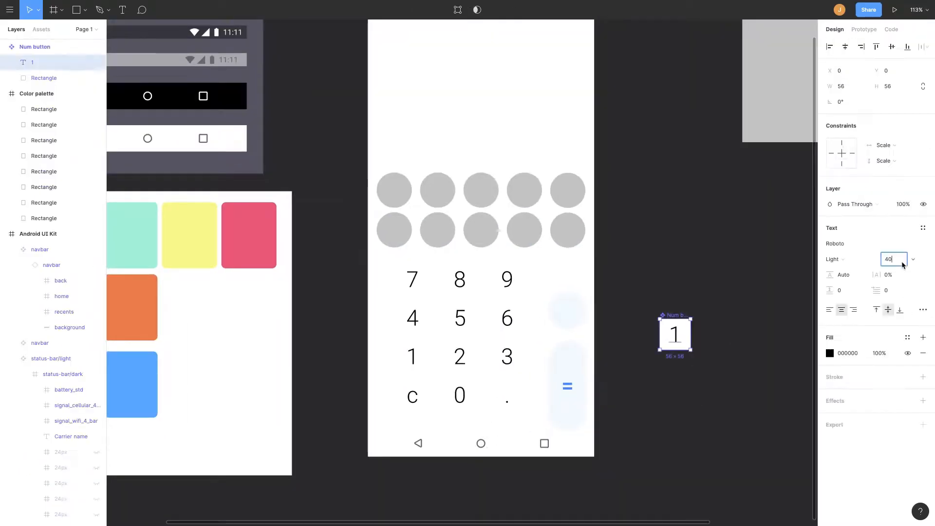
pyautogui.click(829, 353)
pyautogui.click(760, 309)
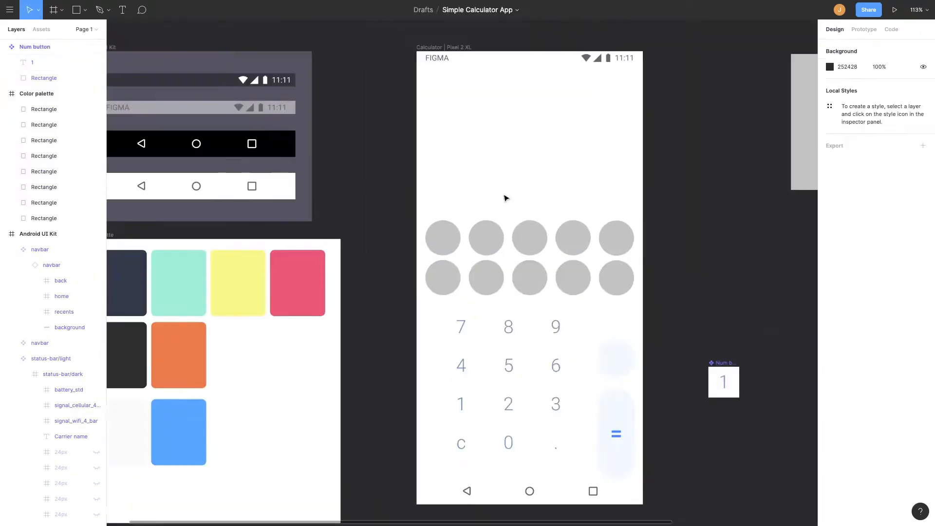
# Draw a grey rectangle behind the keypad, 411 × 470, with 20 px rounded top corners.
pyautogui.moveTo(505, 198); pyautogui.dragTo(472, 222)
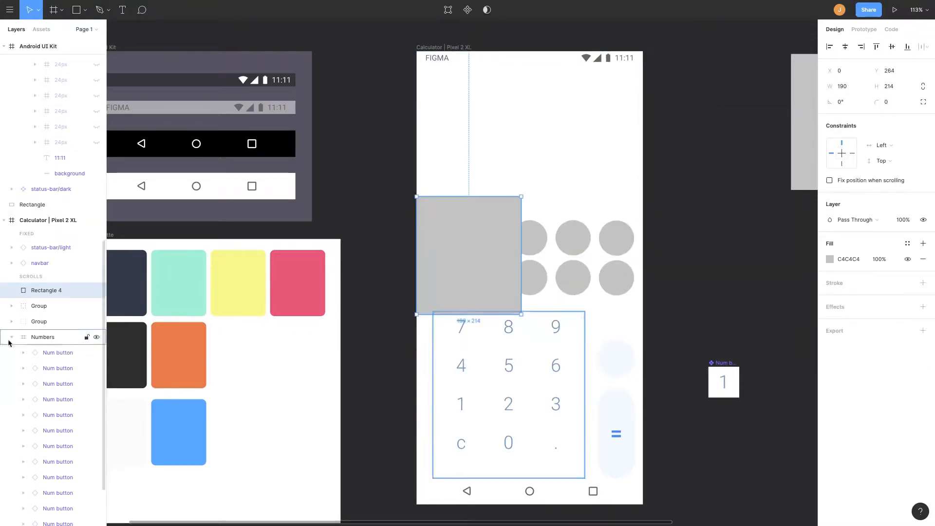
pyautogui.click(40, 507)
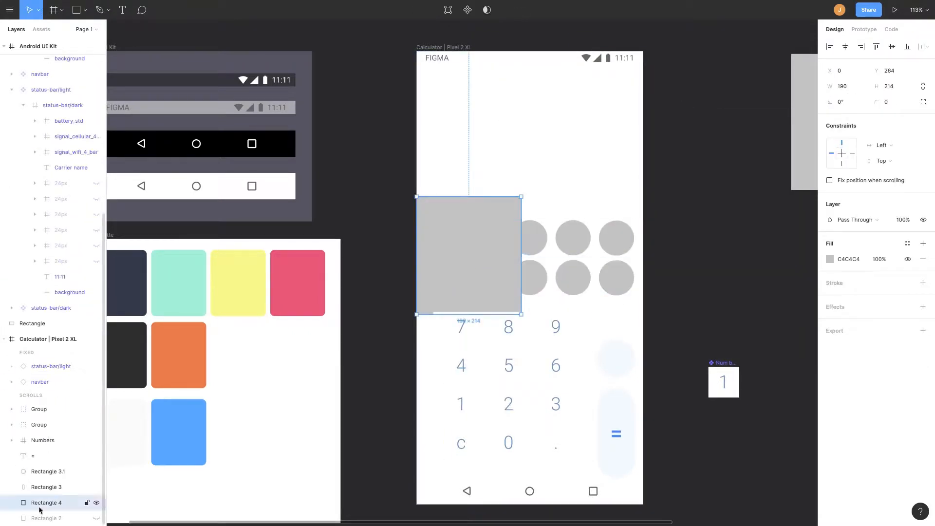
pyautogui.hotkey('shift', 'Down')
pyautogui.hotkey('shift', 'Down')
pyautogui.hotkey('shift', 'Down')
pyautogui.hotkey('shift', 'Down')
pyautogui.hotkey('shift', 'Down')
pyautogui.hotkey('shift', 'Down')
pyautogui.hotkey('shift', 'Down')
pyautogui.hotkey('shift', 'Down')
pyautogui.hotkey('shift', 'Down')
pyautogui.hotkey('shift', 'Down')
pyautogui.hotkey('shift', 'Down')
pyautogui.hotkey('shift', 'Down')
pyautogui.hotkey('shift', 'Down')
pyautogui.hotkey('shift', 'Down')
pyautogui.hotkey('shift', 'Down')
pyautogui.hotkey('shift', 'Down')
pyautogui.hotkey('shift', 'Down')
pyautogui.hotkey('shift', 'Down')
pyautogui.hotkey('shift', 'Down')
pyautogui.hotkey('shift', 'Down')
pyautogui.moveTo(448, 224); pyautogui.dragTo(447, 268)
pyautogui.moveTo(447, 241); pyautogui.dragTo(447, 220)
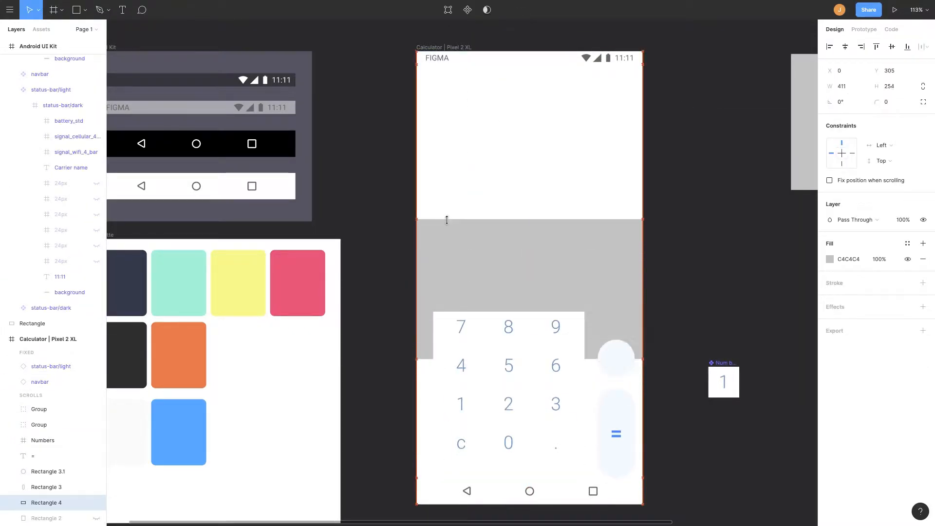
pyautogui.keyDown('ctrl'); pyautogui.scroll(5, 602, 255); pyautogui.keyUp('ctrl')
pyautogui.moveTo(664, 202); pyautogui.dragTo(653, 213)
pyautogui.keyDown('ctrl'); pyautogui.scroll(-8, 674, 175); pyautogui.keyUp('ctrl')
# Fill the keypad background rectangle with the palette's off-white colour using the eyedropper.
pyautogui.click(830, 275)
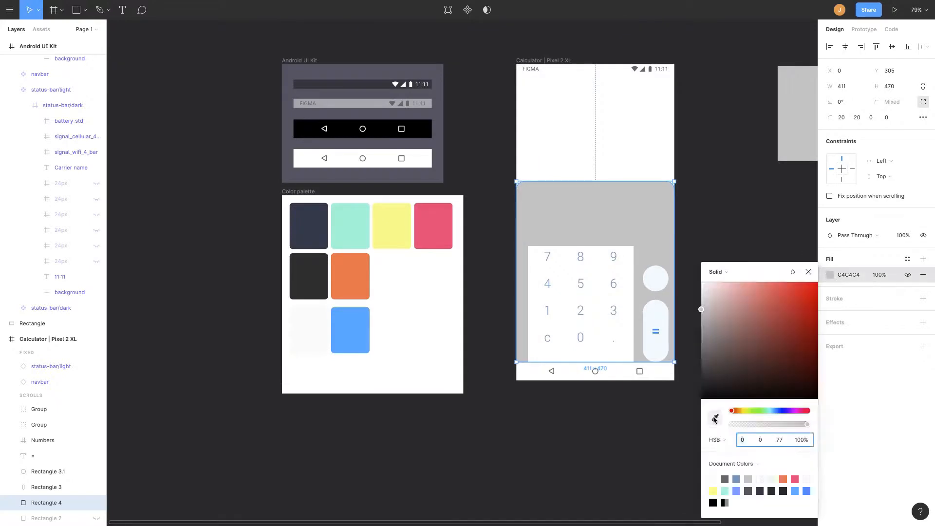
pyautogui.click(712, 418)
pyautogui.click(309, 331)
pyautogui.click(611, 278)
pyautogui.click(908, 330)
pyautogui.scroll(6, 750, 295)
pyautogui.click(682, 294)
pyautogui.click(908, 274)
pyautogui.click(724, 195)
pyautogui.scroll(4, 730, 205)
# Fill the = pill with the palette blue and wrap it in a frame named = Button.
pyautogui.click(597, 302)
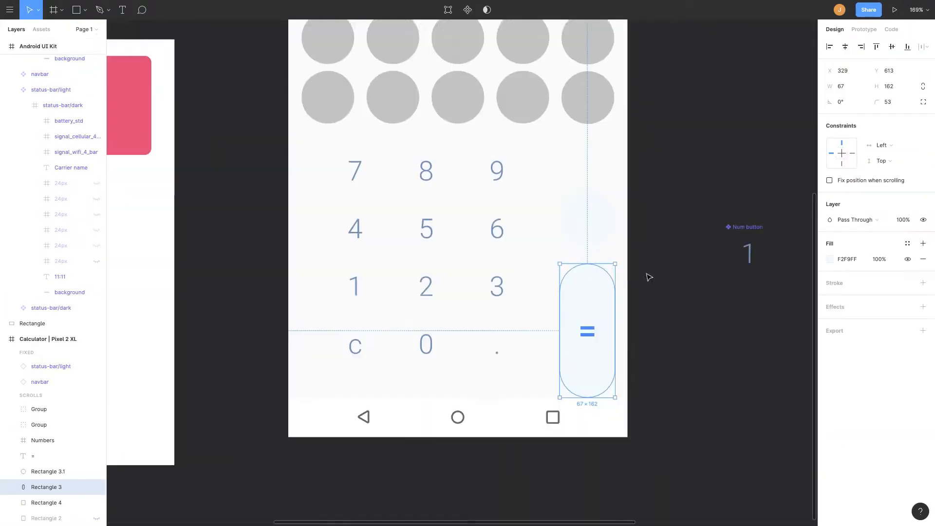
pyautogui.click(830, 259)
pyautogui.click(807, 481)
pyautogui.keyDown('shift'); pyautogui.click(647, 281); pyautogui.keyUp('shift')
pyautogui.press('super+alt+g')
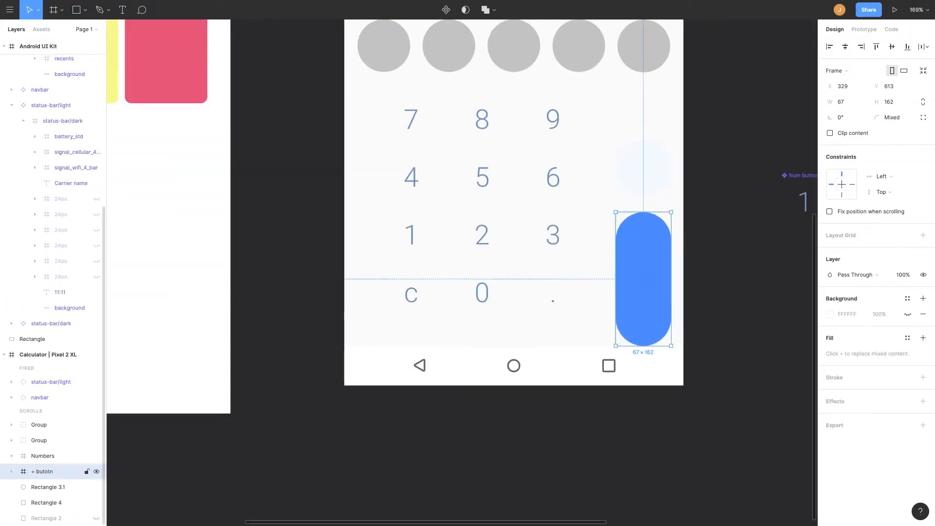
# Make the = sign white and move the = Button slightly up.
pyautogui.click(12, 471)
pyautogui.click(38, 487)
pyautogui.click(847, 353)
pyautogui.click(48, 503)
pyautogui.click(830, 243)
pyautogui.moveTo(801, 263); pyautogui.dragTo(775, 256)
pyautogui.moveTo(653, 280); pyautogui.dragTo(653, 267)
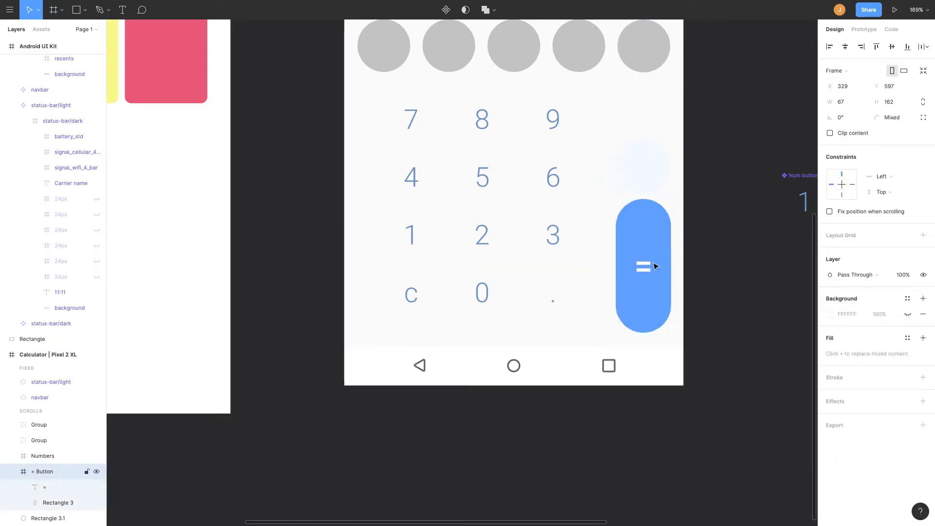
# Inspect the 25 result text and the thin divider line beneath the 5x5 expression.
pyautogui.click(895, 10)
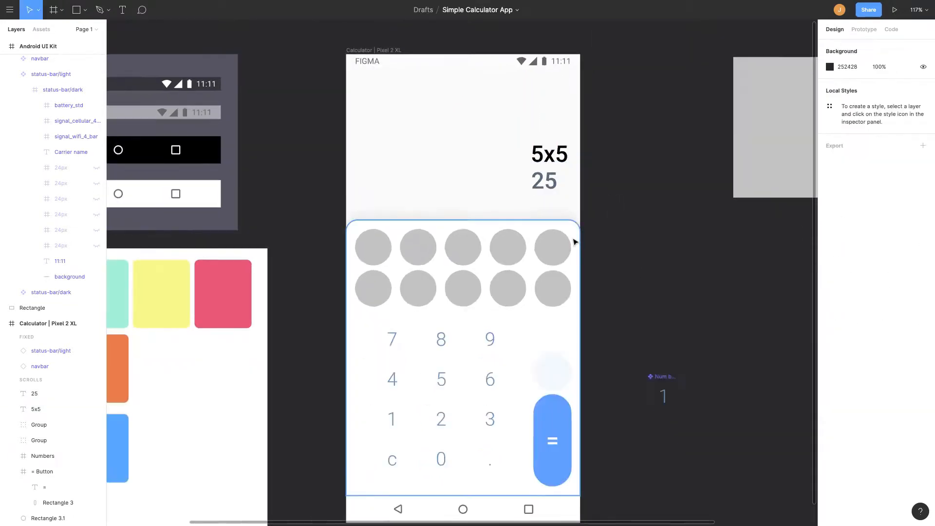
pyautogui.click(565, 153)
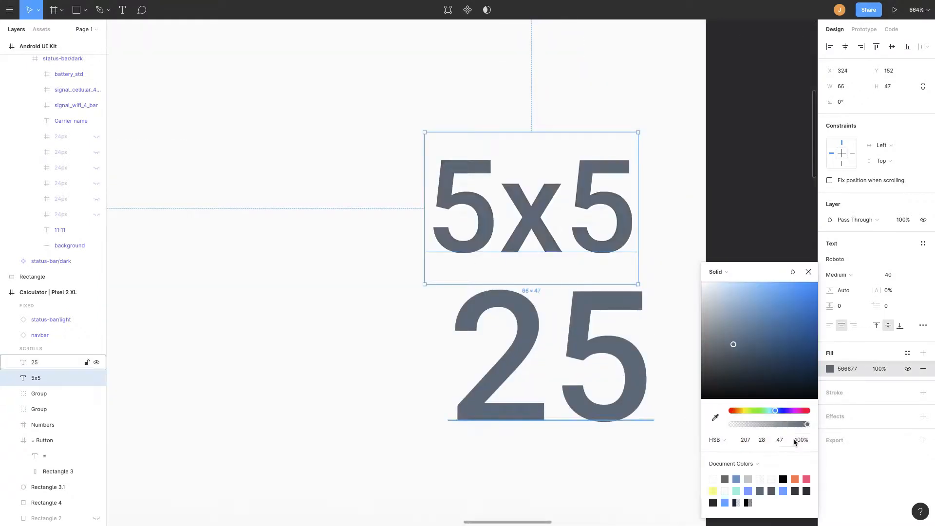
pyautogui.click(769, 423)
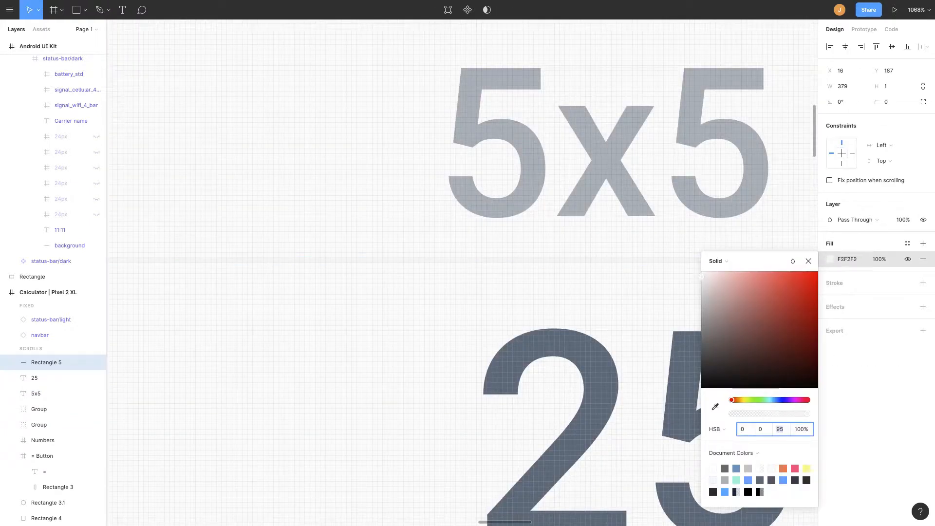
pyautogui.click(785, 231)
pyautogui.scroll(-10, 553, 176)
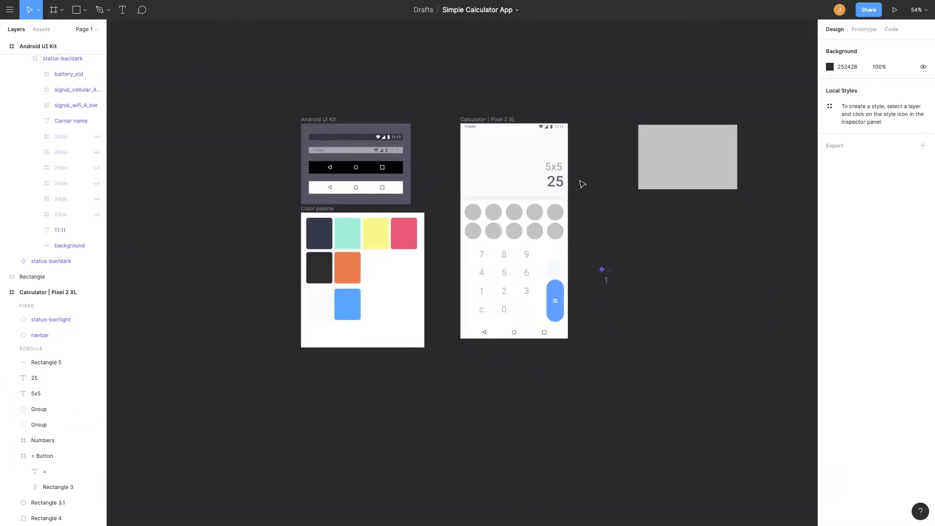
pyautogui.scroll(5, 536, 136)
# Recolour both rows of circle buttons mint green and duplicate the calculator frame.
pyautogui.click(439, 109)
pyautogui.hscroll(-3, 433, 131)
pyautogui.doubleClick(290, 162)
pyautogui.click(893, 274)
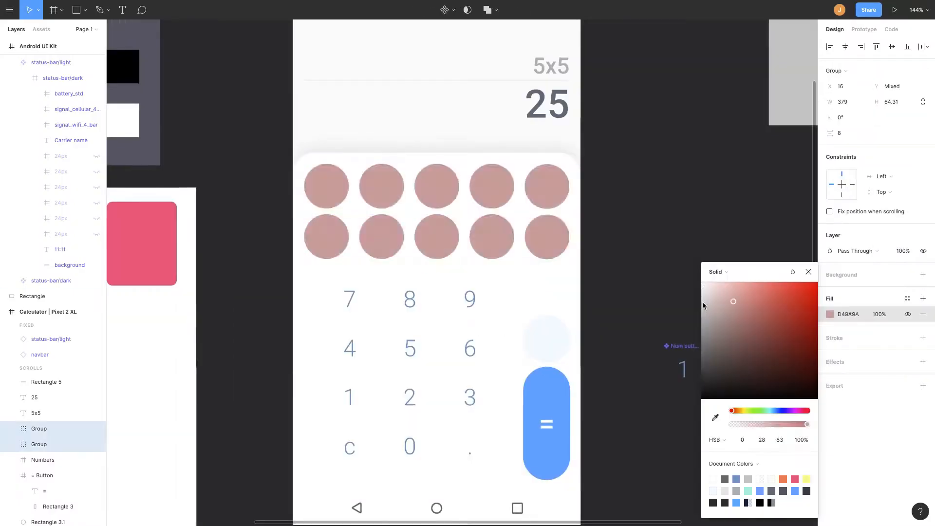
pyautogui.moveTo(744, 415); pyautogui.dragTo(767, 412)
pyautogui.click(795, 298)
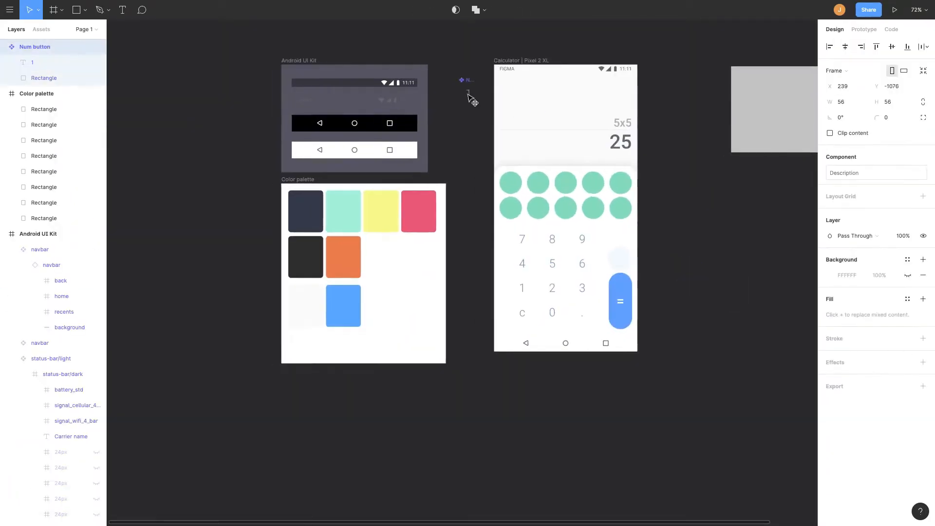
pyautogui.hotkey('ctrl', 'd')
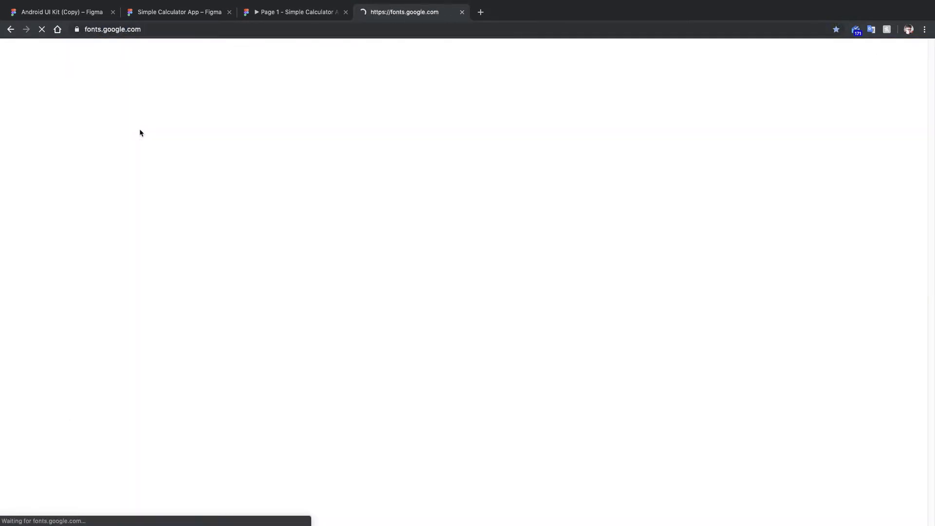
# In Google Fonts, preview fonts with the sample text 123456789 =/-+ and search for open among candidates.
pyautogui.moveTo(159, 279); pyautogui.dragTo(99, 190)
pyautogui.write('123456789 =/-+')
pyautogui.click(187, 287)
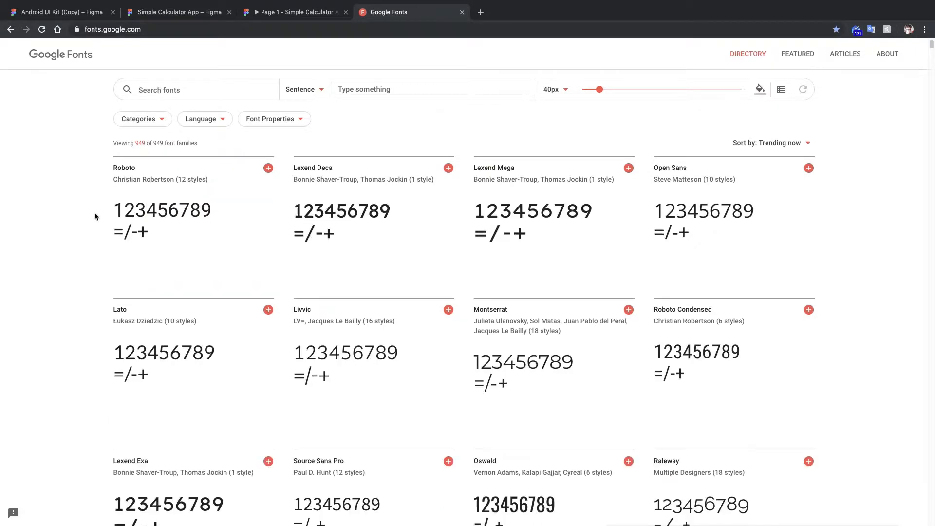
pyautogui.scroll(-3, 87, 263)
pyautogui.scroll(3, 86, 262)
pyautogui.click(183, 90)
pyautogui.write('open')
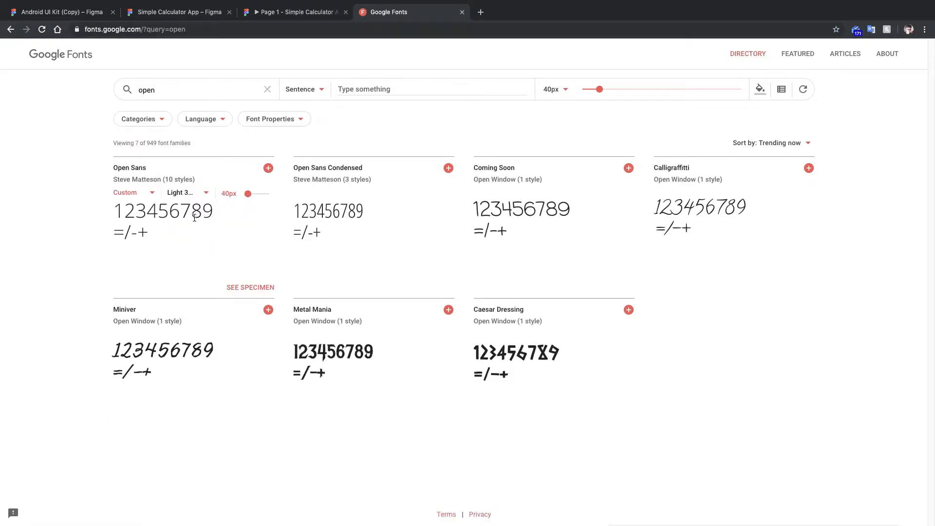
pyautogui.click(263, 91)
pyautogui.scroll(-15, 88, 214)
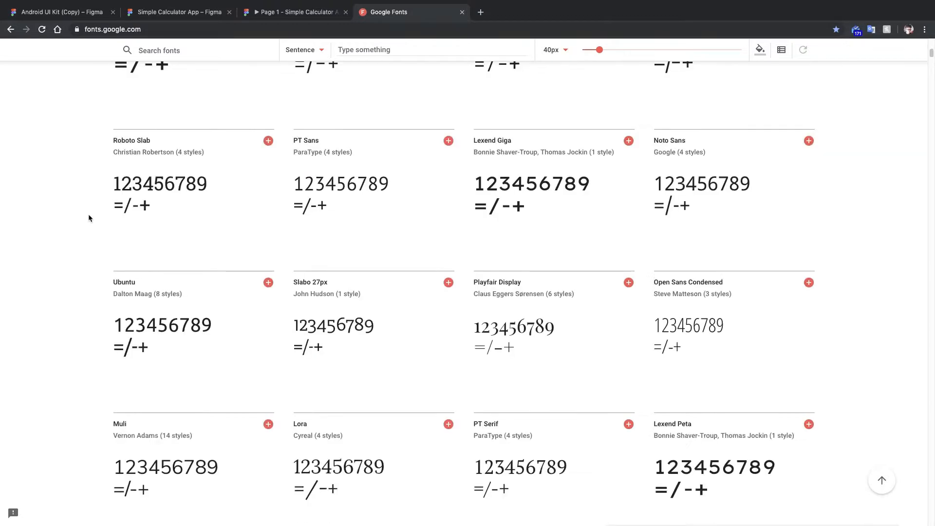
pyautogui.scroll(-4, 80, 216)
# Set the keypad digits in the duplicated calculator frame to the Rubik font.
pyautogui.click(180, 13)
pyautogui.scroll(5, 503, 317)
pyautogui.doubleClick(433, 255)
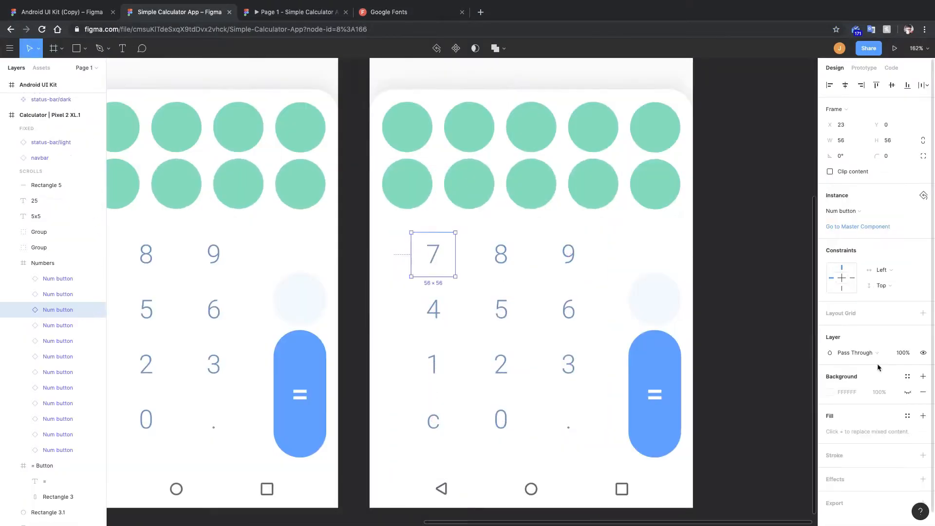
pyautogui.doubleClick(433, 254)
pyautogui.click(867, 306)
pyautogui.write('Rubik')
pyautogui.doubleClick(502, 255)
pyautogui.keyDown('shift'); pyautogui.doubleClick(569, 257); pyautogui.keyUp('shift')
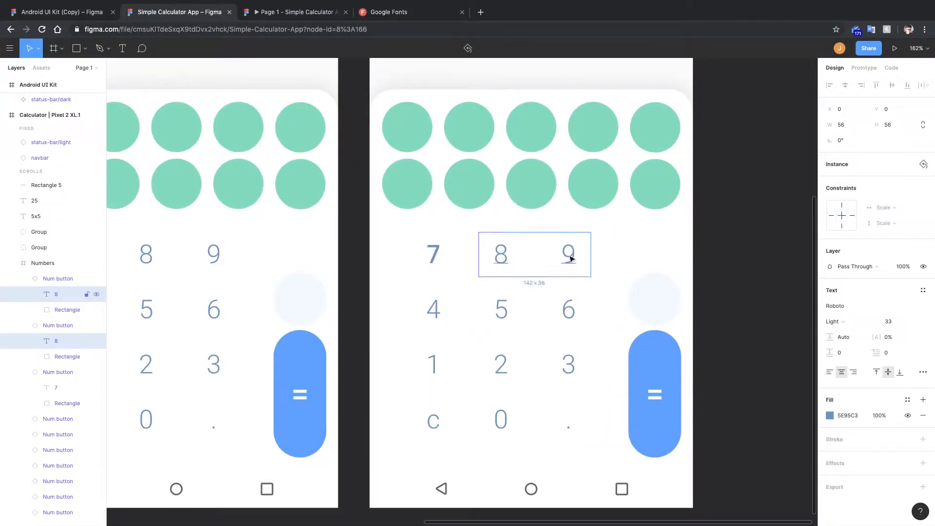
pyautogui.keyDown('shift'); pyautogui.doubleClick(569, 311); pyautogui.keyUp('shift')
pyautogui.keyDown('shift'); pyautogui.doubleClick(501, 311); pyautogui.keyUp('shift')
pyautogui.keyDown('shift'); pyautogui.doubleClick(434, 311); pyautogui.keyUp('shift')
pyautogui.keyDown('shift'); pyautogui.doubleClick(570, 365); pyautogui.keyUp('shift')
pyautogui.keyDown('shift'); pyautogui.doubleClick(502, 365); pyautogui.keyUp('shift')
pyautogui.keyDown('shift'); pyautogui.doubleClick(441, 365); pyautogui.keyUp('shift')
pyautogui.click(734, 253)
# Fill the duplicated frame's background with the palette's dark navy using the eyedropper.
pyautogui.scroll(-5, 653, 233)
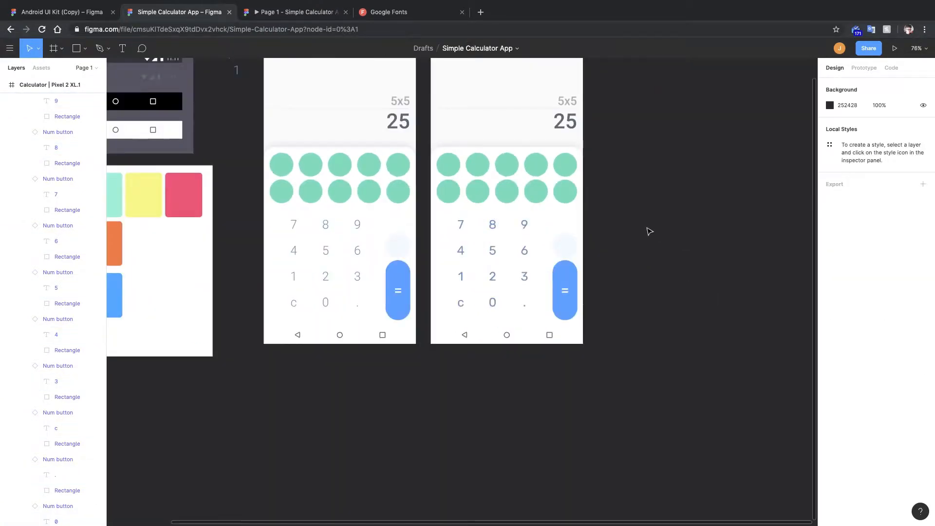
pyautogui.scroll(2, 655, 258)
pyautogui.hscroll(-3, 655, 243)
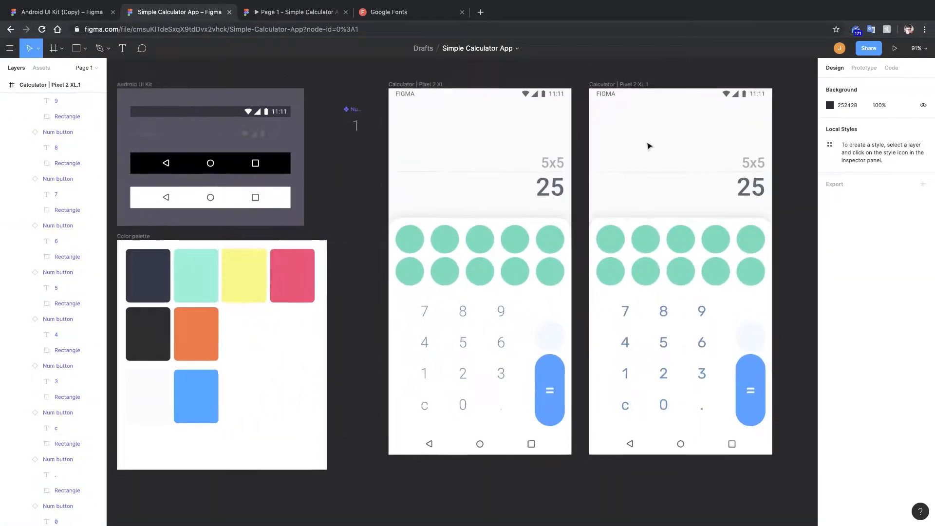
pyautogui.click(610, 85)
pyautogui.click(830, 274)
pyautogui.click(715, 417)
pyautogui.click(139, 276)
# Colour the 25 result text with the palette's mint using the eyedropper.
pyautogui.click(742, 187)
pyautogui.click(830, 407)
pyautogui.click(715, 418)
pyautogui.click(196, 278)
# Recolour the 5x5 expression text a muted grey-teal with the eyedropper and colour picker.
pyautogui.hscroll(1, 536, 234)
pyautogui.click(695, 176)
pyautogui.click(830, 407)
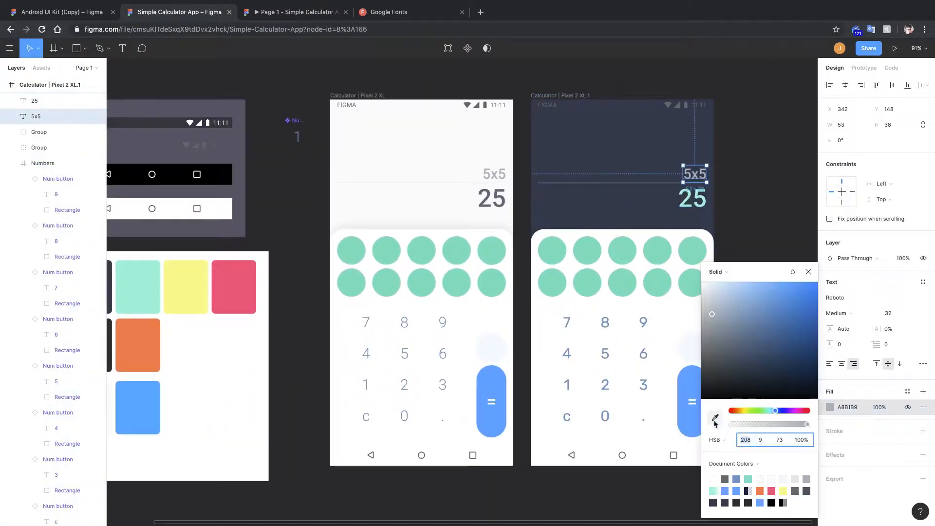
pyautogui.click(715, 417)
pyautogui.scroll(5, 685, 209)
pyautogui.click(606, 373)
pyautogui.moveTo(808, 424); pyautogui.dragTo(766, 426)
# Set the 5x5 expression text's font to Rubik.
pyautogui.click(771, 106)
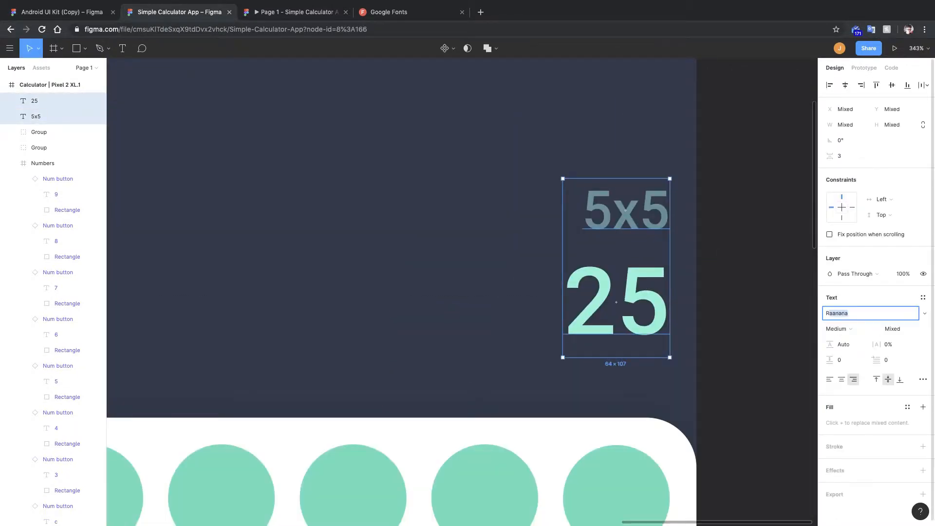
pyautogui.write('ubik')
pyautogui.press('Return')
pyautogui.click(751, 278)
# Select the result text in the dark frame and set its font size to 46.
pyautogui.scroll(-5, 752, 278)
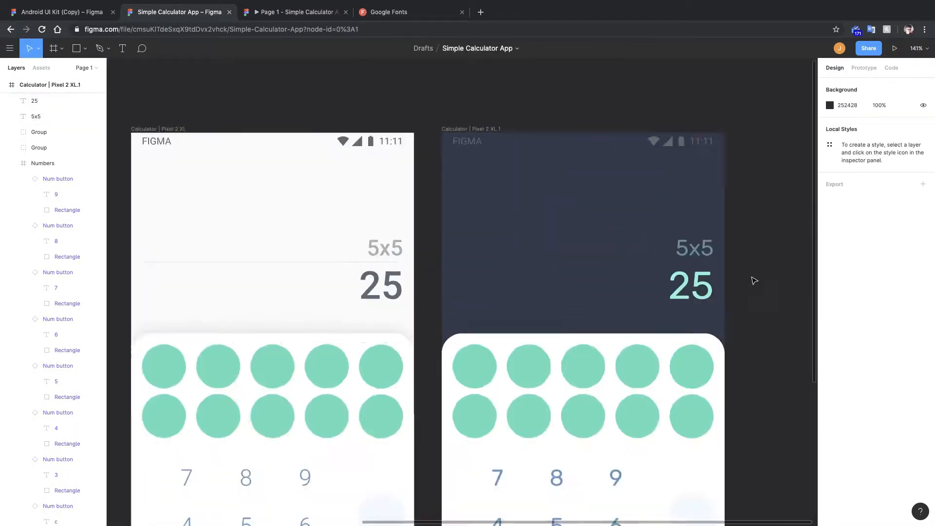
pyautogui.moveTo(753, 280); pyautogui.dragTo(668, 251)
pyautogui.moveTo(682, 190); pyautogui.dragTo(622, 244)
pyautogui.click(630, 236)
pyautogui.click(846, 109)
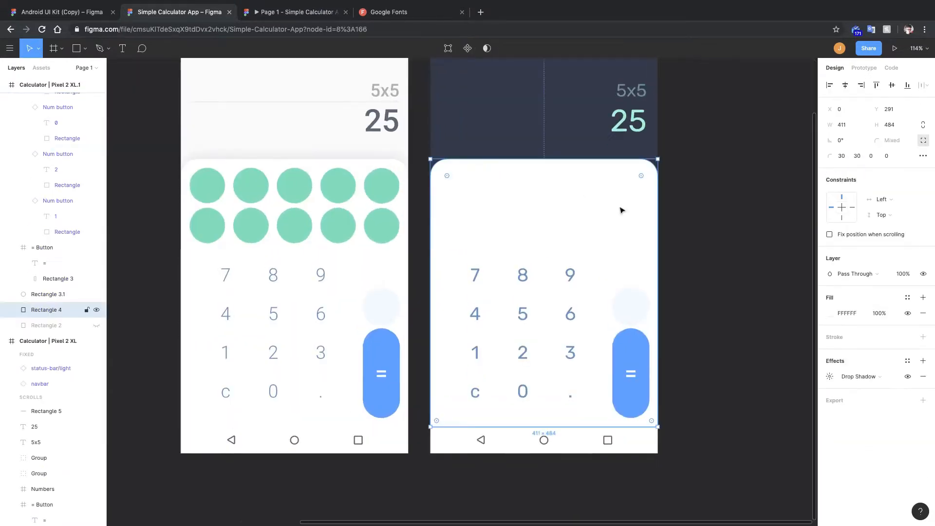
pyautogui.click(830, 313)
pyautogui.write('46')
pyautogui.press('Return')
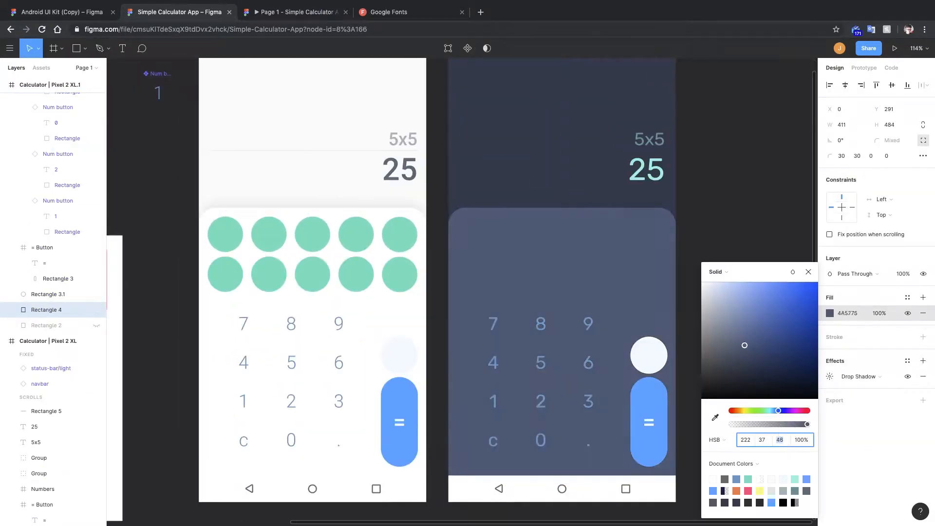
# Adjust the dark frame's keypad background rectangle to a muted slate blue fill.
pyautogui.press('Down')
pyautogui.press('Down')
pyautogui.press('Down')
pyautogui.press('Down')
pyautogui.press('Down')
pyautogui.press('Down')
pyautogui.press('Down')
pyautogui.press('Down')
pyautogui.press('Down')
pyautogui.click(715, 418)
pyautogui.moveTo(733, 357); pyautogui.dragTo(747, 360)
pyautogui.click(749, 261)
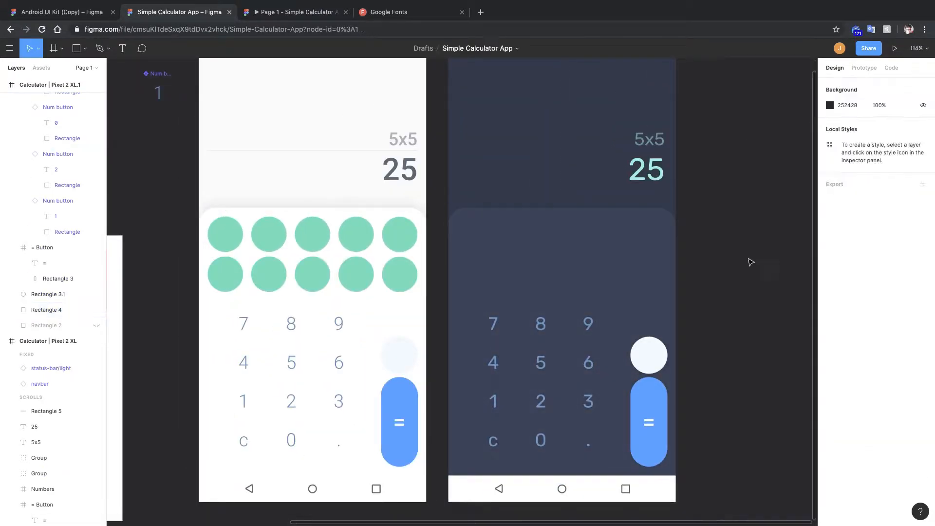
# Replace the mixed fills of the dark frame's status bar items with a single fill.
pyautogui.scroll(2, 749, 260)
pyautogui.moveTo(675, 253); pyautogui.dragTo(721, 373)
pyautogui.click(647, 133)
pyautogui.scroll(2, 648, 133)
pyautogui.doubleClick(457, 135)
pyautogui.click(829, 415)
pyautogui.keyDown('shift'); pyautogui.click(733, 135); pyautogui.keyUp('shift')
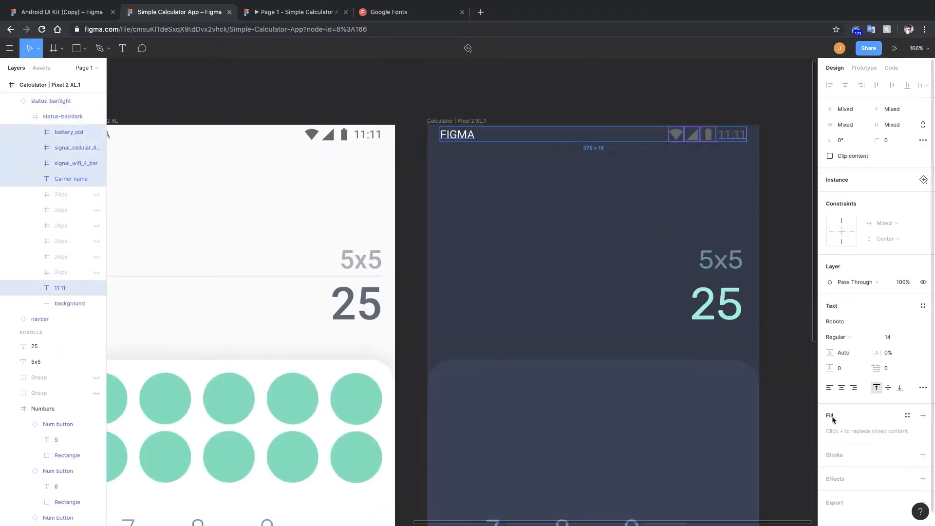
pyautogui.click(830, 431)
pyautogui.click(785, 219)
pyautogui.scroll(-5, 785, 219)
# Replace the mixed fills of the dark frame's navigation bar icons with a single fill.
pyautogui.doubleClick(602, 368)
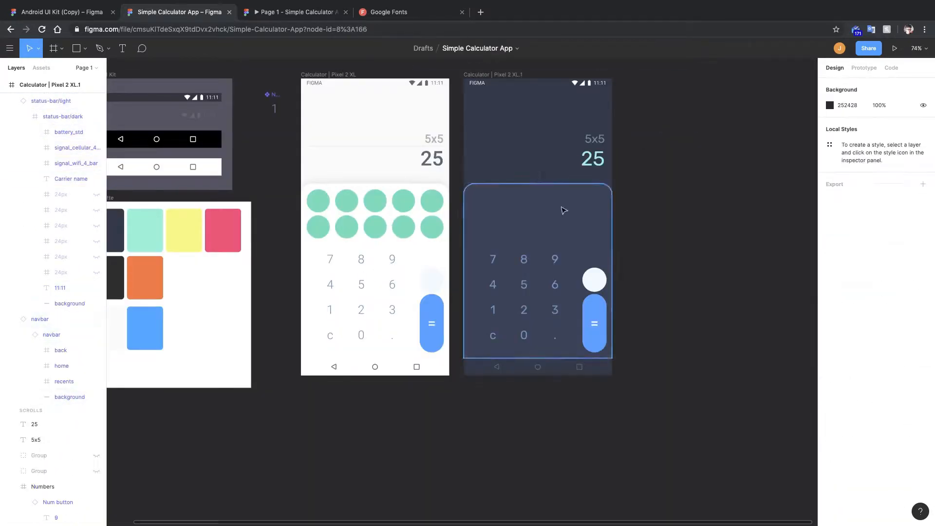
pyautogui.scroll(5, 536, 383)
pyautogui.doubleClick(445, 342)
pyautogui.keyDown('shift'); pyautogui.click(540, 342); pyautogui.keyUp('shift')
pyautogui.keyDown('shift'); pyautogui.click(633, 343); pyautogui.keyUp('shift')
pyautogui.click(830, 424)
pyautogui.scroll(-8, 604, 302)
pyautogui.scroll(5, 620, 231)
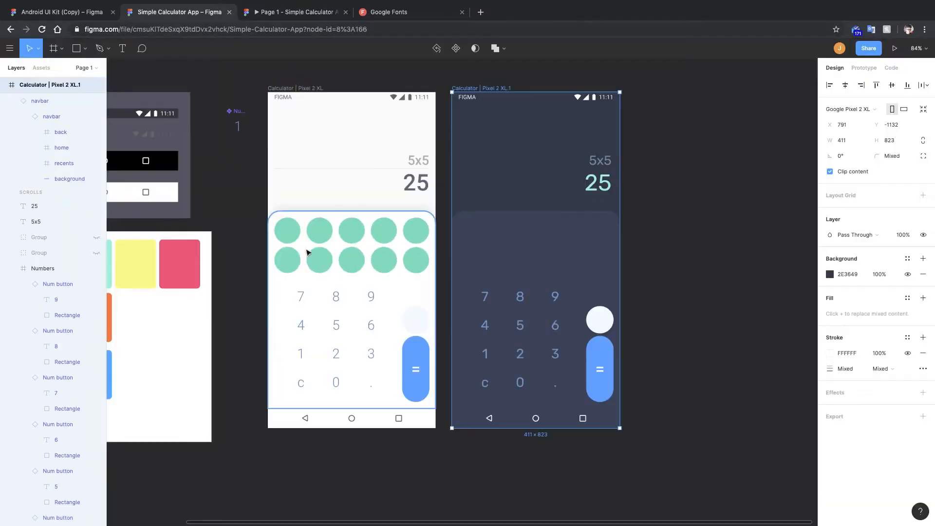
pyautogui.press('Escape')
pyautogui.click(864, 67)
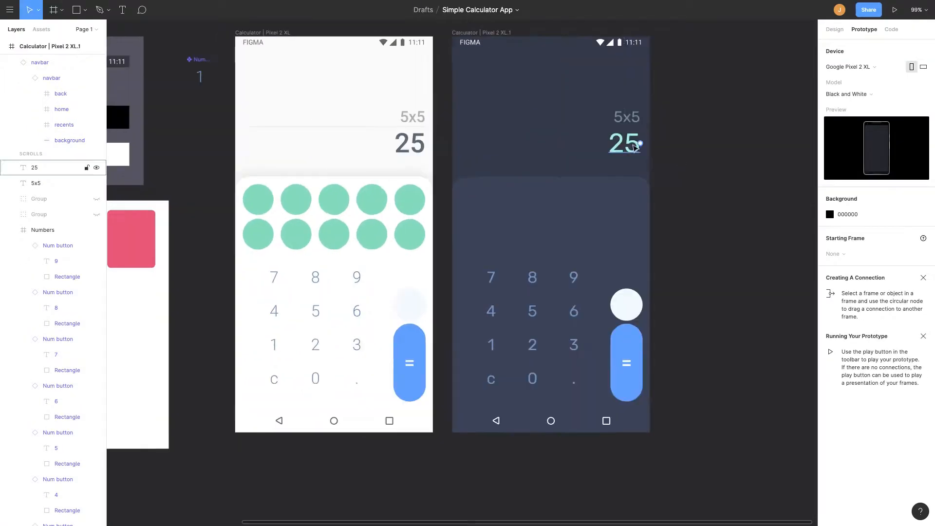
pyautogui.click(611, 123)
pyautogui.click(835, 29)
pyautogui.click(893, 275)
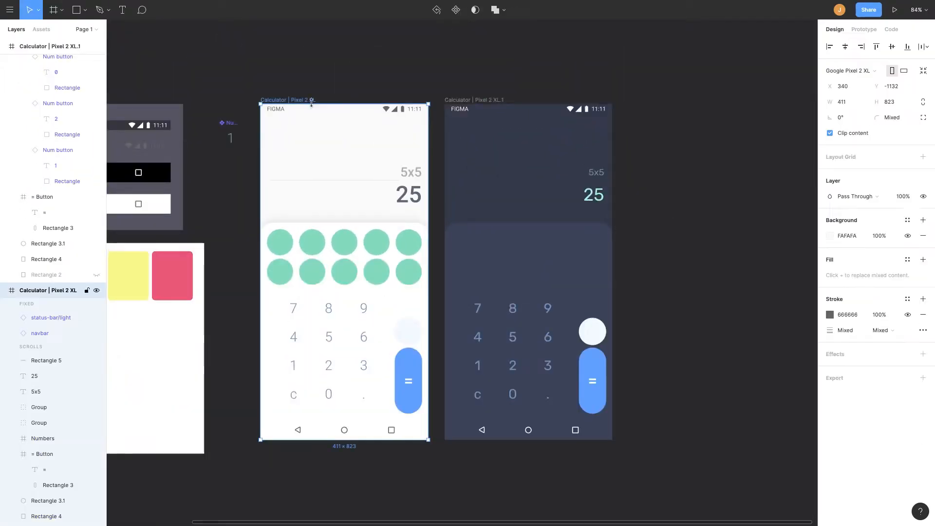
pyautogui.click(301, 161)
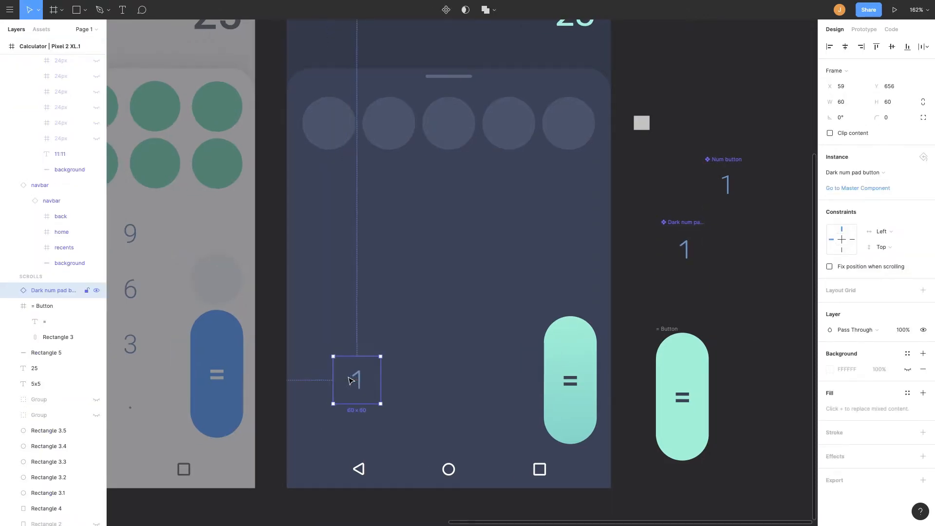
# Duplicate the dark num pad button into a row of three on the keypad and distribute them evenly.
pyautogui.moveTo(349, 381); pyautogui.dragTo(382, 383)
pyautogui.hotkey('ctrl', 'd')
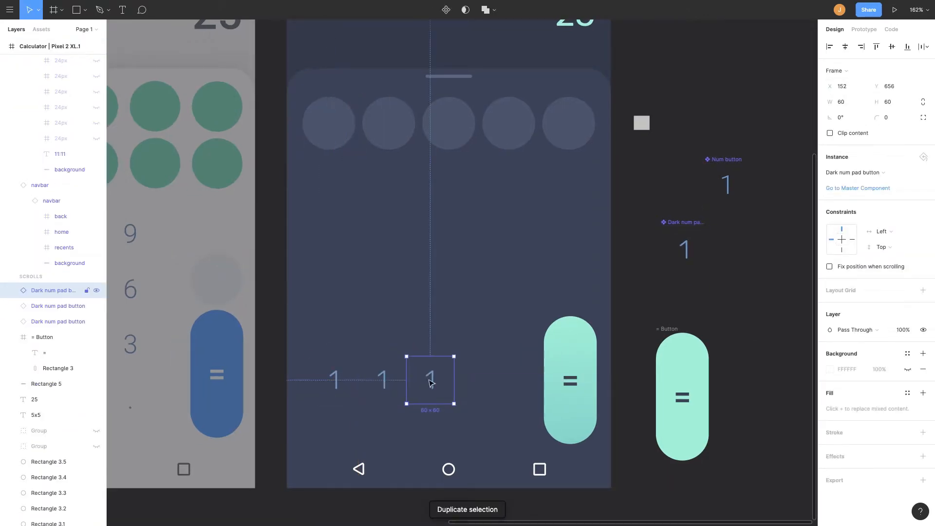
pyautogui.moveTo(301, 363); pyautogui.dragTo(414, 399)
pyautogui.moveTo(358, 380); pyautogui.dragTo(372, 380)
pyautogui.moveTo(476, 387); pyautogui.dragTo(517, 386)
pyautogui.click(850, 86)
pyautogui.write('-30')
pyautogui.press('Return')
pyautogui.keyDown('shift'); pyautogui.click(407, 382); pyautogui.keyUp('shift')
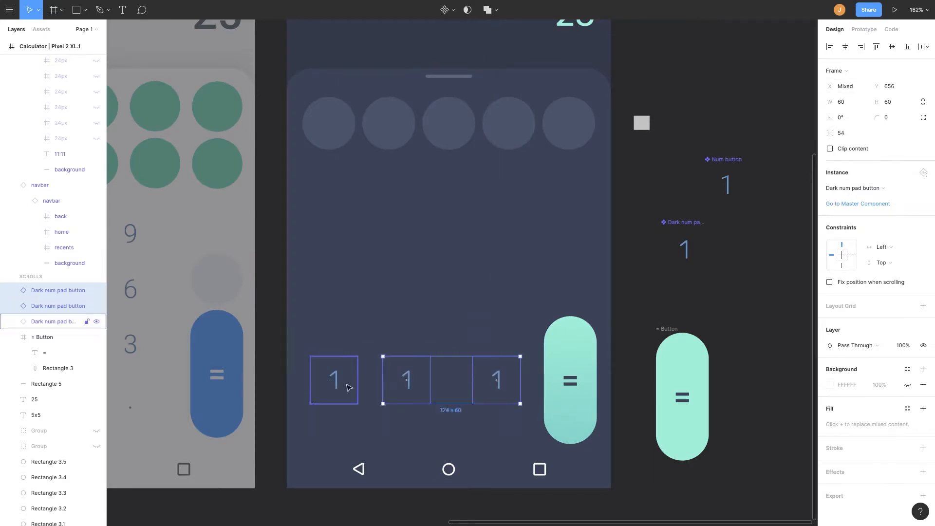
pyautogui.keyDown('shift'); pyautogui.click(347, 386); pyautogui.keyUp('shift')
pyautogui.hotkey('ctrl', 'alt', 'h')
# Duplicate the button row and nudge the copy upward.
pyautogui.hotkey('ctrl', 'd')
pyautogui.hotkey('shift', 'Up')
pyautogui.hotkey('shift', 'Up')
pyautogui.hotkey('shift', 'Up')
pyautogui.hotkey('shift', 'Up')
pyautogui.hotkey('shift', 'Up')
pyautogui.hotkey('shift', 'Up')
# Set the big nudge amount to 10 in the nudge preferences.
pyautogui.click(9, 10)
pyautogui.click(497, 222)
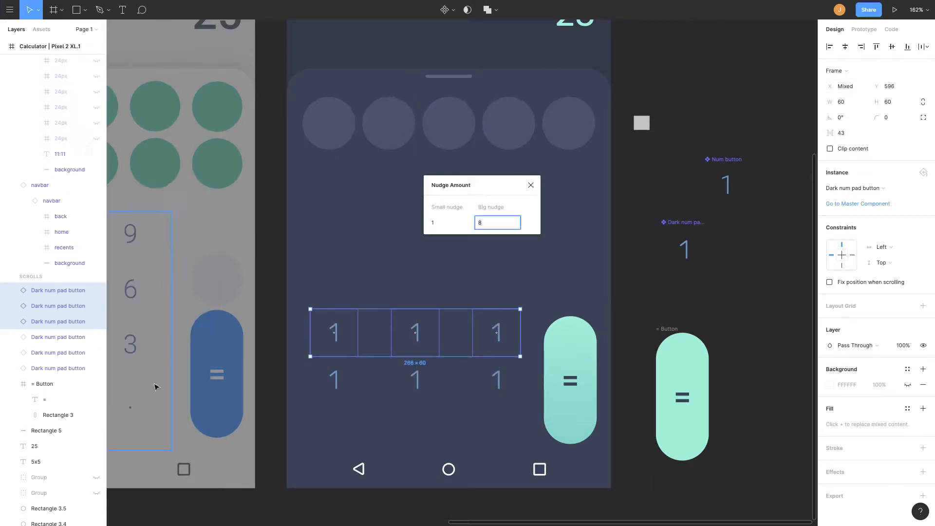
pyautogui.write('10')
pyautogui.press('Return')
# Nudge the copied row further up and duplicate it again to form a three-row grid.
pyautogui.hotkey('shift', 'Up')
pyautogui.hotkey('shift', 'Up')
pyautogui.hotkey('ctrl', 'd')
pyautogui.click(569, 123)
# Relabel the bottom row buttons c, 0 and . and the middle row's centre button 2.
pyautogui.click(334, 380)
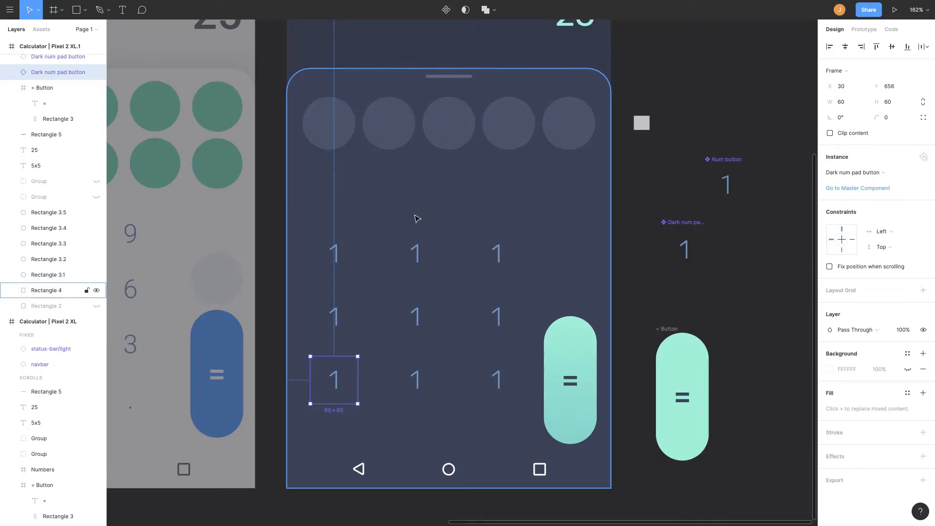
pyautogui.doubleClick(335, 380)
pyautogui.write('c')
pyautogui.doubleClick(415, 380)
pyautogui.write('0')
pyautogui.doubleClick(498, 381)
pyautogui.write('.')
pyautogui.doubleClick(415, 317)
pyautogui.write('2')
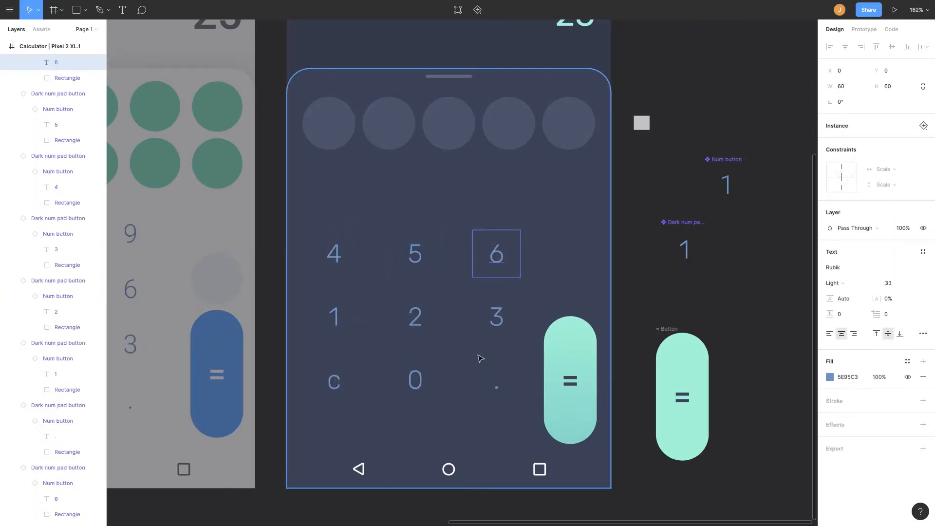
# Duplicate the 4 5 6 row above the grid and relabel the copies 7, 8 and 9.
pyautogui.scroll(-2, 458, 253)
pyautogui.hotkey('ctrl', 'd')
pyautogui.moveTo(411, 304); pyautogui.dragTo(412, 253)
pyautogui.click(368, 249)
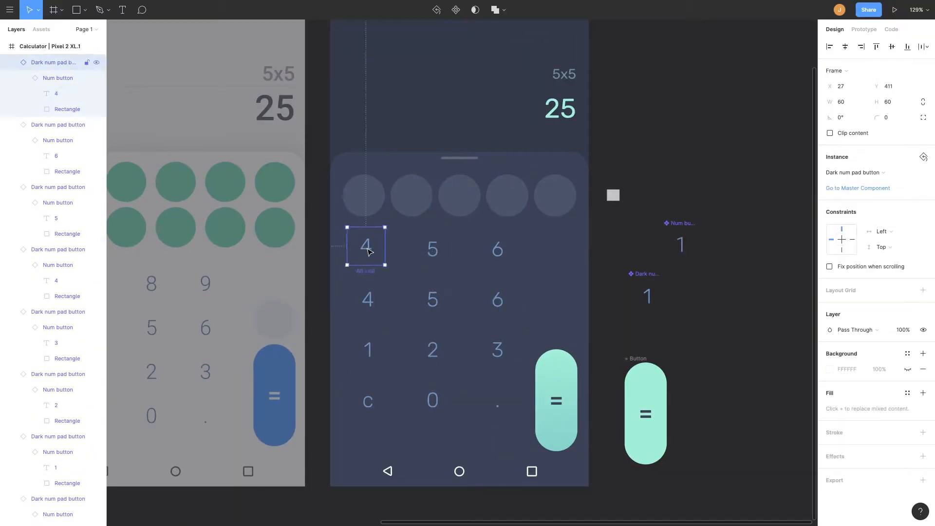
pyautogui.doubleClick(367, 249)
pyautogui.write('7')
pyautogui.doubleClick(432, 249)
pyautogui.write('8')
pyautogui.doubleClick(497, 250)
pyautogui.write('9')
# Group all keypad number buttons and move the group lower on the keypad.
pyautogui.click(495, 404)
pyautogui.moveTo(347, 229); pyautogui.dragTo(511, 414)
pyautogui.hotkey('ctrl', 'g')
pyautogui.moveTo(431, 310); pyautogui.dragTo(446, 353)
# Centre the keypad button group horizontally using a temporary rectangle drawn across the keypad, then move the rectangle aside.
pyautogui.press('r')
pyautogui.moveTo(343, 231); pyautogui.dragTo(535, 260)
pyautogui.moveTo(414, 246); pyautogui.dragTo(413, 242)
pyautogui.keyDown('shift'); pyautogui.click(433, 293); pyautogui.keyUp('shift')
pyautogui.hotkey('alt', 'h')
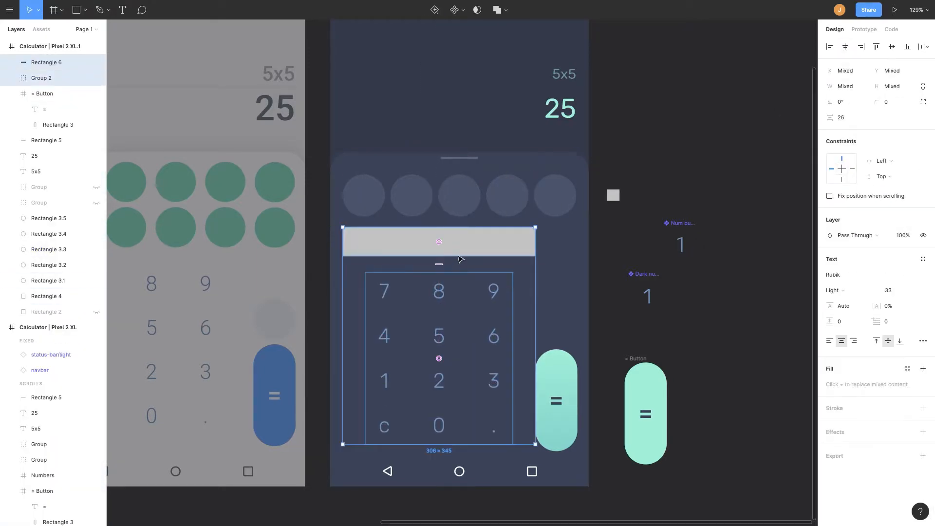
pyautogui.click(509, 251)
pyautogui.moveTo(536, 242); pyautogui.dragTo(528, 242)
pyautogui.keyDown('shift'); pyautogui.click(492, 293); pyautogui.keyUp('shift')
pyautogui.click(846, 48)
pyautogui.moveTo(458, 242); pyautogui.dragTo(727, 149)
pyautogui.moveTo(581, 221); pyautogui.dragTo(422, 262)
# Move a circle from the top rows down into the right column and duplicate it above the = button.
pyautogui.scroll(5, 555, 238)
pyautogui.moveTo(575, 115); pyautogui.dragTo(575, 202)
pyautogui.hotkey('ctrl', 'd')
pyautogui.scroll(-5, 568, 288)
pyautogui.click(568, 293)
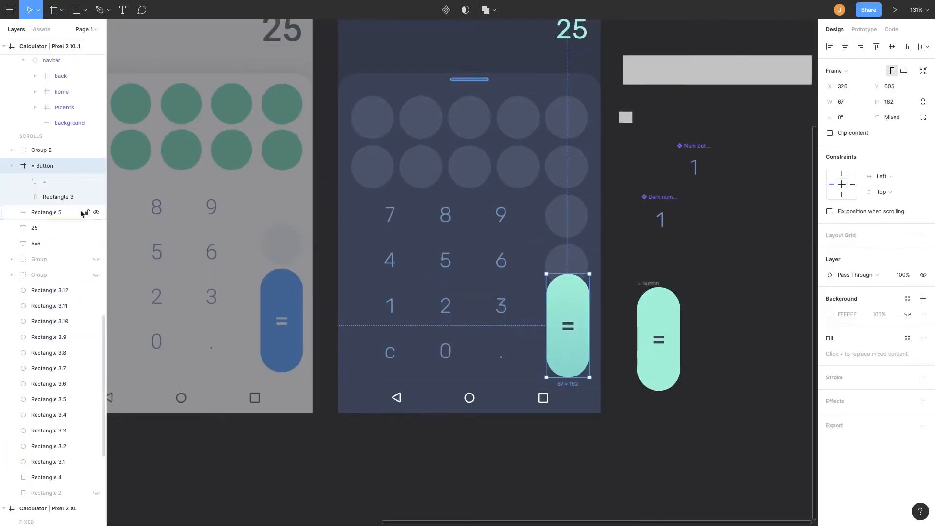
pyautogui.moveTo(574, 274); pyautogui.dragTo(561, 318)
pyautogui.hotkey('ctrl', 'z')
pyautogui.click(45, 181)
pyautogui.click(842, 184)
pyautogui.click(43, 165)
pyautogui.hotkey('ctrl', 'z')
# Resize the = button to fit the right column and delete the extra circle above it.
pyautogui.moveTo(571, 280); pyautogui.dragTo(571, 293)
pyautogui.moveTo(572, 384); pyautogui.dragTo(573, 376)
pyautogui.click(656, 252)
pyautogui.scroll(3, 648, 268)
pyautogui.moveTo(606, 312); pyautogui.dragTo(607, 219)
pyautogui.click(604, 253)
pyautogui.press('Delete')
# Inspect the dark number pad button component and its properties.
pyautogui.click(605, 292)
pyautogui.scroll(-5, 616, 246)
pyautogui.click(616, 247)
pyautogui.scroll(2, 660, 175)
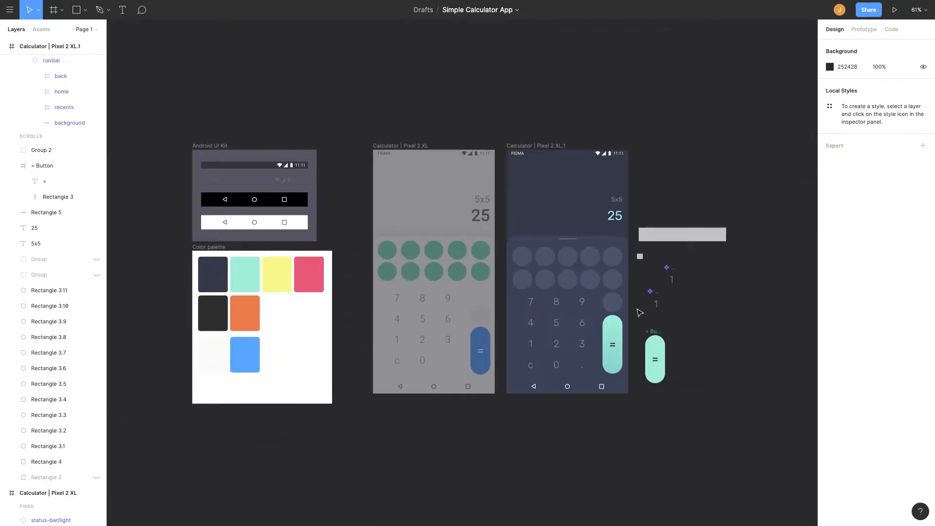
pyautogui.scroll(5, 640, 312)
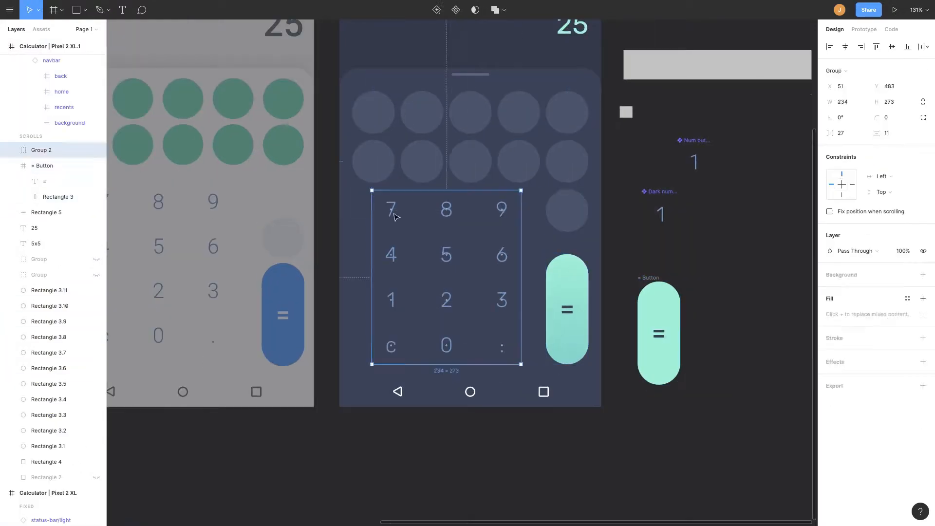
pyautogui.click(669, 217)
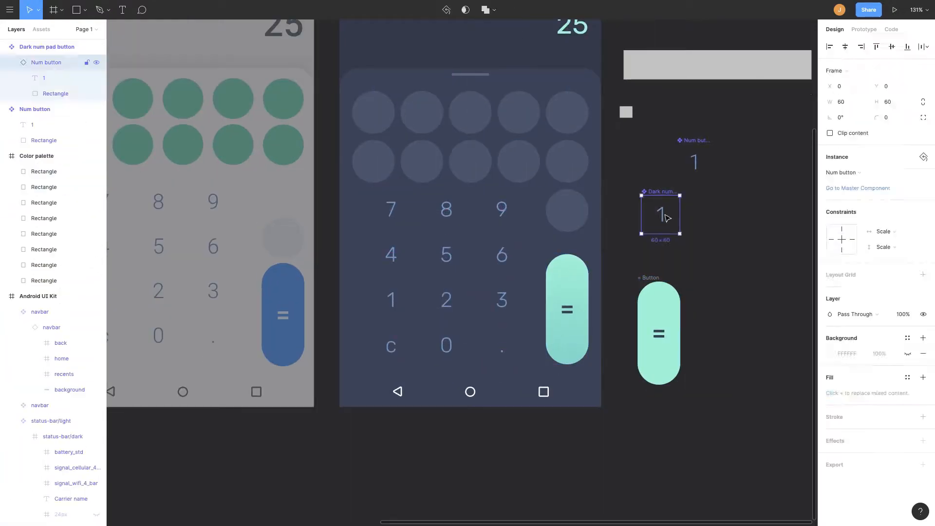
pyautogui.doubleClick(668, 217)
pyautogui.click(831, 375)
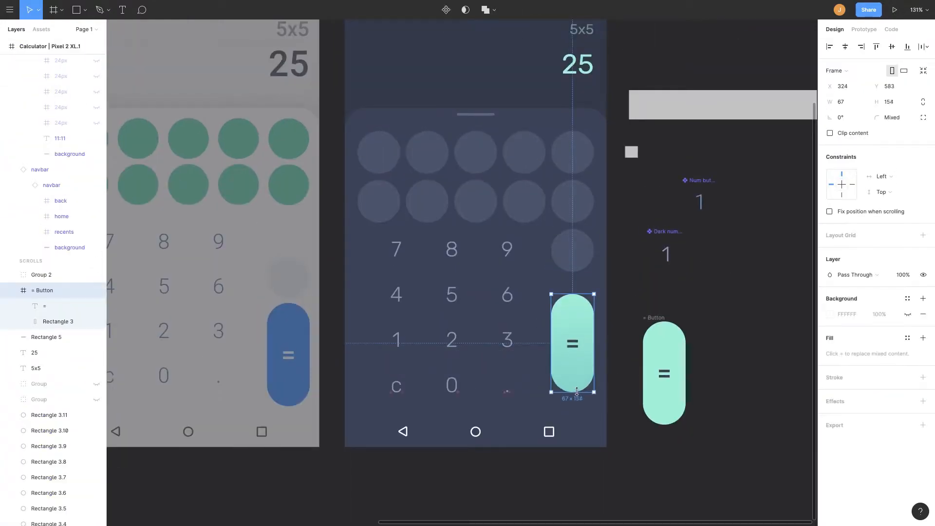
# Adjust the right-column circle above the = button and delete the selected stray element.
pyautogui.click(572, 250)
pyautogui.hscroll(-2, 607, 251)
pyautogui.scroll(5, 612, 256)
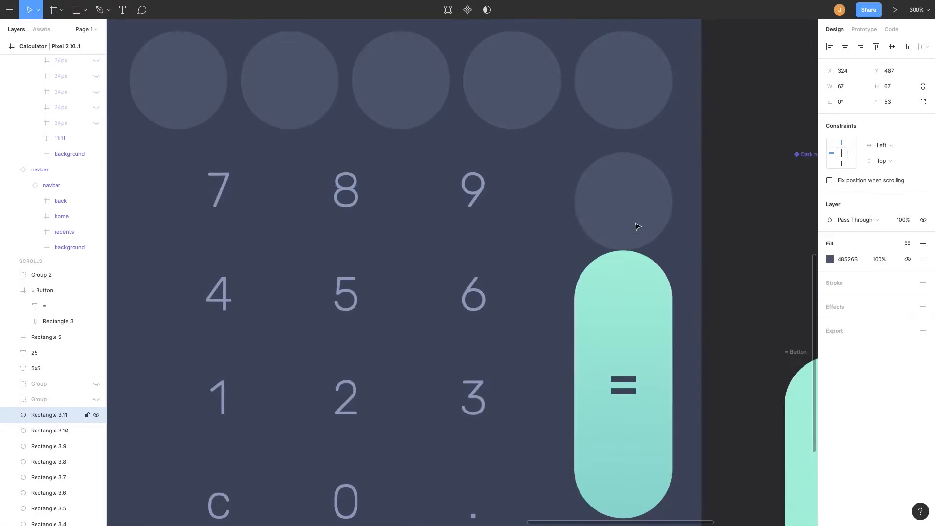
pyautogui.moveTo(638, 227); pyautogui.dragTo(638, 209)
pyautogui.scroll(4, 648, 228)
pyautogui.moveTo(672, 263)
pyautogui.mouseDown()
pyautogui.moveTo(672, 273)
pyautogui.moveTo(672, 255)
pyautogui.mouseUp()
pyautogui.moveTo(670, 207); pyautogui.dragTo(670, 211)
pyautogui.scroll(-5, 536, 207)
pyautogui.scroll(4, 539, 199)
pyautogui.press('Delete')
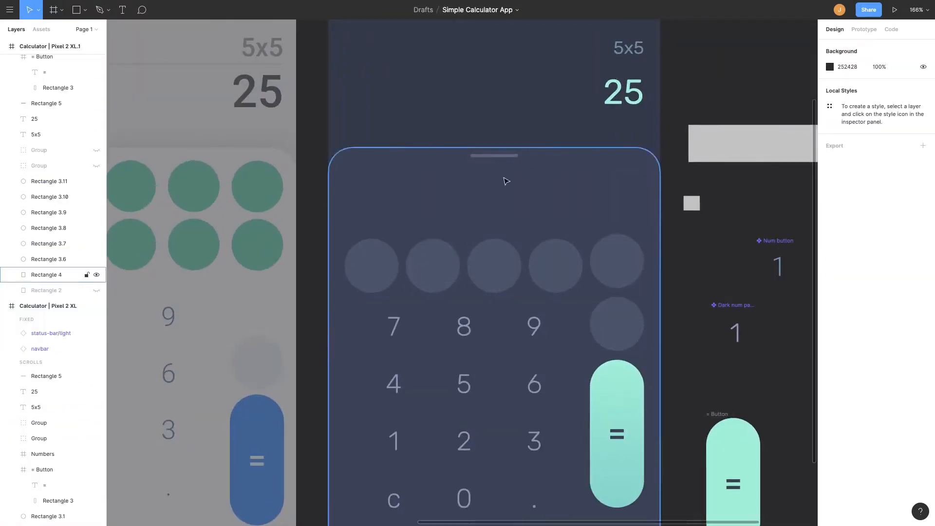
# Move the keypad panel and its handle bar lower in the dark calculator frame.
pyautogui.moveTo(507, 181); pyautogui.dragTo(508, 234)
pyautogui.scroll(3, 579, 277)
pyautogui.scroll(-1, 580, 277)
pyautogui.moveTo(580, 271); pyautogui.dragTo(265, 195)
pyautogui.moveTo(495, 228); pyautogui.dragTo(494, 221)
pyautogui.moveTo(503, 159); pyautogui.dragTo(504, 180)
pyautogui.scroll(1, 504, 180)
pyautogui.moveTo(479, 109)
pyautogui.mouseDown()
pyautogui.moveTo(479, 120)
pyautogui.moveTo(479, 108)
pyautogui.mouseUp()
pyautogui.moveTo(537, 212); pyautogui.dragTo(537, 208)
pyautogui.scroll(-5, 537, 208)
pyautogui.click(614, 244)
pyautogui.scroll(1, 609, 241)
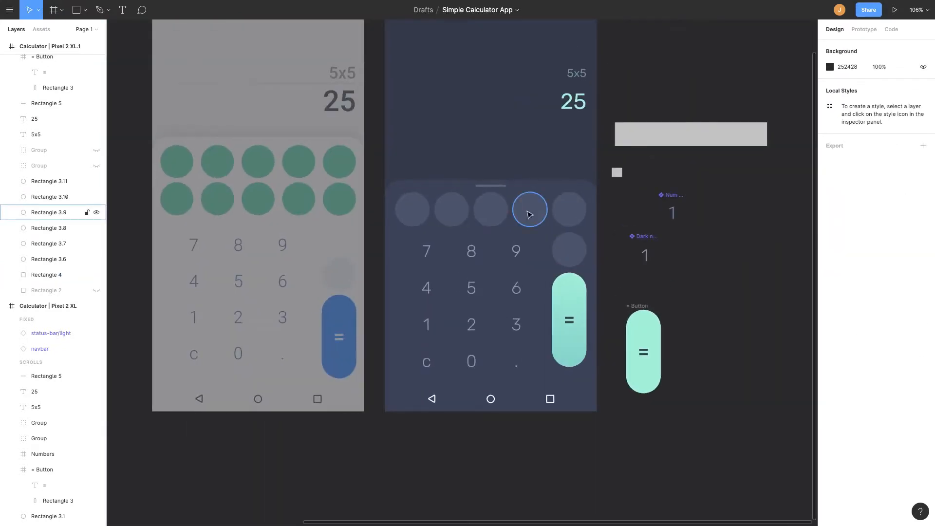
pyautogui.scroll(3, 528, 213)
pyautogui.scroll(-3, 546, 228)
# Nudge the number button group one pixel to the right.
pyautogui.click(446, 266)
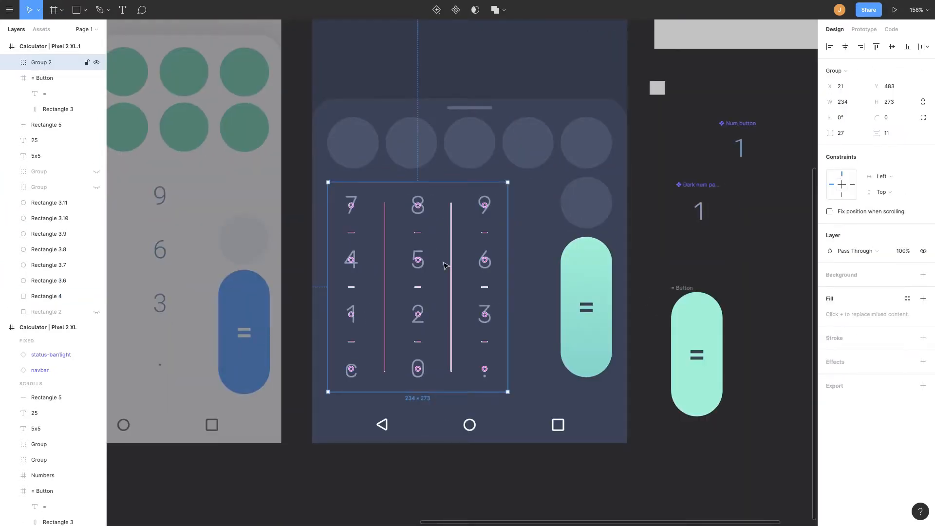
pyautogui.press('Right')
pyautogui.press('Right')
pyautogui.press('Left')
# Move the loose button components and = button sample to empty canvas above the frames.
pyautogui.click(587, 202)
pyautogui.scroll(-4, 586, 205)
pyautogui.moveTo(690, 374); pyautogui.dragTo(554, 147)
pyautogui.scroll(-4, 556, 195)
pyautogui.moveTo(577, 272); pyautogui.dragTo(492, 79)
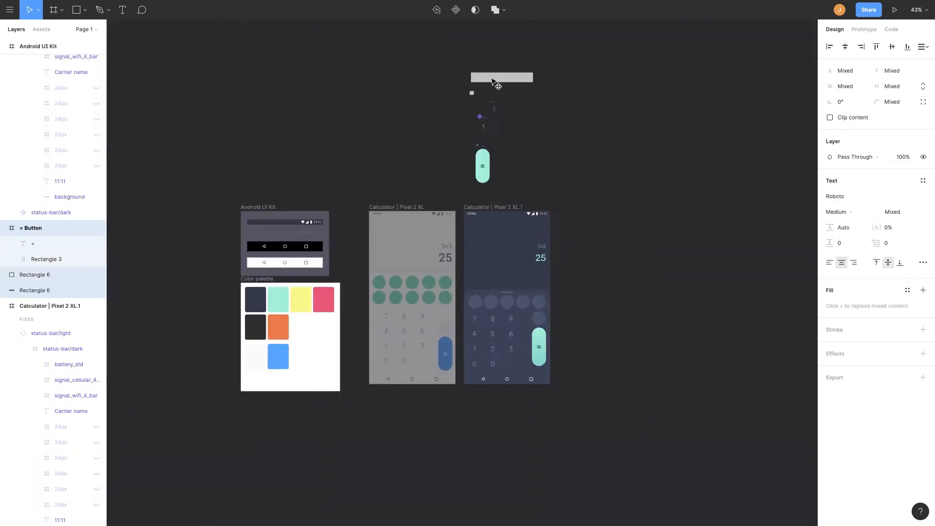
# Duplicate the dark calculator frame and move the copy's handle bar up 10 px.
pyautogui.click(493, 207)
pyautogui.hotkey('ctrl', 'd')
pyautogui.scroll(5, 541, 312)
pyautogui.click(457, 293)
pyautogui.click(641, 151)
pyautogui.click(552, 189)
pyautogui.hotkey('shift', 'Up')
pyautogui.click(532, 192)
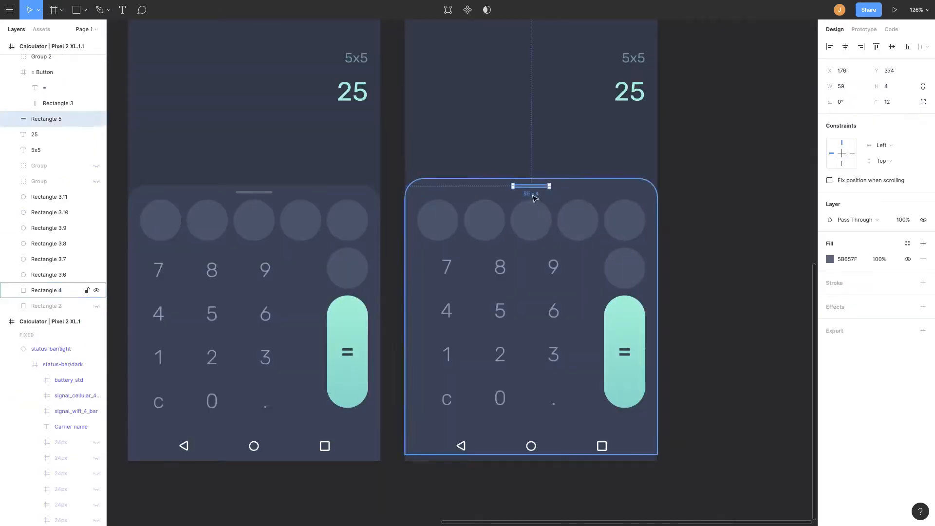
# Shift the copied frame's keypad panel slightly lower.
pyautogui.scroll(5, 533, 192)
pyautogui.moveTo(560, 246); pyautogui.dragTo(559, 242)
pyautogui.scroll(-6, 559, 195)
pyautogui.click(662, 159)
pyautogui.scroll(4, 574, 180)
pyautogui.click(615, 157)
pyautogui.scroll(-3, 634, 293)
pyautogui.click(675, 370)
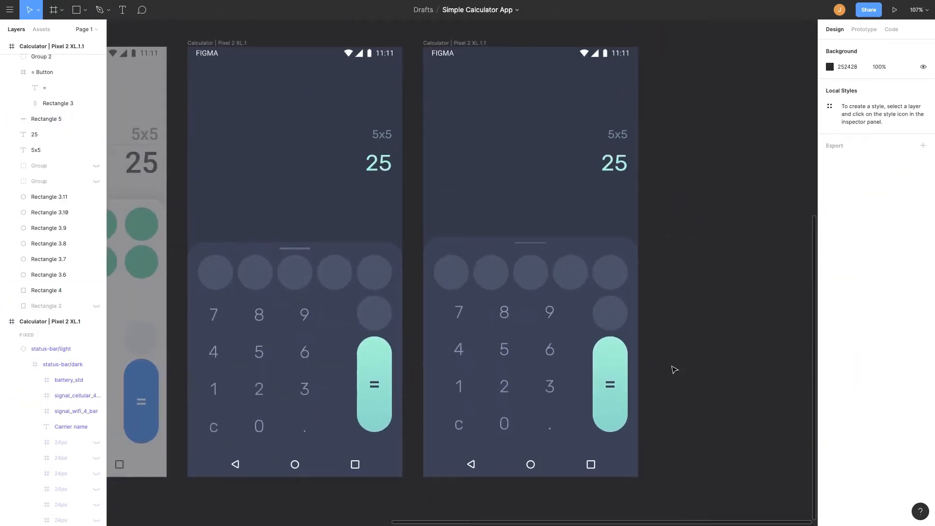
pyautogui.scroll(2, 634, 365)
pyautogui.scroll(-3, 609, 361)
pyautogui.moveTo(479, 277)
pyautogui.mouseDown()
pyautogui.moveTo(478, 302)
pyautogui.moveTo(501, 292)
pyautogui.moveTo(479, 292)
pyautogui.mouseUp()
# Nudge the copy's number button group 10 px to the right.
pyautogui.click(517, 355)
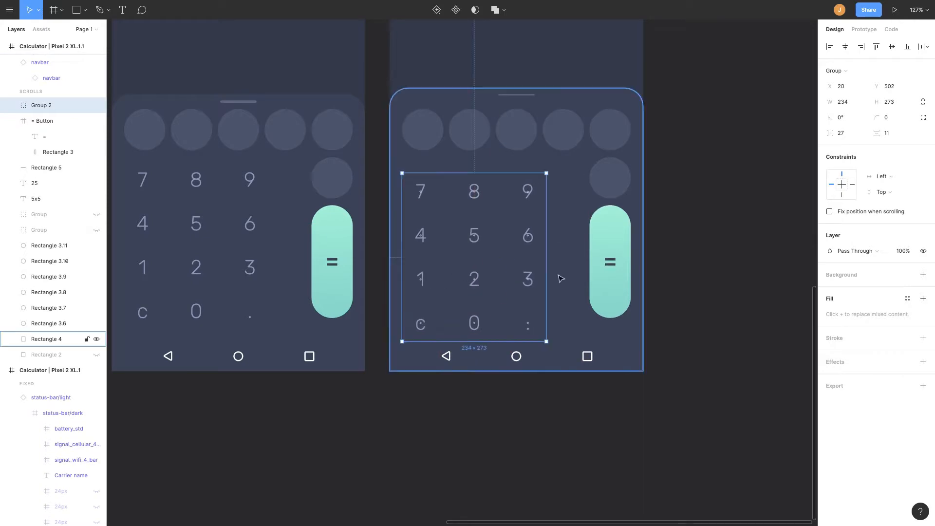
pyautogui.hotkey('shift', 'Left')
pyautogui.hotkey('shift', 'Right')
pyautogui.hotkey('shift', 'Right')
# Build a column of three circles between the number keys and the = button in the copy.
pyautogui.click(610, 179)
pyautogui.moveTo(610, 178); pyautogui.dragTo(569, 300)
pyautogui.moveTo(608, 284); pyautogui.dragTo(608, 297)
pyautogui.moveTo(574, 304); pyautogui.dragTo(568, 314)
pyautogui.click(533, 281)
pyautogui.moveTo(453, 246); pyautogui.dragTo(447, 246)
pyautogui.moveTo(565, 319); pyautogui.dragTo(564, 258)
pyautogui.hotkey('ctrl', 'd')
pyautogui.click(797, 218)
pyautogui.scroll(-3, 666, 211)
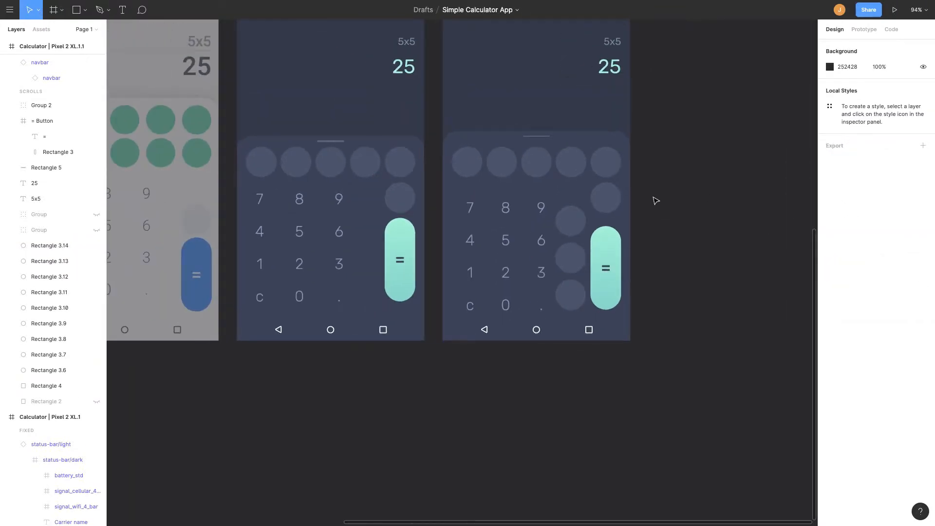
pyautogui.click(612, 250)
pyautogui.moveTo(608, 226); pyautogui.dragTo(608, 243)
pyautogui.click(657, 244)
# Preview the copied calculator frame in presentation mode and select its new circle column.
pyautogui.hotkey('ctrl', 'alt', 'Return')
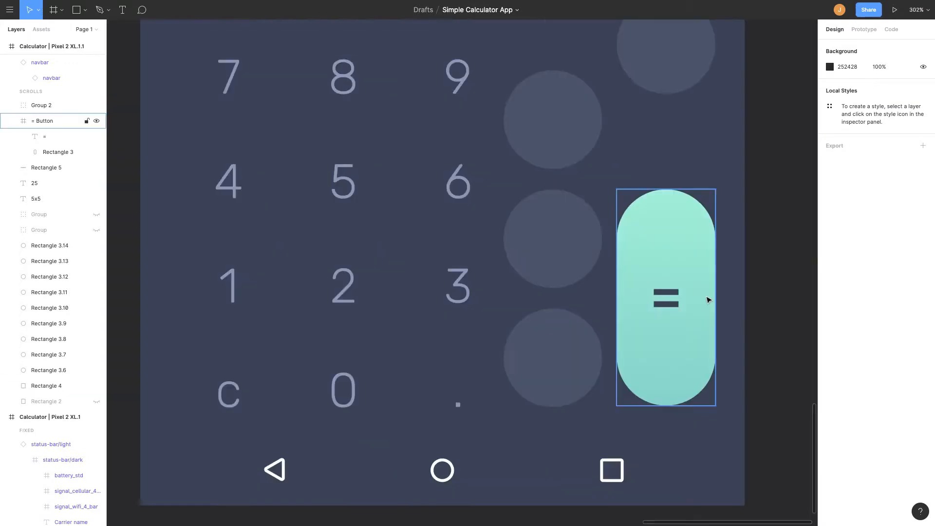
pyautogui.scroll(-3, 634, 243)
pyautogui.moveTo(594, 341); pyautogui.dragTo(657, 234)
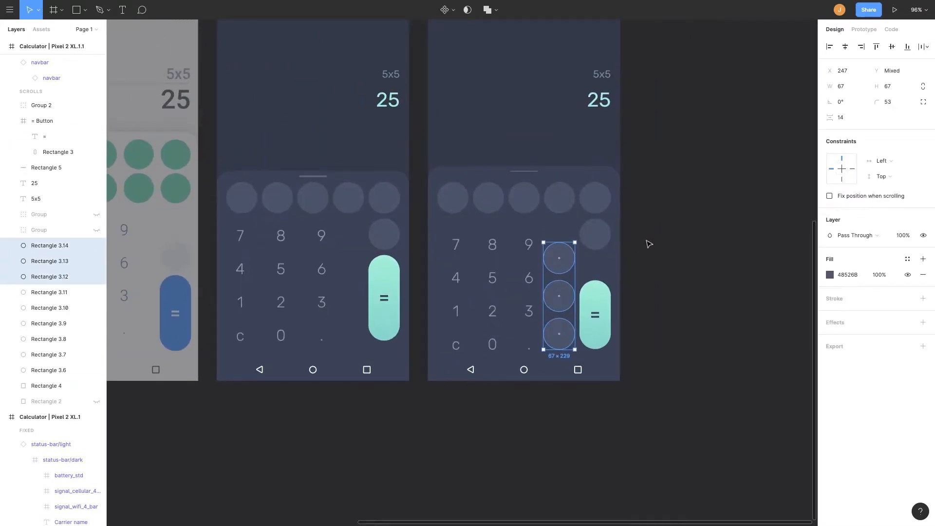
pyautogui.scroll(3, 634, 302)
pyautogui.hscroll(-1, 633, 302)
pyautogui.click(712, 273)
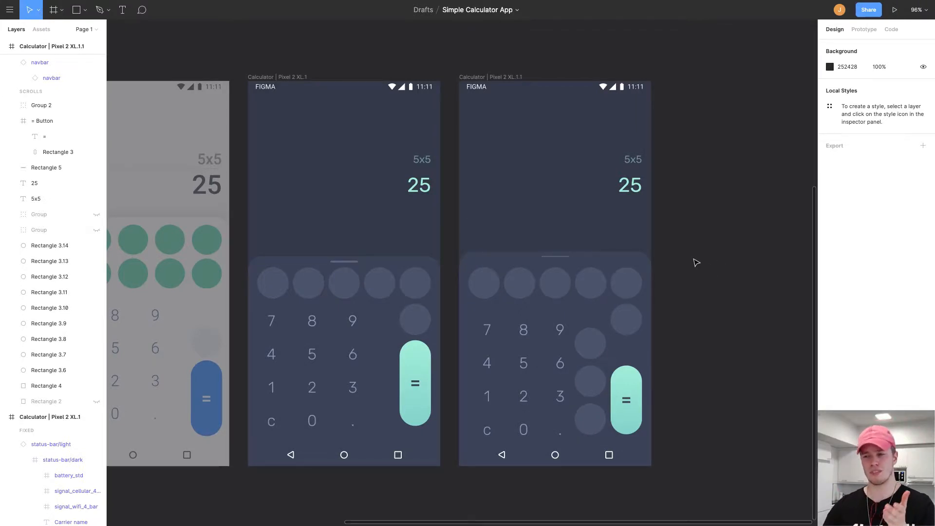
# Move the 25 result and the 5x5 expression lower in the copy's display area.
pyautogui.click(639, 186)
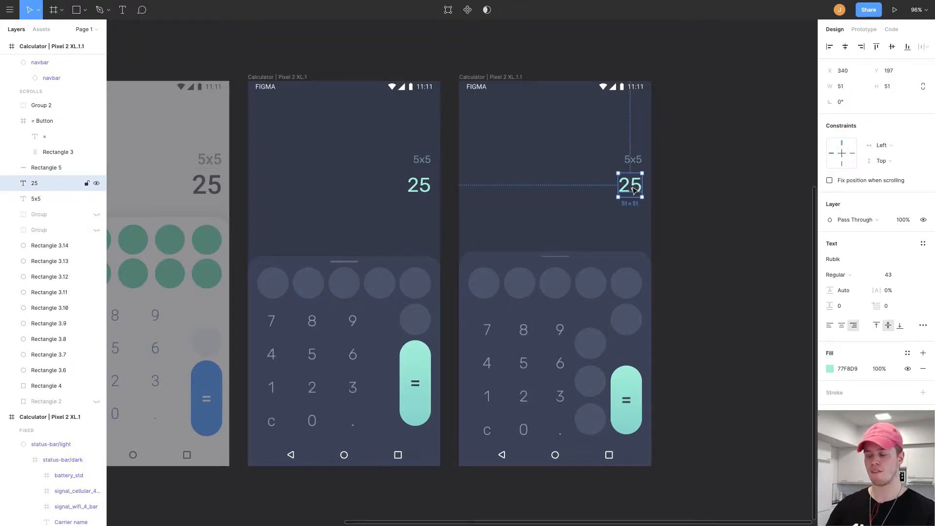
pyautogui.hotkey('shift', 'Down')
pyautogui.hotkey('shift', 'Down')
pyautogui.hotkey('shift', 'Down')
pyautogui.hotkey('shift', 'Down')
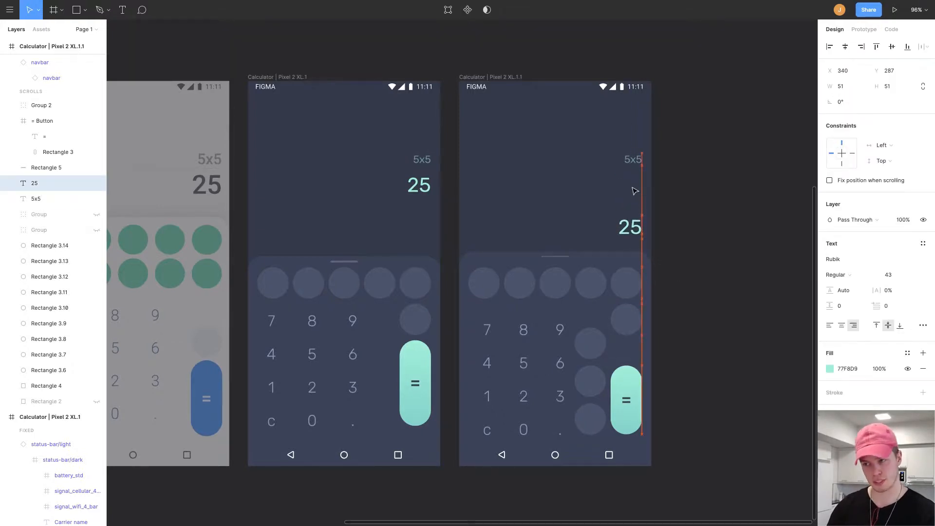
pyautogui.click(635, 162)
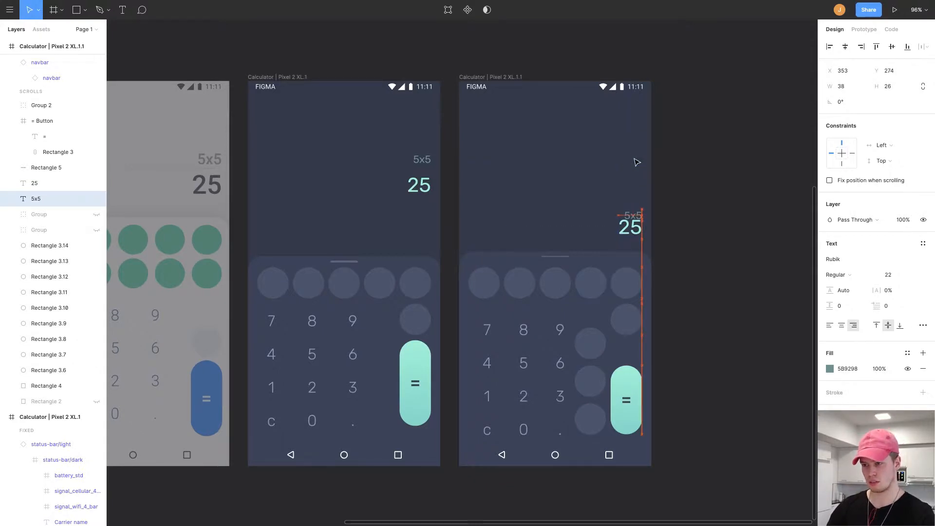
pyautogui.click(706, 180)
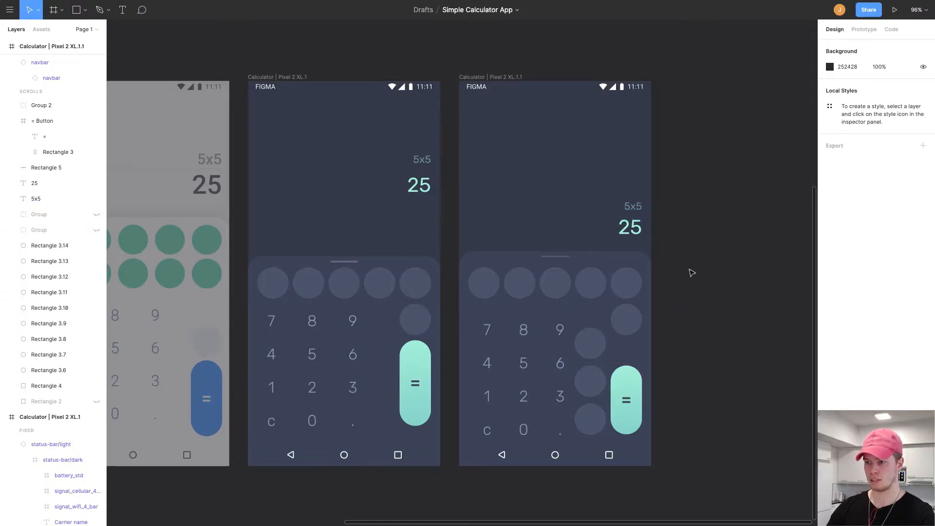
# Set the copy's number group spacing to 10 horizontally and 10 vertically.
pyautogui.scroll(-3, 705, 235)
pyautogui.scroll(3, 707, 237)
pyautogui.moveTo(605, 302); pyautogui.dragTo(627, 264)
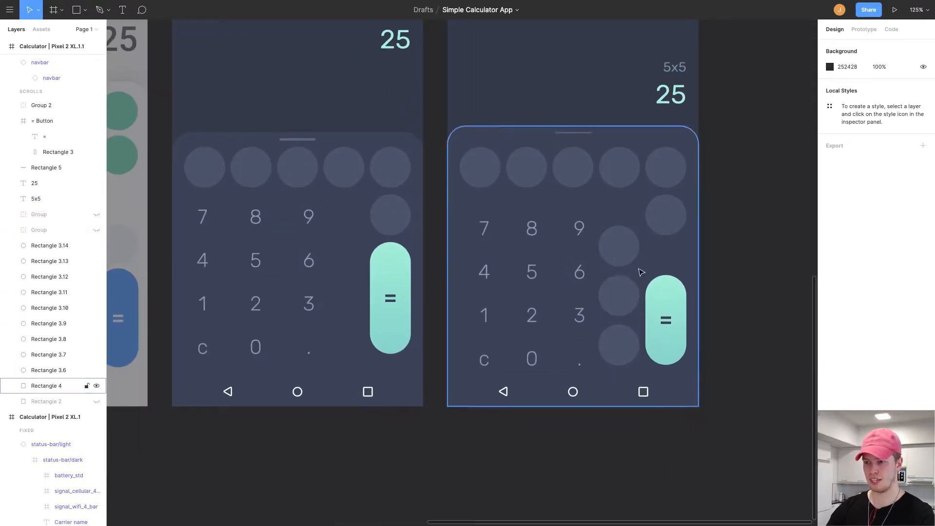
pyautogui.click(532, 284)
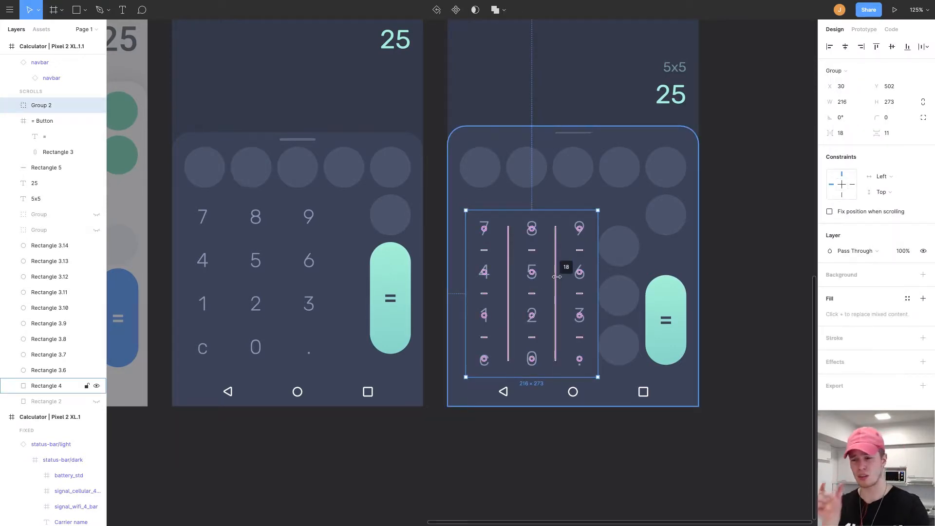
pyautogui.moveTo(554, 274); pyautogui.dragTo(551, 272)
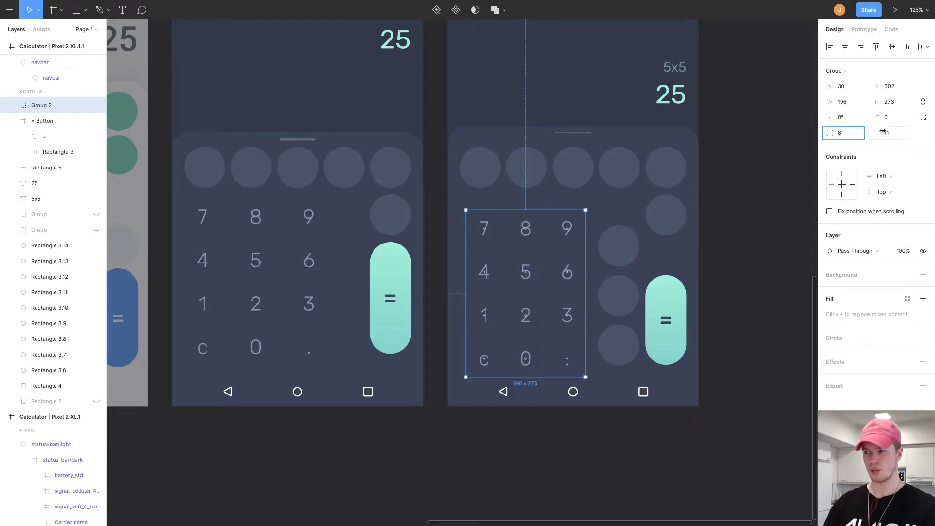
pyautogui.press('Down')
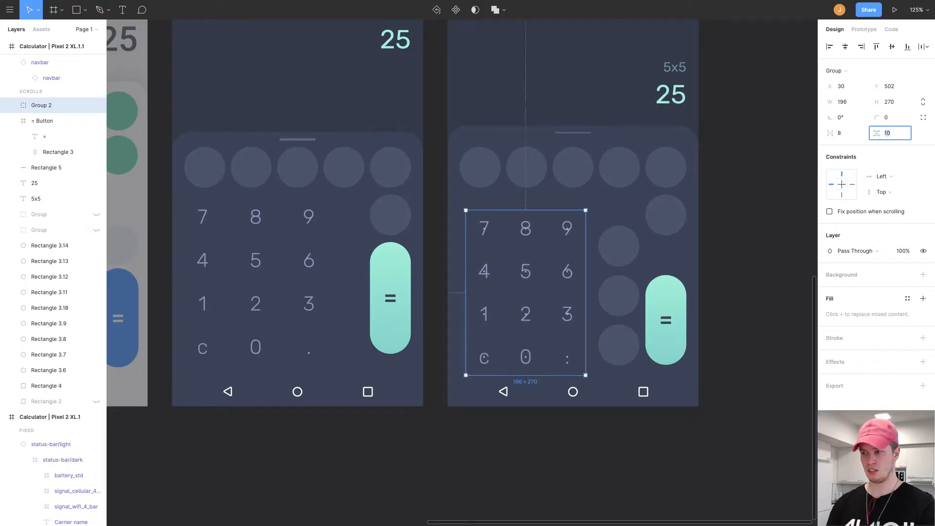
pyautogui.press('Up')
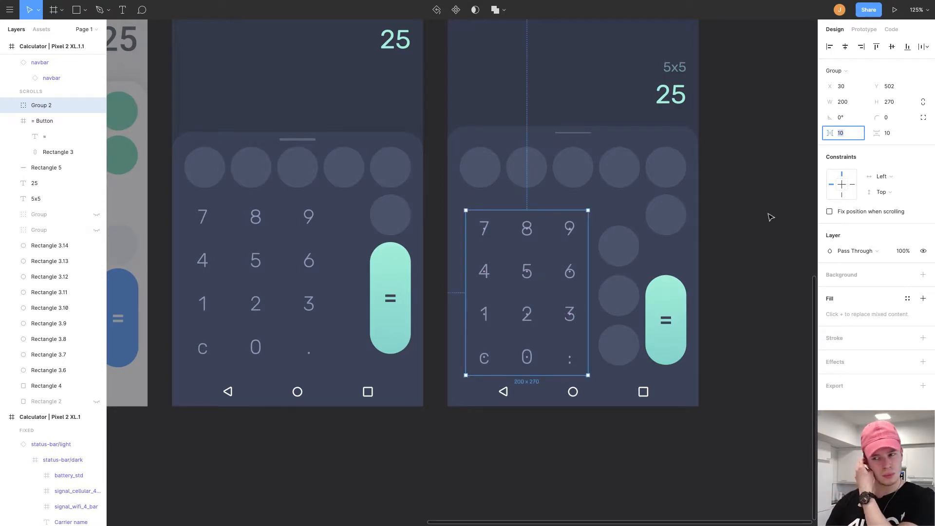
# Inspect the circle, number group and = button positions in the copied frame.
pyautogui.click(614, 348)
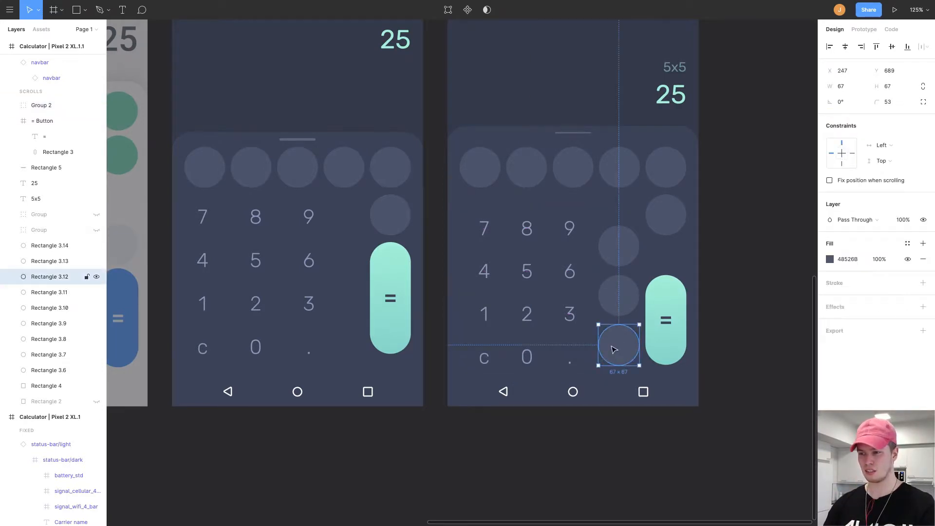
pyautogui.click(563, 312)
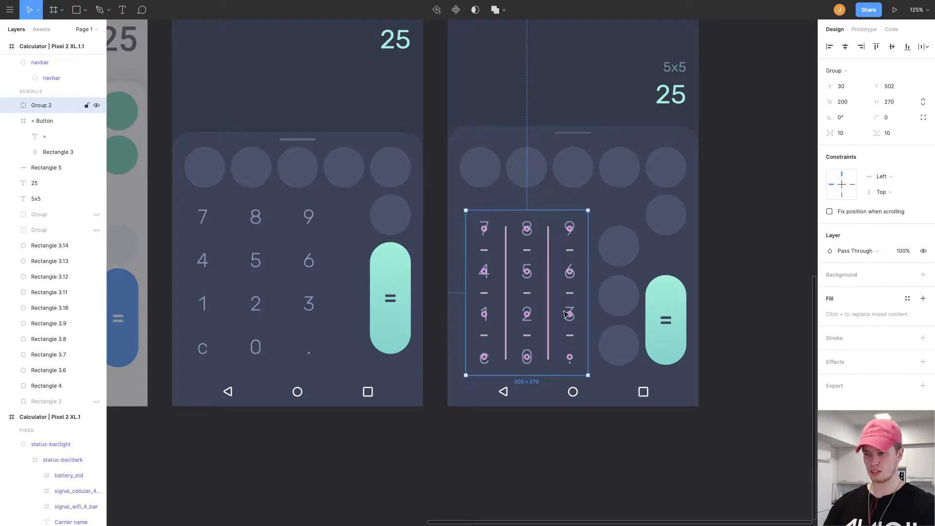
pyautogui.click(626, 343)
pyautogui.moveTo(626, 343); pyautogui.dragTo(626, 343)
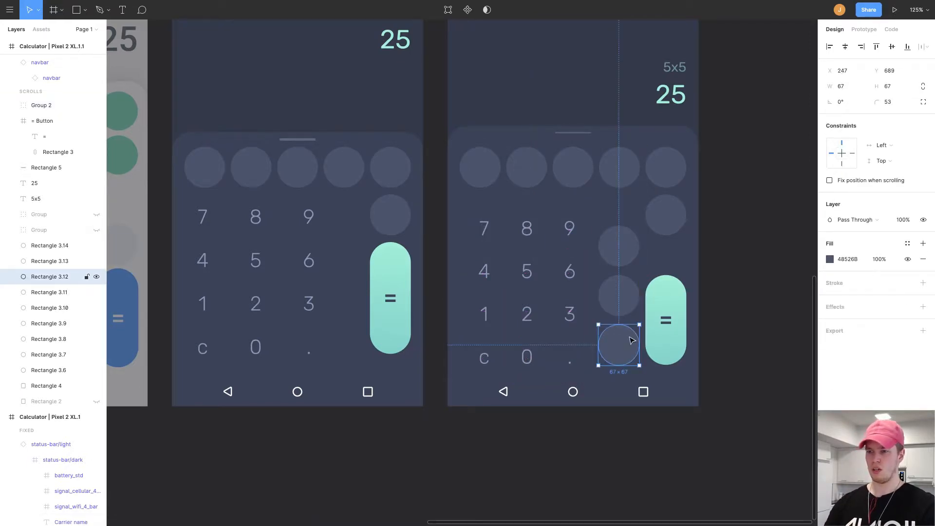
pyautogui.click(674, 307)
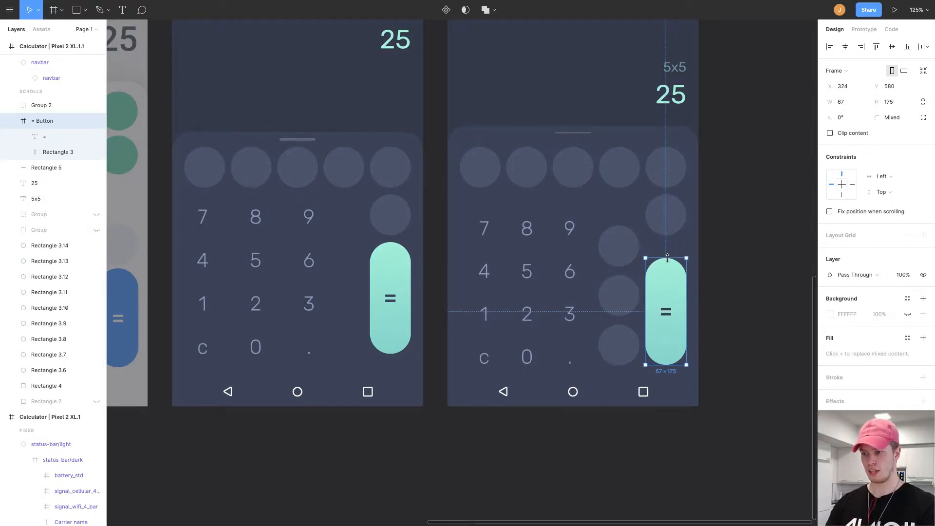
pyautogui.click(757, 269)
# Preview the calculator frames in presentation mode and return to the editor.
pyautogui.hotkey('ctrl', 'Tab')
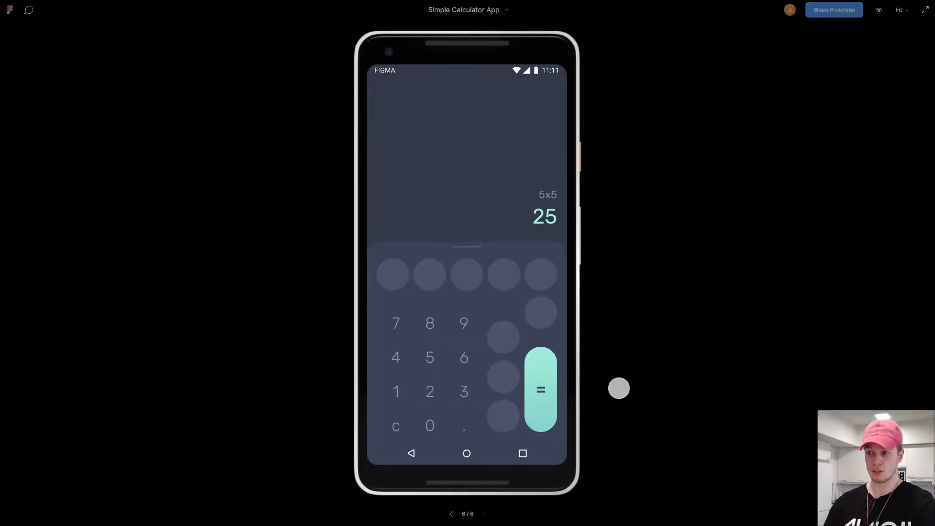
pyautogui.press('Left')
pyautogui.press('Right')
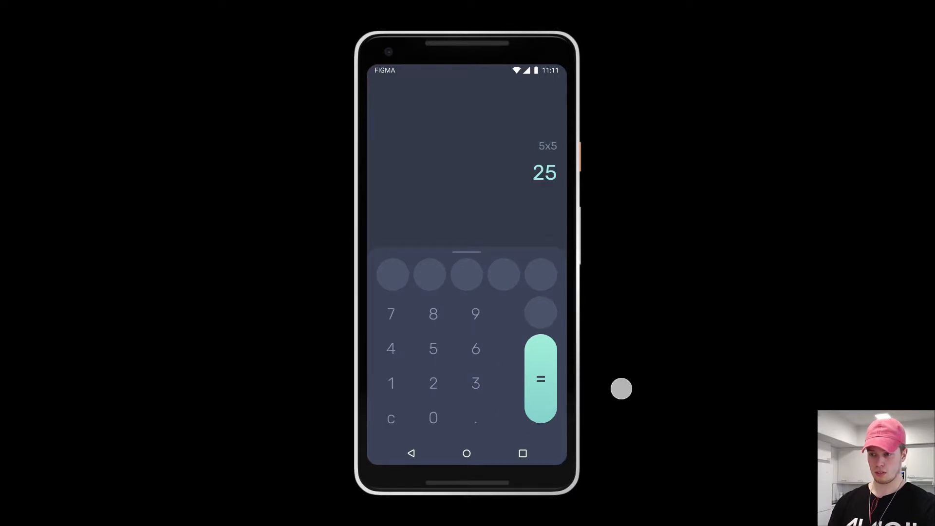
pyautogui.hotkey('ctrl', 'Tab')
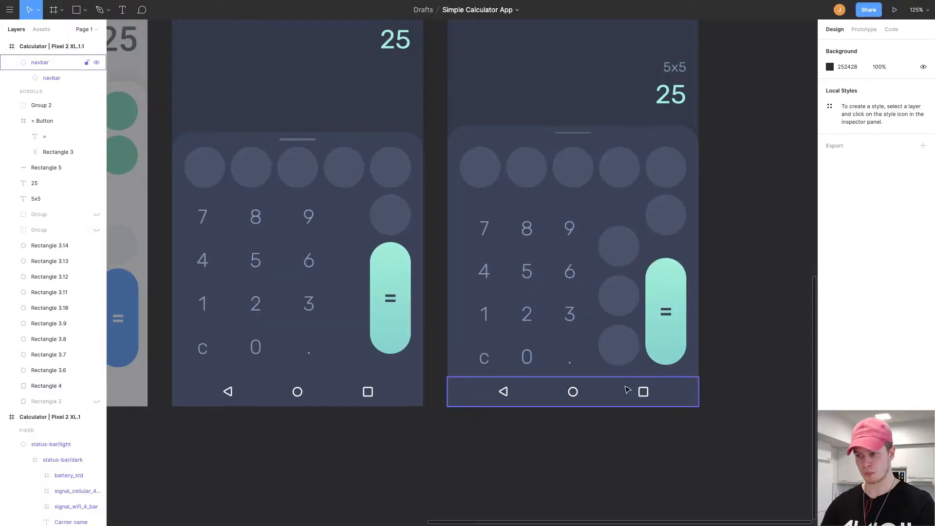
pyautogui.click(676, 317)
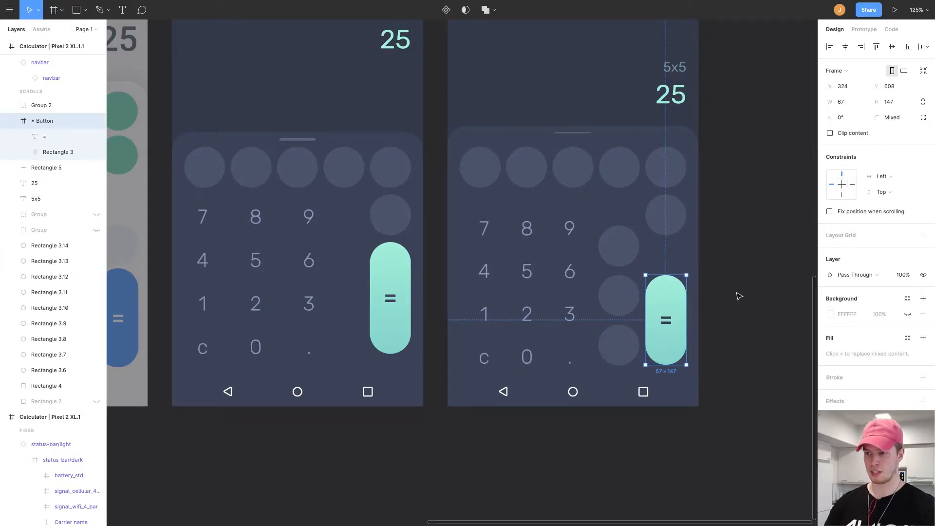
pyautogui.hotkey('ctrl', 'Tab')
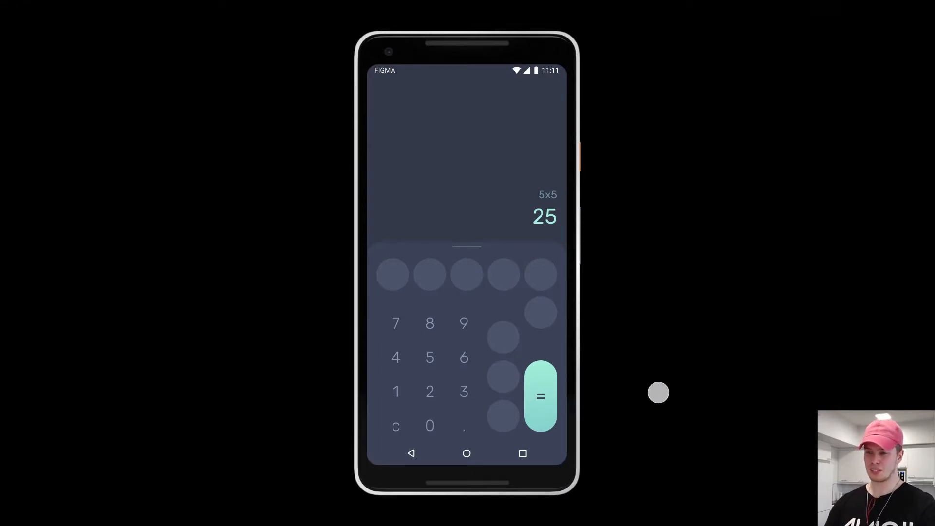
pyautogui.hotkey('ctrl', 'Tab')
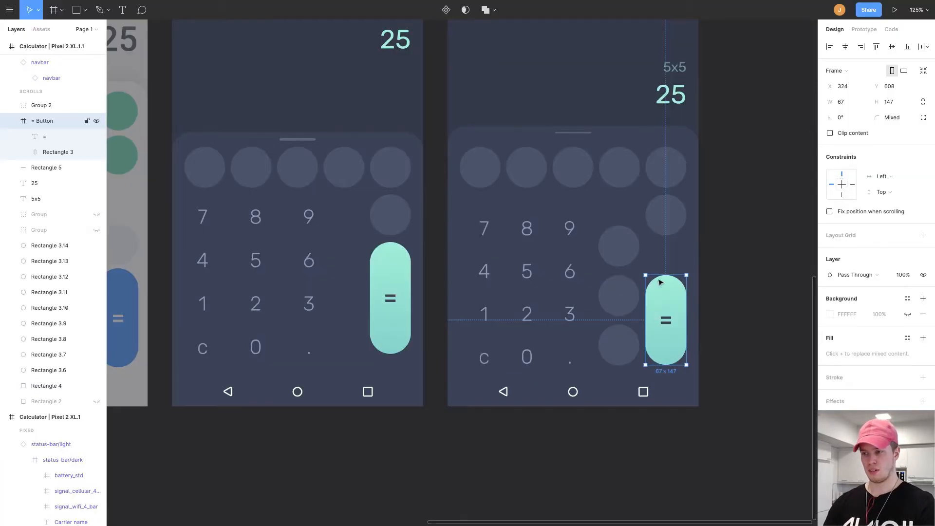
# Resize the = button in the copied frame to about 67 x 193, checking its proportions in presentation mode.
pyautogui.moveTo(666, 278); pyautogui.dragTo(666, 255)
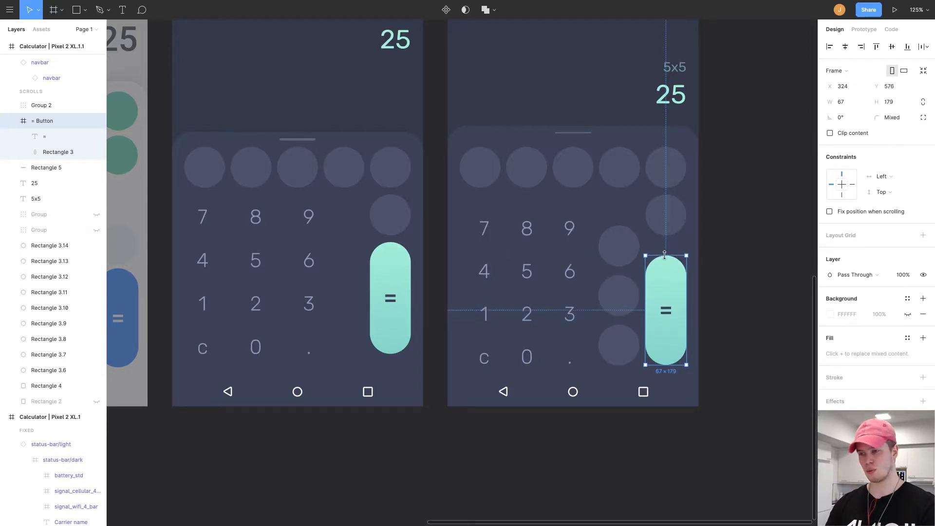
pyautogui.hotkey('ctrl', 'Tab')
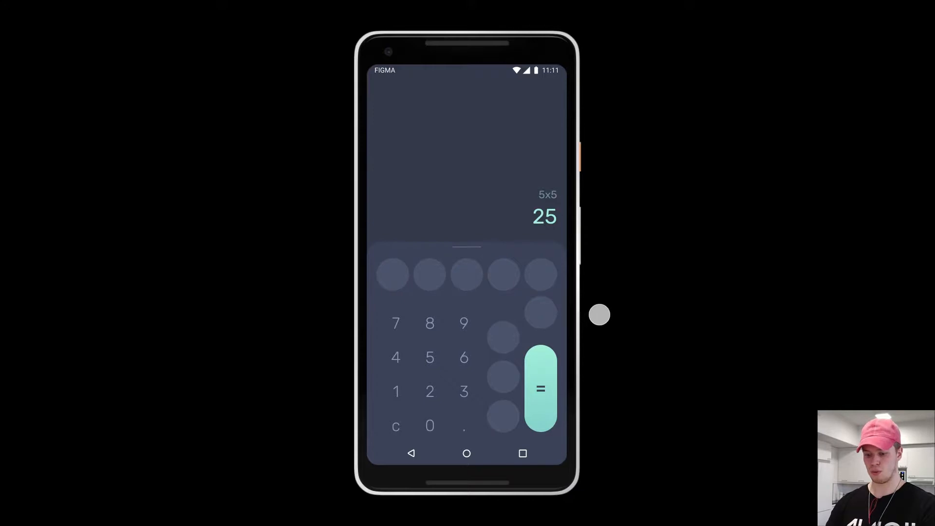
pyautogui.hotkey('ctrl', 'Tab')
pyautogui.hscroll(2, 677, 283)
pyautogui.scroll(1, 676, 283)
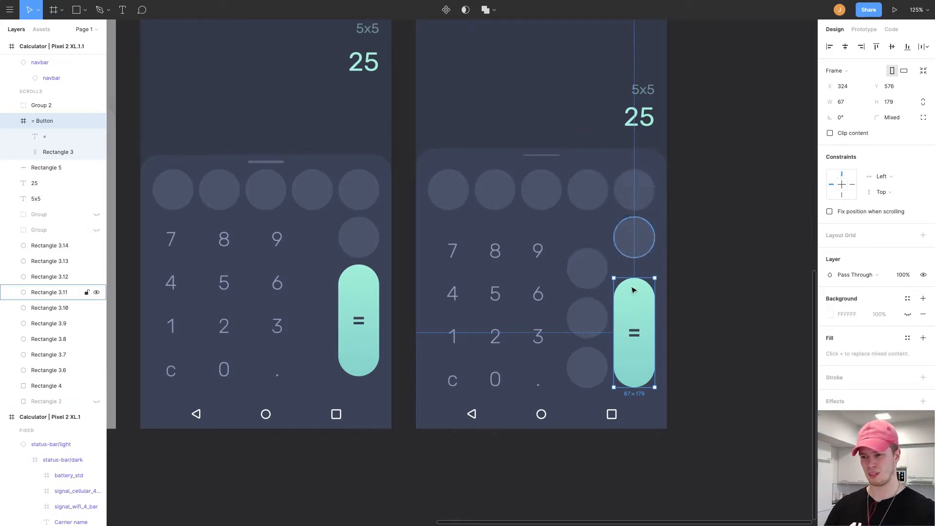
pyautogui.moveTo(634, 278); pyautogui.dragTo(635, 302)
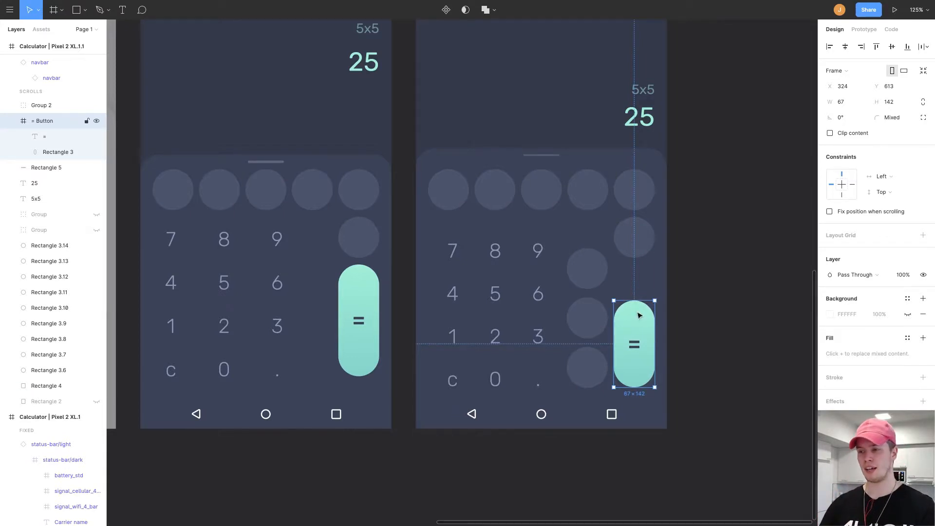
pyautogui.moveTo(637, 300); pyautogui.dragTo(634, 269)
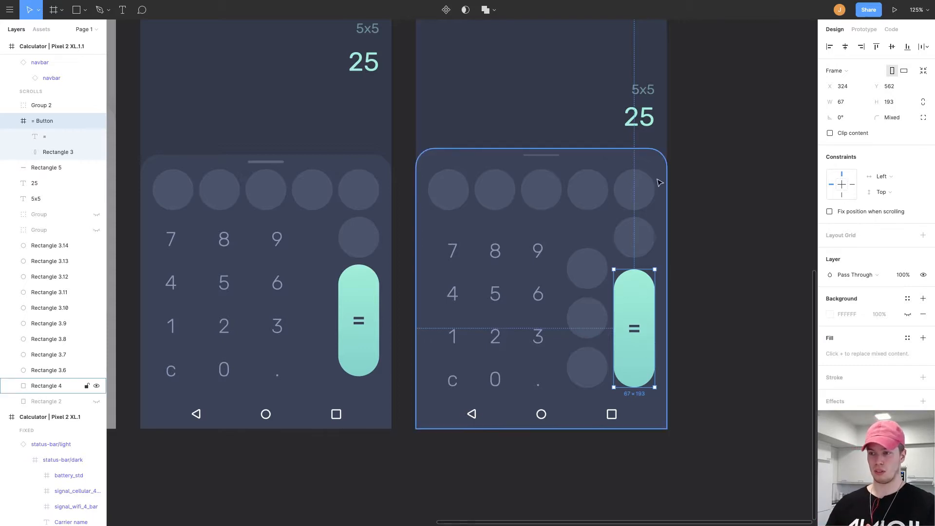
pyautogui.click(641, 188)
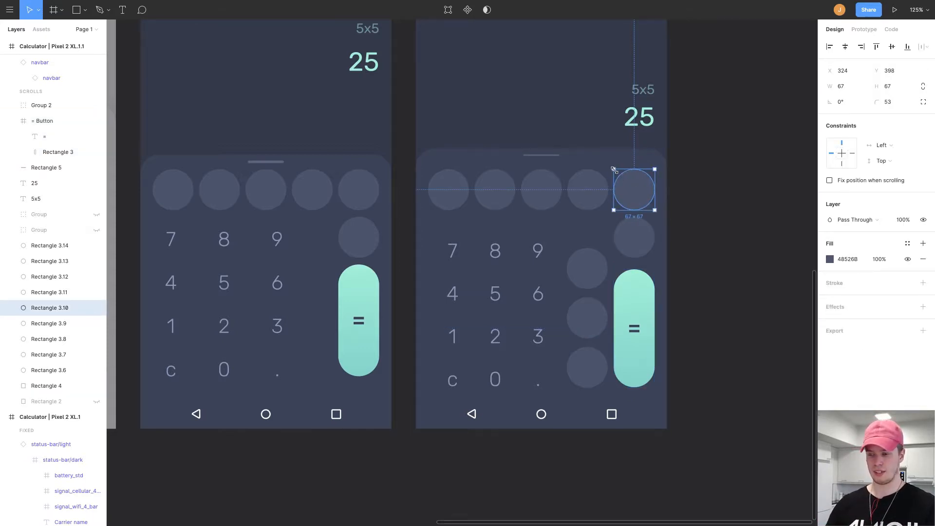
pyautogui.moveTo(614, 169)
pyautogui.mouseDown()
pyautogui.moveTo(606, 157)
pyautogui.moveTo(622, 178)
pyautogui.moveTo(597, 153)
pyautogui.moveTo(614, 170)
pyautogui.mouseUp()
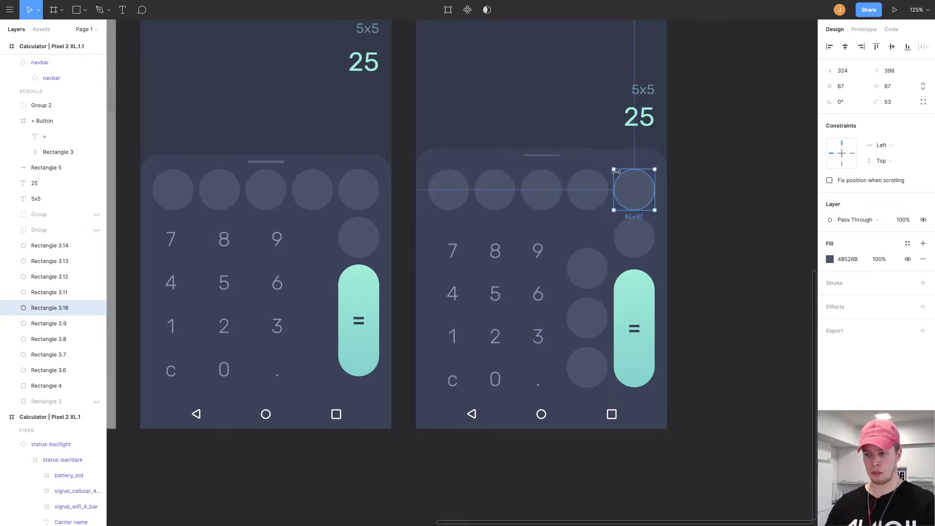
pyautogui.hotkey('ctrl', 'z')
pyautogui.click(735, 183)
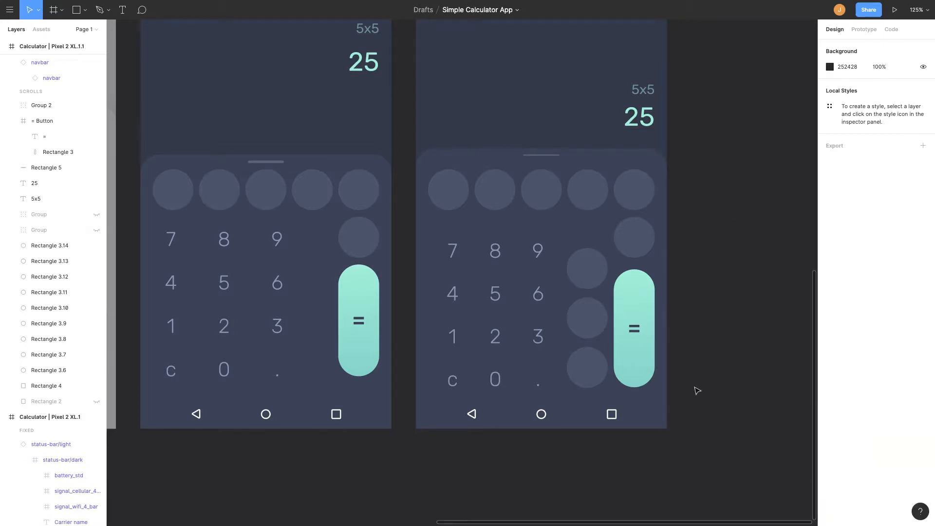
pyautogui.hscroll(1, 724, 320)
pyautogui.scroll(-3, 706, 326)
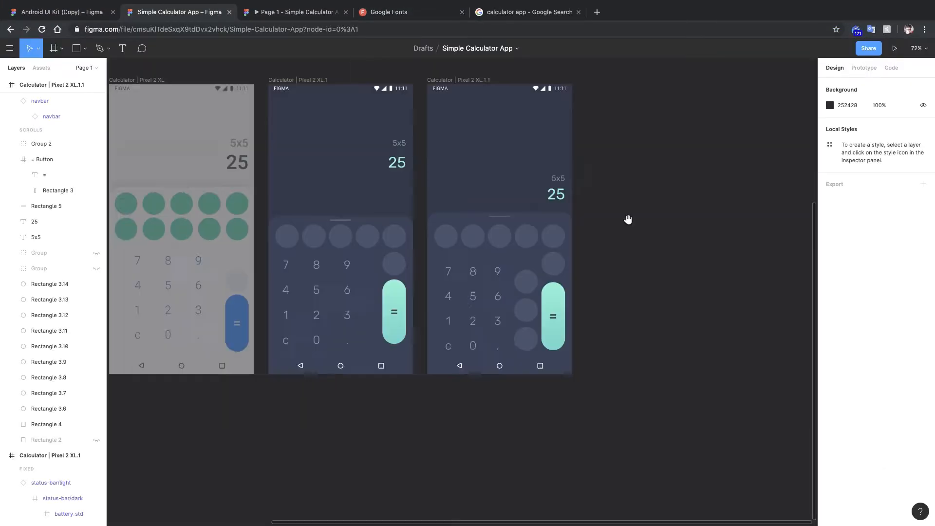
pyautogui.scroll(3, 626, 219)
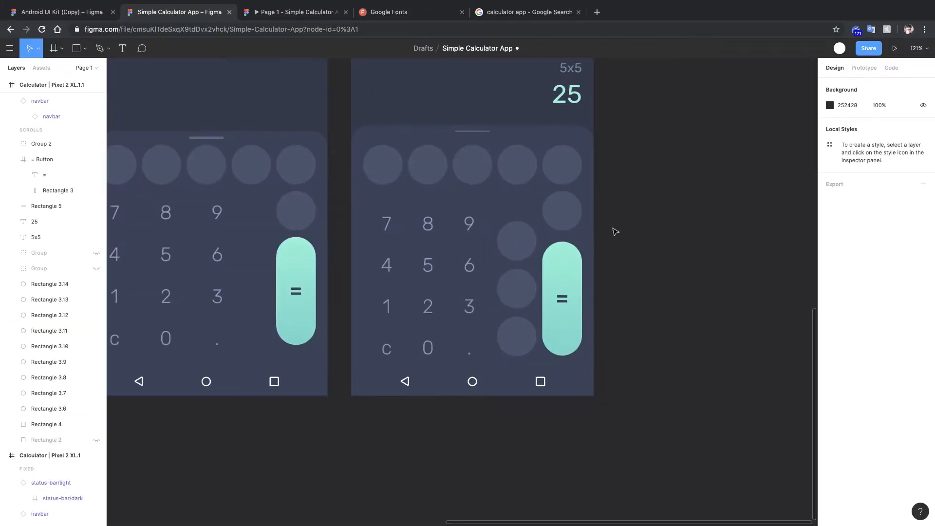
# Add a + label on the bottom operator circle in Rubik, coloured with the eyedropper to match the digits.
pyautogui.hscroll(2, 612, 229)
pyautogui.click(429, 350)
pyautogui.scroll(2, 428, 347)
pyautogui.press('t')
pyautogui.click(430, 344)
pyautogui.write('+')
pyautogui.scroll(4, 430, 345)
pyautogui.click(854, 298)
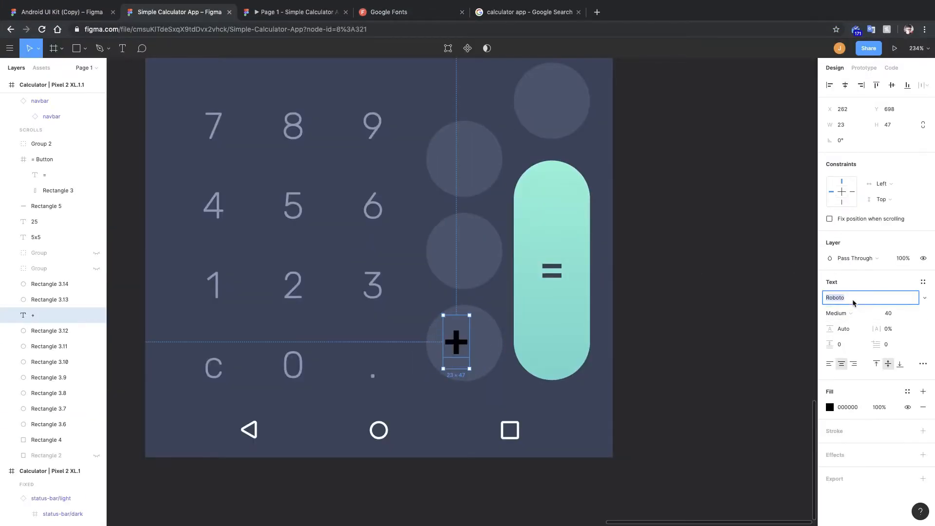
pyautogui.write('Rubik')
pyautogui.press('Return')
pyautogui.click(830, 407)
pyautogui.click(715, 418)
pyautogui.click(302, 361)
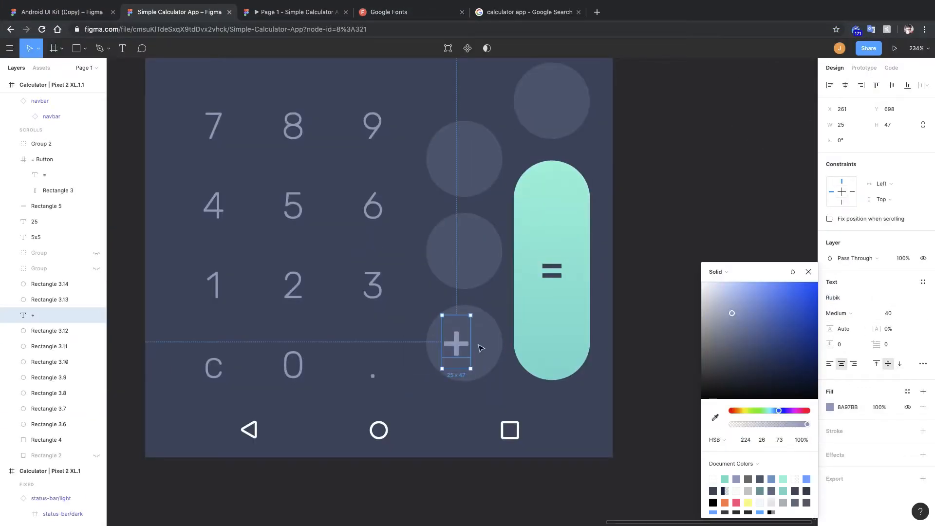
# Resize the + text box to cover its circle and set it to Rubik Regular, size 36.
pyautogui.moveTo(457, 344); pyautogui.dragTo(426, 305)
pyautogui.moveTo(478, 365); pyautogui.dragTo(501, 381)
pyautogui.scroll(2, 501, 382)
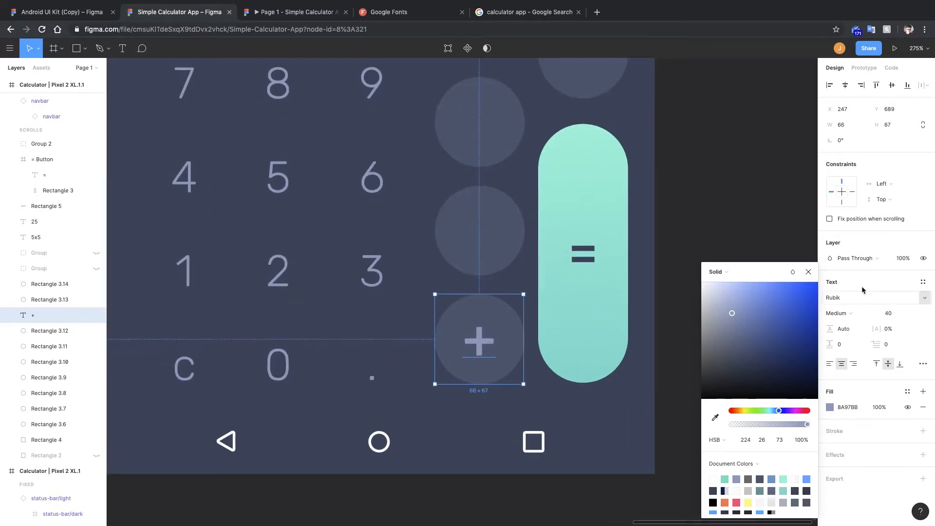
pyautogui.click(849, 313)
pyautogui.click(851, 303)
pyautogui.click(888, 313)
pyautogui.write('36')
pyautogui.press('Return')
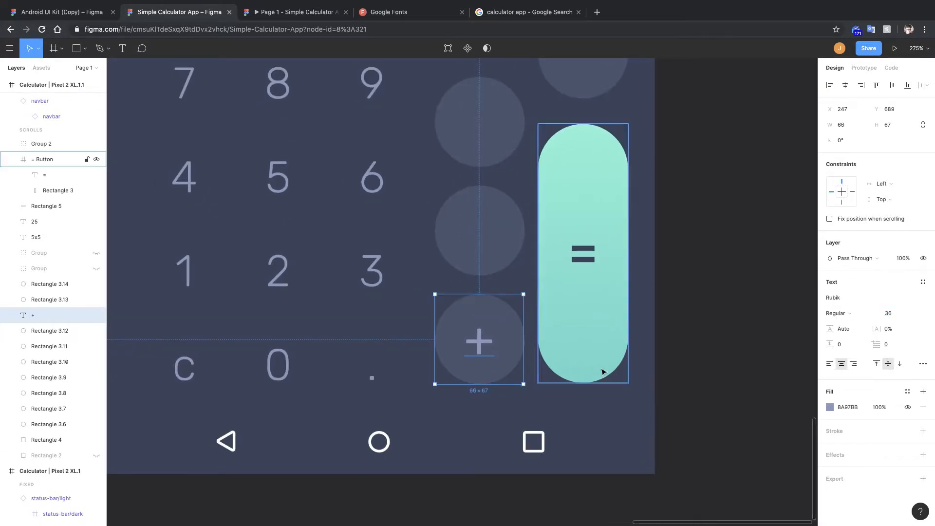
# Move the + text layer above the circle layers in the layer order.
pyautogui.hscroll(-3, 545, 367)
pyautogui.moveTo(551, 379); pyautogui.dragTo(551, 375)
pyautogui.scroll(-5, 551, 376)
pyautogui.moveTo(630, 350); pyautogui.dragTo(630, 300)
pyautogui.press('super+z')
pyautogui.moveTo(33, 315); pyautogui.dragTo(33, 281)
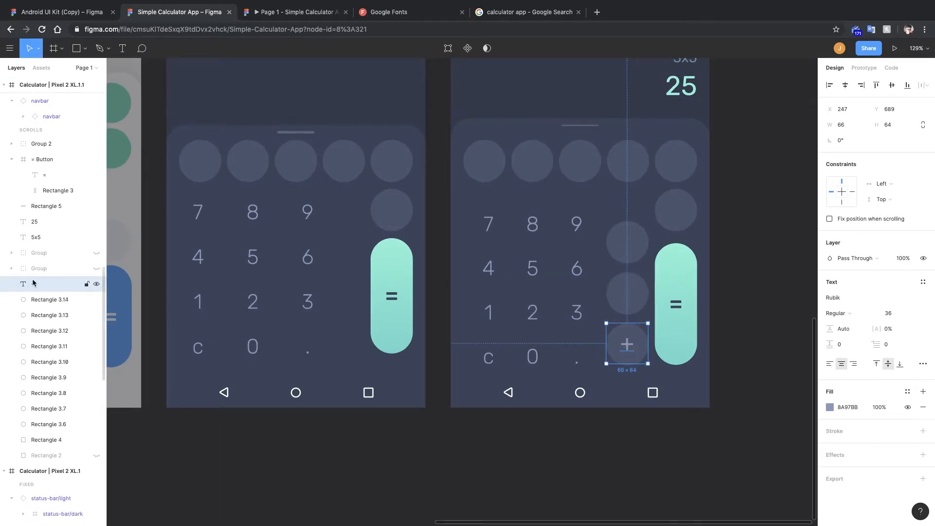
# Duplicate the + label onto the operator circles above and change the copies to - and x.
pyautogui.moveTo(634, 346); pyautogui.dragTo(626, 172)
pyautogui.doubleClick(634, 296)
pyautogui.write('-')
pyautogui.press('Escape')
pyautogui.scroll(5, 630, 244)
pyautogui.doubleClick(631, 244)
pyautogui.write('*')
pyautogui.press('BackSpace')
pyautogui.write('X')
pyautogui.press('BackSpace')
pyautogui.write('x')
pyautogui.press('Escape')
# Clear and remove the extra label copy on the top operator circle.
pyautogui.scroll(2, 626, 171)
pyautogui.doubleClick(626, 171)
pyautogui.press('BackSpace')
pyautogui.press('Escape')
# Draw a small 4 x 4 fully rounded dot and duplicate it below, starting a division sign.
pyautogui.scroll(5, 607, 202)
pyautogui.press('super+shift+f')
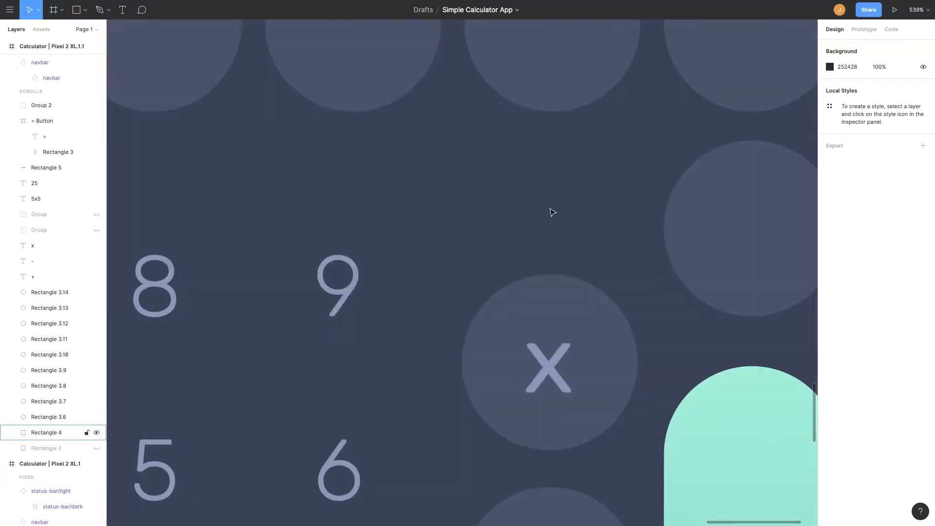
pyautogui.click(551, 211)
pyautogui.press('r')
pyautogui.scroll(5, 538, 180)
pyautogui.moveTo(515, 145); pyautogui.dragTo(551, 180)
pyautogui.moveTo(877, 101); pyautogui.dragTo(892, 102)
pyautogui.moveTo(538, 167)
pyautogui.mouseDown()
pyautogui.moveTo(545, 263)
pyautogui.moveTo(537, 280)
pyautogui.mouseUp()
pyautogui.click(491, 237)
# Draw a 14 x 2 bar between the dots and move the lower dot closer to it.
pyautogui.press('r')
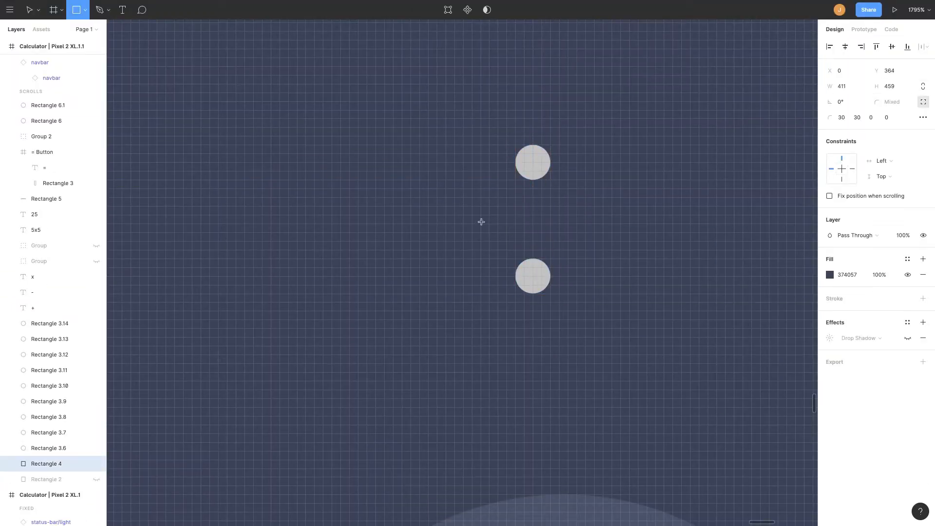
pyautogui.moveTo(464, 206)
pyautogui.mouseDown()
pyautogui.moveTo(595, 231)
pyautogui.moveTo(595, 224)
pyautogui.mouseUp()
pyautogui.moveTo(546, 220); pyautogui.dragTo(546, 202)
pyautogui.moveTo(464, 198); pyautogui.dragTo(472, 197)
pyautogui.moveTo(535, 201); pyautogui.dragTo(535, 210)
pyautogui.moveTo(543, 282); pyautogui.dragTo(543, 256)
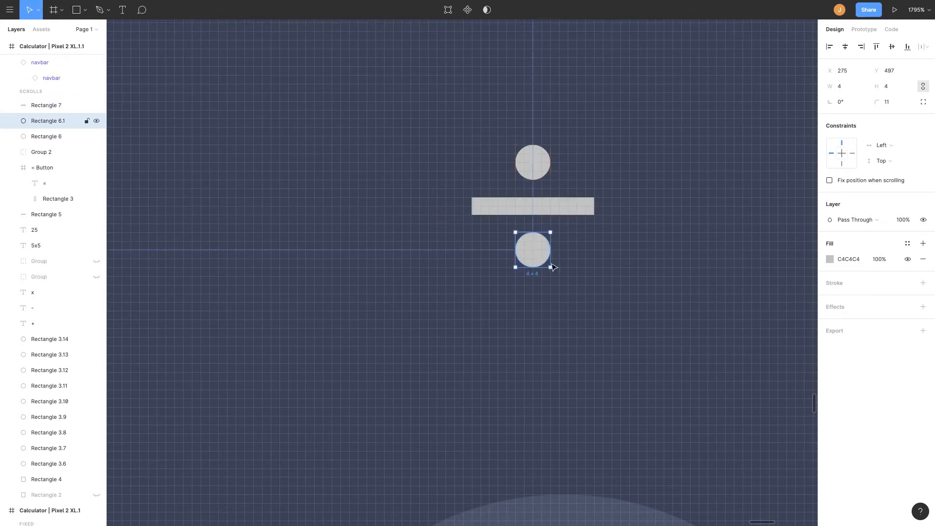
# Set a 0.5 corner radius on the division bar.
pyautogui.scroll(-5, 538, 235)
pyautogui.scroll(5, 528, 237)
pyautogui.click(540, 204)
pyautogui.click(888, 101)
pyautogui.write('.5')
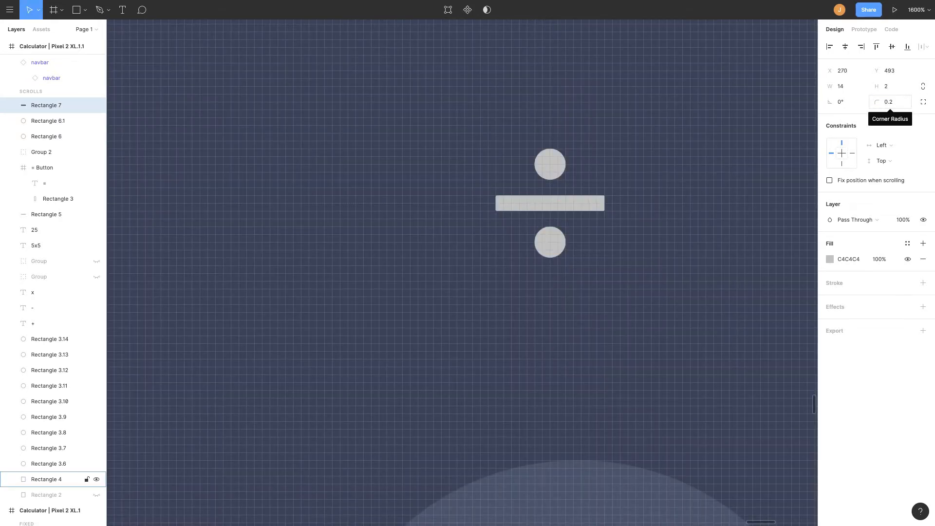
pyautogui.press('Return')
# Group the two dots and the bar and flatten them into a single division-sign vector.
pyautogui.click(604, 239)
pyautogui.click(554, 242)
pyautogui.keyDown('shift'); pyautogui.click(559, 207); pyautogui.keyUp('shift')
pyautogui.keyDown('shift'); pyautogui.click(554, 171); pyautogui.keyUp('shift')
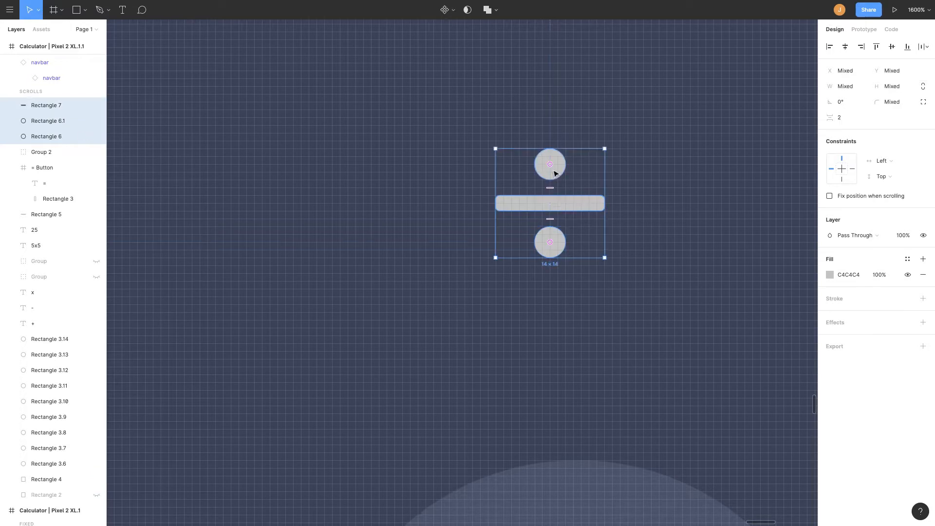
pyautogui.press('super+g')
pyautogui.rightClick(555, 168)
pyautogui.click(579, 299)
# Resize the division sign to about 22 x 22 and colour it with the eyedropper to match the x label.
pyautogui.scroll(-5, 530, 156)
pyautogui.moveTo(539, 137); pyautogui.dragTo(557, 118)
pyautogui.moveTo(540, 154); pyautogui.dragTo(537, 182)
pyautogui.scroll(5, 537, 184)
pyautogui.click(830, 260)
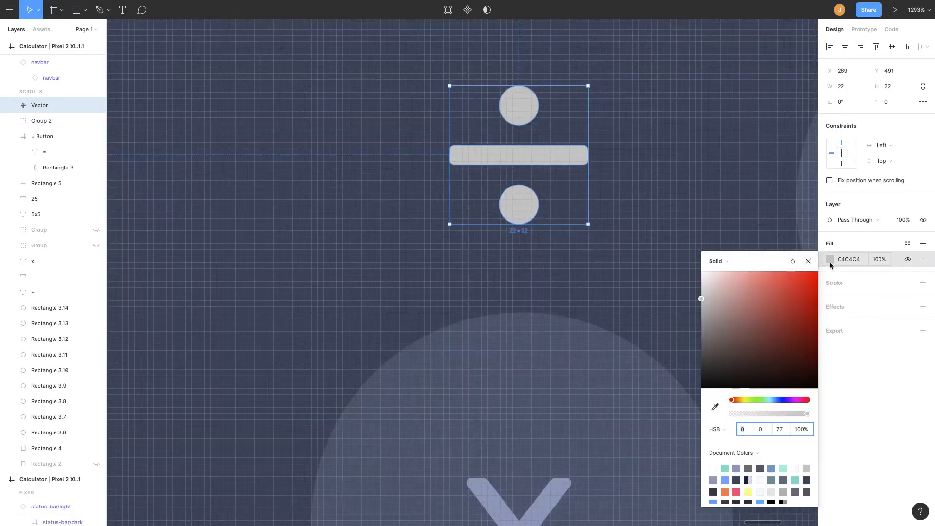
pyautogui.click(714, 408)
pyautogui.click(554, 487)
pyautogui.click(809, 262)
# Move the ÷, x, - and + symbols out of the keypad into a column beside the frame.
pyautogui.scroll(-8, 546, 170)
pyautogui.hscroll(2, 544, 175)
pyautogui.moveTo(475, 170); pyautogui.dragTo(688, 176)
pyautogui.moveTo(475, 231); pyautogui.dragTo(688, 235)
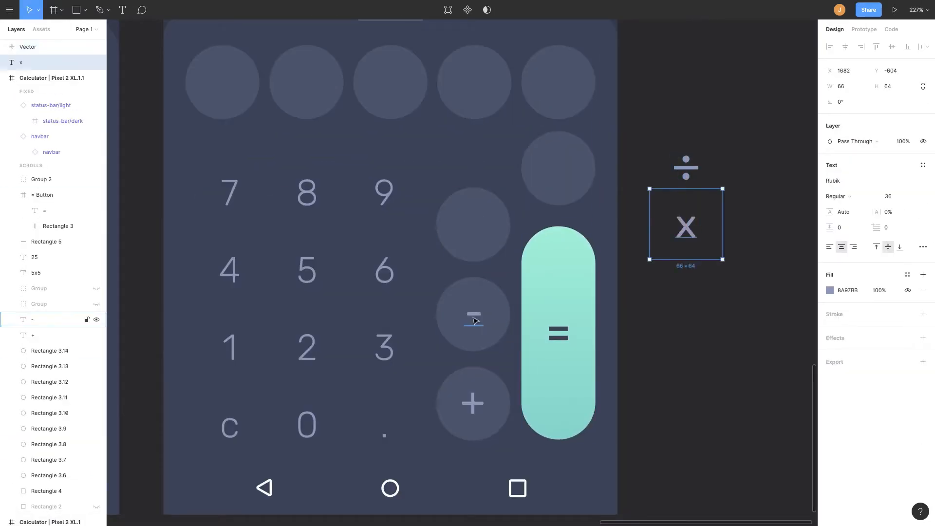
pyautogui.moveTo(474, 319); pyautogui.dragTo(687, 281)
pyautogui.moveTo(473, 407); pyautogui.dragTo(687, 345)
pyautogui.click(692, 384)
# Try to insert a special character into a copy of the x symbol through the emoji picker.
pyautogui.hscroll(1, 691, 383)
pyautogui.scroll(-2, 692, 384)
pyautogui.scroll(1, 692, 384)
pyautogui.click(683, 304)
pyautogui.hscroll(1, 683, 304)
pyautogui.keyDown('alt'); pyautogui.moveTo(617, 302); pyautogui.dragTo(617, 193); pyautogui.keyUp('alt')
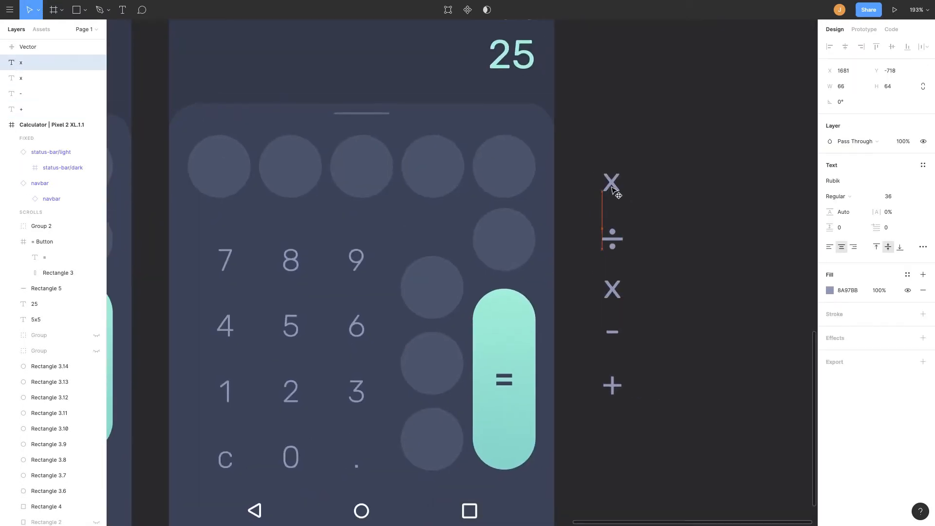
pyautogui.doubleClick(617, 193)
pyautogui.press('BackSpace')
pyautogui.press('super+space')
pyautogui.press('ctrl+super+space')
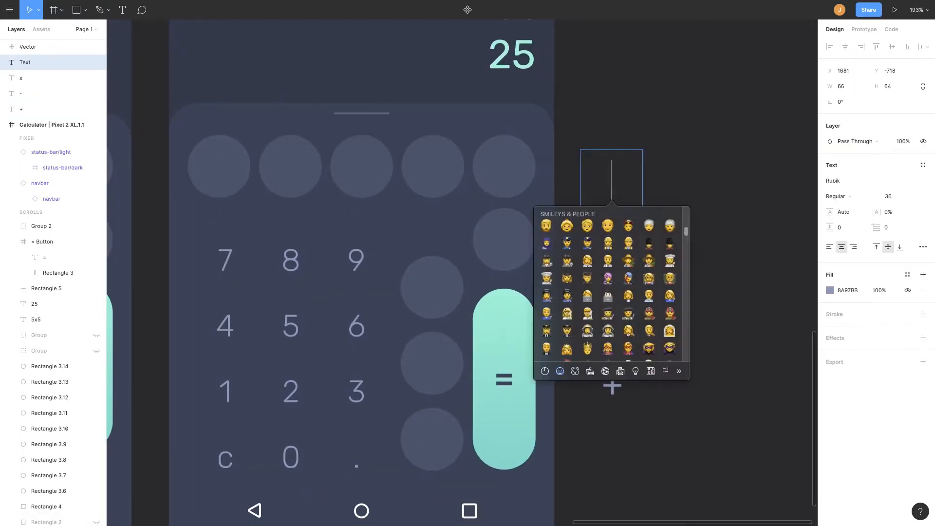
# Search the web for pi unicode and copy the π character from a result page.
pyautogui.press('super+t')
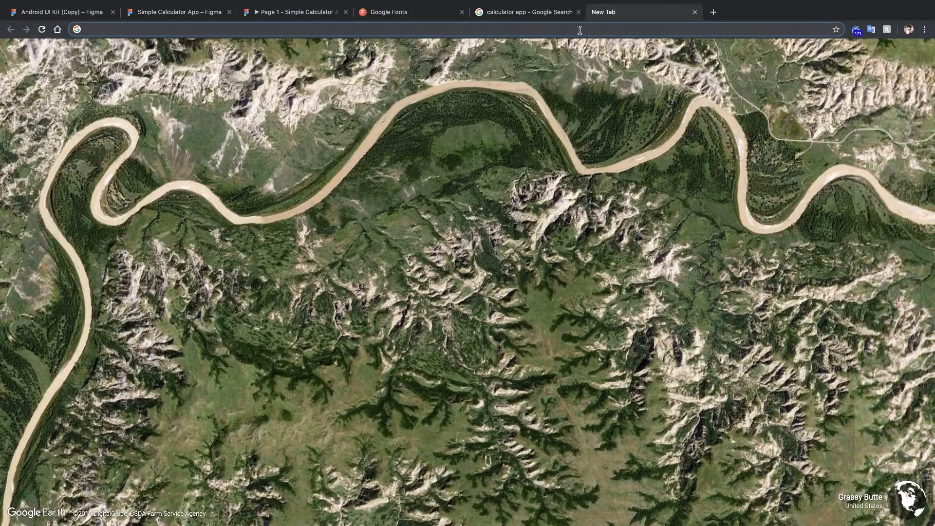
pyautogui.write('pi unicode')
pyautogui.press('Return')
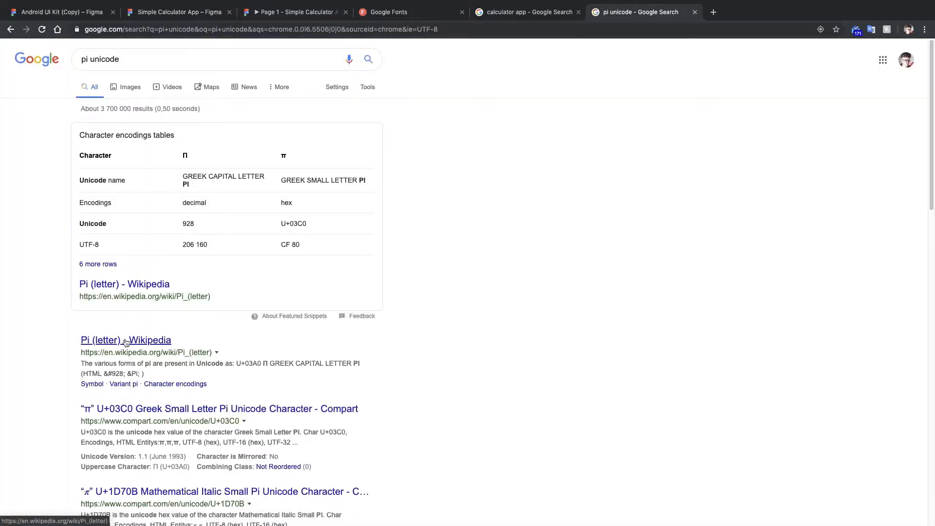
pyautogui.scroll(-2, 128, 343)
pyautogui.click(135, 340)
pyautogui.doubleClick(497, 215)
pyautogui.press('super+c')
# Back in Figma, duplicate the x symbol above the column and paste π into the copy.
pyautogui.click(206, 18)
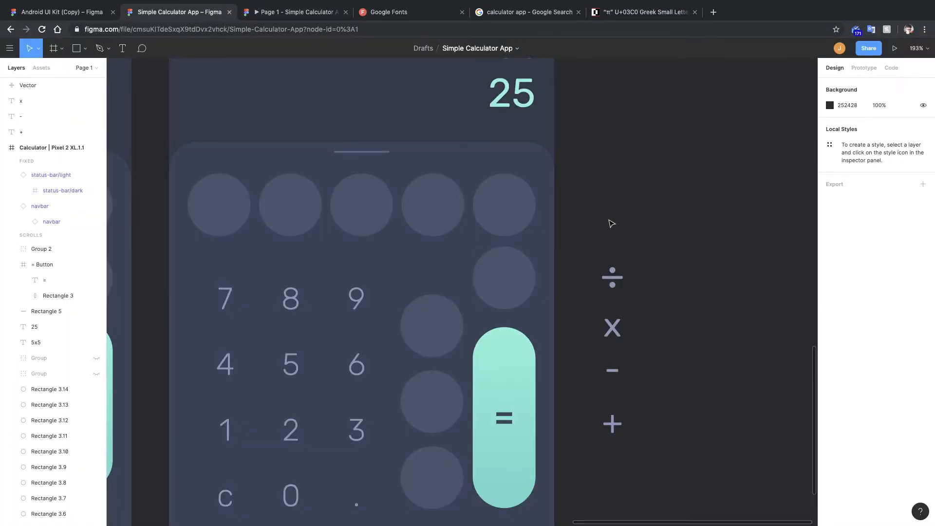
pyautogui.click(614, 323)
pyautogui.keyDown('alt'); pyautogui.moveTo(615, 323); pyautogui.dragTo(615, 226); pyautogui.keyUp('alt')
pyautogui.doubleClick(617, 229)
pyautogui.press('super+v')
pyautogui.click(702, 235)
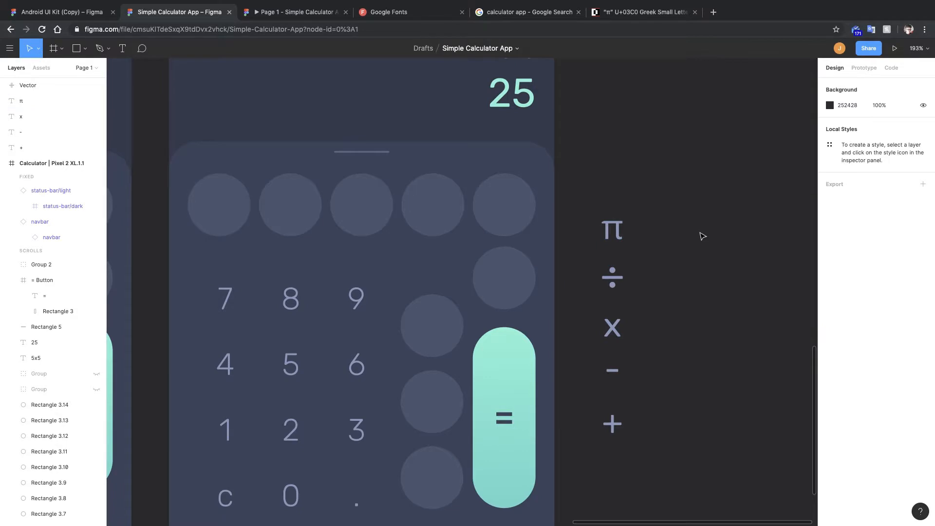
# Duplicate the π symbol above itself and change the copy to %.
pyautogui.hscroll(1, 701, 236)
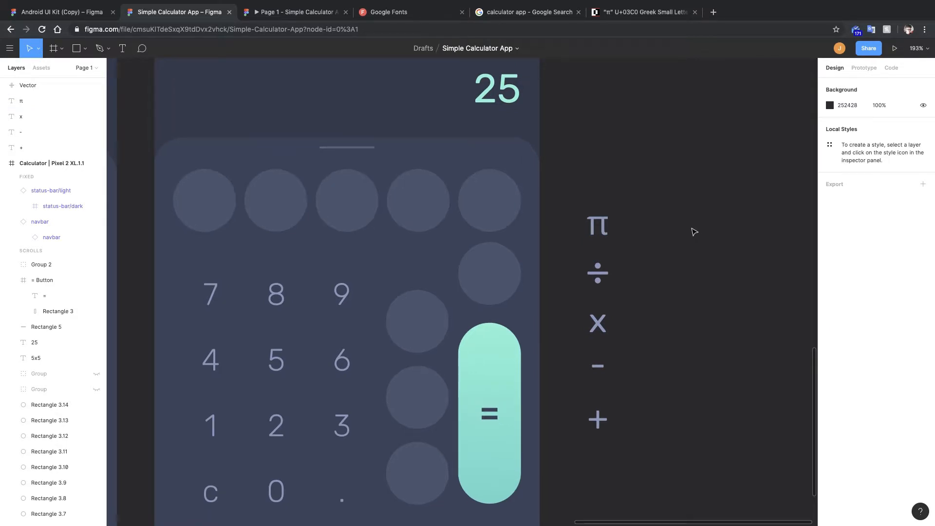
pyautogui.keyDown('alt'); pyautogui.moveTo(606, 230); pyautogui.dragTo(605, 187); pyautogui.keyUp('alt')
pyautogui.doubleClick(606, 186)
pyautogui.write('%')
pyautogui.click(703, 217)
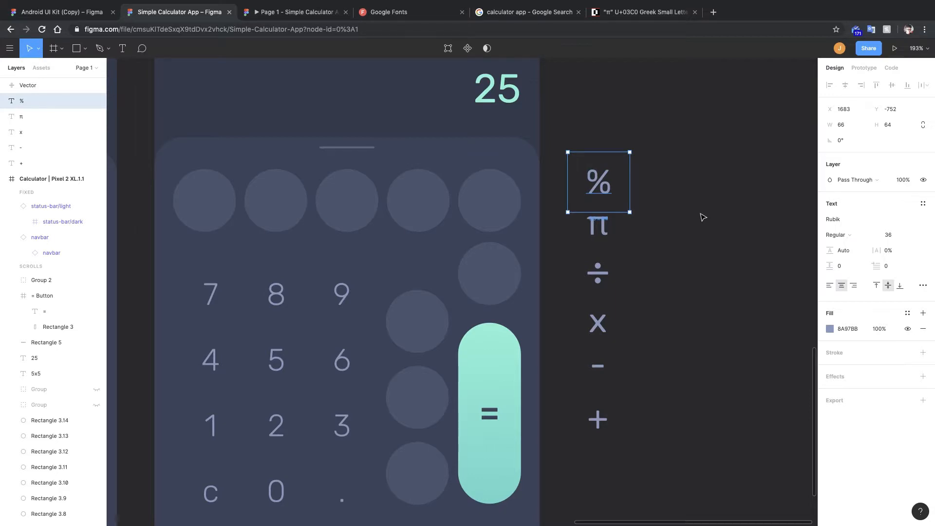
# Duplicate the % symbol and change the copy's text to e.
pyautogui.hotkey('ctrl', 'd')
pyautogui.doubleClick(666, 186)
pyautogui.write('e')
pyautogui.press('Escape')
# Duplicate the e symbol beside itself and change the copy to ln.
pyautogui.hotkey('ctrl', 'd')
pyautogui.hscroll(3, 714, 207)
pyautogui.doubleClick(647, 176)
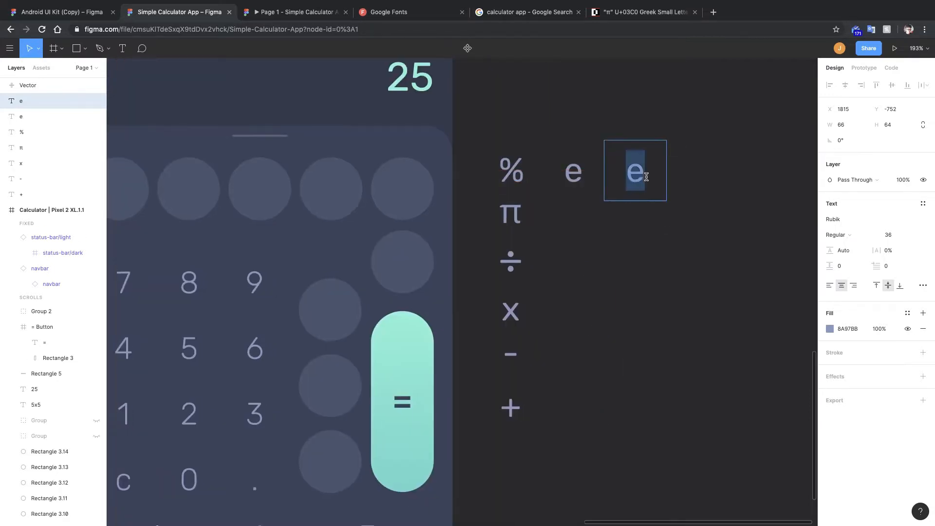
pyautogui.write('ln')
pyautogui.press('Escape')
# Duplicate the ln symbol and change the copy to log.
pyautogui.hotkey('ctrl', 'd')
pyautogui.doubleClick(691, 171)
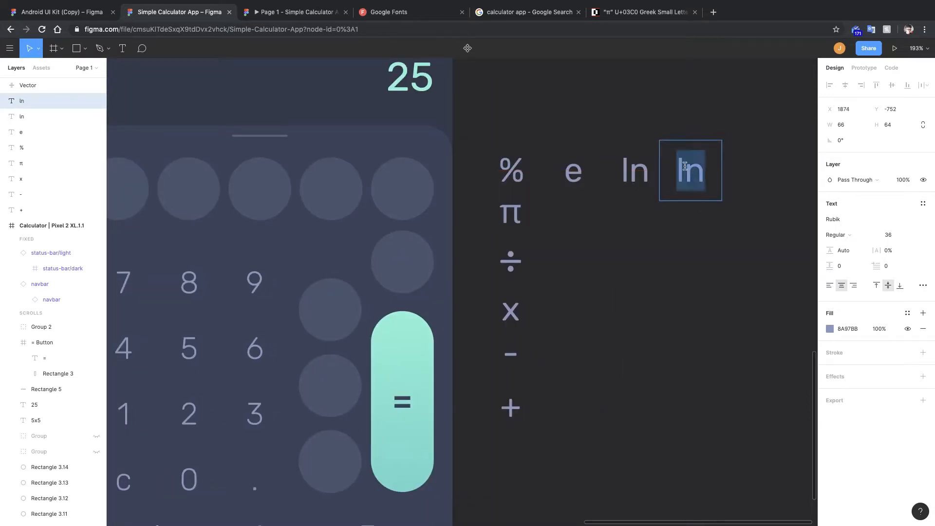
pyautogui.write('log')
pyautogui.press('Escape')
# Duplicate the log symbol and change the copy to sin.
pyautogui.hotkey('ctrl', 'd')
pyautogui.hscroll(3, 681, 219)
pyautogui.doubleClick(640, 198)
pyautogui.write('sin')
pyautogui.press('Escape')
# Make two more copies of sin along the row and change them to cos and tan.
pyautogui.hscroll(3, 543, 338)
pyautogui.hotkey('ctrl', 'd')
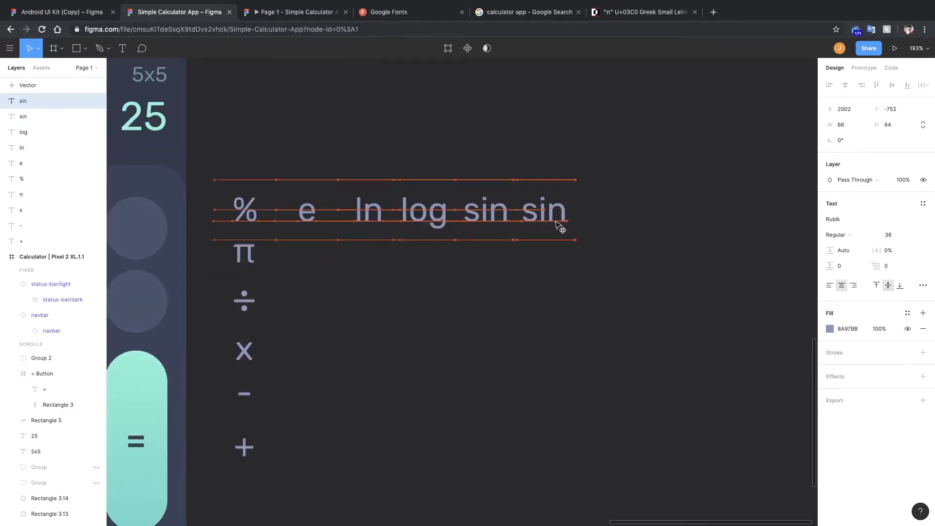
pyautogui.hotkey('ctrl', 'd')
pyautogui.doubleClick(548, 210)
pyautogui.write('cos')
pyautogui.press('Escape')
pyautogui.doubleClick(610, 210)
pyautogui.write('tan')
pyautogui.press('Escape')
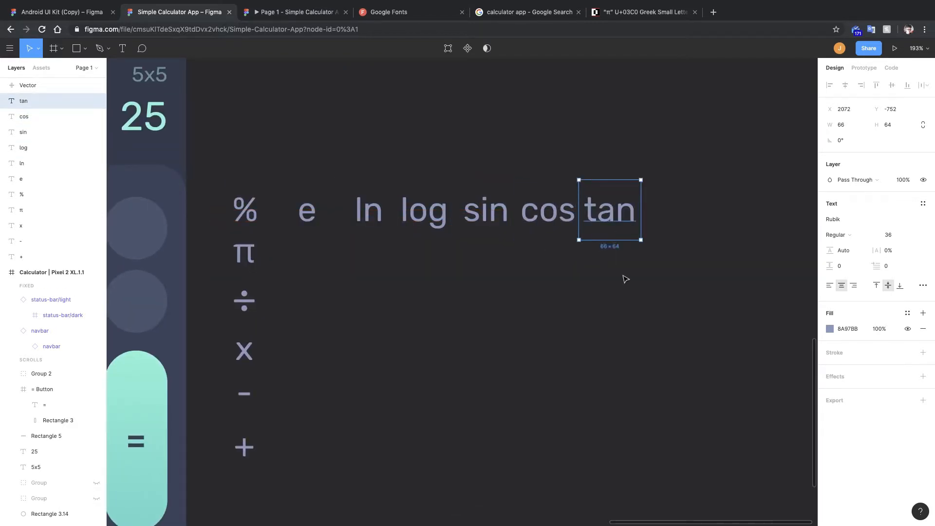
# Duplicate tan to its right and change the copy to ^.
pyautogui.click(637, 263)
pyautogui.moveTo(616, 212); pyautogui.dragTo(677, 211)
pyautogui.doubleClick(677, 210)
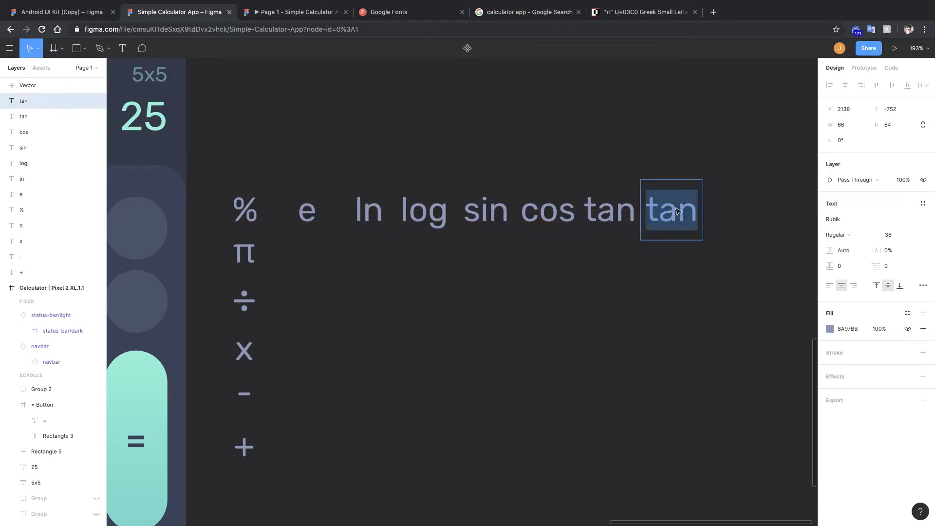
pyautogui.write('^')
# Move the ÷, x, - and + symbols down and to the right as a column below the other symbols.
pyautogui.click(716, 299)
pyautogui.scroll(-5, 662, 258)
pyautogui.scroll(-1, 609, 255)
pyautogui.click(561, 189)
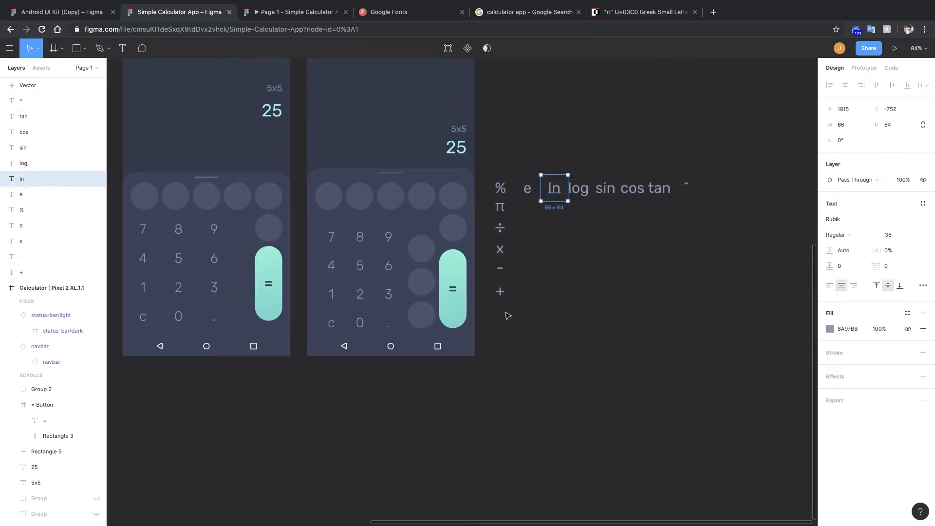
pyautogui.moveTo(501, 294); pyautogui.dragTo(546, 327)
pyautogui.moveTo(501, 269); pyautogui.dragTo(547, 309)
pyautogui.moveTo(501, 252); pyautogui.dragTo(546, 293)
pyautogui.moveTo(500, 227); pyautogui.dragTo(547, 256)
# Arrange ln, log, sin, cos and tan into a top row and place e and ^ beside π.
pyautogui.moveTo(527, 189); pyautogui.dragTo(498, 172)
pyautogui.moveTo(578, 188); pyautogui.dragTo(528, 170)
pyautogui.moveTo(610, 187); pyautogui.dragTo(558, 170)
pyautogui.moveTo(632, 188); pyautogui.dragTo(580, 171)
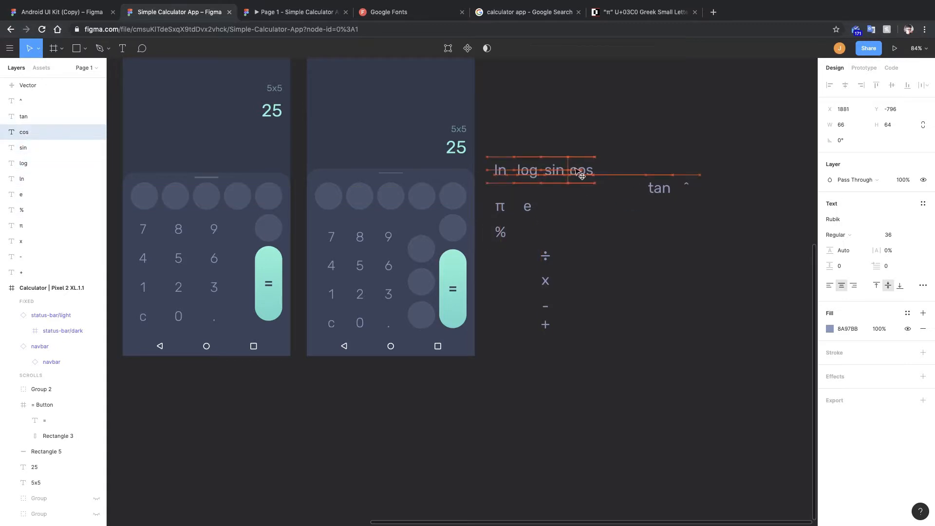
pyautogui.moveTo(661, 188); pyautogui.dragTo(610, 170)
pyautogui.moveTo(682, 185); pyautogui.dragTo(579, 206)
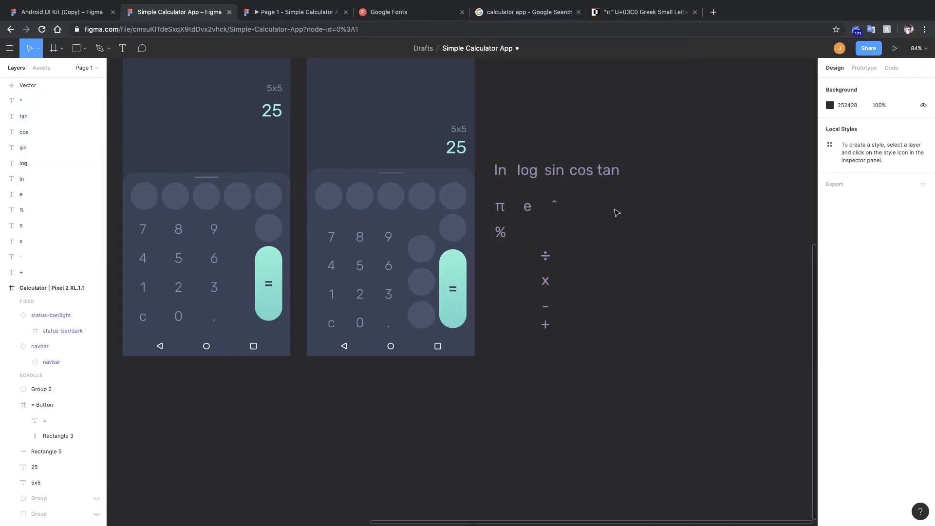
# Search a Unicode character site for square root and copy the √ character.
pyautogui.click(645, 12)
pyautogui.click(494, 54)
pyautogui.write('squarer')
pyautogui.press('BackSpace')
pyautogui.write('root')
pyautogui.press('Return')
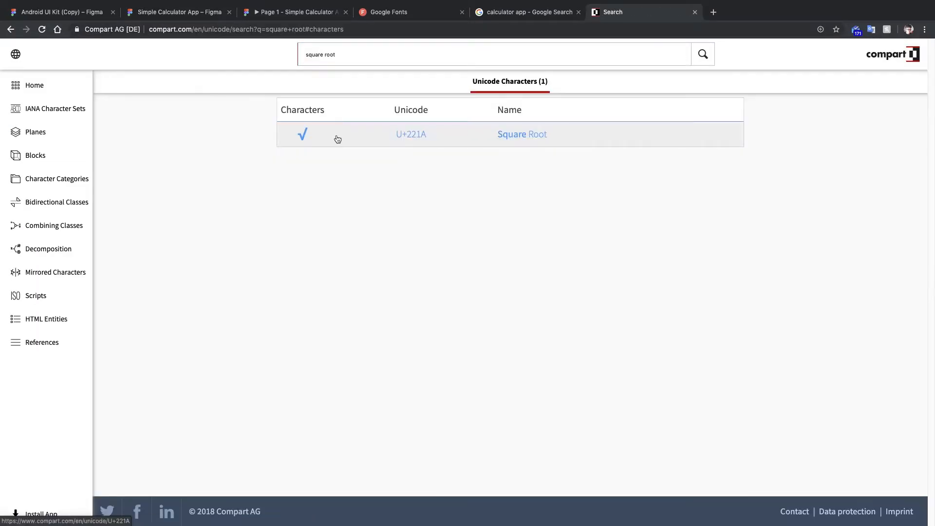
pyautogui.click(336, 136)
pyautogui.moveTo(487, 205); pyautogui.dragTo(583, 207)
# Back in Figma, add a symbol copy next to ^ and paste √ into it.
pyautogui.click(179, 12)
pyautogui.doubleClick(583, 206)
pyautogui.write('√')
pyautogui.click(626, 215)
pyautogui.hscroll(1, 626, 215)
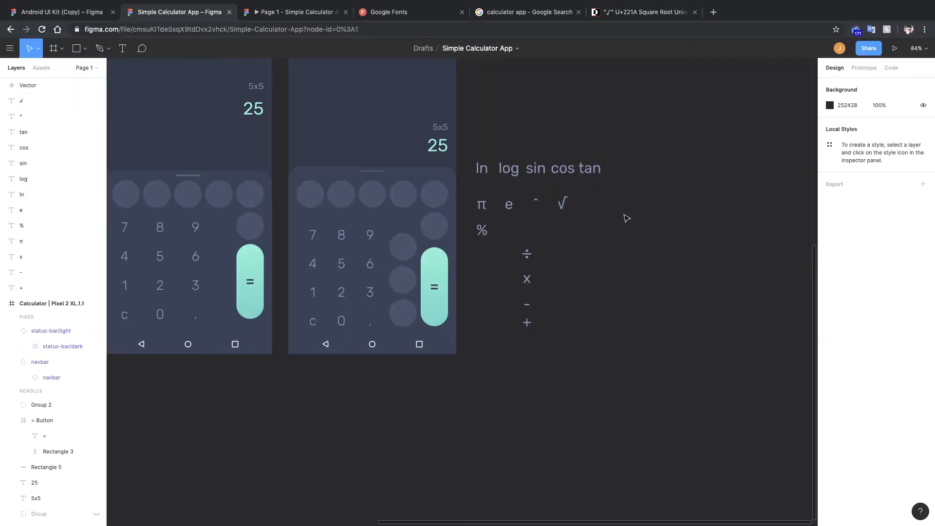
# Draw a 60 x 60 rectangle beside the operator column.
pyautogui.scroll(2, 639, 203)
pyautogui.hscroll(-1, 461, 236)
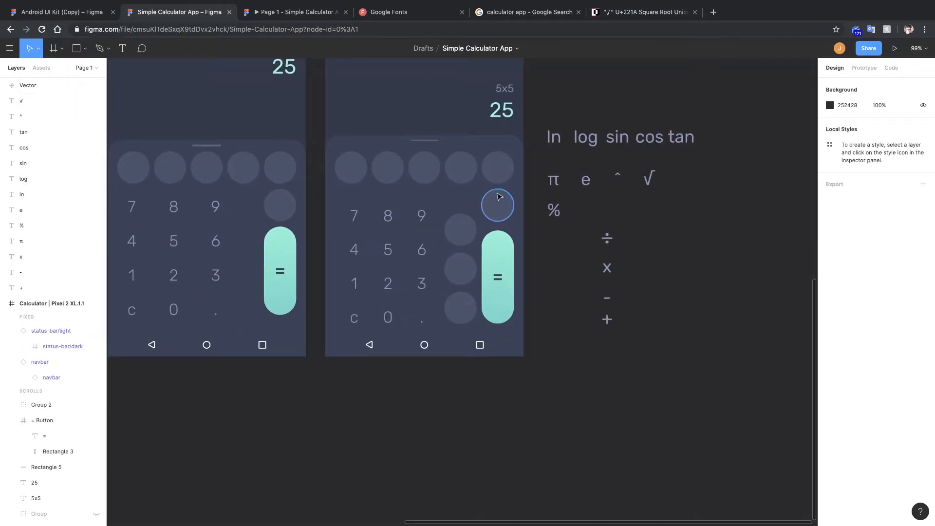
pyautogui.moveTo(587, 111); pyautogui.dragTo(579, 176)
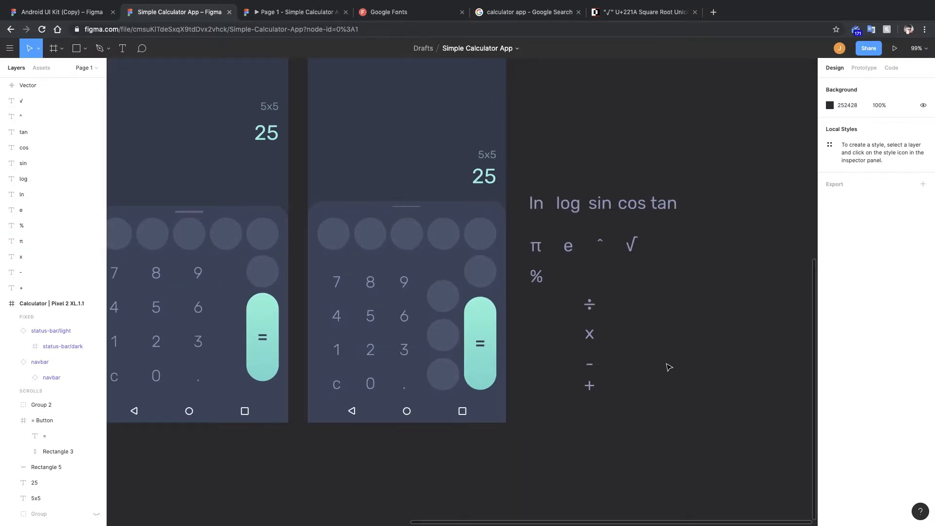
pyautogui.hscroll(1, 669, 368)
pyautogui.press('r')
pyautogui.moveTo(612, 342); pyautogui.dragTo(642, 370)
# Round the rectangle's corners to 30 and set its fill to 48526B.
pyautogui.scroll(3, 631, 359)
pyautogui.hscroll(-1, 633, 359)
pyautogui.doubleClick(310, 279)
pyautogui.click(689, 344)
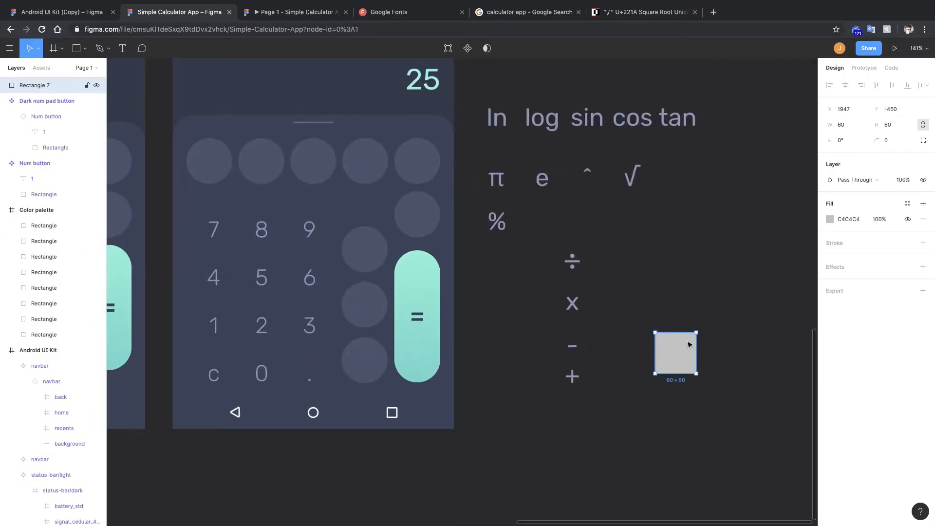
pyautogui.moveTo(876, 143); pyautogui.dragTo(900, 143)
pyautogui.click(830, 220)
pyautogui.click(735, 429)
pyautogui.click(747, 441)
pyautogui.click(810, 221)
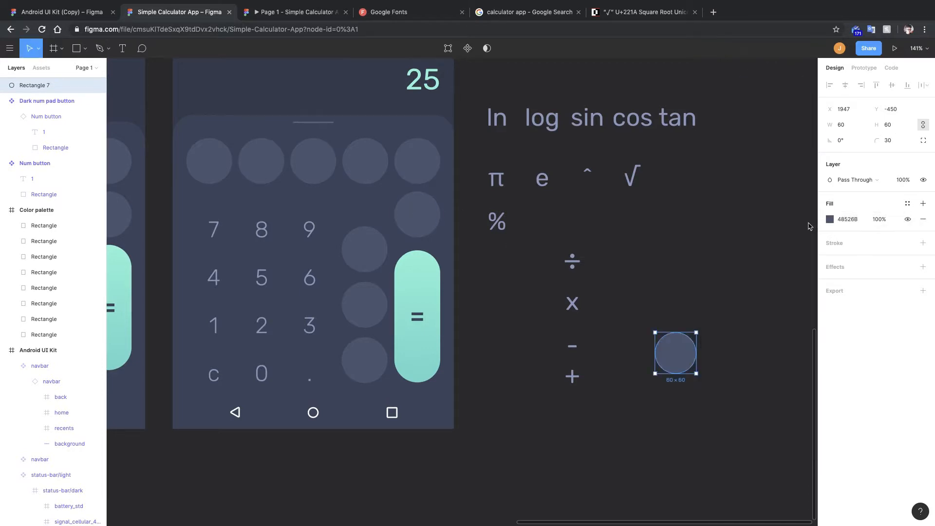
# Move the + symbol onto the circle and wrap both in a frame.
pyautogui.click(581, 380)
pyautogui.moveTo(583, 384); pyautogui.dragTo(680, 358)
pyautogui.click(678, 356)
pyautogui.keyDown('shift'); pyautogui.click(714, 382); pyautogui.keyUp('shift')
pyautogui.press('super+alt+f')
pyautogui.click(714, 382)
pyautogui.keyDown('shift'); pyautogui.click(684, 358); pyautogui.keyUp('shift')
pyautogui.press('super+alt+g')
# Shrink the frame to 60 x 60 around the circle and center the + inside it.
pyautogui.moveTo(42, 117); pyautogui.dragTo(44, 98)
pyautogui.doubleClick(34, 90)
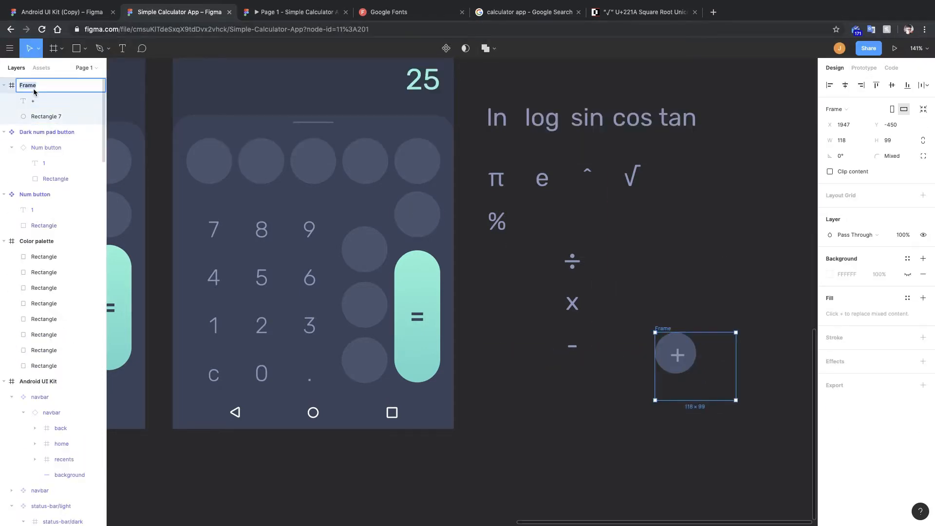
pyautogui.press('Return')
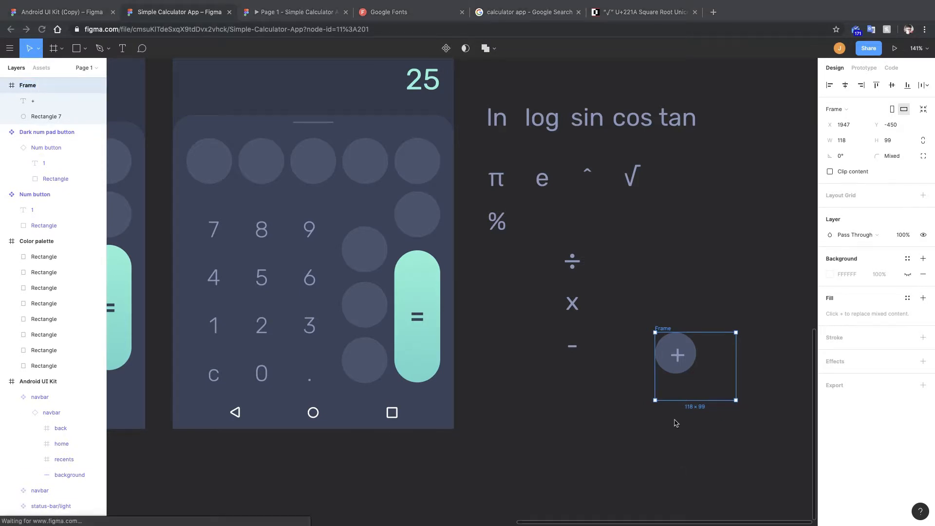
pyautogui.moveTo(736, 400); pyautogui.dragTo(720, 385)
pyautogui.scroll(10, 712, 377)
pyautogui.moveTo(560, 281); pyautogui.dragTo(559, 275)
pyautogui.moveTo(657, 367); pyautogui.dragTo(621, 349)
pyautogui.moveTo(539, 255); pyautogui.dragTo(539, 262)
pyautogui.moveTo(620, 353); pyautogui.dragTo(640, 349)
# Set the + symbol's font size to 28.
pyautogui.click(46, 117)
pyautogui.click(27, 85)
pyautogui.click(33, 101)
pyautogui.doubleClick(556, 279)
pyautogui.click(888, 313)
pyautogui.press('Down')
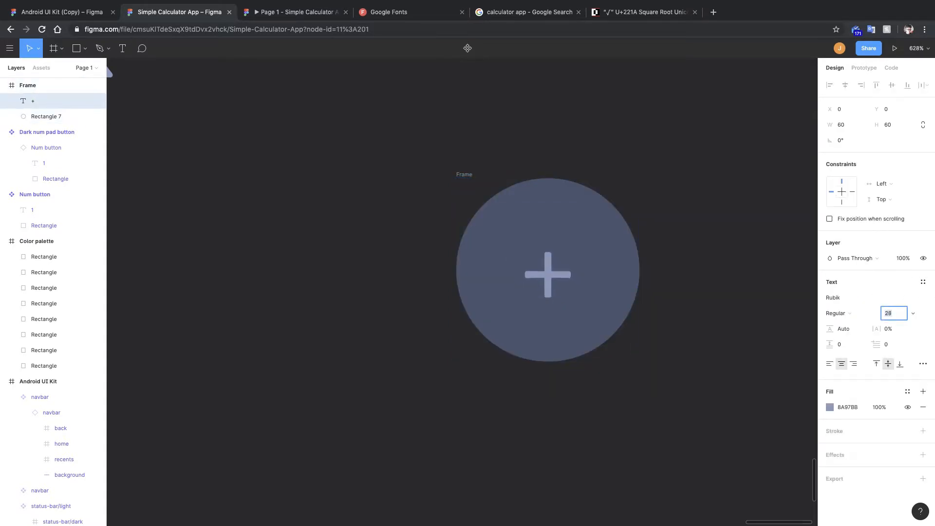
pyautogui.press('Return')
# Rename the frame to Button.
pyautogui.scroll(-10, 712, 311)
pyautogui.doubleClick(666, 278)
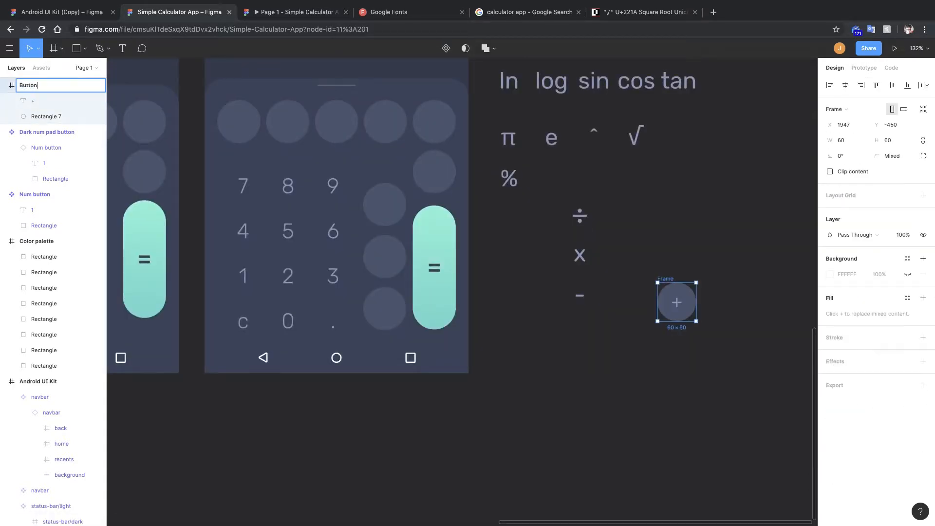
pyautogui.press('Return')
# Narrow the = button to 60 px wide.
pyautogui.click(615, 313)
pyautogui.hscroll(3, 565, 338)
pyautogui.click(610, 253)
pyautogui.hscroll(-2, 622, 309)
pyautogui.click(396, 287)
pyautogui.click(639, 284)
pyautogui.click(385, 297)
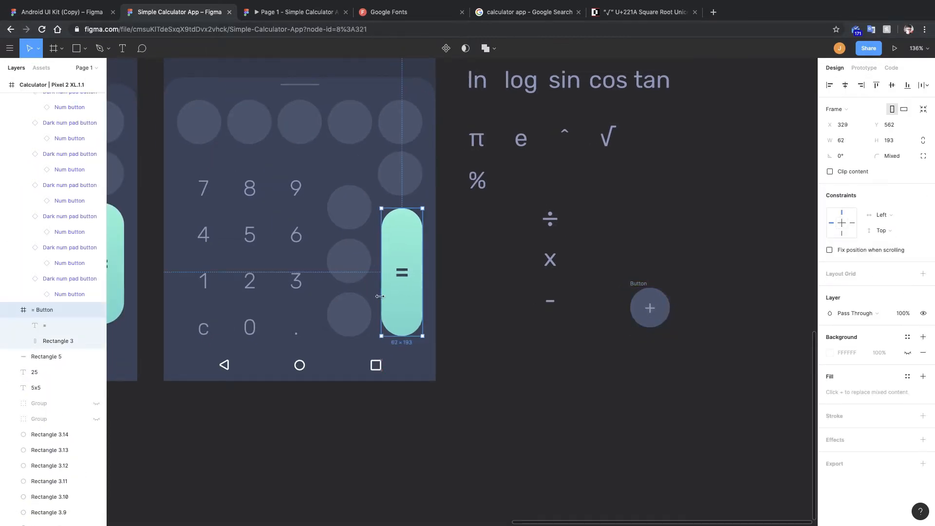
pyautogui.moveTo(379, 296); pyautogui.dragTo(381, 296)
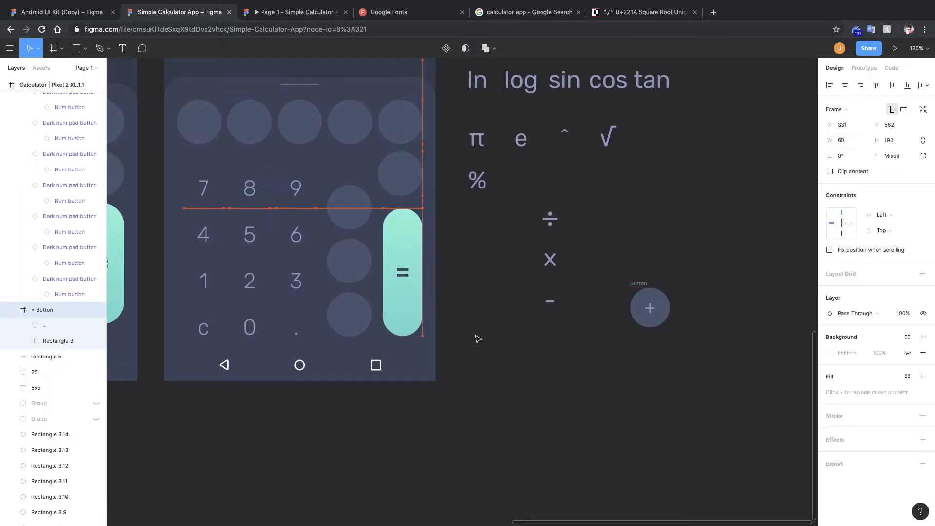
# Delete the empty circle keys in the keypad's top row and operator column.
pyautogui.click(352, 314)
pyautogui.keyDown('shift'); pyautogui.click(356, 268); pyautogui.keyUp('shift')
pyautogui.keyDown('shift'); pyautogui.click(351, 208); pyautogui.keyUp('shift')
pyautogui.keyDown('shift'); pyautogui.click(400, 174); pyautogui.keyUp('shift')
pyautogui.keyDown('shift'); pyautogui.click(399, 124); pyautogui.keyUp('shift')
pyautogui.keyDown('shift'); pyautogui.click(351, 124); pyautogui.keyUp('shift')
pyautogui.keyDown('shift'); pyautogui.click(304, 131); pyautogui.keyUp('shift')
pyautogui.press('Delete')
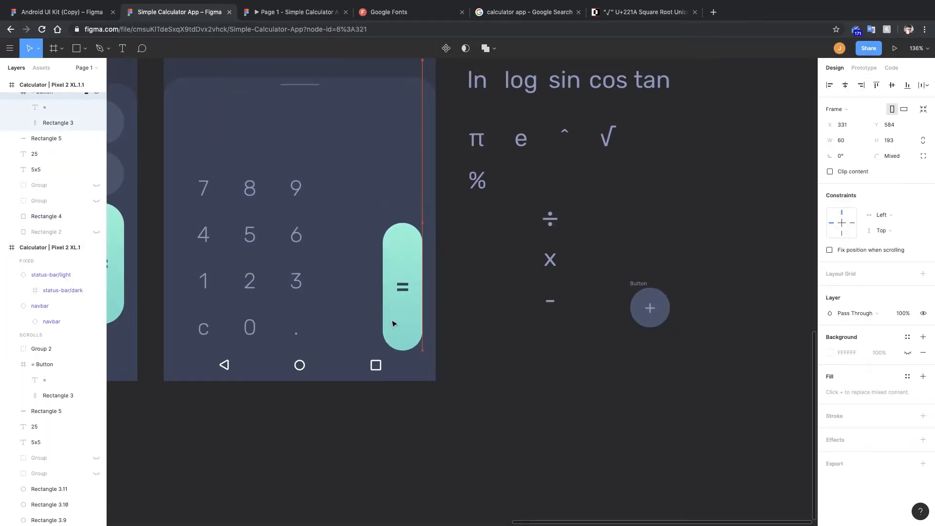
pyautogui.moveTo(392, 321); pyautogui.dragTo(392, 320)
pyautogui.press('super+z')
pyautogui.moveTo(254, 326); pyautogui.dragTo(255, 328)
# Turn Button into a component and place an instance at the first top-row key position of the keypad.
pyautogui.rightClick(643, 284)
pyautogui.click(656, 393)
pyautogui.keyDown('alt'); pyautogui.moveTo(663, 311); pyautogui.dragTo(430, 282); pyautogui.keyUp('alt')
pyautogui.hotkey('shift', 'Left')
pyautogui.hotkey('shift', 'Left')
pyautogui.hotkey('shift', 'Right')
# Duplicate the Button instance to fill the keypad's top row and operator column.
pyautogui.scroll(2, 372, 315)
pyautogui.press('super+d')
pyautogui.hotkey('shift', 'Up')
pyautogui.press('super+d')
pyautogui.press('super+d')
pyautogui.keyDown('alt'); pyautogui.moveTo(419, 185); pyautogui.dragTo(395, 191); pyautogui.keyUp('alt')
pyautogui.click(554, 241)
pyautogui.scroll(3, 497, 239)
pyautogui.click(441, 238)
pyautogui.press('super+d')
pyautogui.hotkey('shift', 'Up')
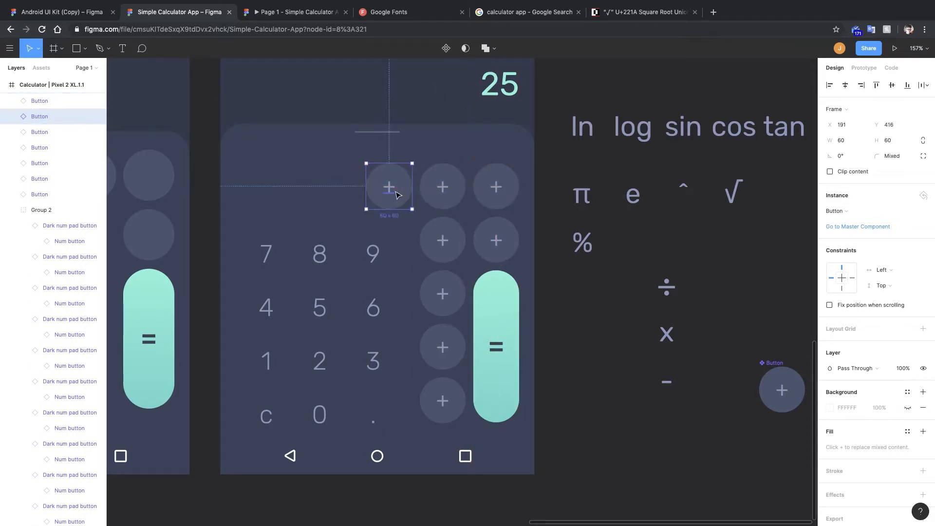
pyautogui.press('super+d')
pyautogui.press('super+d')
# Change the labels of two operator-column buttons to - and x.
pyautogui.scroll(-4, 431, 203)
pyautogui.scroll(5, 515, 247)
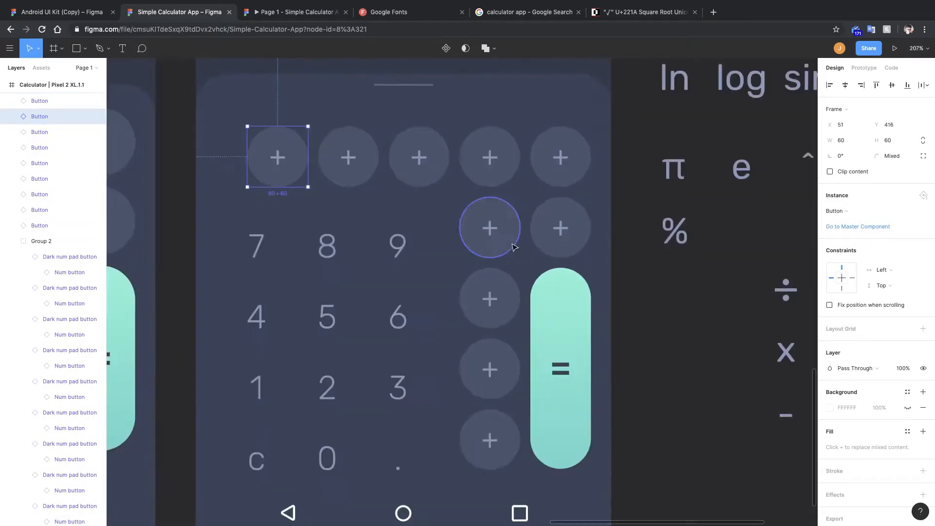
pyautogui.scroll(-6, 513, 246)
pyautogui.scroll(3, 486, 308)
pyautogui.doubleClick(494, 302)
pyautogui.write('-')
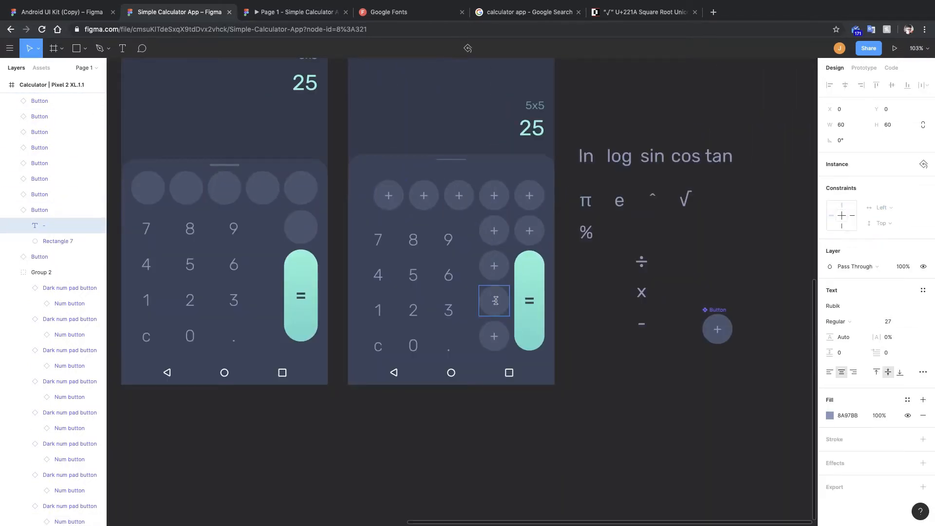
pyautogui.doubleClick(495, 266)
pyautogui.write('x')
# Replace the label of the button above x with the ÷ symbol and adjust its size.
pyautogui.doubleClick(495, 233)
pyautogui.press('BackSpace')
pyautogui.click(580, 264)
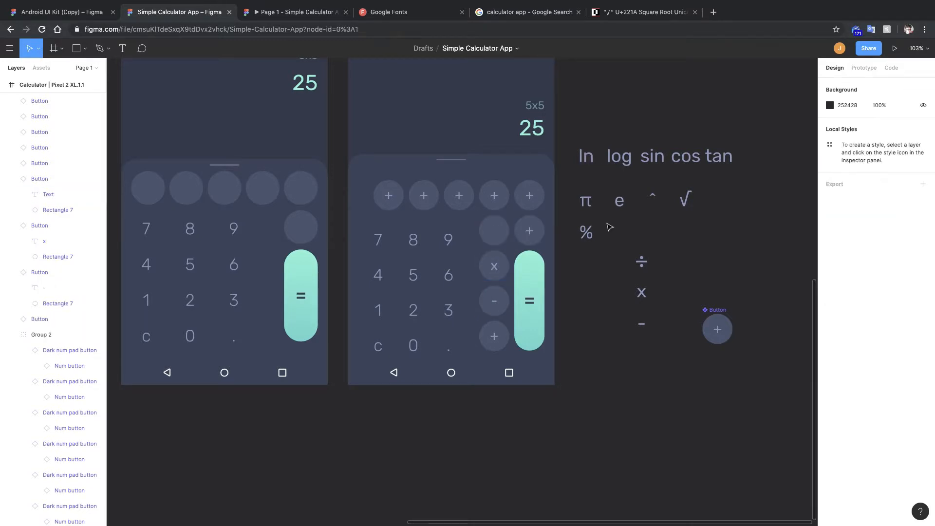
pyautogui.moveTo(642, 266); pyautogui.dragTo(500, 221)
pyautogui.scroll(6, 496, 234)
pyautogui.click(923, 126)
pyautogui.click(884, 127)
pyautogui.press('Down')
pyautogui.press('Down')
pyautogui.scroll(-6, 500, 220)
pyautogui.click(633, 254)
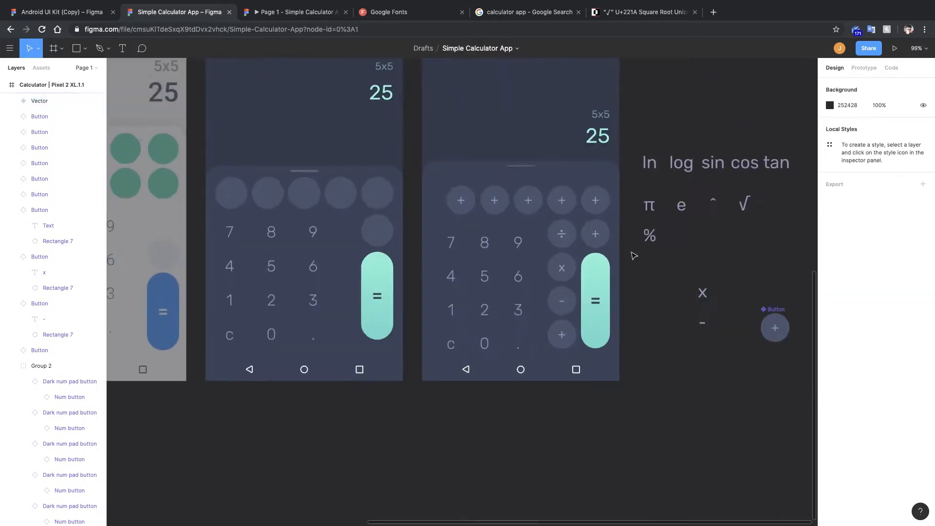
# Relabel the key beside the ÷ button as DEL with font size 17.
pyautogui.click(595, 234)
pyautogui.scroll(4, 595, 234)
pyautogui.doubleClick(595, 232)
pyautogui.write('DEL')
pyautogui.click(674, 273)
pyautogui.click(891, 321)
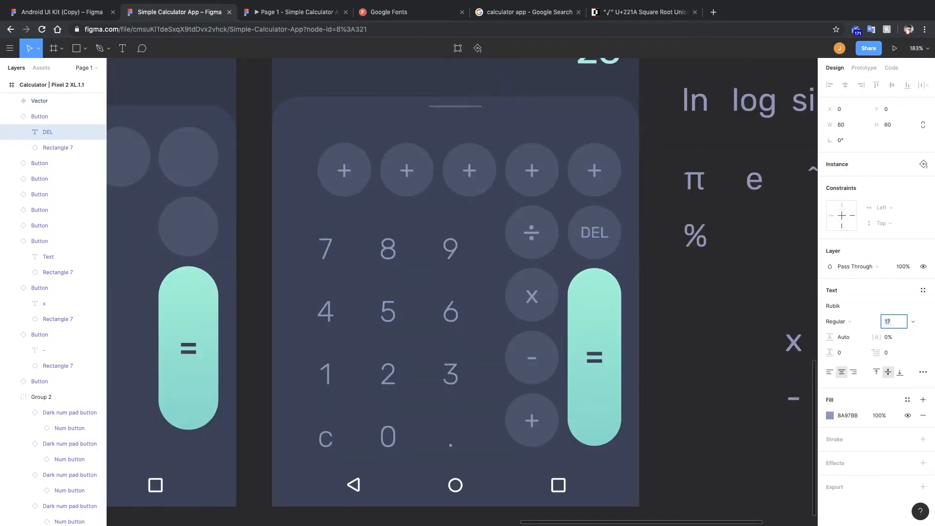
pyautogui.click(923, 372)
pyautogui.click(745, 338)
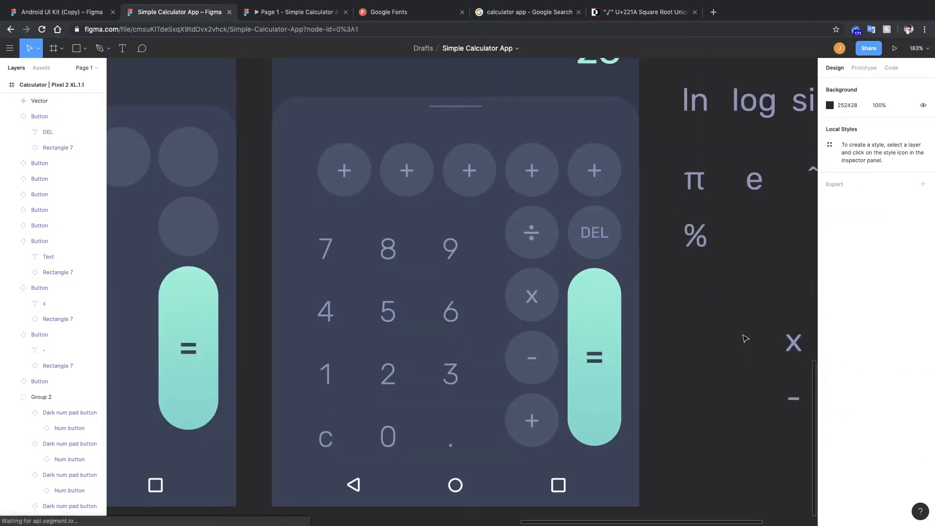
# Fill the DEL key's circle with a red colour.
pyautogui.scroll(5, 746, 338)
pyautogui.scroll(-4, 677, 193)
pyautogui.rightClick(597, 189)
pyautogui.doubleClick(587, 199)
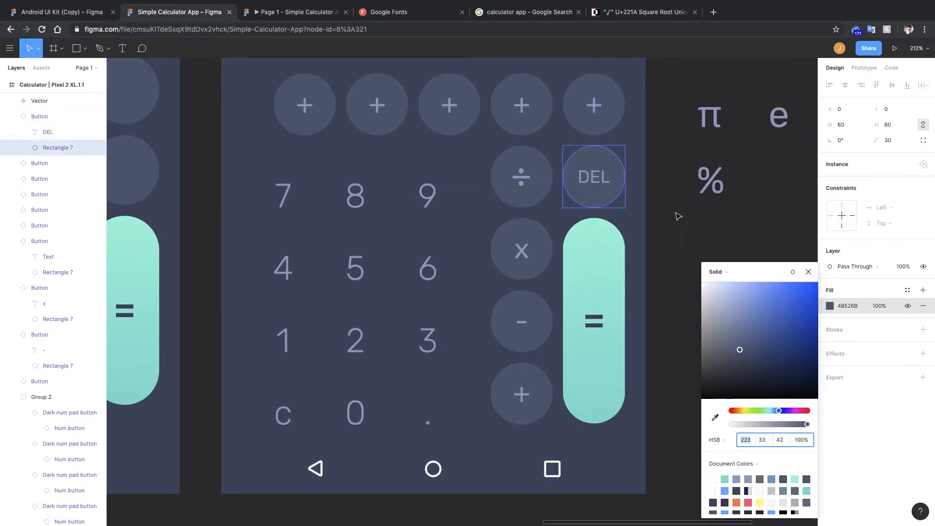
pyautogui.scroll(-4, 678, 216)
pyautogui.moveTo(801, 411); pyautogui.dragTo(805, 412)
pyautogui.moveTo(740, 349); pyautogui.dragTo(785, 283)
pyautogui.scroll(6, 563, 186)
pyautogui.moveTo(807, 424); pyautogui.dragTo(780, 425)
pyautogui.click(717, 419)
pyautogui.click(537, 202)
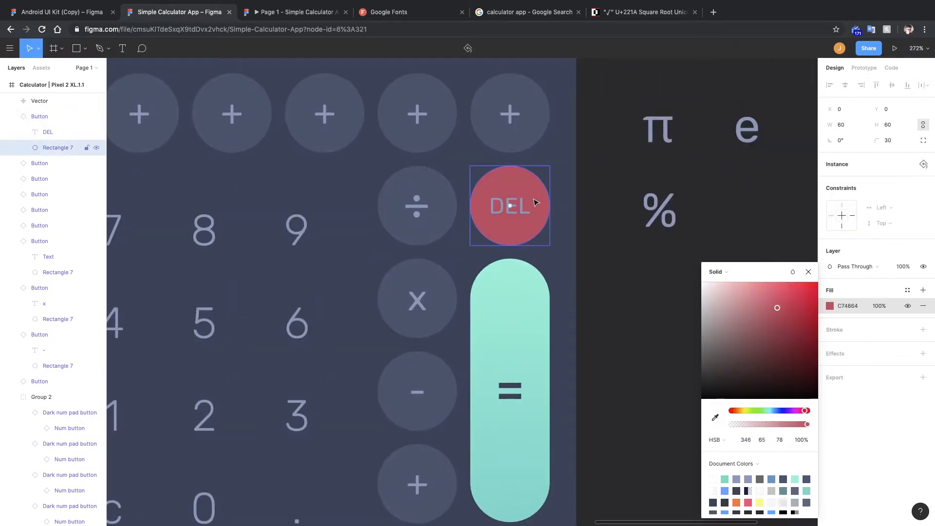
# Colour the DEL label light pink.
pyautogui.click(507, 208)
pyautogui.scroll(5, 513, 207)
pyautogui.click(830, 416)
pyautogui.click(715, 418)
pyautogui.click(567, 234)
pyautogui.moveTo(737, 292); pyautogui.dragTo(733, 274)
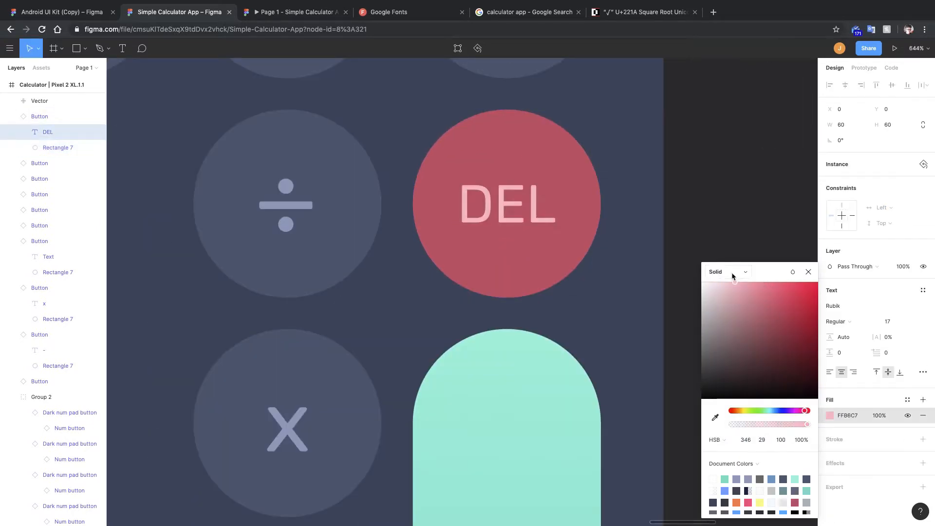
pyautogui.click(754, 255)
pyautogui.click(720, 279)
pyautogui.scroll(-10, 631, 225)
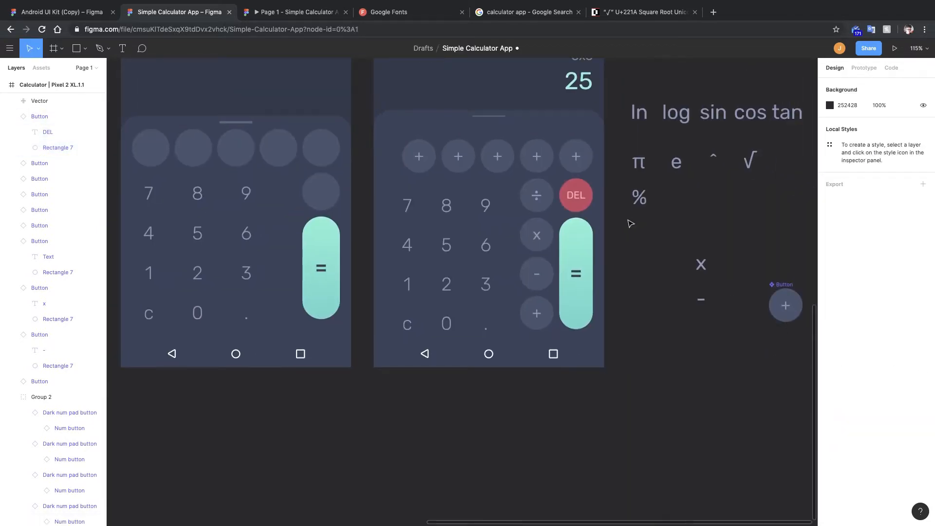
pyautogui.scroll(3, 648, 267)
pyautogui.click(525, 314)
pyautogui.keyDown('shift'); pyautogui.click(525, 315); pyautogui.keyUp('shift')
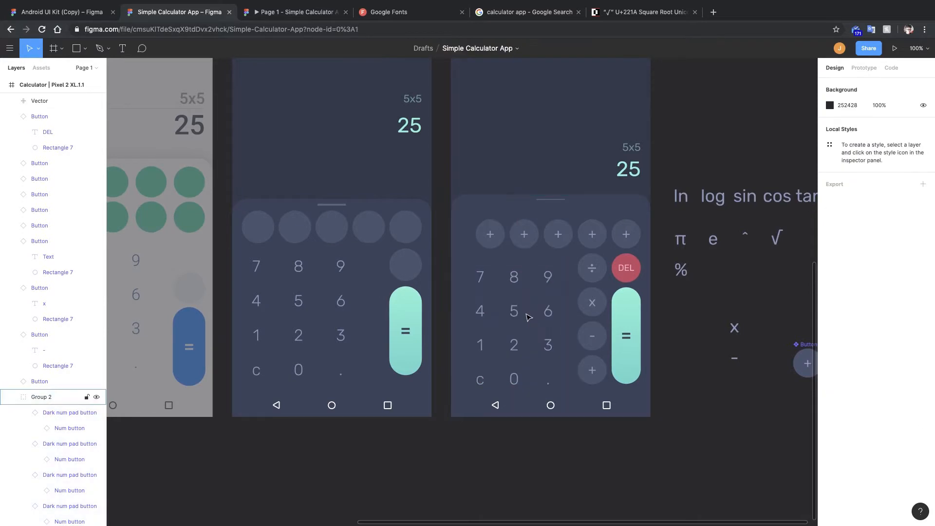
pyautogui.click(526, 316)
pyautogui.hotkey('shift', 'Left')
pyautogui.hotkey('shift', 'Left')
pyautogui.hotkey('shift', 'Left')
pyautogui.hotkey('shift', 'Right')
pyautogui.hotkey('shift', 'Right')
pyautogui.hotkey('shift', 'Right')
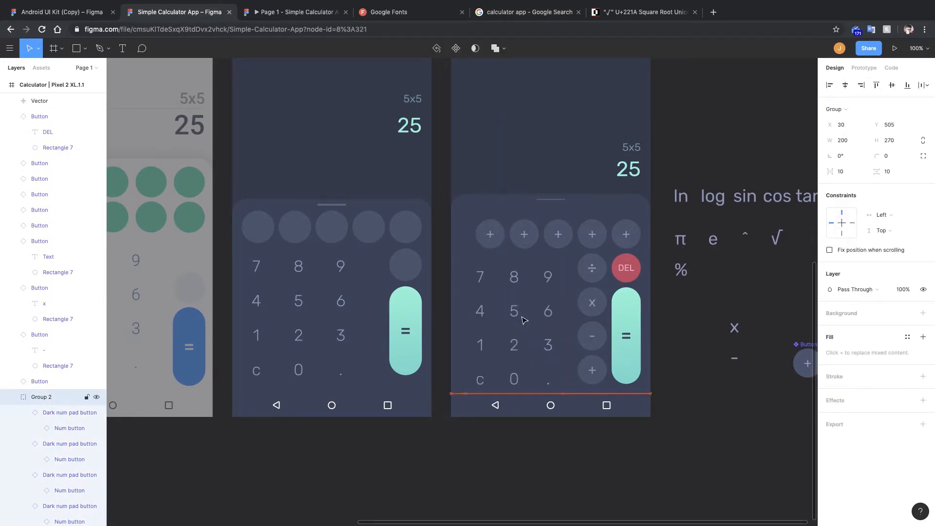
# Reposition the five top-row buttons and distribute them evenly across the row.
pyautogui.moveTo(467, 215); pyautogui.dragTo(632, 245)
pyautogui.scroll(3, 582, 237)
pyautogui.moveTo(560, 245); pyautogui.dragTo(539, 244)
pyautogui.moveTo(599, 233); pyautogui.dragTo(617, 232)
pyautogui.scroll(5, 667, 244)
pyautogui.click(603, 226)
pyautogui.press('Right')
pyautogui.scroll(-4, 511, 222)
pyautogui.hscroll(-2, 512, 223)
pyautogui.moveTo(687, 207); pyautogui.dragTo(288, 222)
pyautogui.click(621, 225)
pyautogui.keyDown('shift'); pyautogui.click(526, 224); pyautogui.keyUp('shift')
pyautogui.keyDown('shift'); pyautogui.click(438, 223); pyautogui.keyUp('shift')
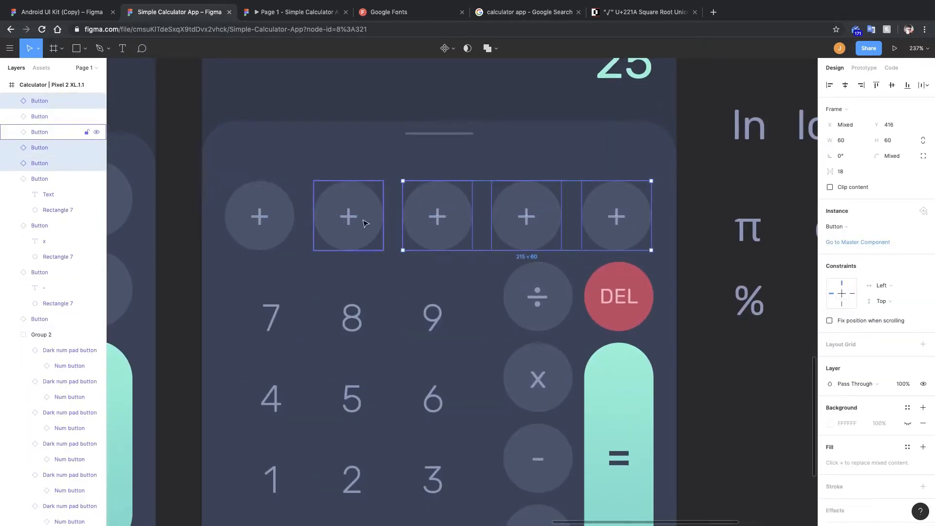
pyautogui.keyDown('shift'); pyautogui.click(363, 221); pyautogui.keyUp('shift')
pyautogui.keyDown('shift'); pyautogui.click(273, 222); pyautogui.keyUp('shift')
pyautogui.click(927, 86)
pyautogui.click(872, 103)
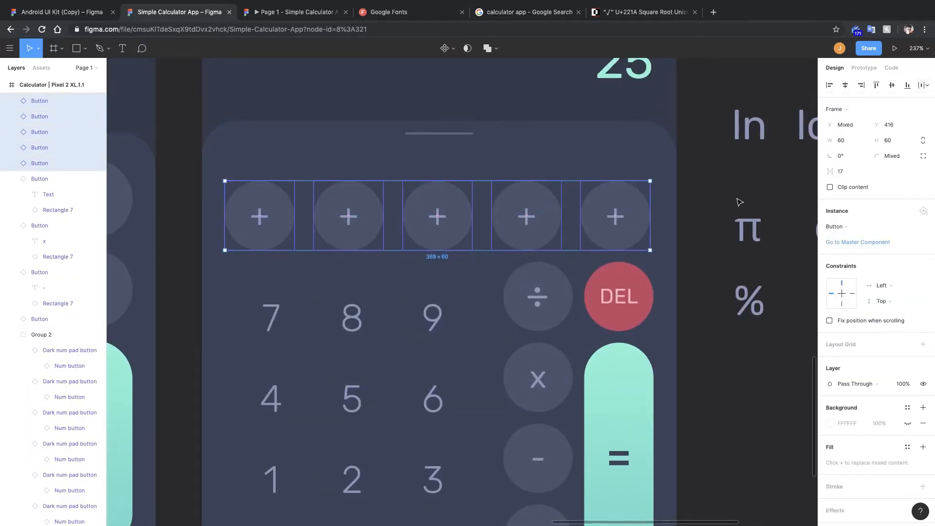
# Set the spacing between the five top-row buttons to 17.25.
pyautogui.click(616, 224)
pyautogui.keyDown('shift'); pyautogui.click(527, 224); pyautogui.keyUp('shift')
pyautogui.keyDown('shift'); pyautogui.click(438, 224); pyautogui.keyUp('shift')
pyautogui.keyDown('shift'); pyautogui.click(355, 223); pyautogui.keyUp('shift')
pyautogui.keyDown('shift'); pyautogui.click(273, 223); pyautogui.keyUp('shift')
pyautogui.click(853, 172)
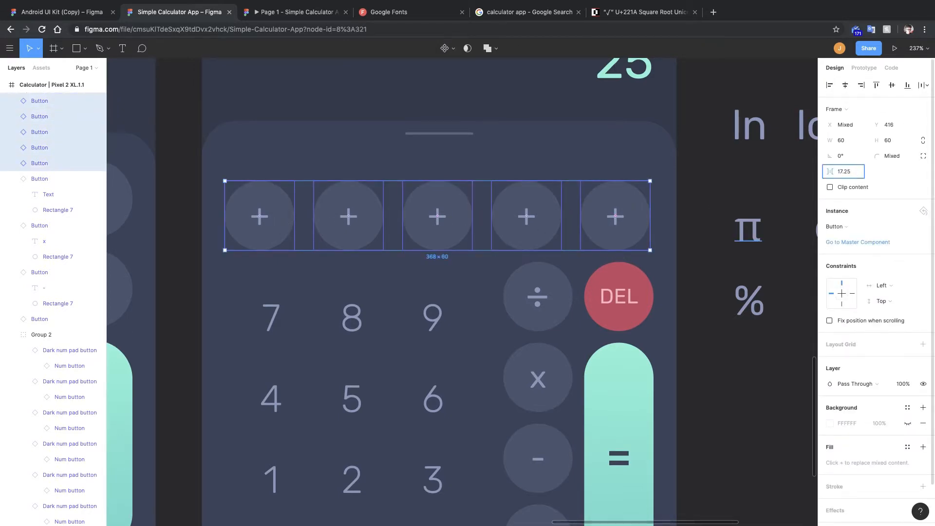
pyautogui.write('.25')
pyautogui.click(620, 240)
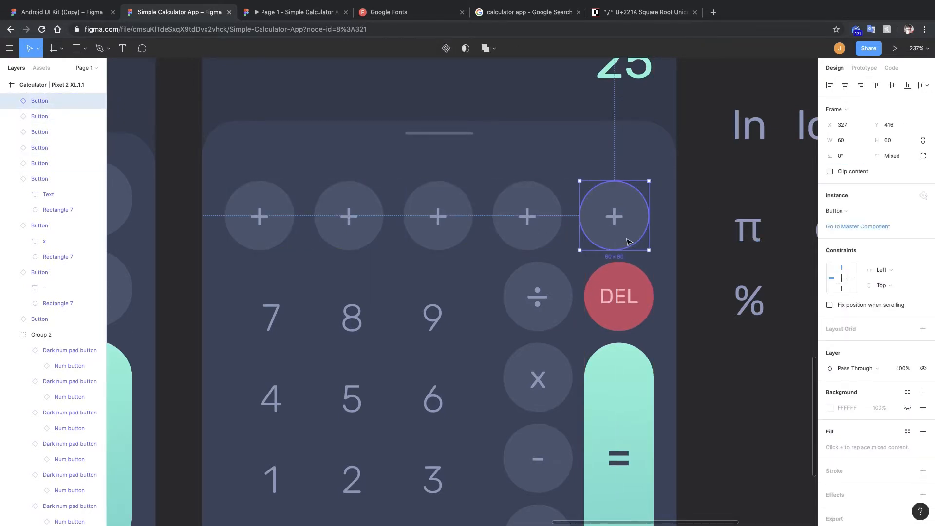
pyautogui.press('Right')
pyautogui.press('Right')
pyautogui.scroll(5, 655, 234)
pyautogui.scroll(-3, 636, 235)
pyautogui.scroll(-3, 522, 319)
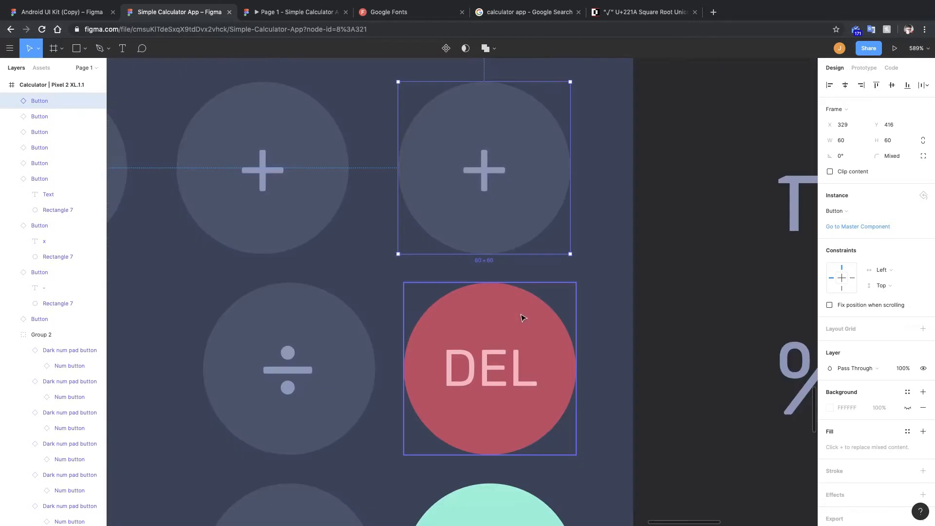
pyautogui.press('Right')
pyautogui.press('Right')
pyautogui.press('super+z')
pyautogui.press('super+z')
pyautogui.click(851, 174)
pyautogui.write('18')
pyautogui.press('Return')
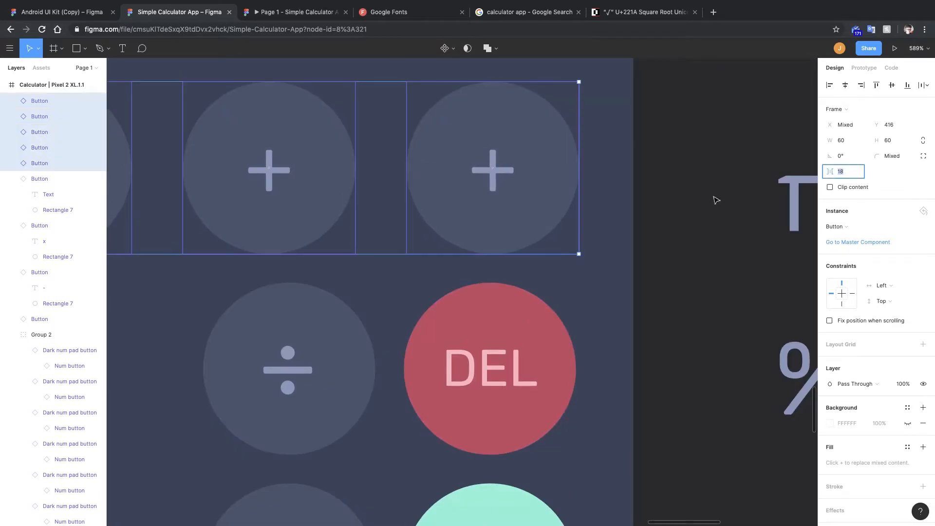
pyautogui.click(566, 205)
pyautogui.press('Left')
pyautogui.press('super+z')
pyautogui.press('super+z')
pyautogui.press('super+z')
pyautogui.click(521, 202)
pyautogui.scroll(-5, 513, 199)
pyautogui.hscroll(-3, 417, 207)
pyautogui.press('super+z')
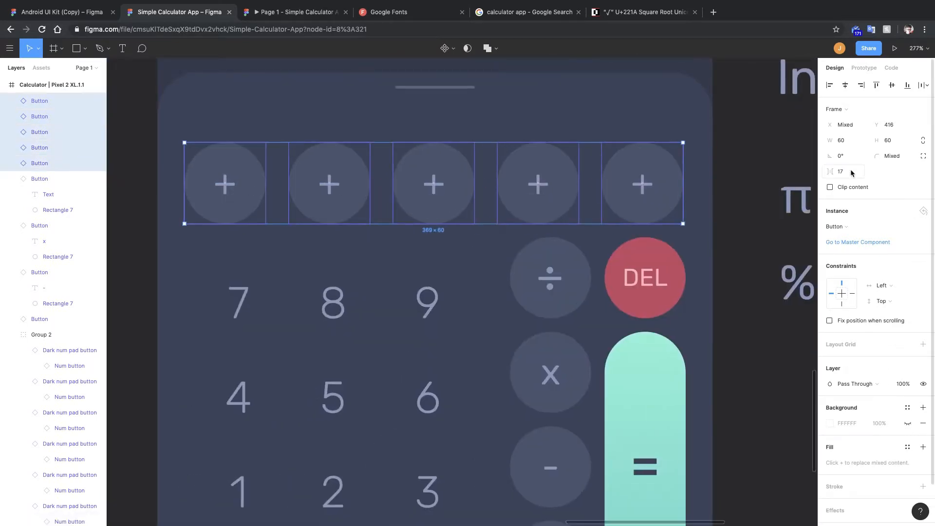
pyautogui.press('Return')
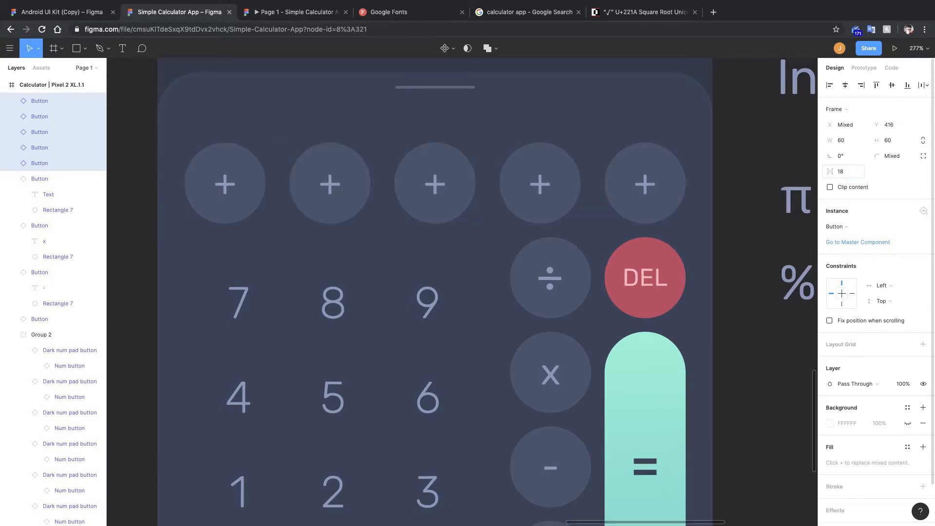
pyautogui.scroll(5, 770, 206)
pyautogui.click(537, 211)
pyautogui.press('Left')
pyautogui.press('Left')
pyautogui.press('Left')
pyautogui.press('Left')
pyautogui.press('Left')
pyautogui.press('Right')
pyautogui.press('Right')
pyautogui.press('Right')
pyautogui.press('Right')
pyautogui.press('Right')
pyautogui.press('super+z')
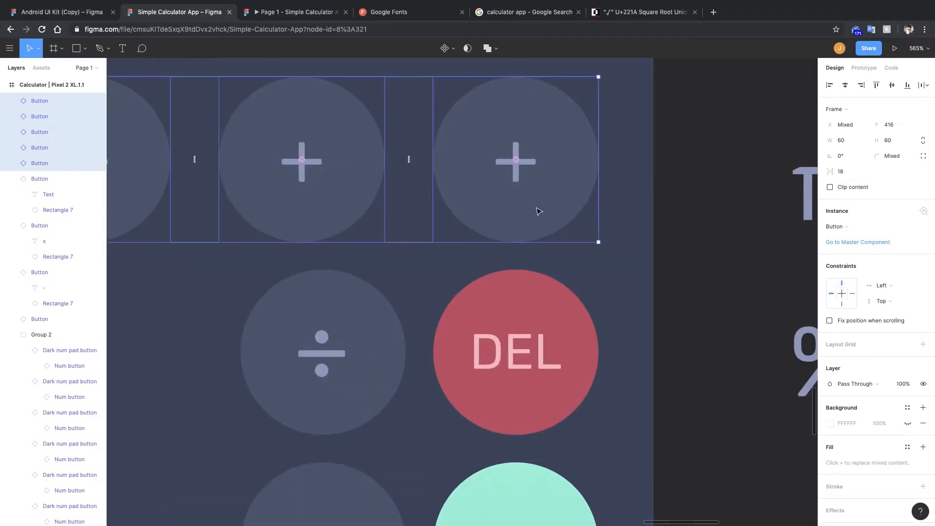
# Set the spacing between the five top-row buttons to 18.
pyautogui.click(851, 173)
pyautogui.write('18')
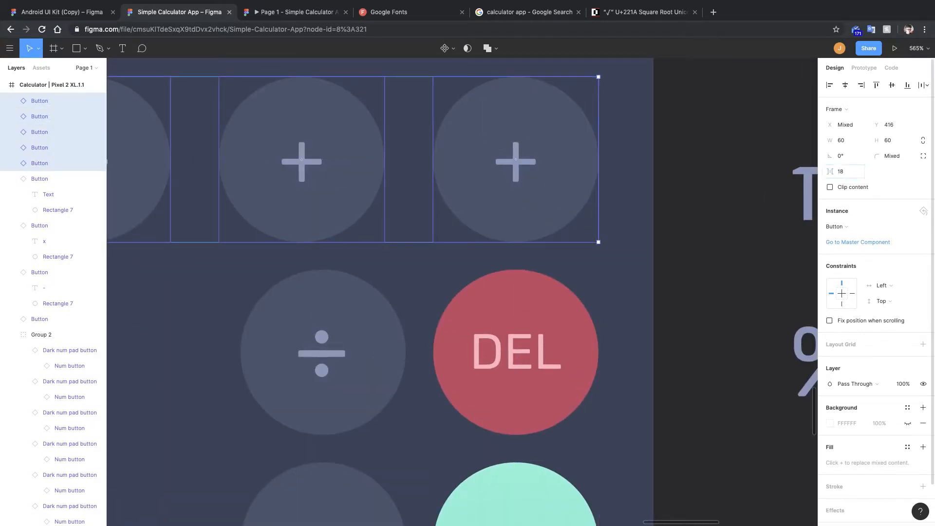
pyautogui.click(707, 225)
# Set the spacing between the ÷ and DEL buttons to 18.
pyautogui.scroll(-5, 708, 226)
pyautogui.hscroll(-2, 777, 205)
pyautogui.scroll(-4, 776, 204)
pyautogui.hscroll(4, 776, 205)
pyautogui.doubleClick(246, 171)
pyautogui.doubleClick(246, 171)
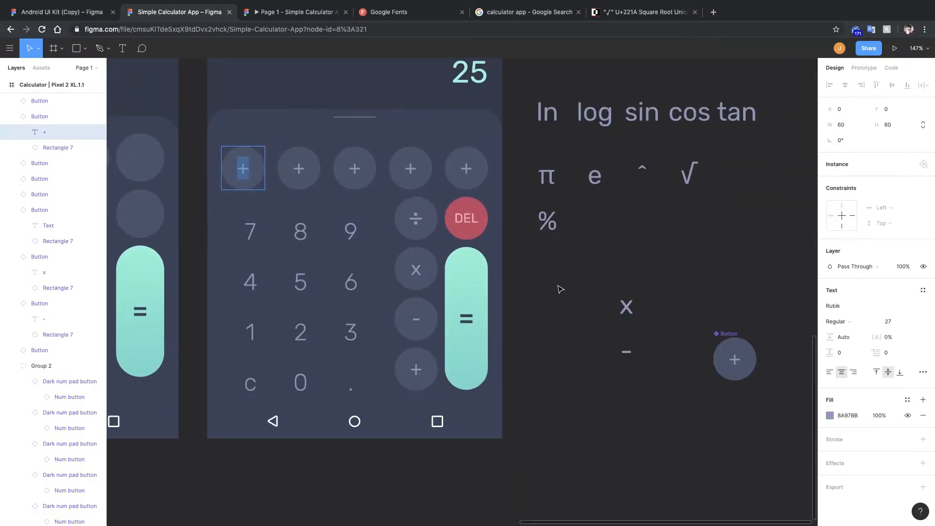
pyautogui.click(416, 218)
pyautogui.keyDown('shift'); pyautogui.click(450, 209); pyautogui.keyUp('shift')
pyautogui.click(850, 177)
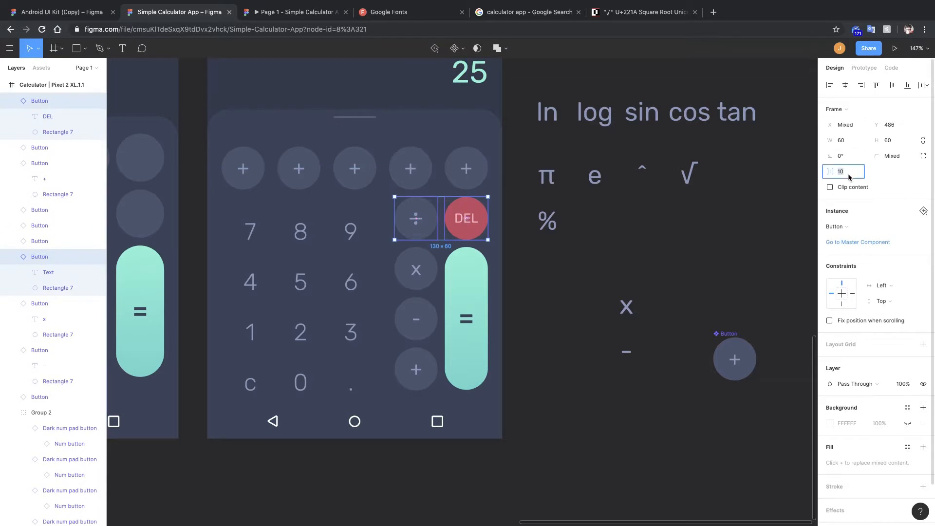
pyautogui.write('18')
pyautogui.press('Return')
# Align the ÷, x, - and + operator keys and the ÷ symbol within their column.
pyautogui.moveTo(434, 220); pyautogui.dragTo(423, 217)
pyautogui.scroll(5, 423, 217)
pyautogui.click(563, 266)
pyautogui.keyDown('shift'); pyautogui.click(571, 347); pyautogui.keyUp('shift')
pyautogui.keyDown('shift'); pyautogui.click(589, 417); pyautogui.keyUp('shift')
pyautogui.moveTo(590, 416); pyautogui.dragTo(577, 416)
pyautogui.moveTo(565, 130); pyautogui.dragTo(553, 131)
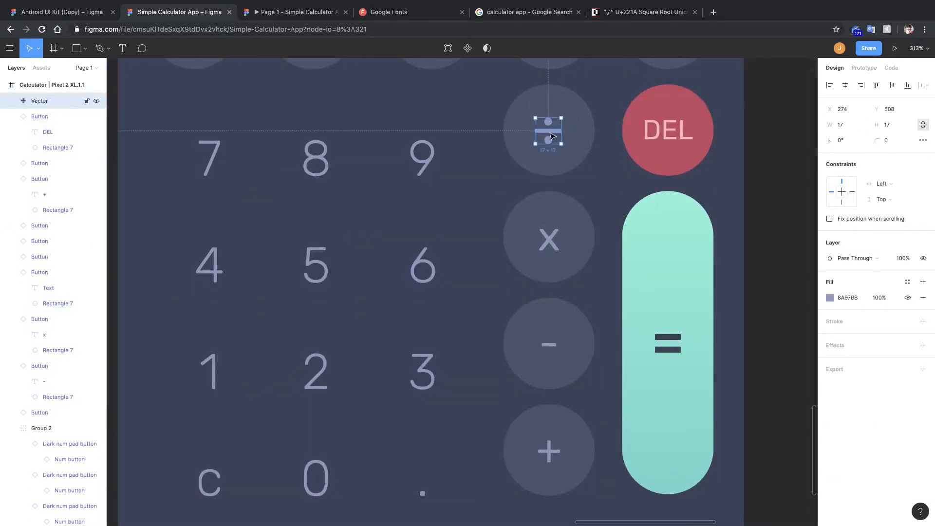
pyautogui.scroll(-10, 507, 218)
pyautogui.click(520, 265)
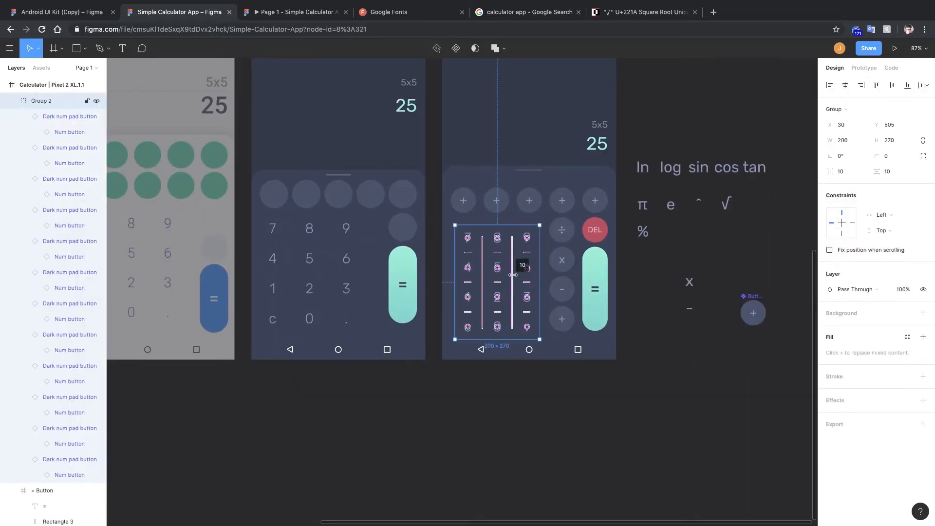
pyautogui.click(647, 286)
pyautogui.scroll(5, 597, 253)
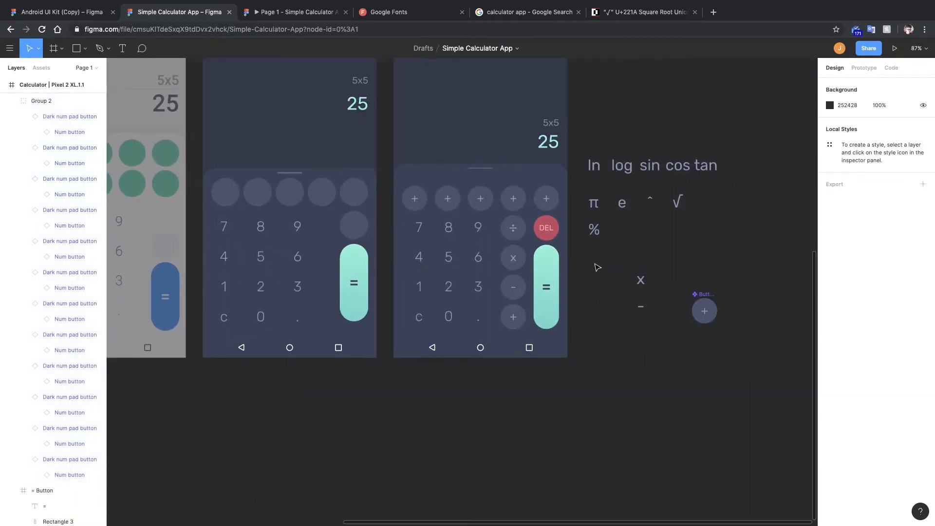
# Recolour the DEL key's circle to B14562.
pyautogui.doubleClick(576, 246)
pyautogui.click(830, 305)
pyautogui.moveTo(805, 425); pyautogui.dragTo(800, 425)
pyautogui.click(714, 418)
pyautogui.click(571, 235)
pyautogui.scroll(5, 572, 233)
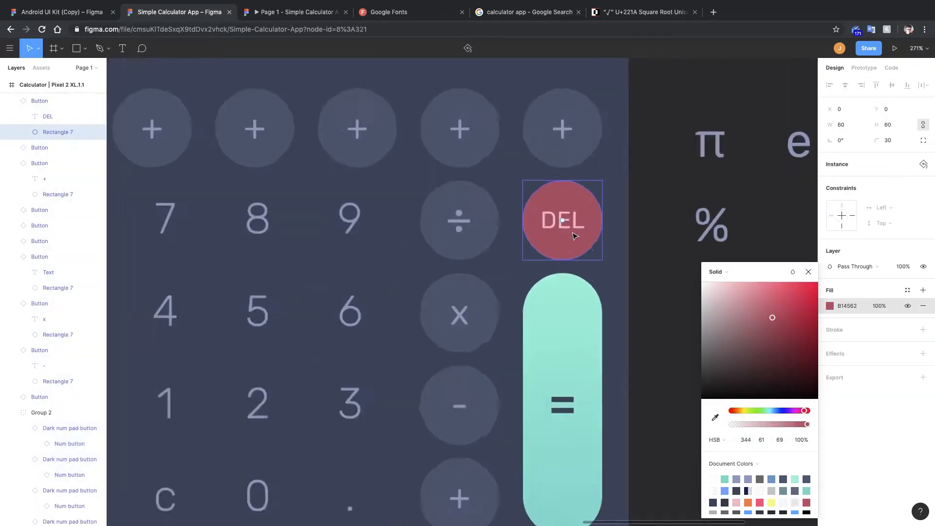
# Set the DEL label's colour to light pink F88AA6.
pyautogui.click(571, 225)
pyautogui.click(830, 415)
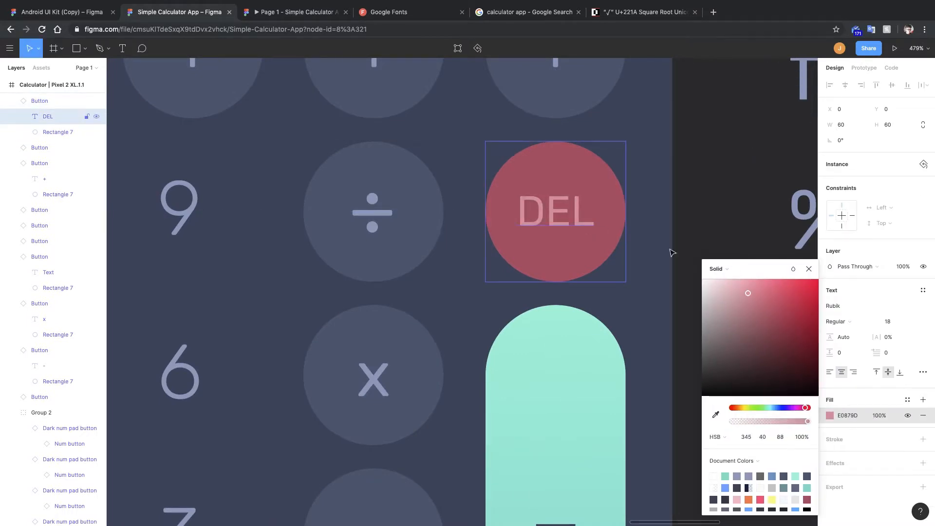
pyautogui.click(673, 253)
pyautogui.scroll(-10, 696, 239)
pyautogui.scroll(8, 670, 224)
pyautogui.doubleClick(635, 237)
pyautogui.click(829, 416)
pyautogui.moveTo(748, 294); pyautogui.dragTo(756, 286)
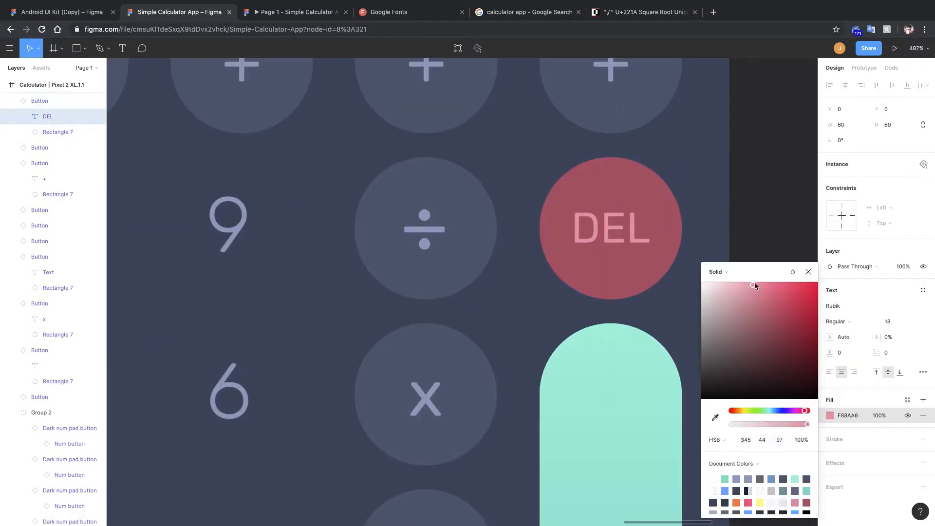
pyautogui.click(779, 251)
pyautogui.scroll(-5, 689, 250)
pyautogui.scroll(-2, 689, 249)
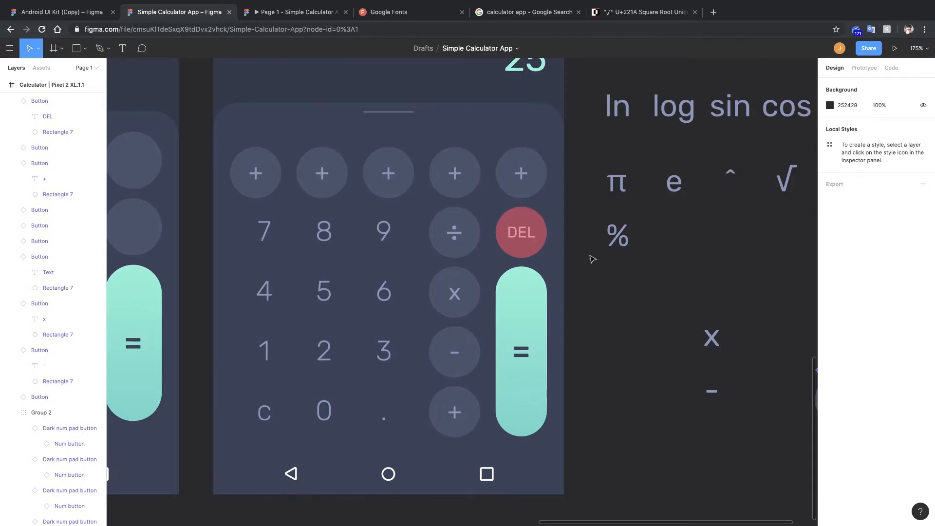
# Place the √ symbol on the rightmost top-row button.
pyautogui.moveTo(591, 257); pyautogui.dragTo(559, 234)
pyautogui.scroll(-1, 568, 242)
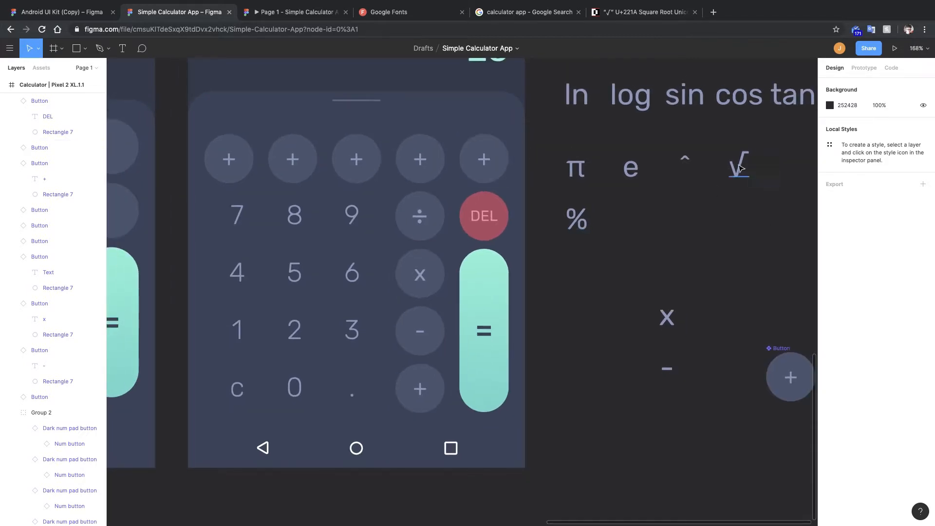
pyautogui.moveTo(739, 168); pyautogui.dragTo(484, 162)
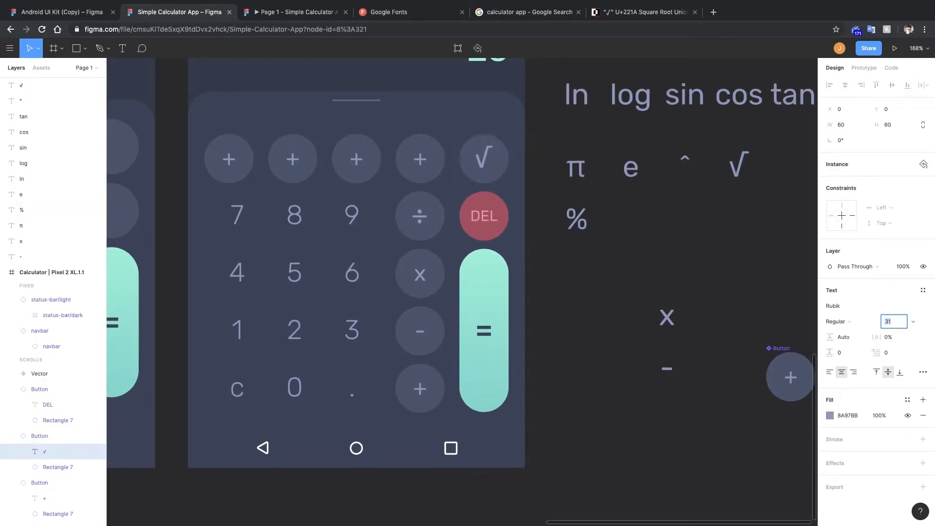
# Paste the ^ symbol into the fourth top-row button and label the third one e.
pyautogui.doubleClick(419, 277)
pyautogui.click(420, 161)
pyautogui.click(684, 161)
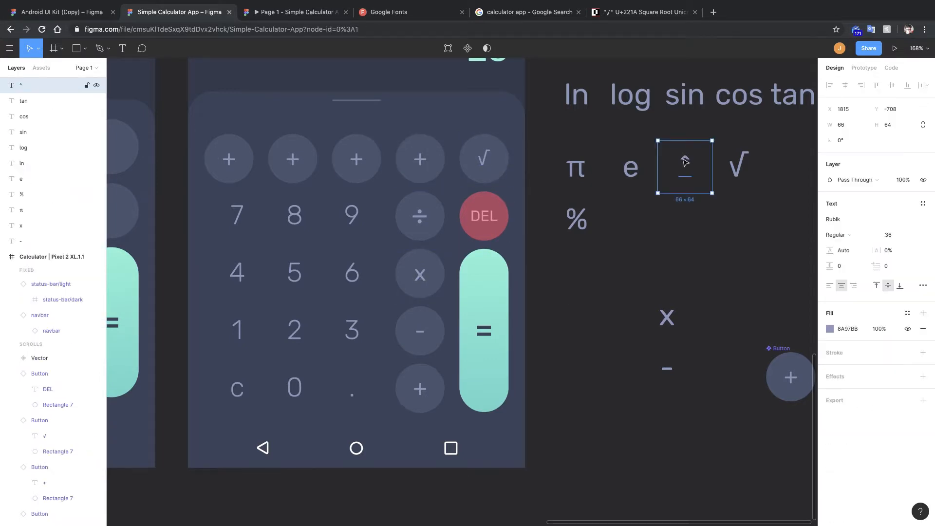
pyautogui.doubleClick(420, 160)
pyautogui.write('^')
pyautogui.doubleClick(358, 160)
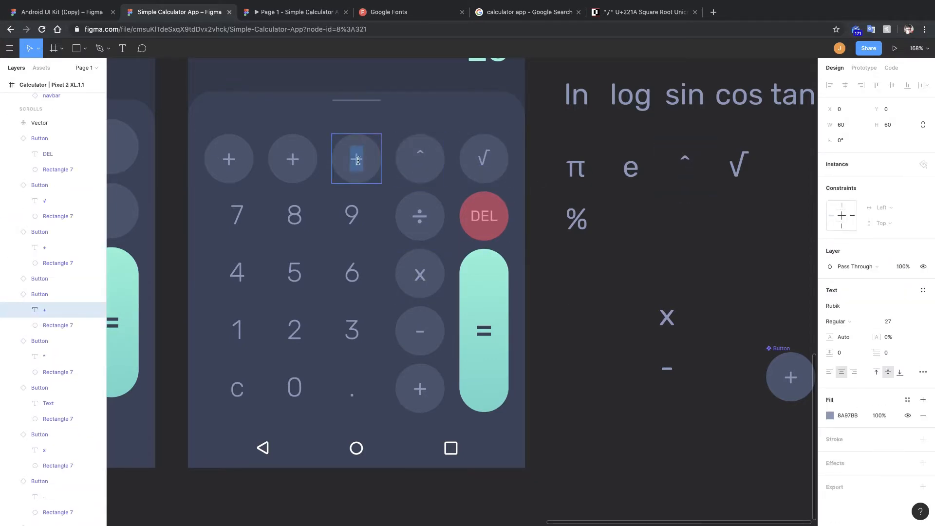
pyautogui.write('e')
# Copy π into the second top-row button and label the first one %.
pyautogui.doubleClick(575, 171)
pyautogui.press('super+c')
pyautogui.doubleClick(292, 160)
pyautogui.press('super+v')
pyautogui.doubleClick(228, 159)
pyautogui.write('%')
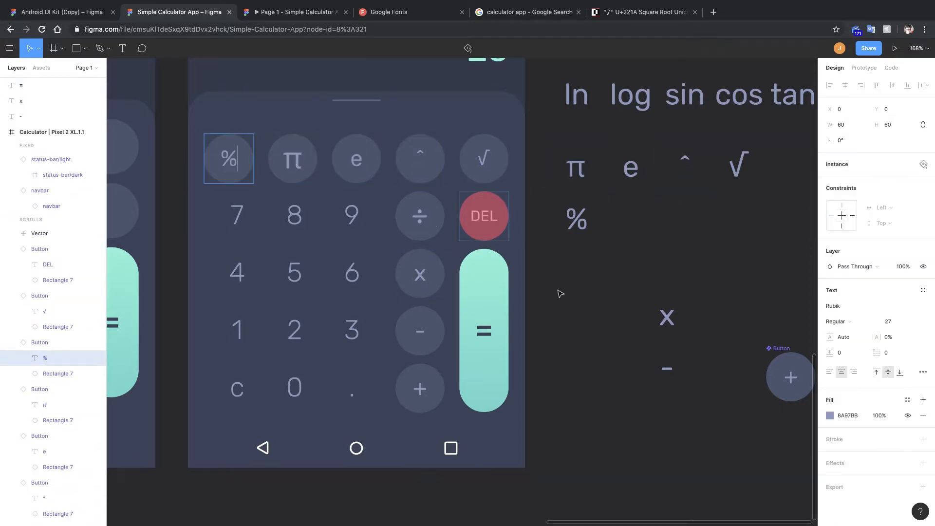
# Set the π button label's font size to 27.
pyautogui.doubleClick(359, 167)
pyautogui.doubleClick(294, 162)
pyautogui.click(888, 322)
pyautogui.write('27')
pyautogui.press('Return')
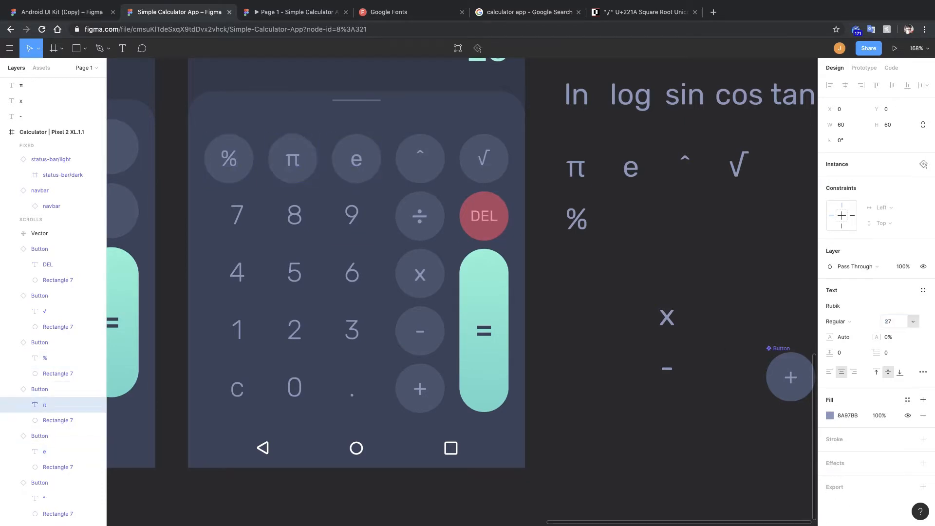
# Set the % button label's font size to 27.
pyautogui.doubleClick(237, 162)
pyautogui.click(888, 323)
pyautogui.press('Return')
pyautogui.doubleClick(356, 159)
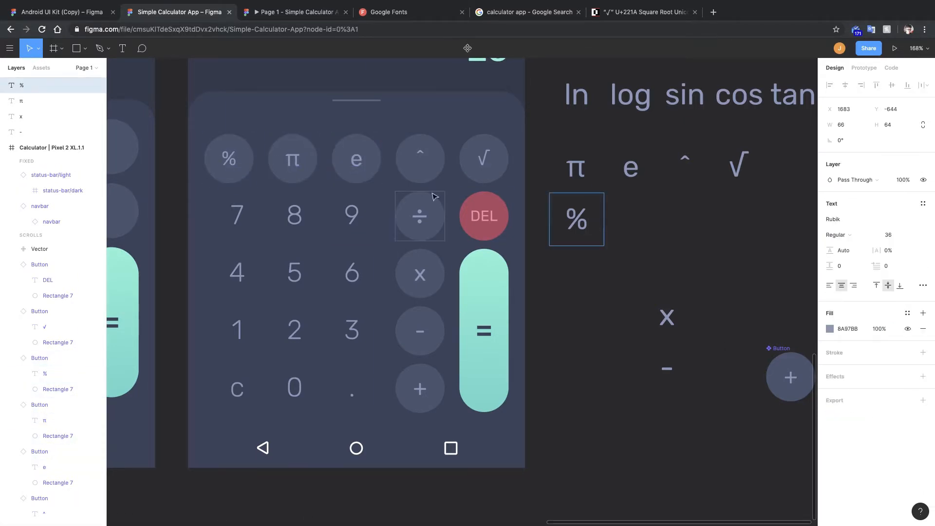
pyautogui.click(389, 12)
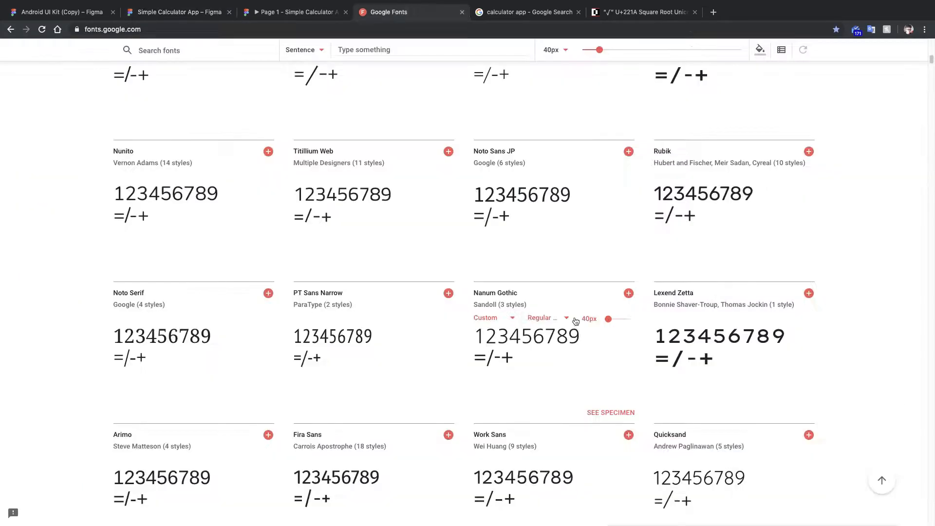
pyautogui.click(295, 12)
pyautogui.hotkey('ctrl', 'shift', 'Tab')
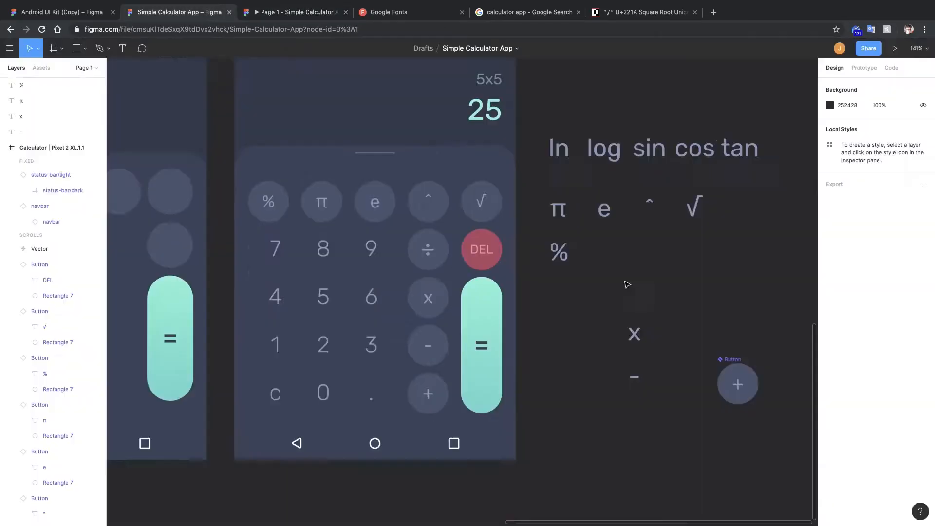
# Zoom and pan around the canvas to review the calculator frames.
pyautogui.scroll(5, 626, 284)
pyautogui.scroll(-5, 593, 233)
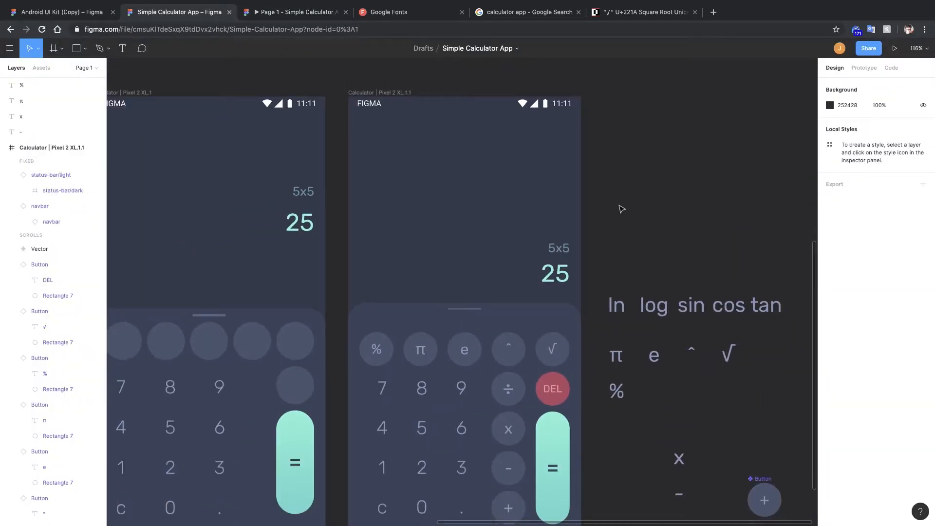
pyautogui.click(399, 93)
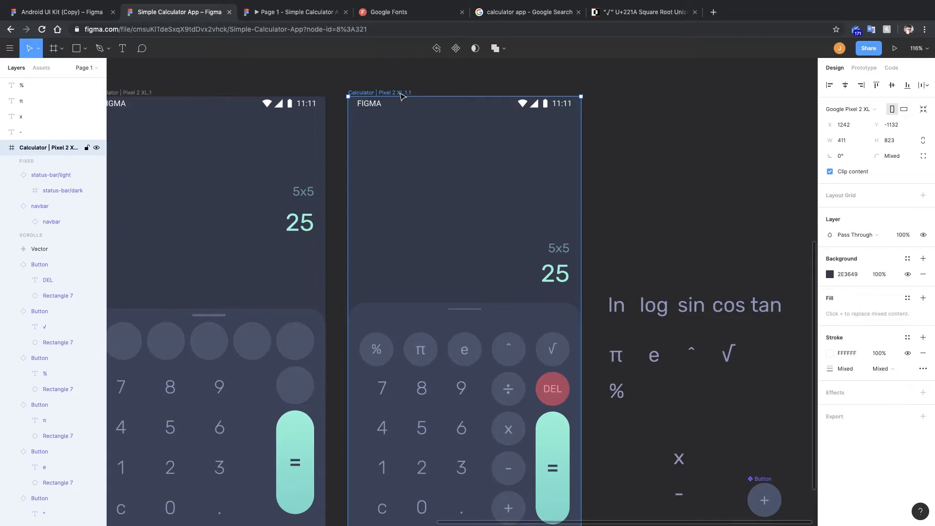
pyautogui.scroll(-5, 737, 184)
pyautogui.hscroll(-1, 576, 199)
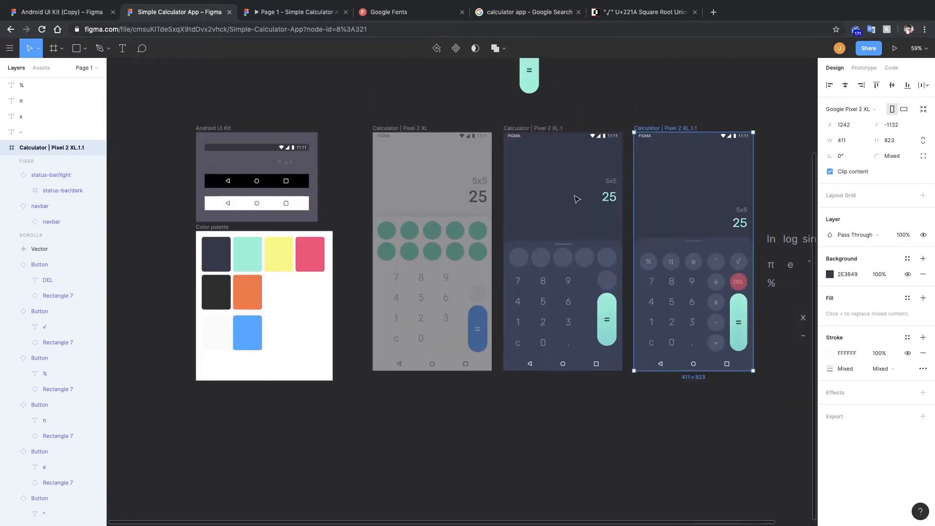
pyautogui.hscroll(3, 605, 214)
pyautogui.scroll(4, 623, 163)
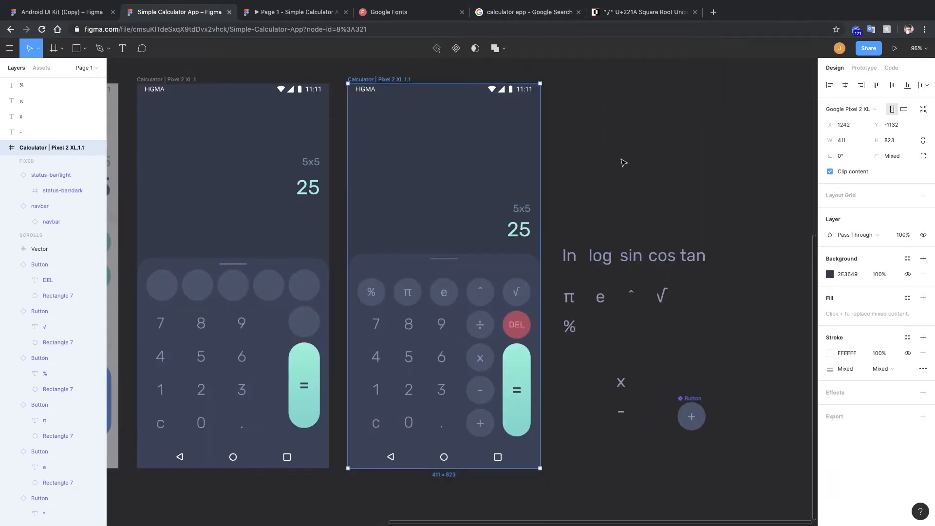
pyautogui.click(622, 160)
pyautogui.scroll(-4, 549, 188)
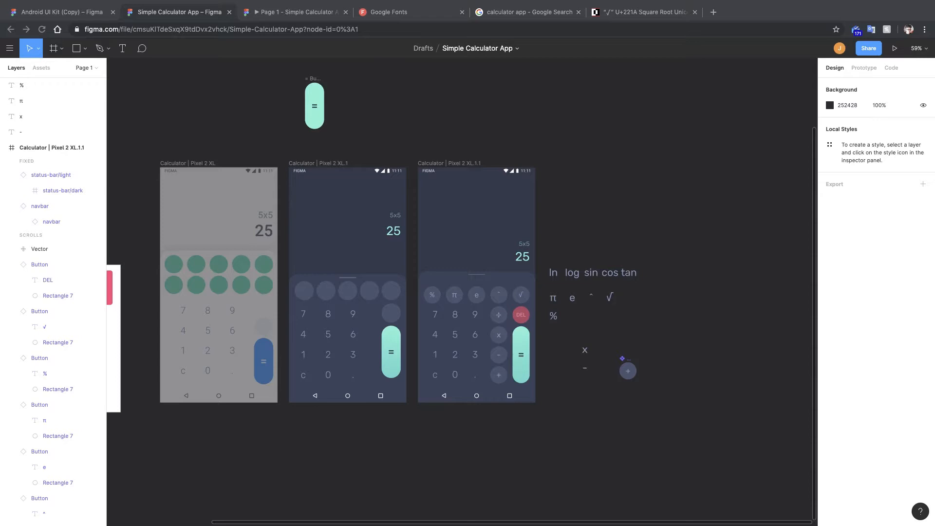
pyautogui.scroll(4, 580, 218)
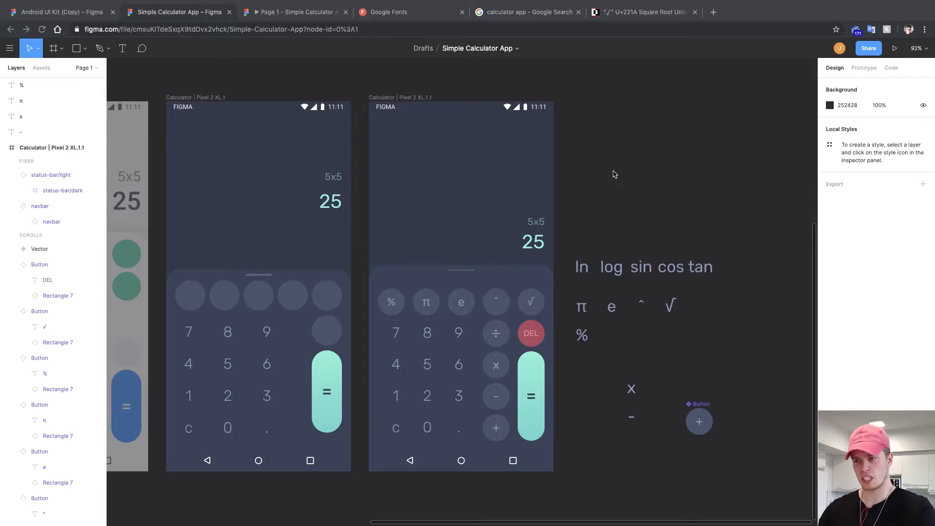
pyautogui.scroll(-3, 614, 174)
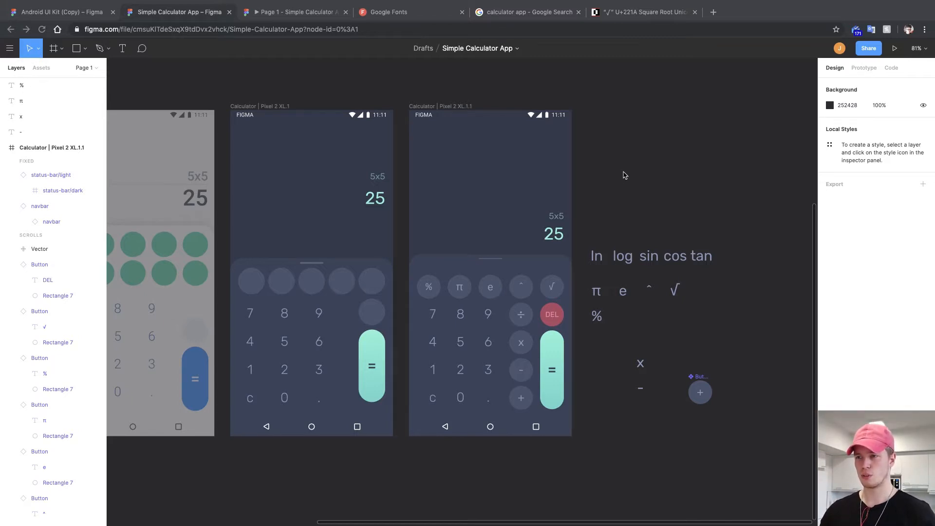
pyautogui.hscroll(-2, 644, 167)
pyautogui.hscroll(3, 616, 183)
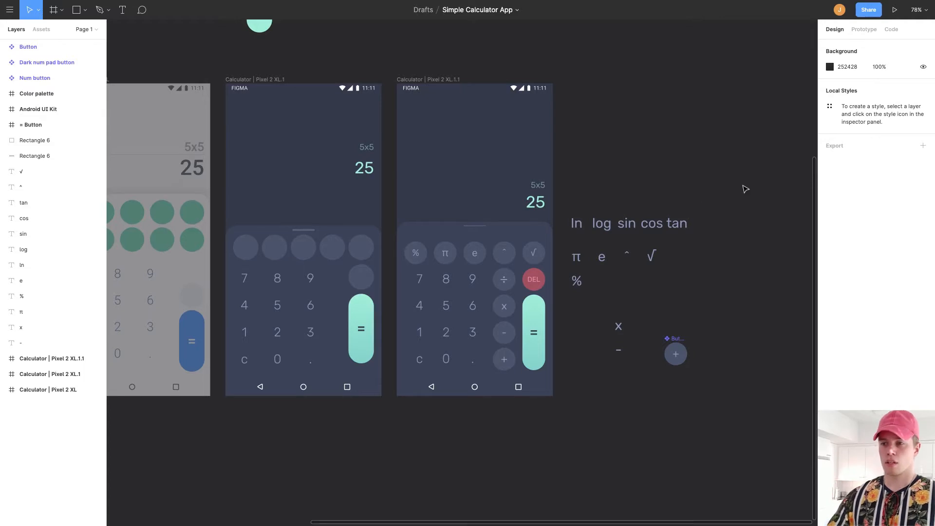
pyautogui.hscroll(-3, 370, 372)
pyautogui.scroll(-10, 427, 233)
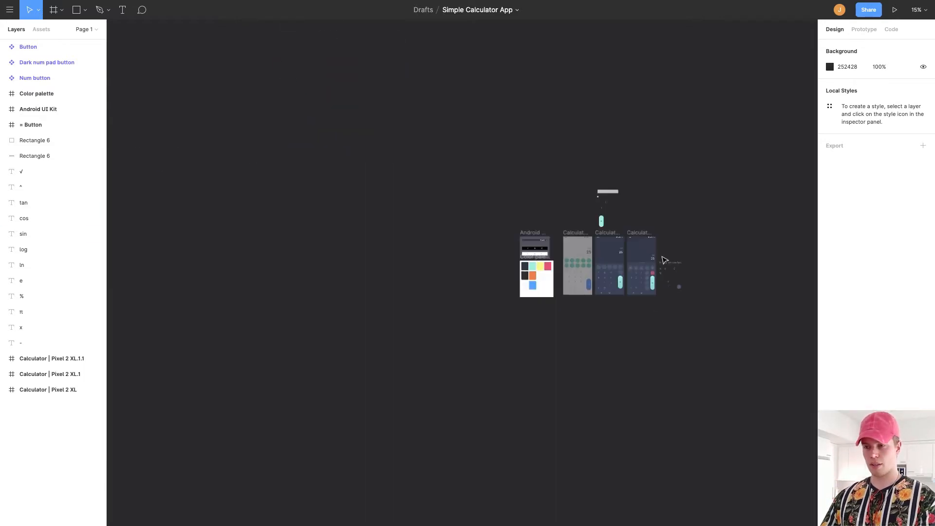
pyautogui.scroll(3, 428, 232)
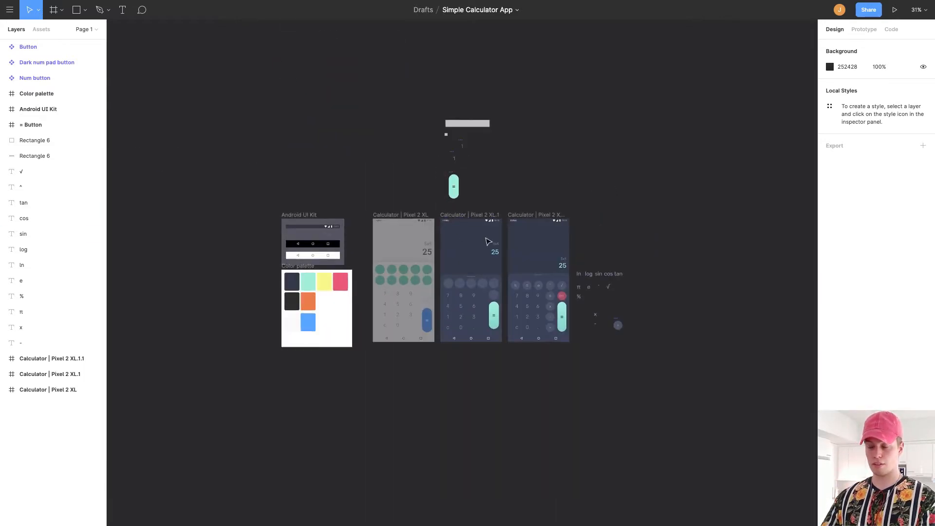
pyautogui.hscroll(3, 559, 236)
pyautogui.scroll(1, 522, 243)
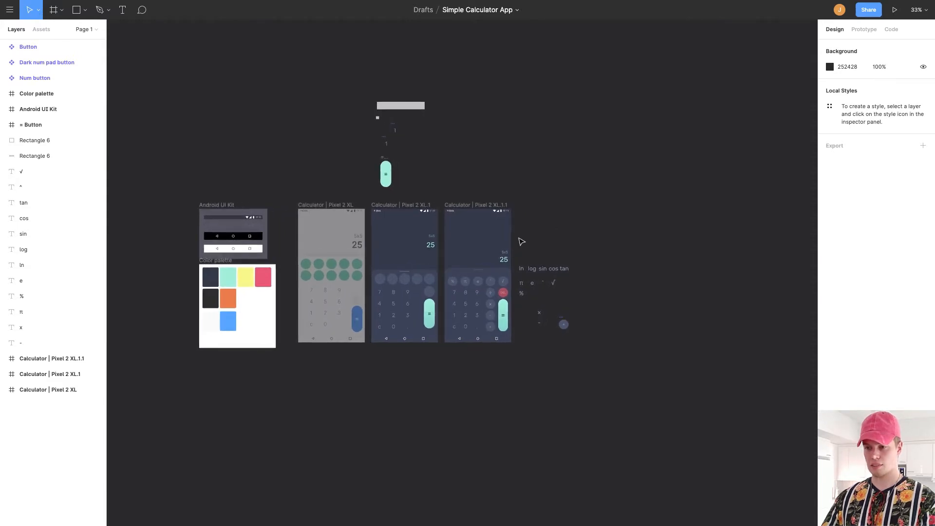
pyautogui.scroll(5, 522, 242)
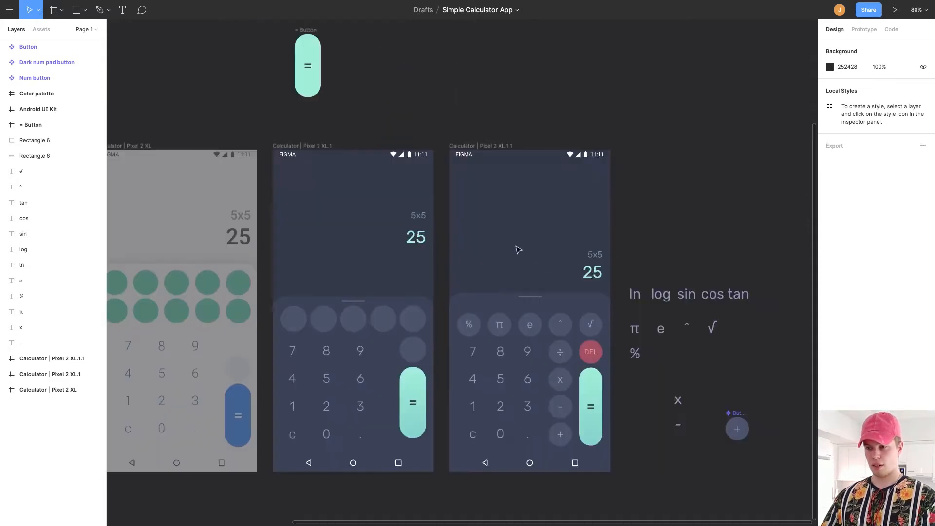
pyautogui.scroll(-4, 516, 253)
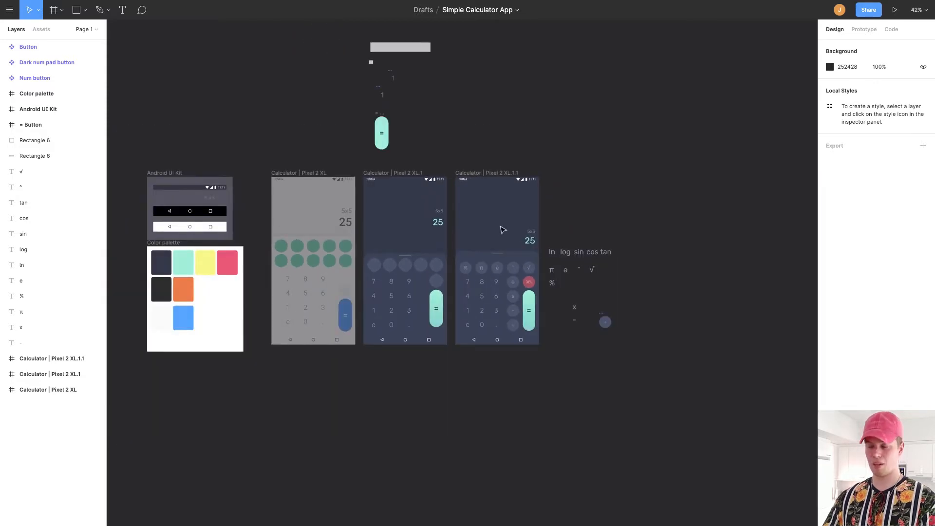
pyautogui.scroll(1, 497, 232)
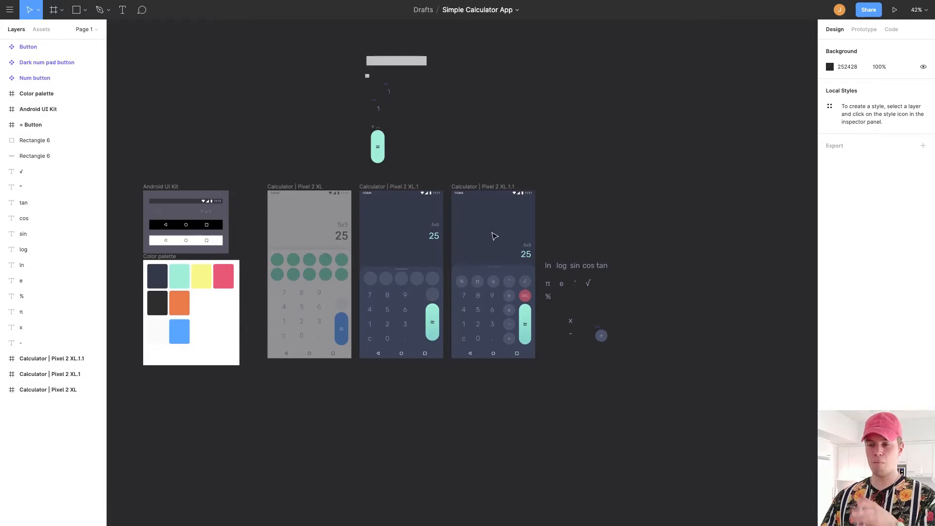
pyautogui.scroll(4, 488, 276)
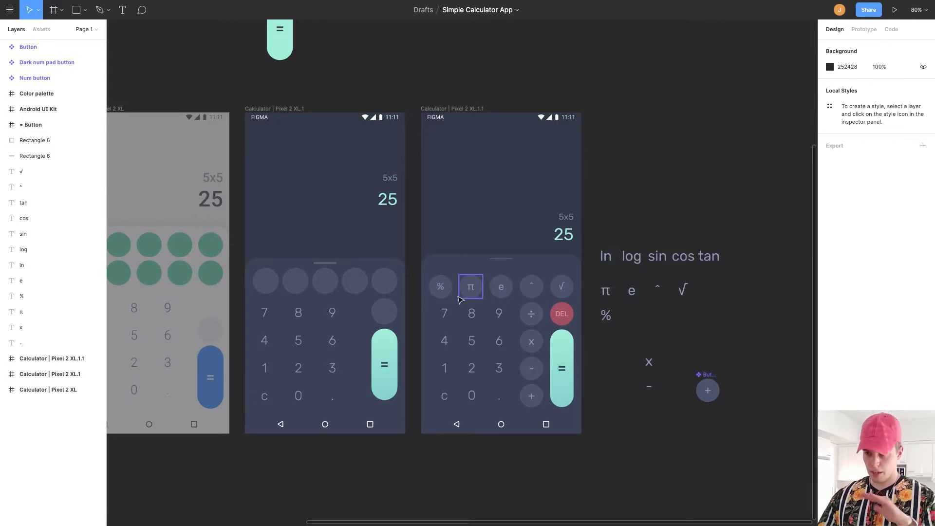
pyautogui.click(456, 10)
pyautogui.click(439, 11)
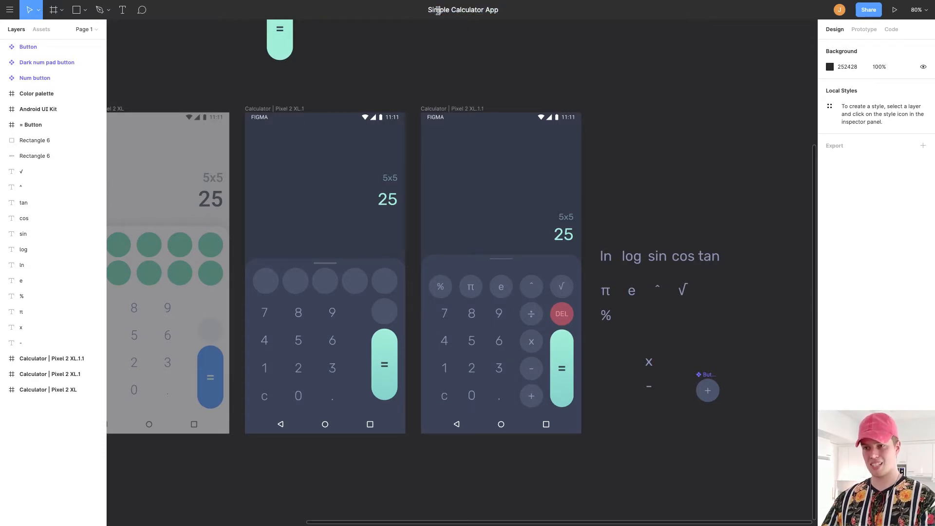
pyautogui.click(464, 50)
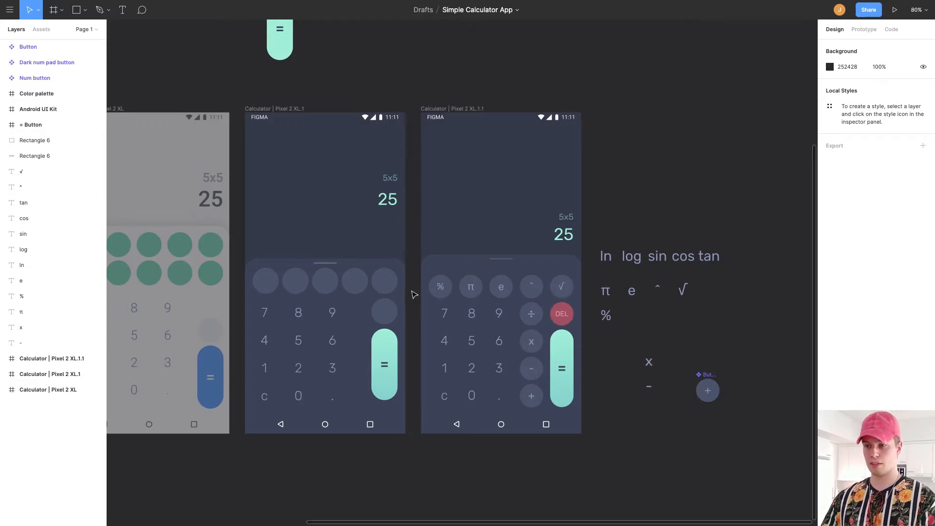
pyautogui.click(435, 295)
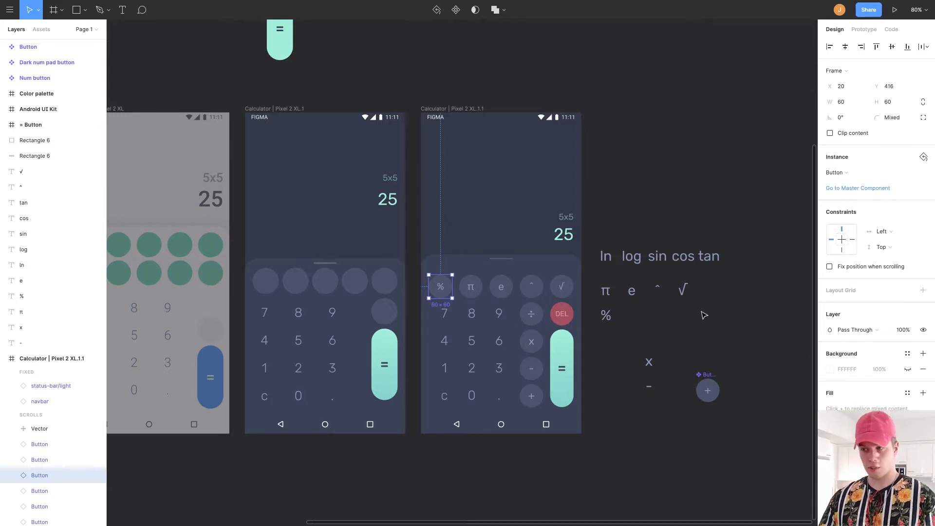
pyautogui.hscroll(3, 692, 316)
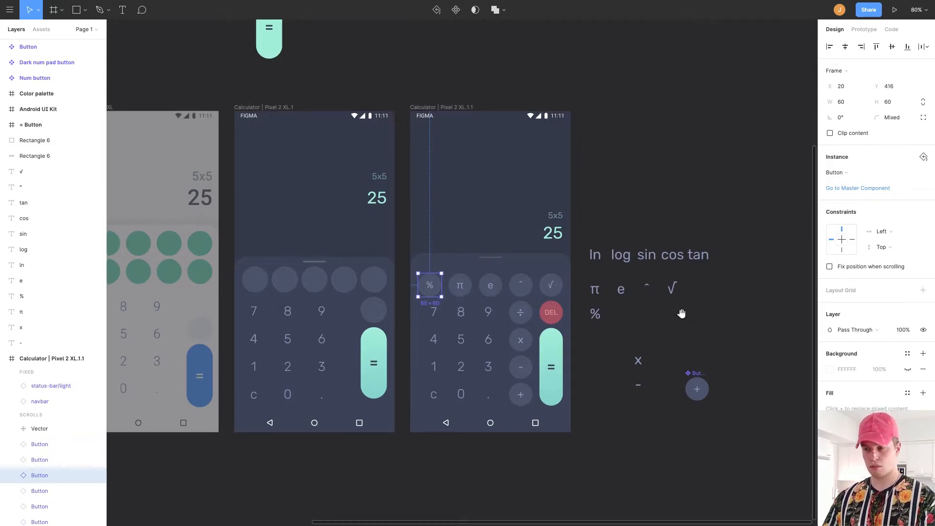
pyautogui.scroll(-5, 594, 211)
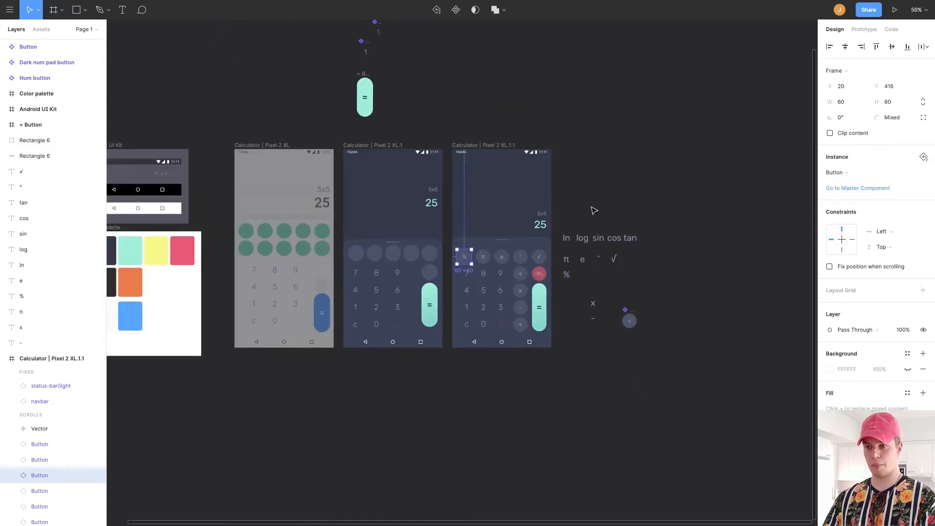
pyautogui.scroll(2, 582, 209)
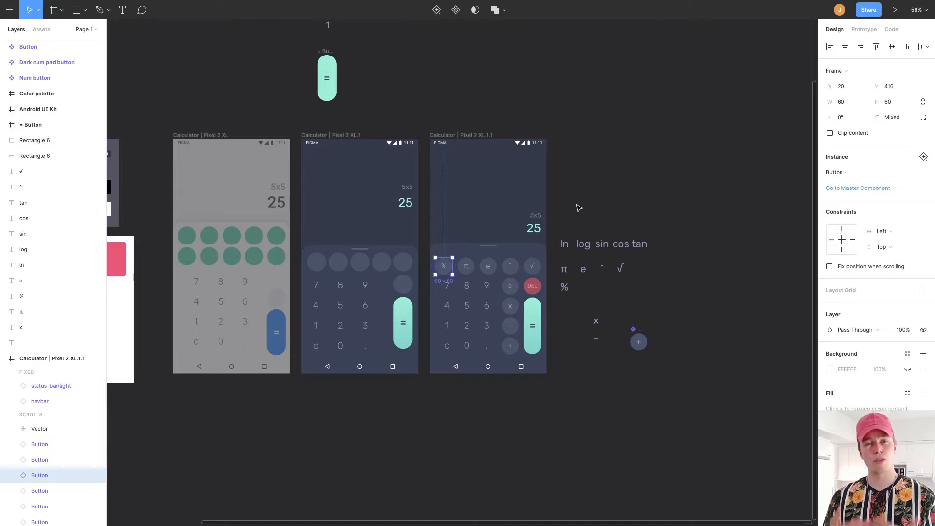
# Duplicate the finished calculator frame and place the copy to the right of the others.
pyautogui.click(475, 135)
pyautogui.hotkey('ctrl', 'd')
pyautogui.moveTo(544, 147); pyautogui.dragTo(351, 148)
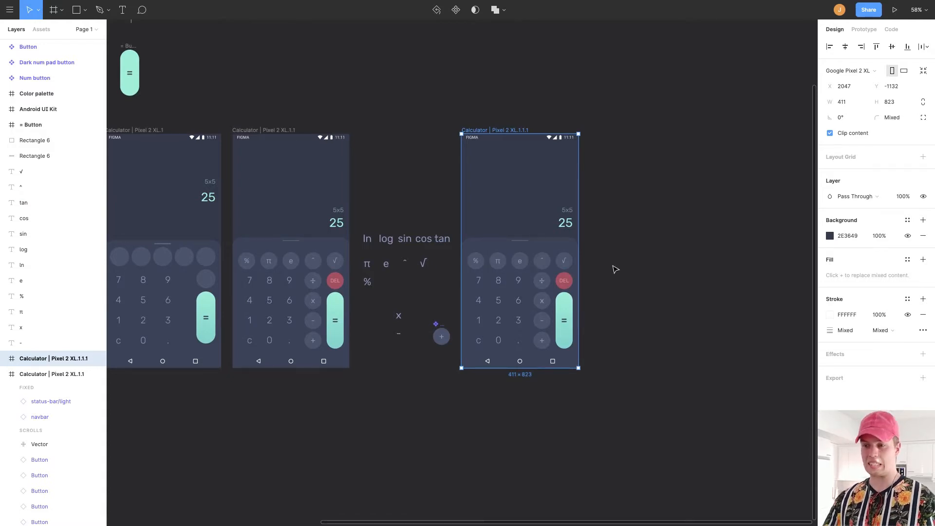
pyautogui.moveTo(619, 279); pyautogui.dragTo(588, 281)
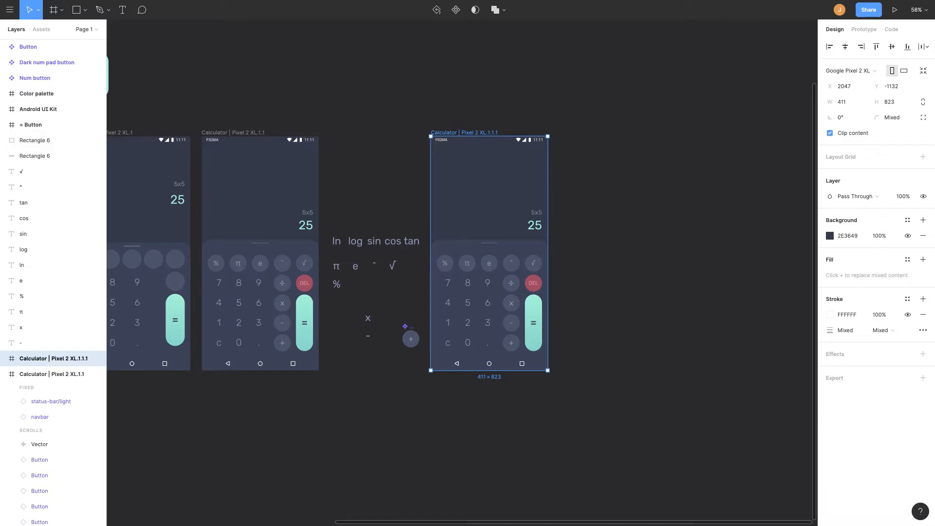
# Delete the whole top row of function buttons in the copied calculator frame.
pyautogui.scroll(5, 531, 298)
pyautogui.click(383, 238)
pyautogui.keyDown('shift'); pyautogui.click(422, 239); pyautogui.keyUp('shift')
pyautogui.keyDown('shift'); pyautogui.click(460, 239); pyautogui.keyUp('shift')
pyautogui.keyDown('shift'); pyautogui.click(497, 238); pyautogui.keyUp('shift')
pyautogui.keyDown('shift'); pyautogui.click(535, 239); pyautogui.keyUp('shift')
pyautogui.press('Delete')
# Lower the keypad panel's top edge to a height of 393 and delete its handle bar.
pyautogui.moveTo(459, 160); pyautogui.dragTo(459, 192)
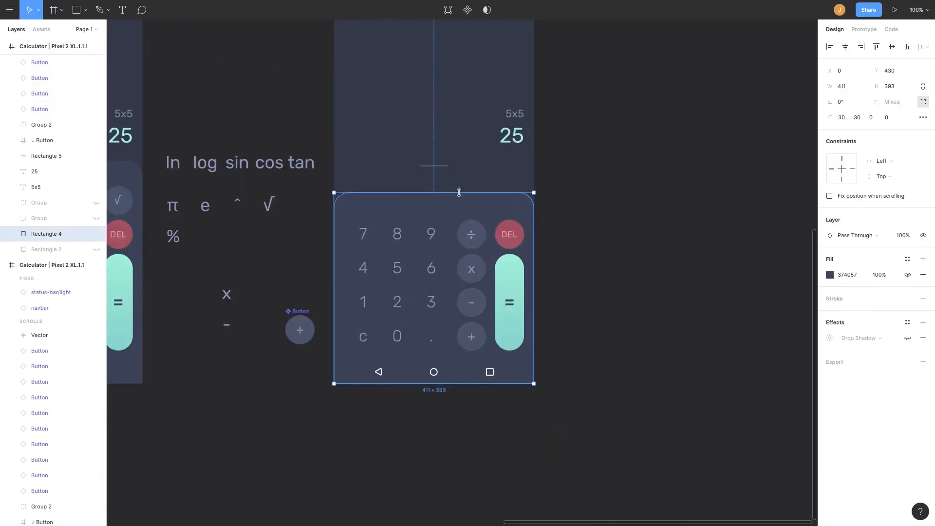
pyautogui.click(439, 166)
pyautogui.press('Delete')
# Place a new Button instance beside the DEL button and label it ( ).
pyautogui.scroll(2, 439, 166)
pyautogui.click(336, 48)
pyautogui.click(895, 10)
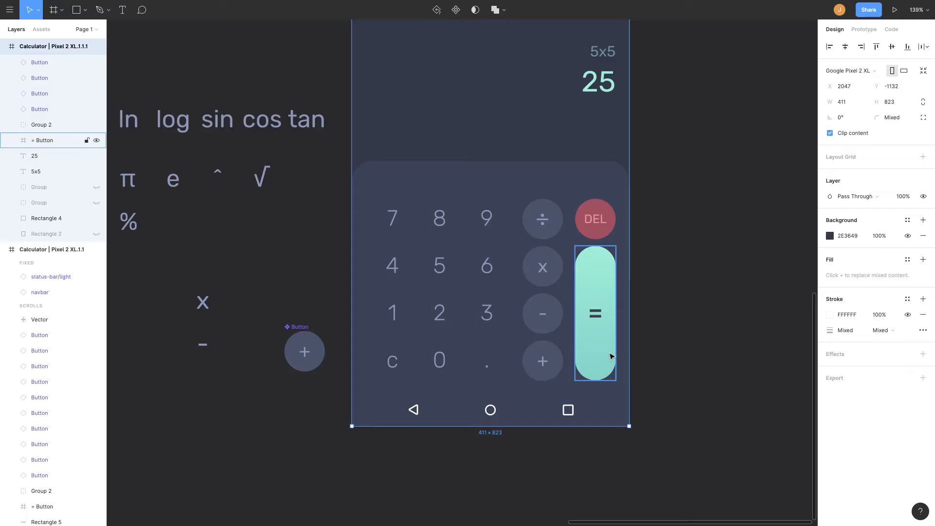
pyautogui.hscroll(3, 611, 356)
pyautogui.moveTo(271, 352); pyautogui.dragTo(649, 211)
pyautogui.scroll(5, 677, 190)
pyautogui.doubleClick(590, 213)
pyautogui.write('()')
# Open the number buttons' master component and raise the Num button digit's font size to 40.
pyautogui.scroll(-5, 653, 204)
pyautogui.click(469, 235)
pyautogui.doubleClick(469, 235)
pyautogui.click(24, 214)
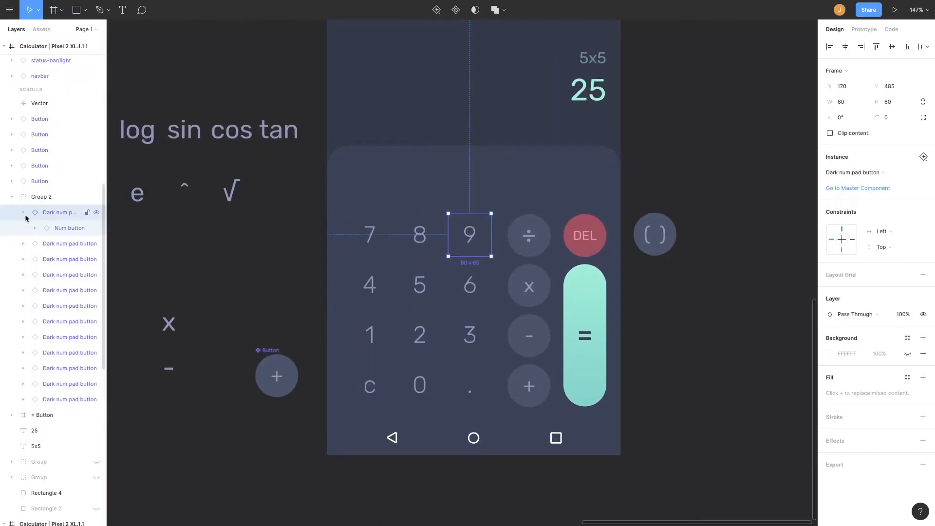
pyautogui.click(35, 228)
pyautogui.click(858, 188)
pyautogui.doubleClick(466, 276)
pyautogui.click(501, 215)
pyautogui.doubleClick(467, 277)
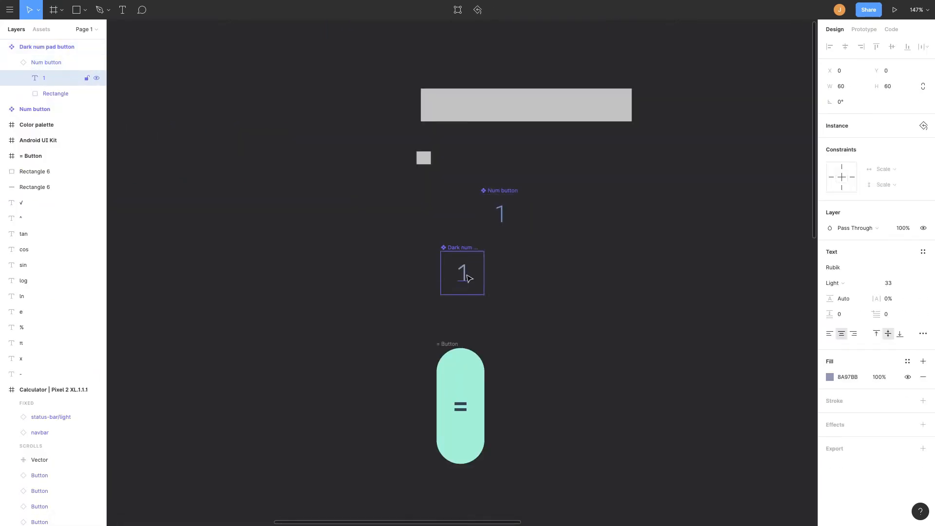
pyautogui.doubleClick(501, 214)
pyautogui.scroll(-8, 426, 246)
pyautogui.hscroll(5, 426, 246)
pyautogui.scroll(4, 425, 246)
pyautogui.click(889, 259)
pyautogui.press('Up')
pyautogui.scroll(6, 518, 412)
pyautogui.press('Up')
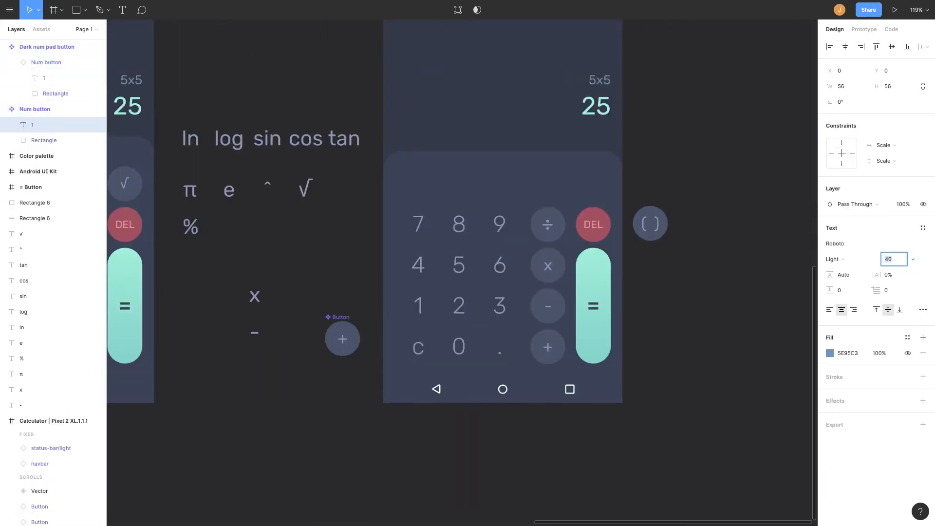
# Move the DEL button out of the keypad, above the ( ) button.
pyautogui.click(458, 266)
pyautogui.moveTo(400, 271); pyautogui.dragTo(383, 266)
pyautogui.moveTo(517, 273); pyautogui.dragTo(507, 274)
pyautogui.click(593, 296)
pyautogui.click(428, 301)
pyautogui.hotkey('shift', 'Right')
pyautogui.hotkey('shift', 'Right')
pyautogui.scroll(3, 453, 224)
pyautogui.scroll(-3, 591, 212)
pyautogui.moveTo(591, 213); pyautogui.dragTo(654, 163)
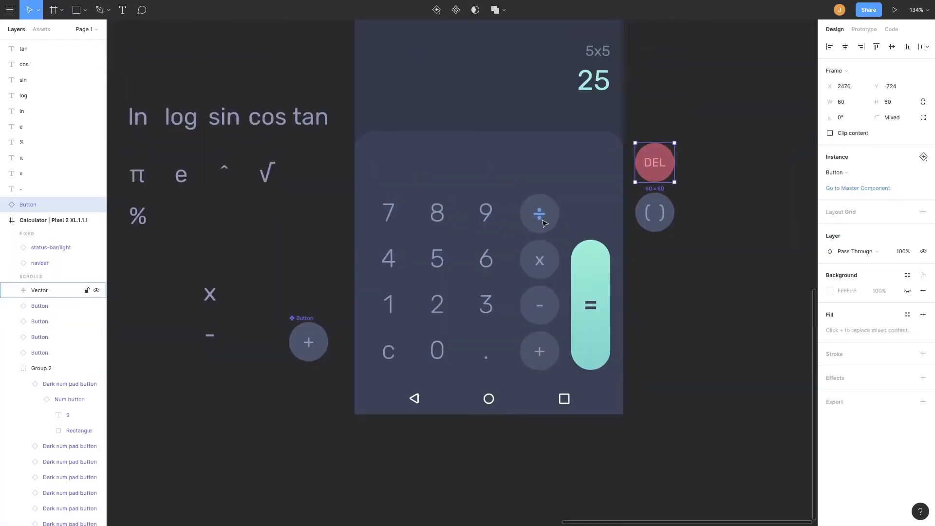
# Move the ÷, ×, − and + buttons out of the keypad and wrap them in a frame.
pyautogui.click(539, 214)
pyautogui.scroll(-4, 38, 145)
pyautogui.moveTo(539, 259); pyautogui.dragTo(737, 240)
pyautogui.click(593, 294)
pyautogui.moveTo(540, 214); pyautogui.dragTo(738, 194)
pyautogui.keyDown('shift'); pyautogui.click(753, 196); pyautogui.keyUp('shift')
pyautogui.press('alt+super+g')
# Set the = button's height to 140 and move it down to the bottom of the keypad.
pyautogui.click(592, 293)
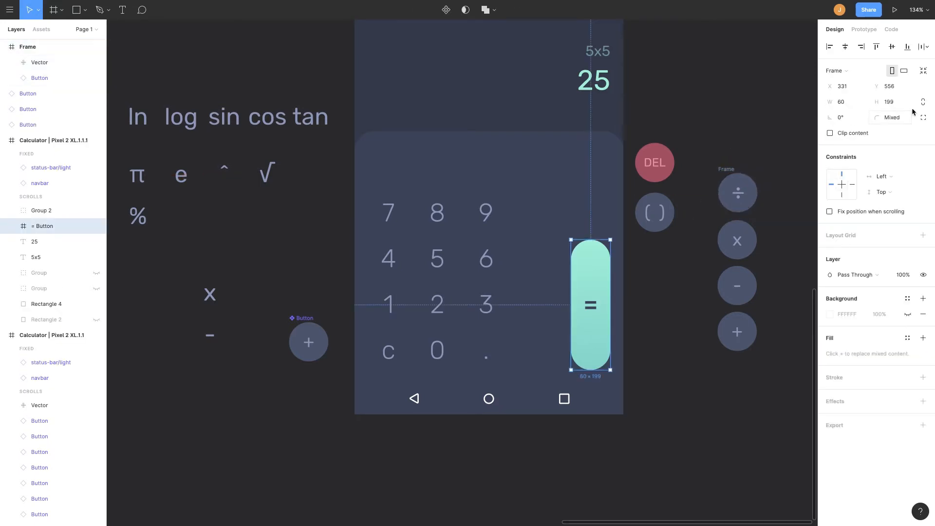
pyautogui.click(896, 103)
pyautogui.hotkey('shift', 'Down')
pyautogui.hotkey('shift', 'Down')
pyautogui.hotkey('shift', 'Down')
pyautogui.hotkey('shift', 'Down')
pyautogui.hotkey('shift', 'Down')
pyautogui.press('Up')
pyautogui.press('Up')
pyautogui.press('Up')
pyautogui.press('Up')
pyautogui.moveTo(590, 283); pyautogui.dragTo(593, 318)
# Move the − and + buttons back into the keypad's fourth column beside the = button.
pyautogui.moveTo(744, 336); pyautogui.dragTo(546, 355)
pyautogui.scroll(5, 580, 351)
pyautogui.scroll(-5, 504, 347)
pyautogui.click(539, 322)
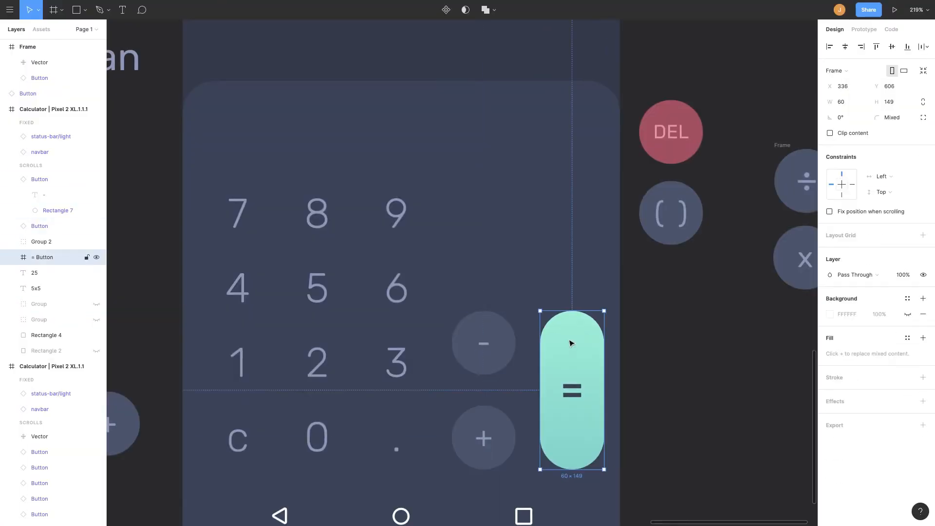
pyautogui.click(484, 342)
pyautogui.scroll(3, 664, 398)
pyautogui.scroll(-4, 663, 399)
# Move × and ÷ into the fourth column and stack ( ) above DEL in the rightmost column.
pyautogui.moveTo(746, 245); pyautogui.dragTo(520, 238)
pyautogui.moveTo(747, 187); pyautogui.dragTo(521, 176)
pyautogui.moveTo(643, 163); pyautogui.dragTo(578, 248)
pyautogui.moveTo(638, 216); pyautogui.dragTo(573, 158)
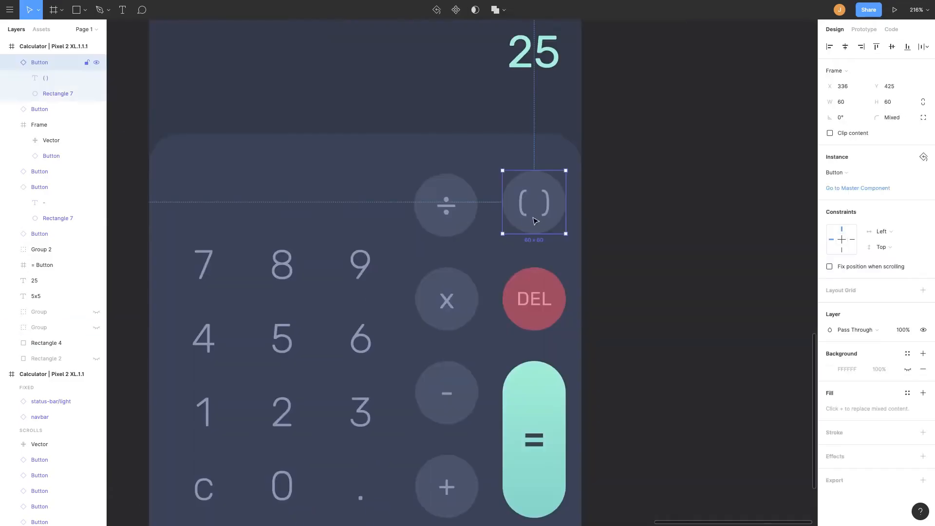
# Align the top-row buttons and the = button with the keypad's rightmost column.
pyautogui.scroll(-5, 616, 230)
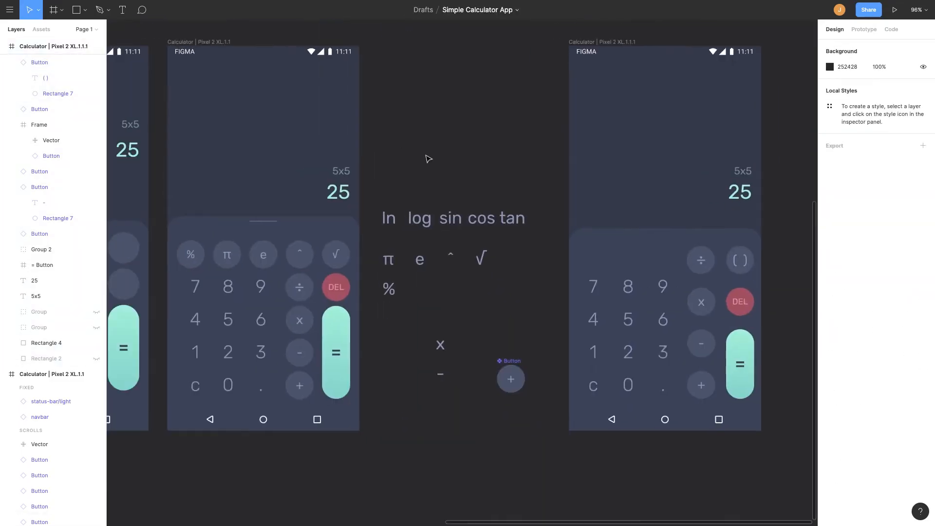
pyautogui.click(628, 319)
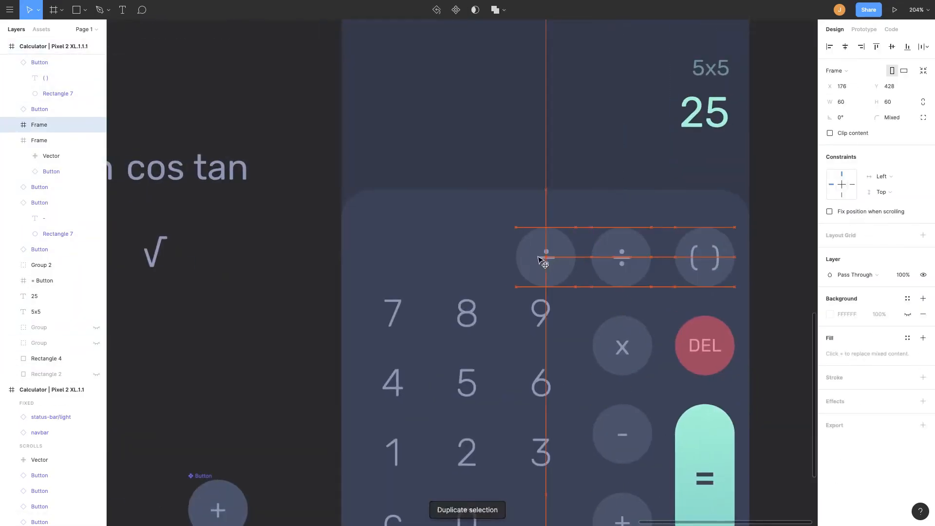
pyautogui.scroll(-5, 549, 196)
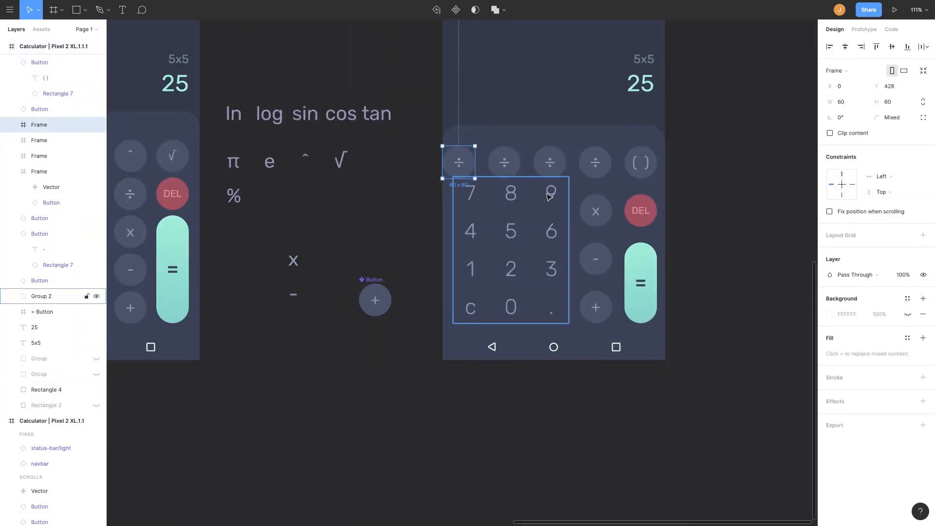
pyautogui.scroll(1, 549, 196)
pyautogui.keyDown('shift'); pyautogui.click(650, 199); pyautogui.keyUp('shift')
pyautogui.moveTo(627, 200); pyautogui.dragTo(623, 200)
pyautogui.moveTo(644, 202); pyautogui.dragTo(661, 203)
pyautogui.scroll(5, 482, 195)
pyautogui.moveTo(484, 208); pyautogui.dragTo(477, 208)
pyautogui.click(762, 213)
pyautogui.moveTo(742, 412); pyautogui.dragTo(756, 412)
pyautogui.hotkey('shift', 'Left')
pyautogui.hotkey('shift', 'Left')
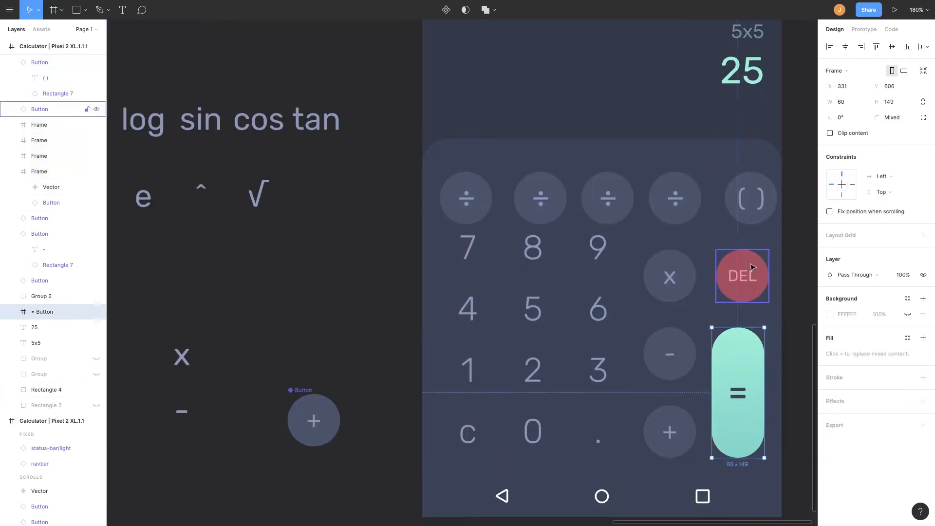
# Align the DEL and ( ) buttons to the right edge and nudge the first ÷ button into place.
pyautogui.moveTo(753, 269); pyautogui.dragTo(766, 269)
pyautogui.hotkey('shift', 'Left')
pyautogui.hotkey('shift', 'Left')
pyautogui.moveTo(744, 195); pyautogui.dragTo(756, 195)
pyautogui.hotkey('shift', 'Left')
pyautogui.hotkey('shift', 'Left')
pyautogui.moveTo(471, 202); pyautogui.dragTo(452, 202)
pyautogui.hotkey('shift', 'Right')
pyautogui.hotkey('shift', 'Right')
# Select the four ÷ buttons and the ( ) button and distribute them evenly across the top row.
pyautogui.keyDown('shift'); pyautogui.click(540, 205); pyautogui.keyUp('shift')
pyautogui.keyDown('shift'); pyautogui.click(607, 205); pyautogui.keyUp('shift')
pyautogui.keyDown('shift'); pyautogui.click(675, 205); pyautogui.keyUp('shift')
pyautogui.keyDown('shift'); pyautogui.click(726, 204); pyautogui.keyUp('shift')
pyautogui.hotkey('ctrl', 'alt', 'h')
pyautogui.moveTo(760, 212); pyautogui.dragTo(765, 212)
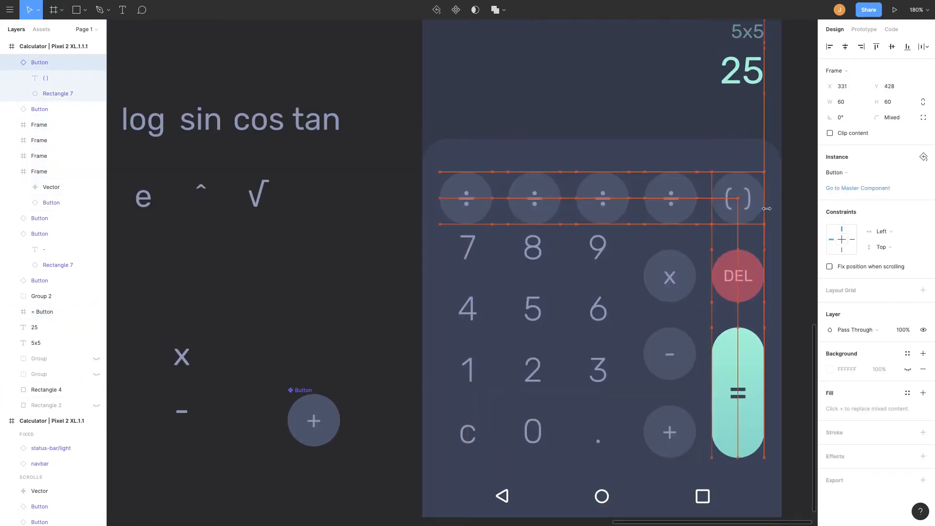
# Move the × button up and set its Y position to 506.
pyautogui.scroll(-4, 766, 204)
pyautogui.scroll(4, 594, 229)
pyautogui.moveTo(575, 238); pyautogui.dragTo(576, 213)
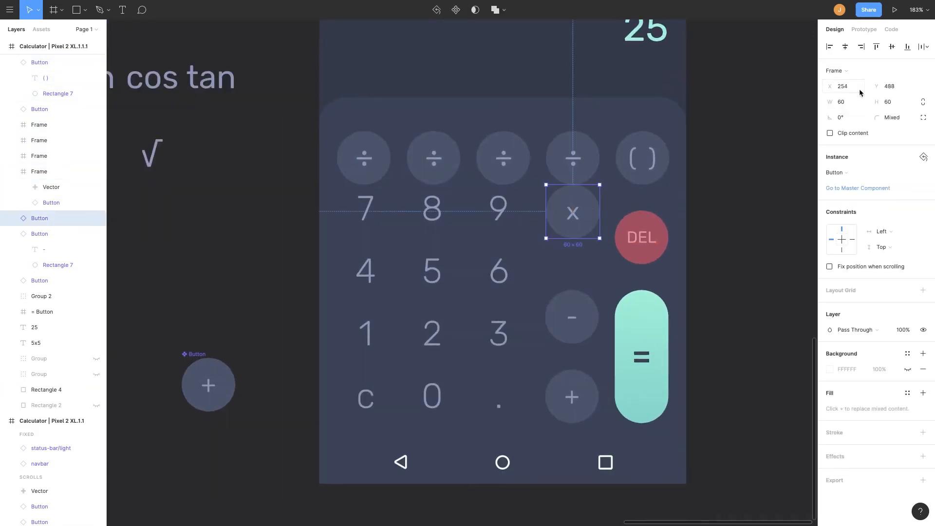
pyautogui.click(890, 86)
pyautogui.write('506')
pyautogui.press('Return')
# Move the DEL, −, + and = buttons up to close the gaps in the right columns.
pyautogui.moveTo(647, 244); pyautogui.dragTo(648, 233)
pyautogui.moveTo(574, 316); pyautogui.dragTo(574, 297)
pyautogui.moveTo(576, 393); pyautogui.dragTo(575, 364)
pyautogui.moveTo(636, 371); pyautogui.dragTo(635, 352)
pyautogui.press('Escape')
# Set the DEL button's Y position to 506 so it lines up with the × button.
pyautogui.scroll(1, 633, 351)
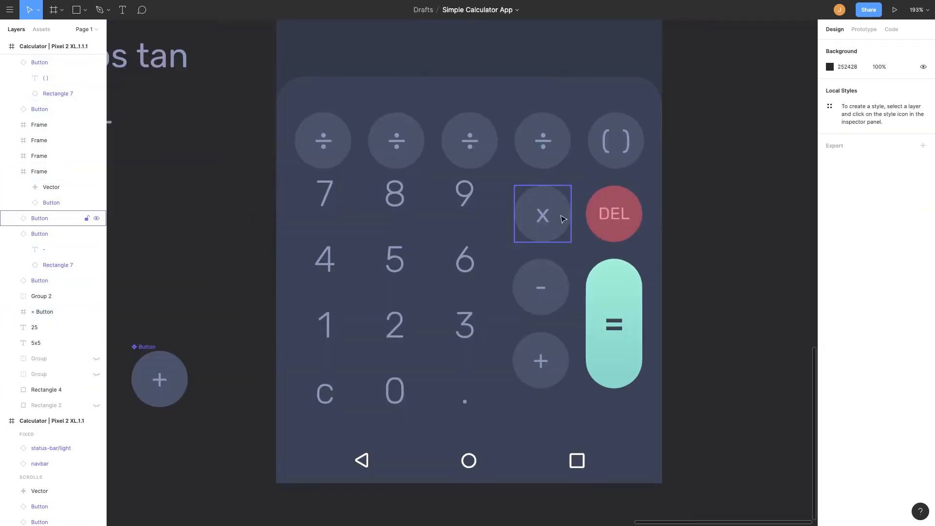
pyautogui.moveTo(550, 222)
pyautogui.mouseDown()
pyautogui.moveTo(548, 214)
pyautogui.moveTo(549, 222)
pyautogui.mouseUp()
pyautogui.moveTo(613, 231); pyautogui.dragTo(635, 230)
pyautogui.click(889, 86)
pyautogui.write('506')
pyautogui.press('Return')
pyautogui.moveTo(634, 141); pyautogui.dragTo(632, 141)
pyautogui.press('Escape')
# Move the × button down level with the DEL button.
pyautogui.hscroll(1, 544, 296)
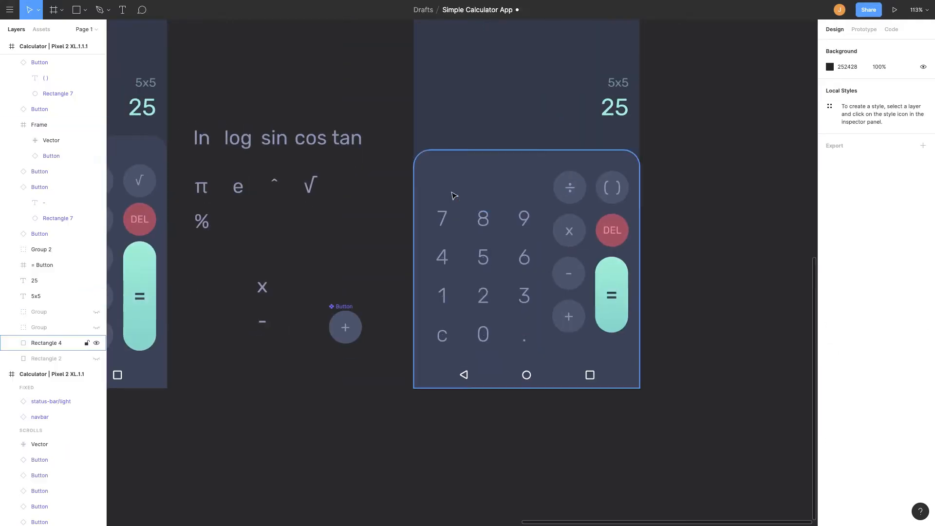
pyautogui.scroll(3, 569, 293)
pyautogui.moveTo(569, 217); pyautogui.dragTo(568, 240)
pyautogui.click(575, 158)
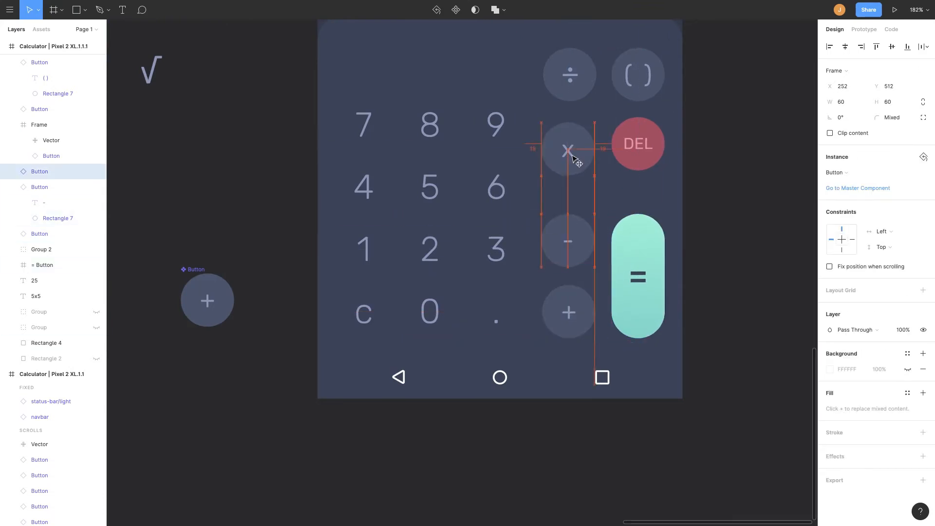
pyautogui.click(638, 75)
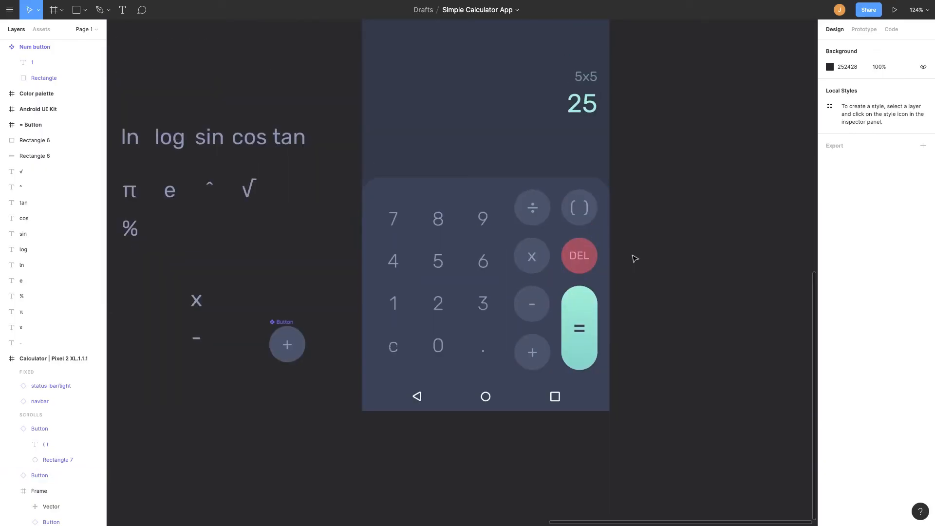
pyautogui.click(444, 273)
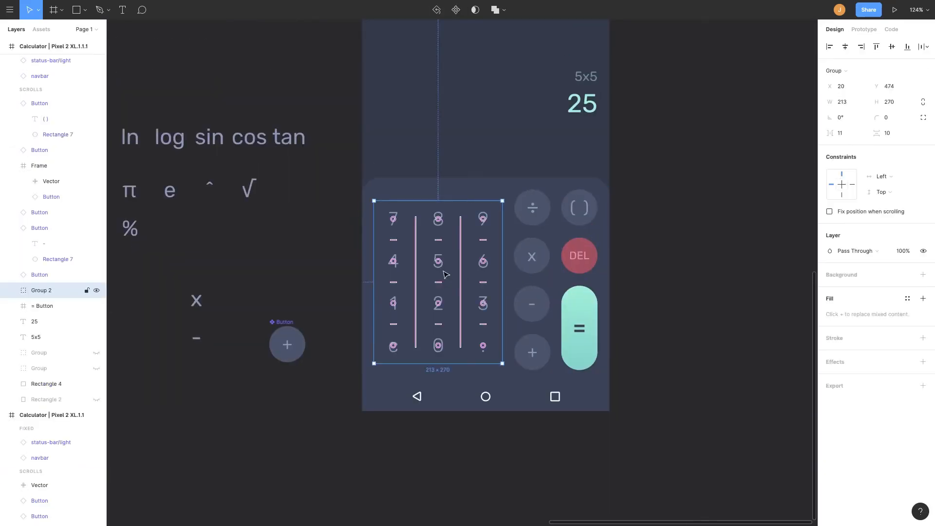
# Draw a reference rectangle in the gap between the number pad and operators and set its width to 20.
pyautogui.scroll(5, 435, 292)
pyautogui.click(565, 199)
pyautogui.press('r')
pyautogui.moveTo(549, 102); pyautogui.dragTo(573, 448)
pyautogui.moveTo(561, 102); pyautogui.dragTo(561, 93)
pyautogui.keyDown('shift'); pyautogui.click(447, 233); pyautogui.keyUp('shift')
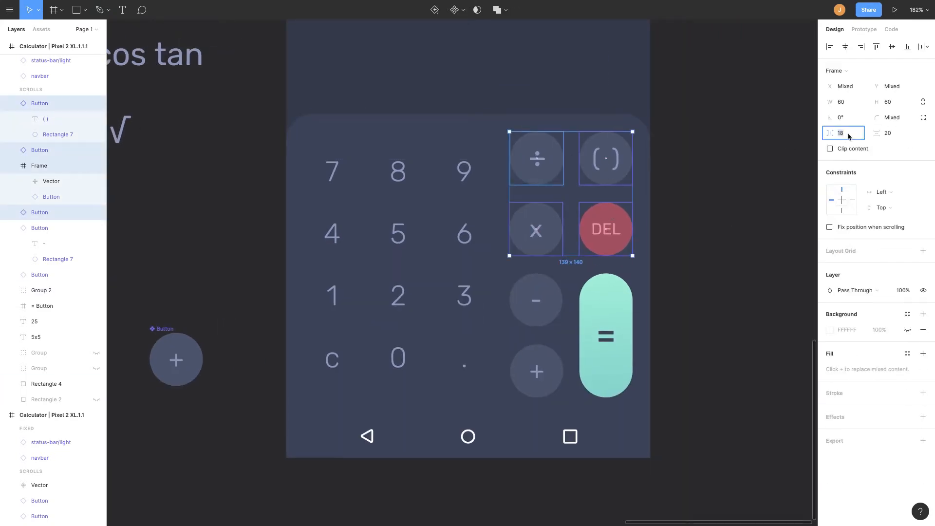
pyautogui.write('20')
pyautogui.press('Return')
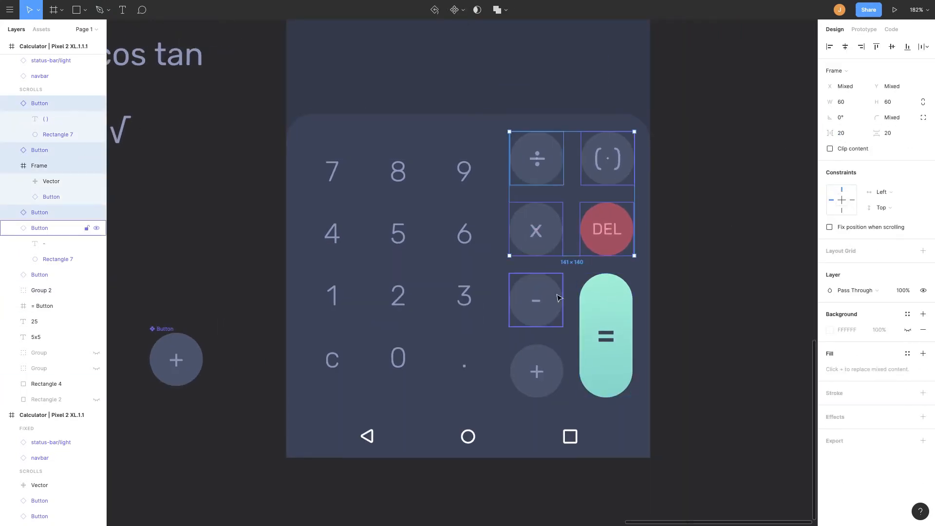
# Set the spacing between the selected operator buttons to 20.
pyautogui.click(555, 298)
pyautogui.click(840, 139)
pyautogui.write('20')
pyautogui.press('Return')
# Nudge the number keypad group horizontally to re-centre it beside the operator buttons.
pyautogui.click(466, 197)
pyautogui.hotkey('shift', 'Right')
pyautogui.hotkey('shift', 'Right')
pyautogui.hotkey('shift', 'Right')
pyautogui.hotkey('shift', 'Left')
pyautogui.hotkey('shift', 'Left')
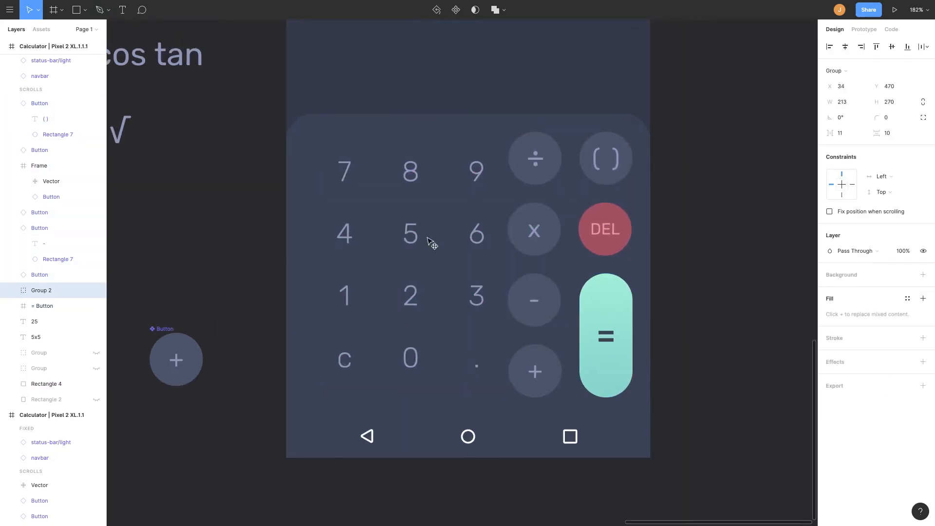
pyautogui.hotkey('shift', 'Left')
pyautogui.hotkey('shift', 'Left')
pyautogui.hotkey('shift', 'Left')
pyautogui.hotkey('shift', 'Right')
pyautogui.hotkey('shift', 'Right')
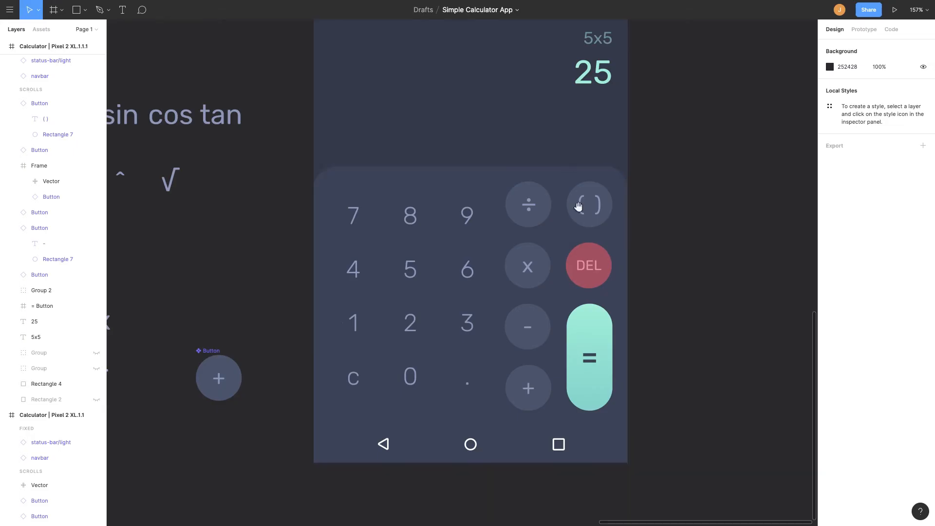
# Move the 5x5 and 25 display texts down toward the keypad.
pyautogui.click(598, 223)
pyautogui.moveTo(599, 223); pyautogui.dragTo(599, 270)
pyautogui.click(596, 198)
pyautogui.hotkey('shift', 'Down')
pyautogui.hotkey('shift', 'Down')
pyautogui.hotkey('shift', 'Down')
pyautogui.hotkey('shift', 'Down')
pyautogui.hotkey('shift', 'Down')
pyautogui.hotkey('shift', 'Down')
pyautogui.hotkey('shift', 'Down')
pyautogui.hotkey('shift', 'Down')
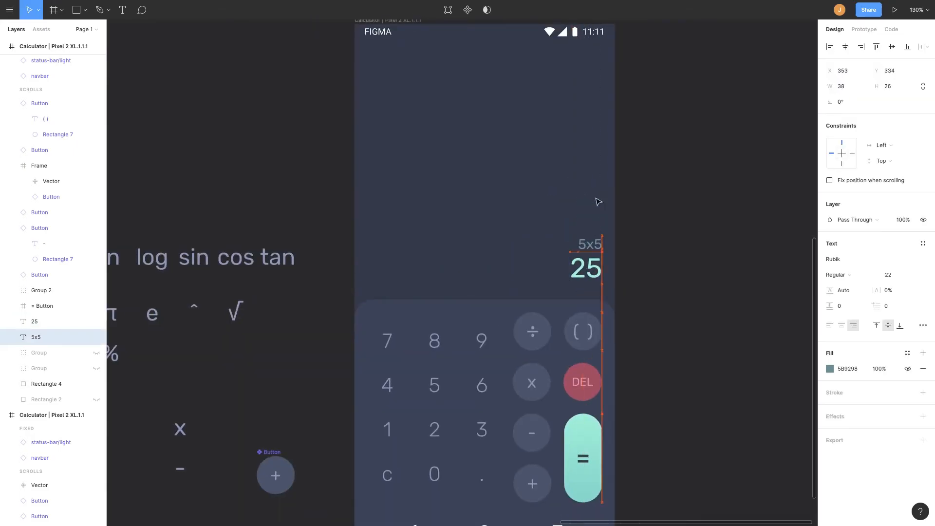
# Draw a 371 × 1 divider line above the 5x5 and 25 texts.
pyautogui.scroll(6, 534, 197)
pyautogui.press('r')
pyautogui.moveTo(390, 237); pyautogui.dragTo(665, 268)
pyautogui.moveTo(390, 264); pyautogui.dragTo(198, 265)
pyautogui.hotkey('shift', 'Right')
pyautogui.hotkey('shift', 'Right')
pyautogui.hotkey('ctrl', 'shift', 'Left')
pyautogui.hotkey('ctrl', 'shift', 'Left')
pyautogui.hotkey('ctrl', 'shift', 'Up')
pyautogui.hotkey('ctrl', 'Up')
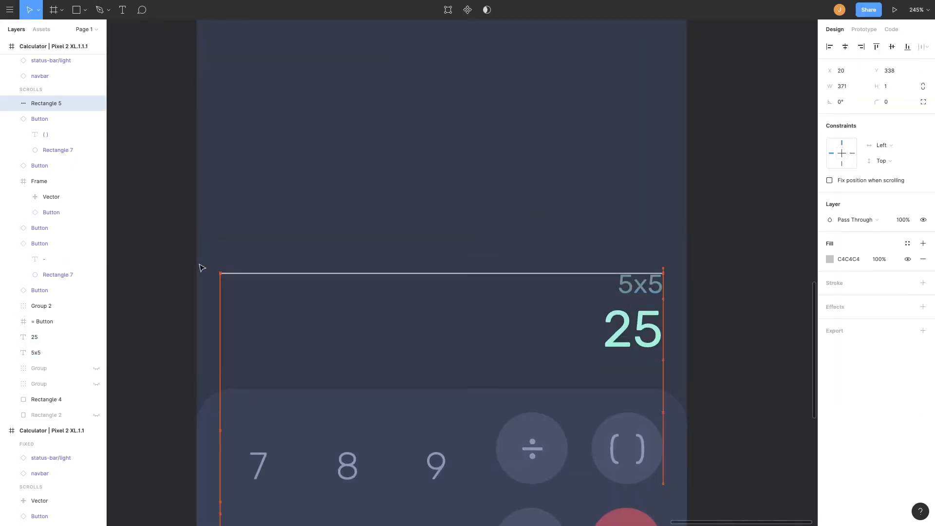
# Duplicate the 5x5 and 25 texts and place the copy above the divider line.
pyautogui.scroll(5, 507, 240)
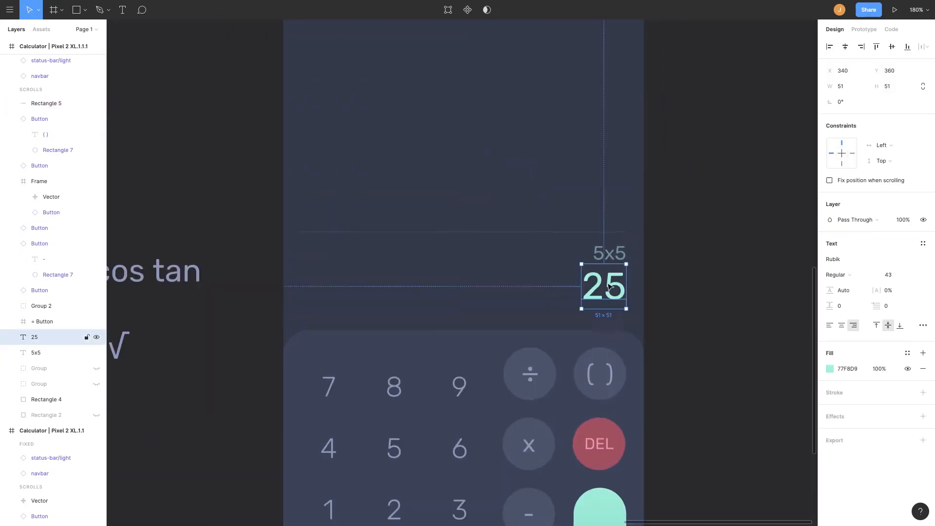
pyautogui.moveTo(618, 290); pyautogui.dragTo(617, 213)
pyautogui.hotkey('shift', 'Up')
pyautogui.scroll(5, 618, 200)
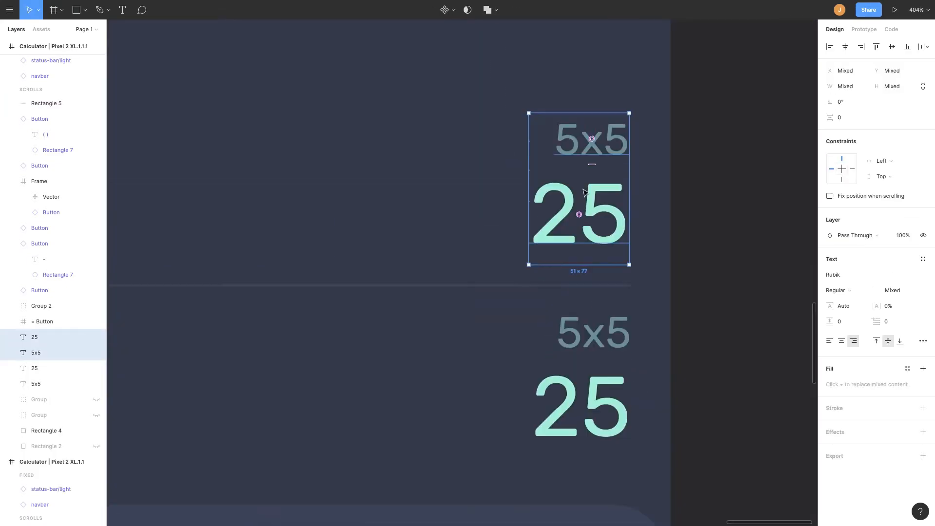
# Change the duplicated texts to 1+2+3+4 and 10.
pyautogui.scroll(2, 602, 195)
pyautogui.doubleClick(607, 218)
pyautogui.write('1+2+3+4')
pyautogui.doubleClick(606, 290)
pyautogui.write('10')
pyautogui.press('Escape')
# Wrap the 1+2+3+4 expression, the 10 result and the divider line together in a frame.
pyautogui.scroll(-5, 690, 251)
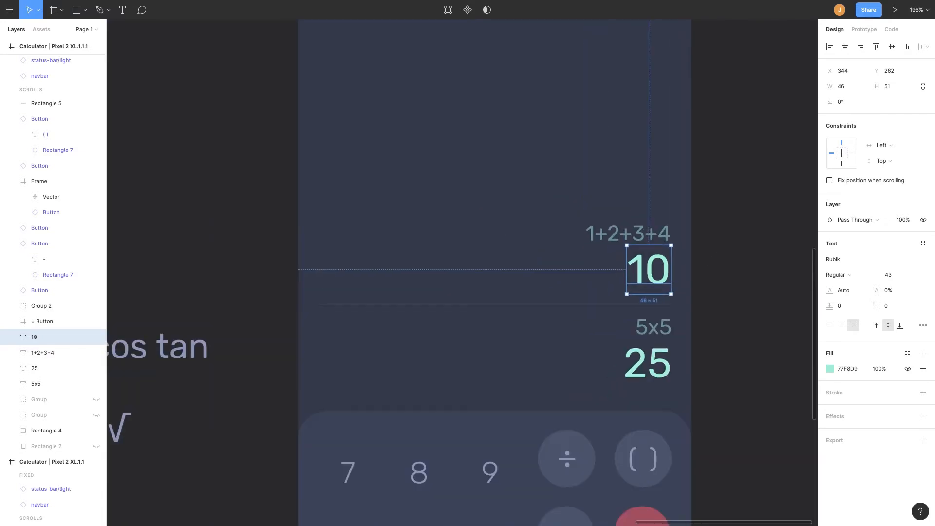
pyautogui.scroll(-5, 578, 169)
pyautogui.click(578, 169)
pyautogui.scroll(4, 556, 174)
pyautogui.click(526, 306)
pyautogui.keyDown('shift'); pyautogui.click(518, 277); pyautogui.keyUp('shift')
pyautogui.keyDown('shift'); pyautogui.click(507, 246); pyautogui.keyUp('shift')
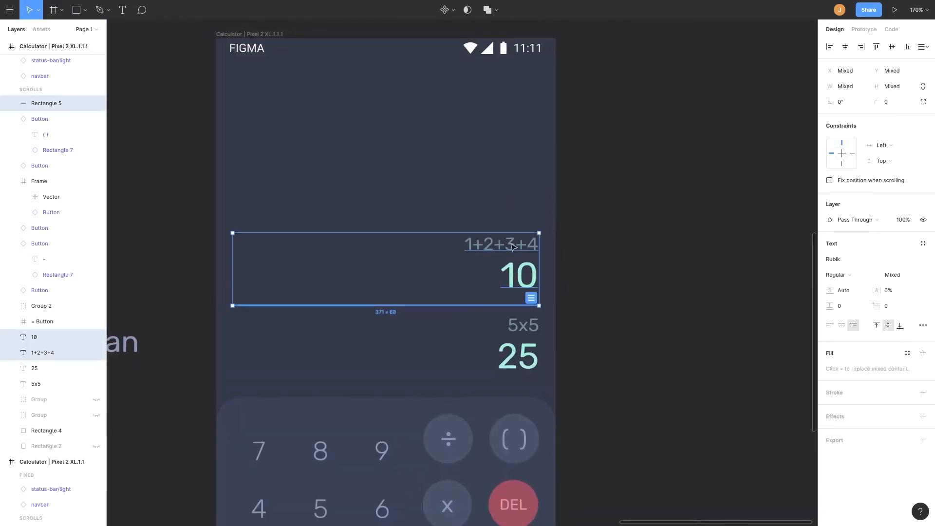
pyautogui.press('super+alt+g')
# Rename the frame Calculation item and turn it into a component.
pyautogui.doubleClick(39, 106)
pyautogui.write('item')
pyautogui.press('Return')
pyautogui.press('super+alt+k')
# Move the Calculation item master beside the phone and put an instance in place of the old result texts.
pyautogui.moveTo(482, 254); pyautogui.dragTo(775, 117)
pyautogui.press('Delete')
pyautogui.moveTo(619, 121); pyautogui.dragTo(285, 313)
pyautogui.moveTo(413, 329); pyautogui.dragTo(413, 347)
pyautogui.hotkey('shift', 'Up')
pyautogui.hotkey('shift', 'Up')
# Hide the divider line inside the Calculation item instance.
pyautogui.scroll(-5, 550, 211)
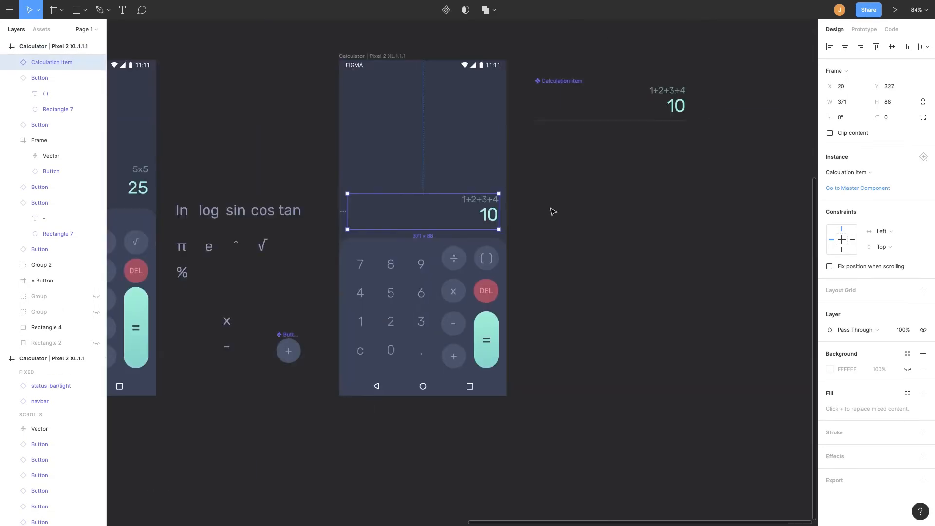
pyautogui.scroll(6, 528, 277)
pyautogui.doubleClick(528, 343)
pyautogui.press('super+shift+h')
# Drag a second Calculation item instance into the phone above the first one.
pyautogui.scroll(3, 536, 292)
pyautogui.click(729, 154)
pyautogui.keyDown('alt'); pyautogui.moveTo(729, 154); pyautogui.dragTo(303, 436); pyautogui.keyUp('alt')
pyautogui.keyDown('alt'); pyautogui.moveTo(320, 278); pyautogui.dragTo(372, 289); pyautogui.keyUp('alt')
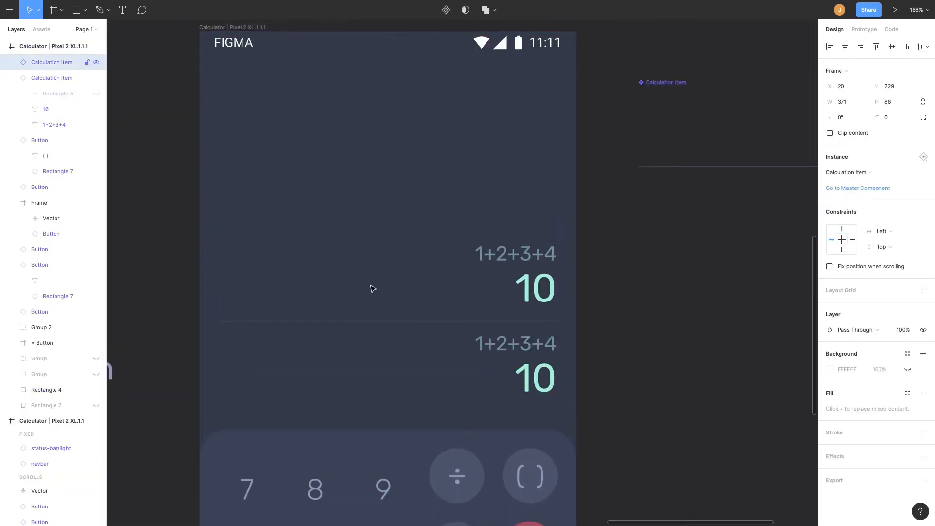
# Change the upper instance's expression to 1*(2-3)+4.
pyautogui.scroll(-3, 433, 189)
pyautogui.hscroll(1, 433, 190)
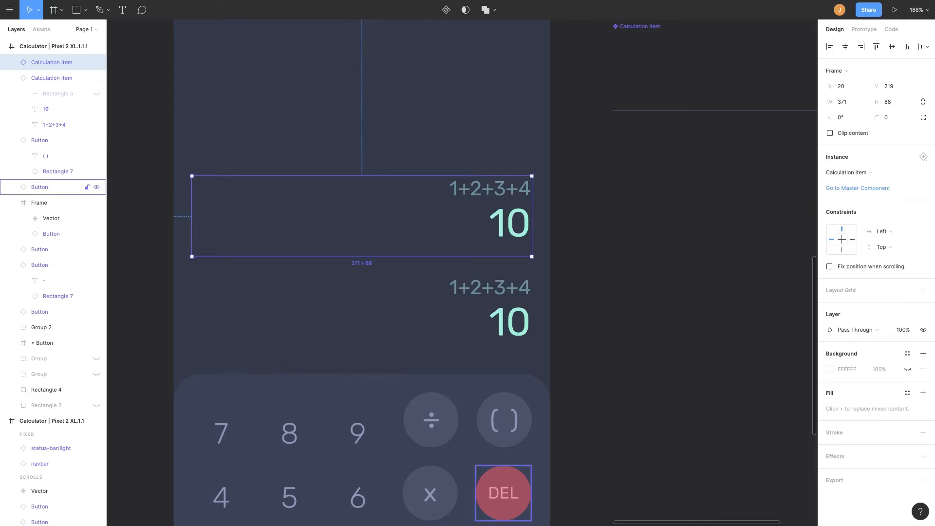
pyautogui.doubleClick(480, 191)
pyautogui.write('1*(2-3)')
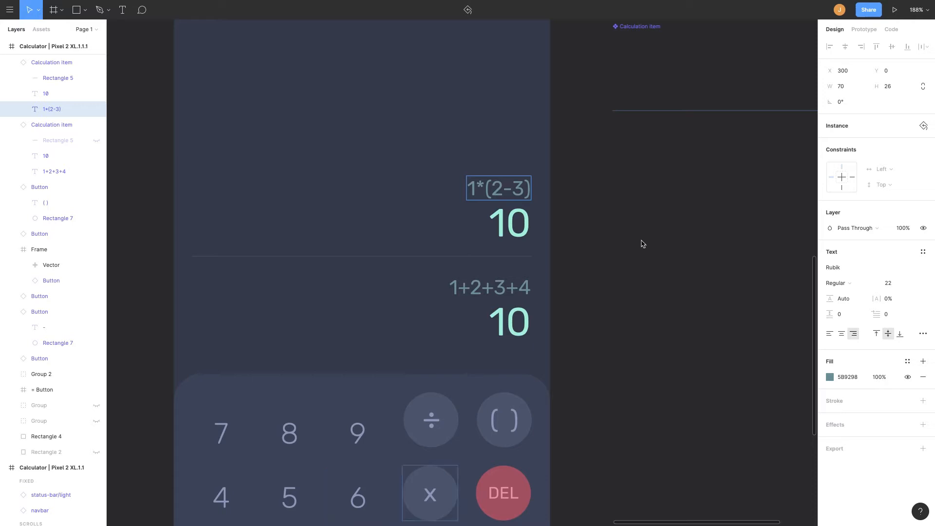
pyautogui.write('+4')
# Duplicate a Calculation item instance and place the copy at the top of the list.
pyautogui.hotkey('ctrl', 'd')
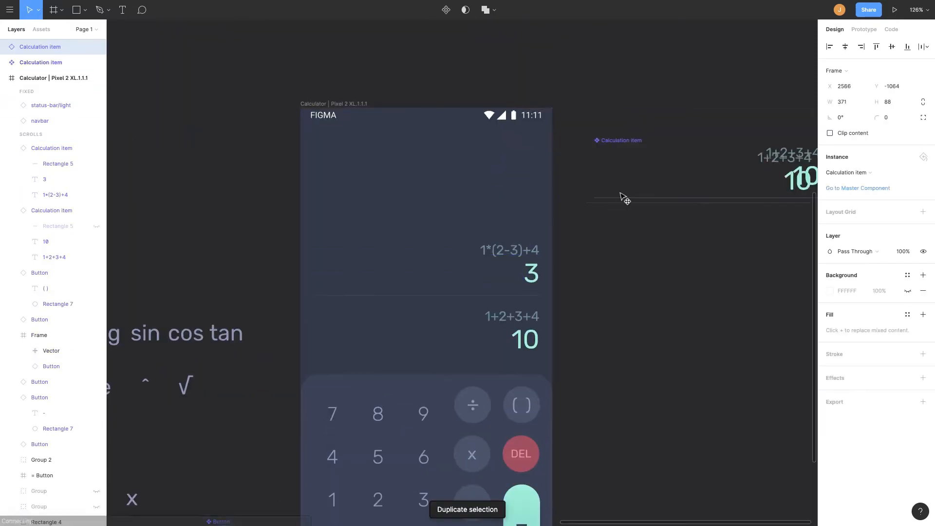
pyautogui.moveTo(625, 200); pyautogui.dragTo(408, 215)
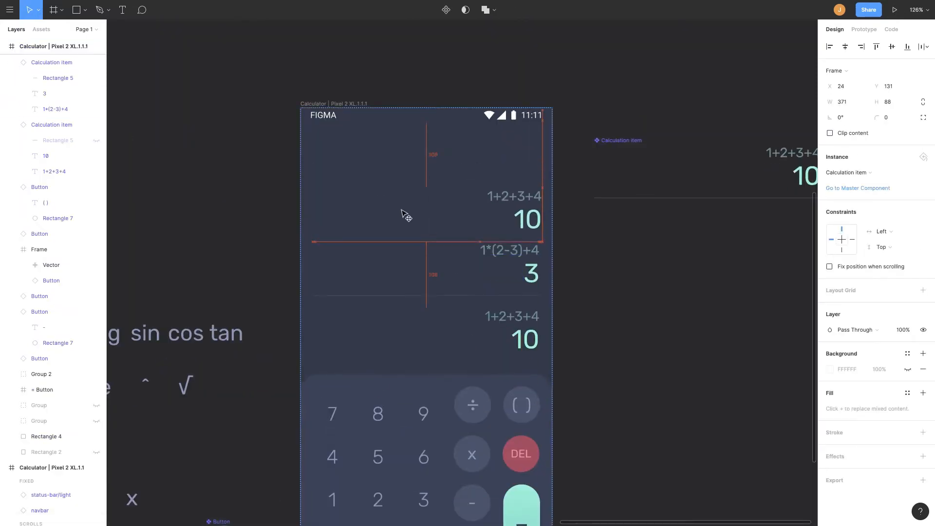
pyautogui.click(630, 294)
# Extend the phone frame upward to make room for a taller calculation history.
pyautogui.scroll(-5, 579, 180)
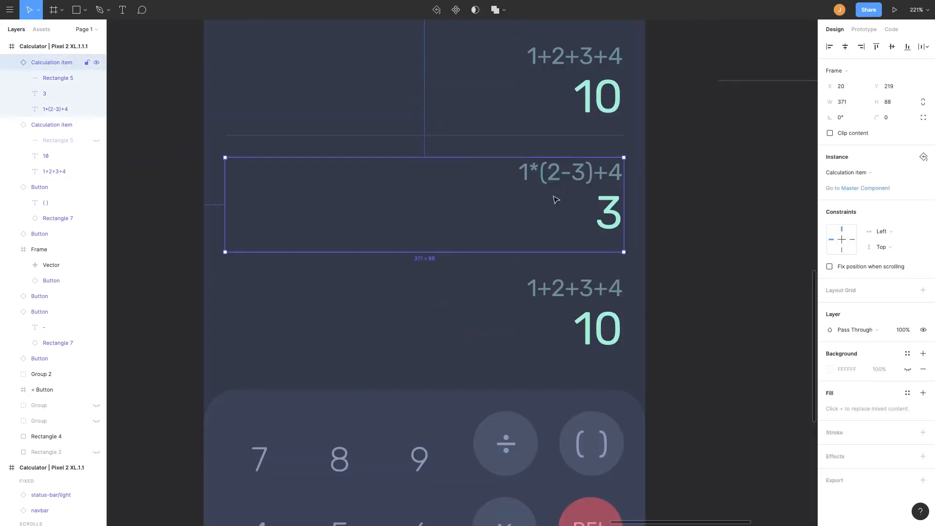
pyautogui.scroll(3, 586, 194)
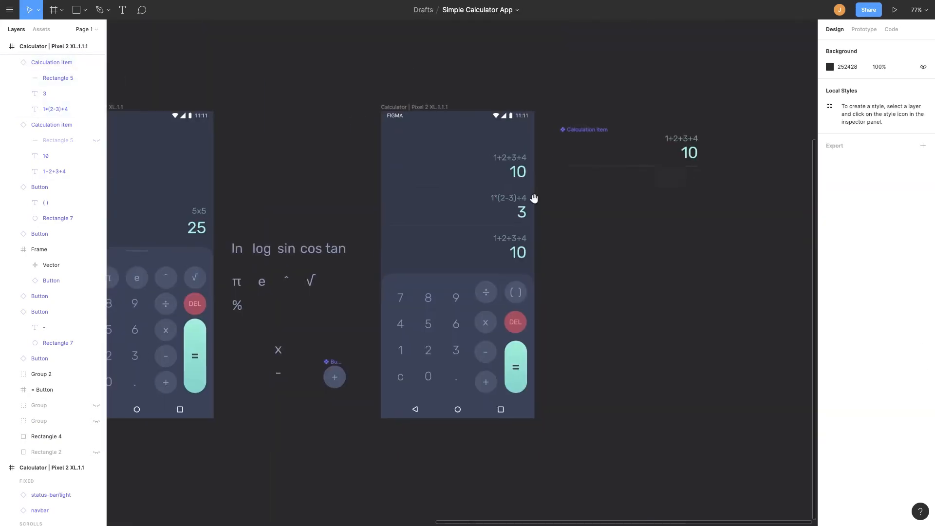
pyautogui.scroll(-2, 534, 198)
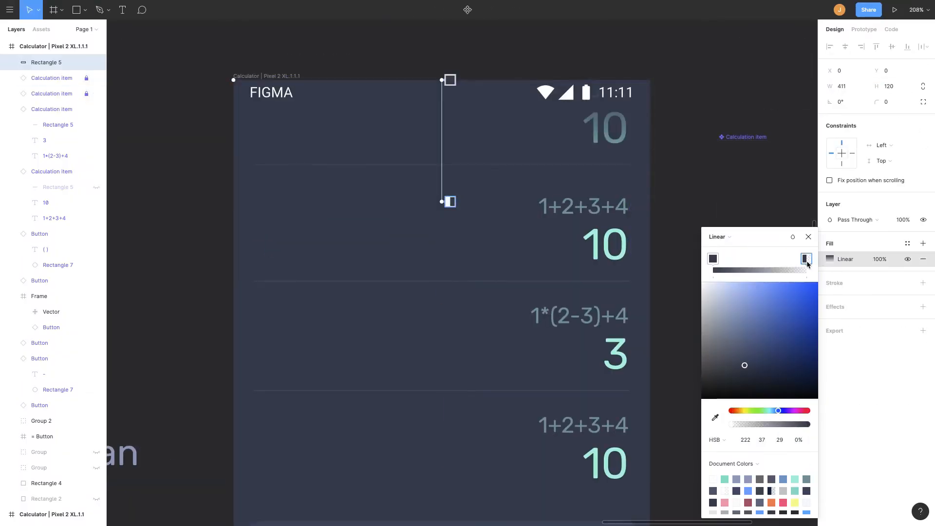
pyautogui.moveTo(449, 81); pyautogui.dragTo(448, 100)
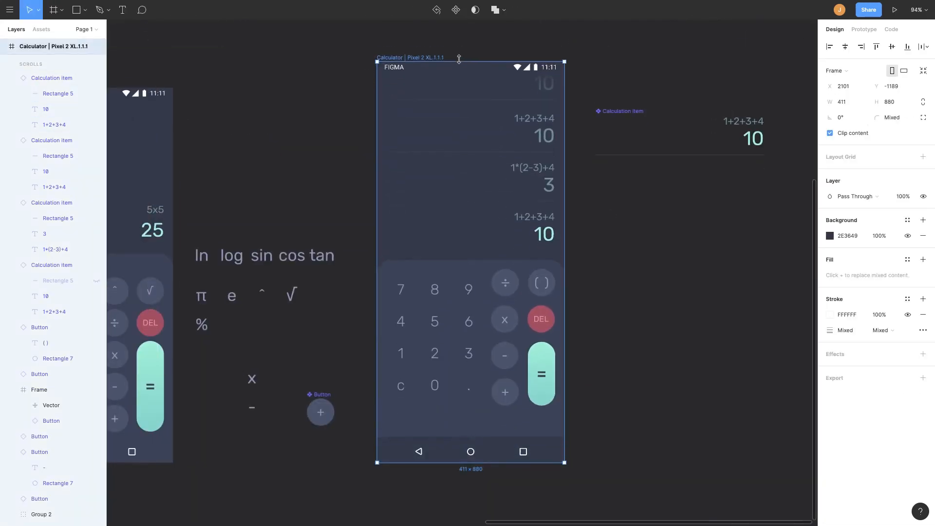
pyautogui.click(607, 404)
pyautogui.scroll(-3, 590, 356)
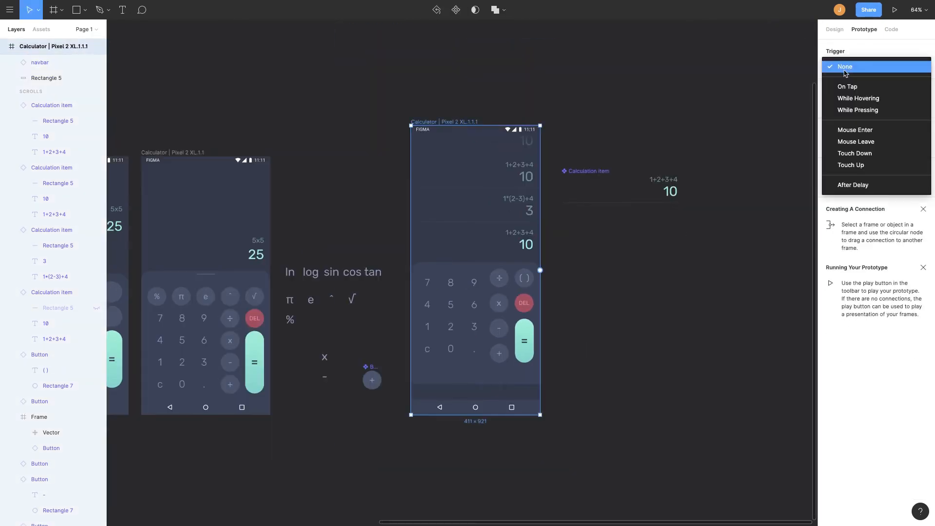
pyautogui.click(835, 66)
pyautogui.click(834, 105)
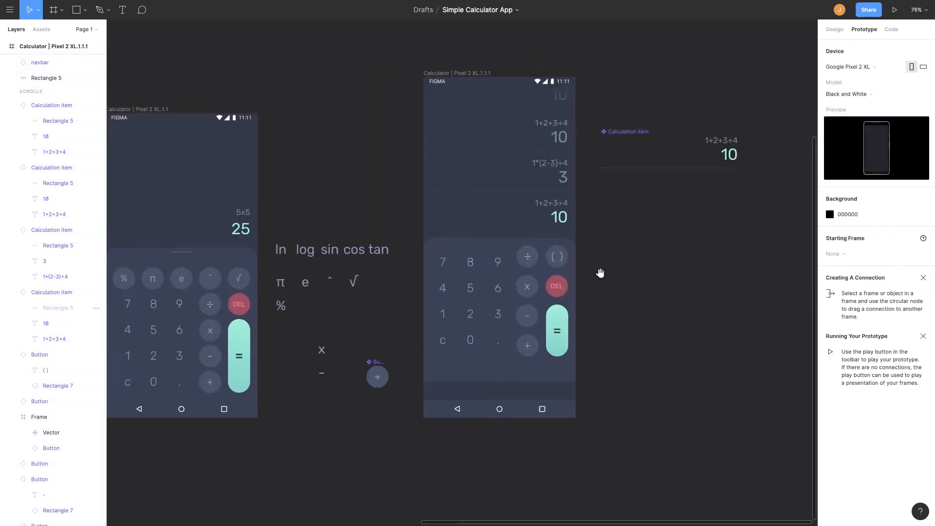
pyautogui.click(527, 417)
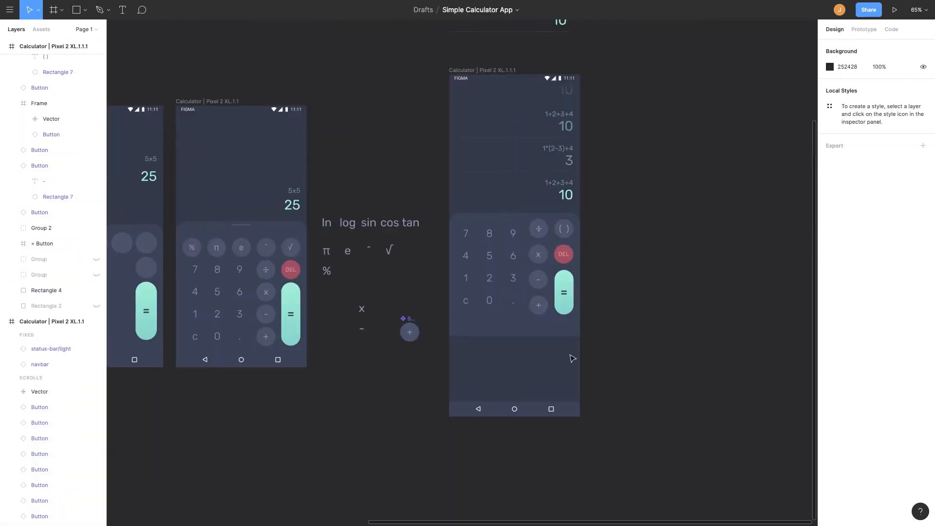
# Select the Calculation item instances and duplicate them upward to fill the history list.
pyautogui.click(464, 211)
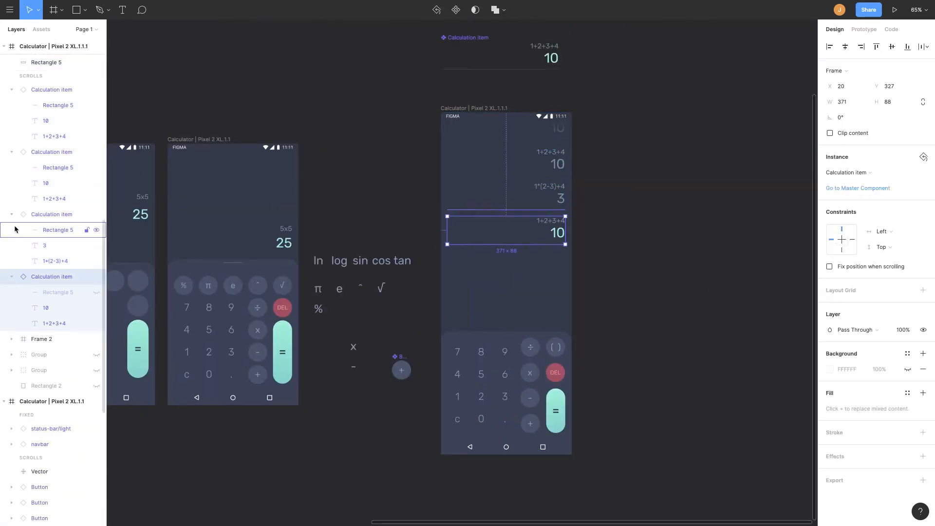
pyautogui.keyDown('shift'); pyautogui.click(45, 136); pyautogui.keyUp('shift')
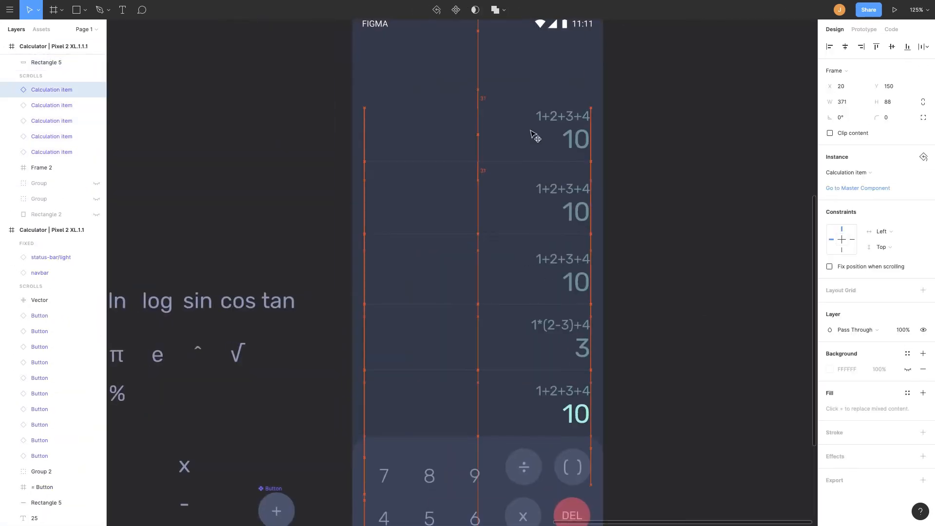
pyautogui.click(534, 141)
pyautogui.scroll(3, 526, 166)
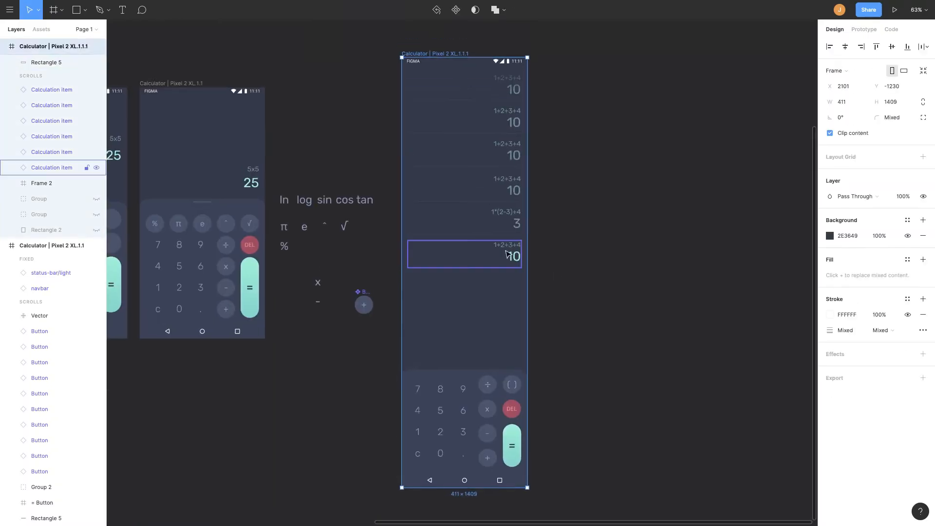
pyautogui.moveTo(515, 356); pyautogui.dragTo(478, 193)
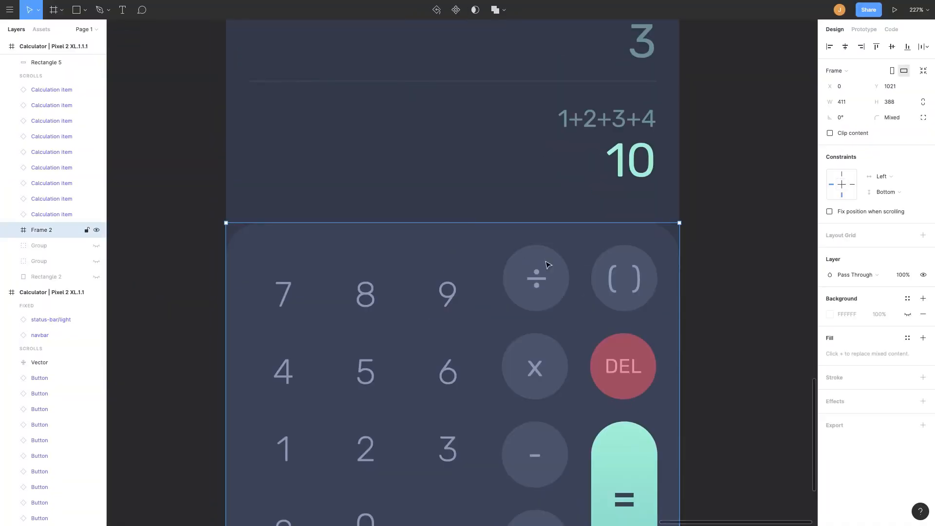
# Draw a small rectangle about 42 × 11 as a drag handle at the top of the keypad panel.
pyautogui.scroll(-3, 548, 265)
pyautogui.press('r')
pyautogui.moveTo(440, 125); pyautogui.dragTo(490, 141)
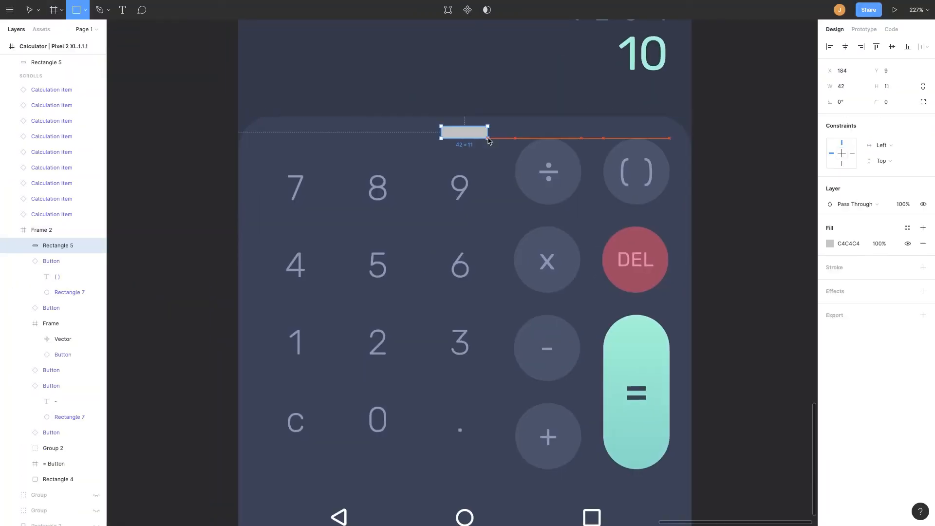
# Set the layer opacity of the upper Calculation item instances to 50%.
pyautogui.scroll(4, 480, 141)
pyautogui.moveTo(467, 204); pyautogui.dragTo(470, 192)
pyautogui.scroll(4, 470, 192)
pyautogui.click(794, 248)
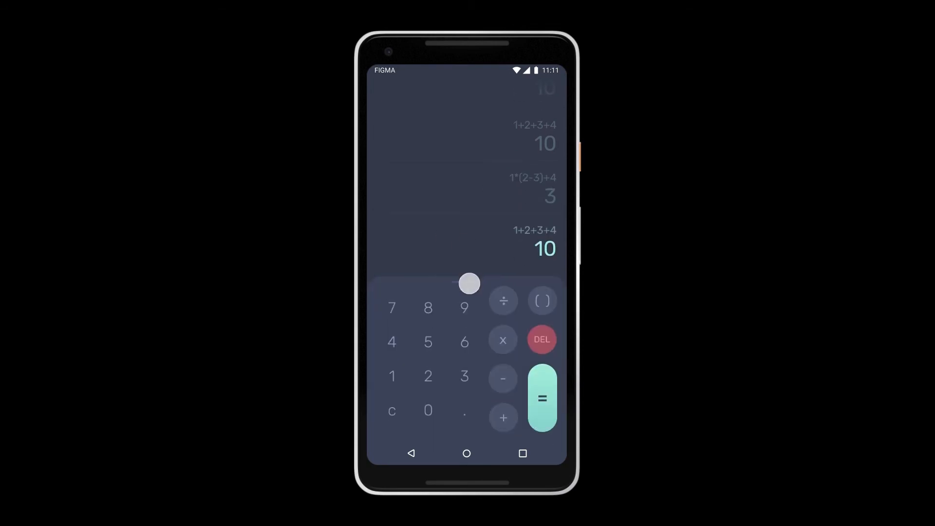
pyautogui.moveTo(469, 284); pyautogui.dragTo(487, 234)
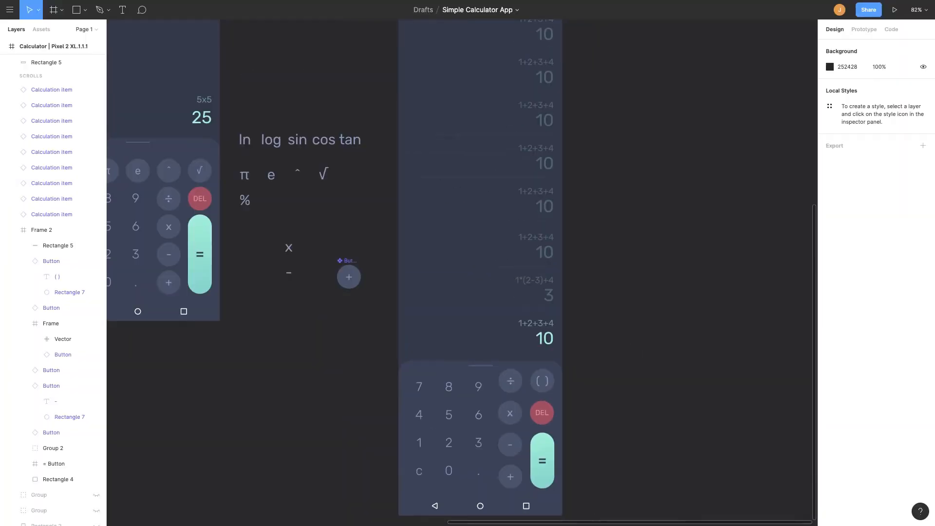
pyautogui.hotkey('ctrl', 'Up')
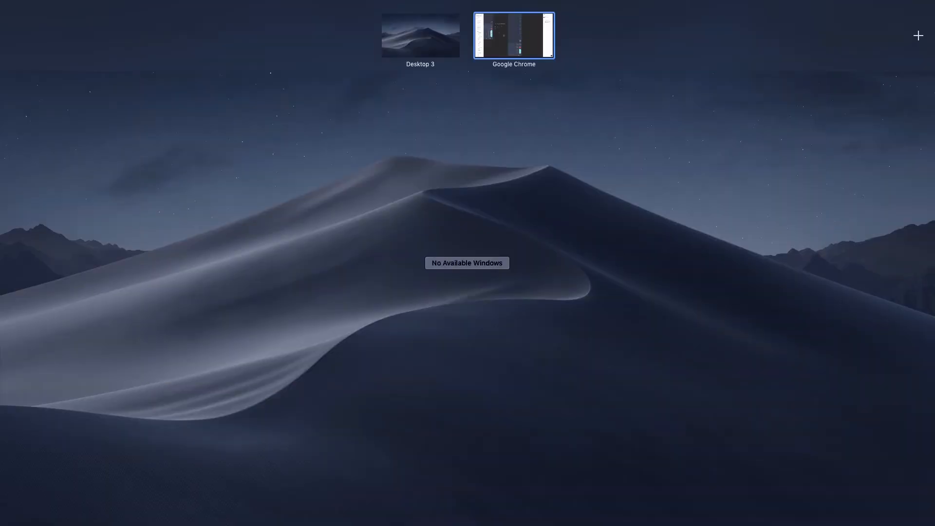
pyautogui.hotkey('ctrl', 'Up')
pyautogui.scroll(-3, 717, 349)
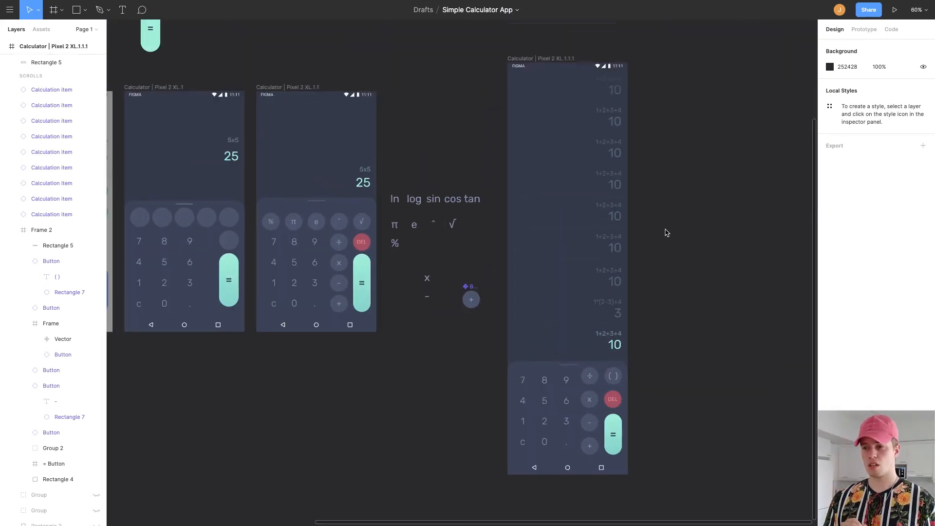
# Open the prototype preview and test swiping the keypad panel down and up over the calculation history.
pyautogui.hscroll(3, 666, 231)
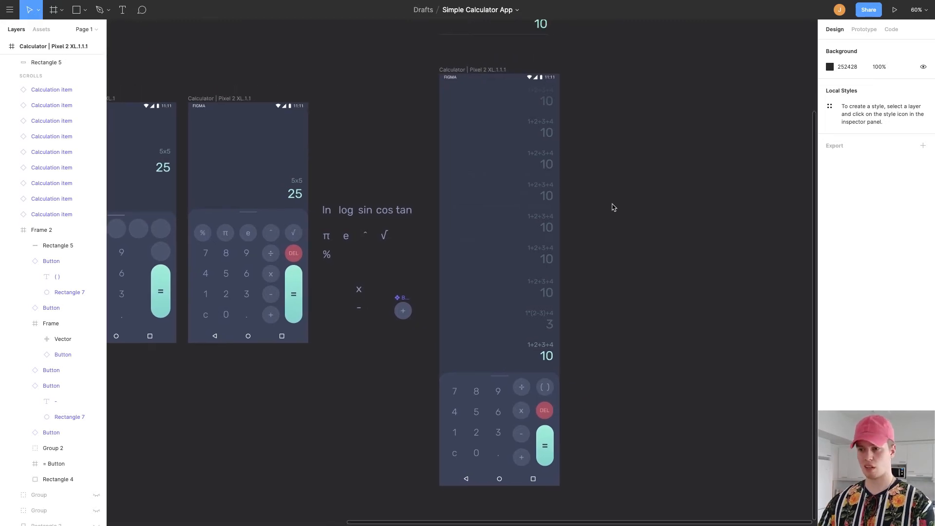
pyautogui.press('super+alt+Return')
pyautogui.press('Escape')
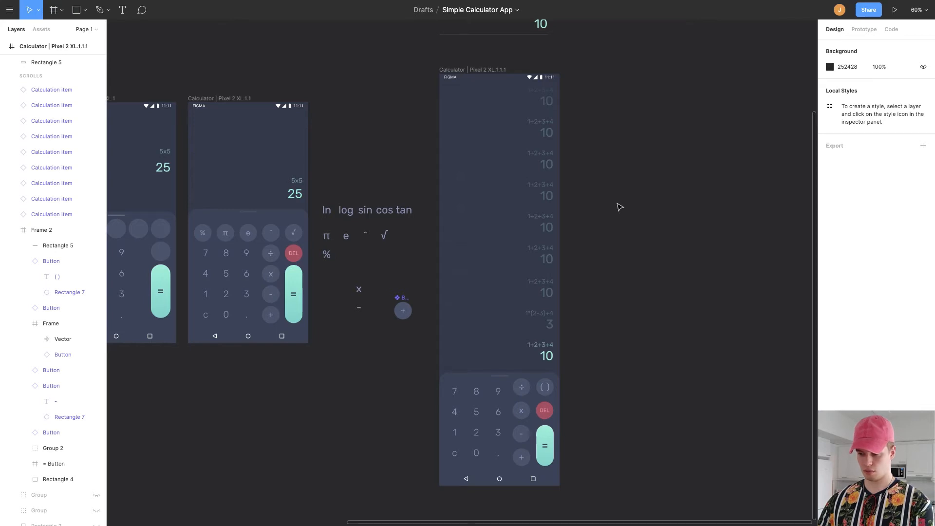
pyautogui.press('super+alt+Return')
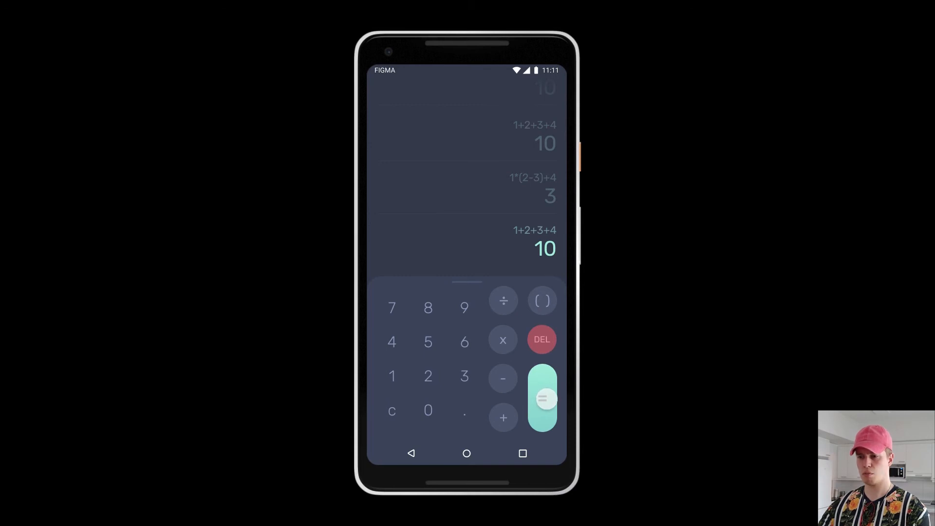
pyautogui.moveTo(482, 273); pyautogui.dragTo(483, 219)
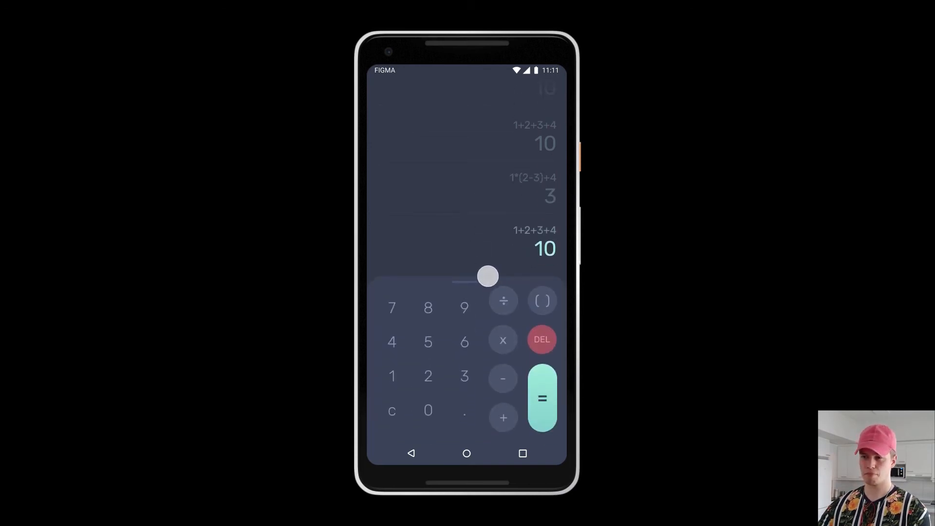
pyautogui.moveTo(479, 284); pyautogui.dragTo(476, 482)
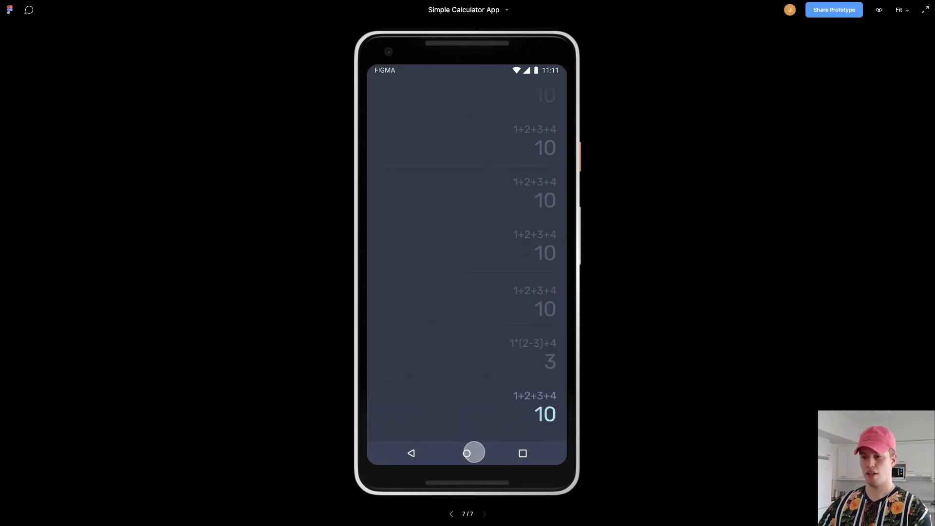
pyautogui.scroll(5, 462, 258)
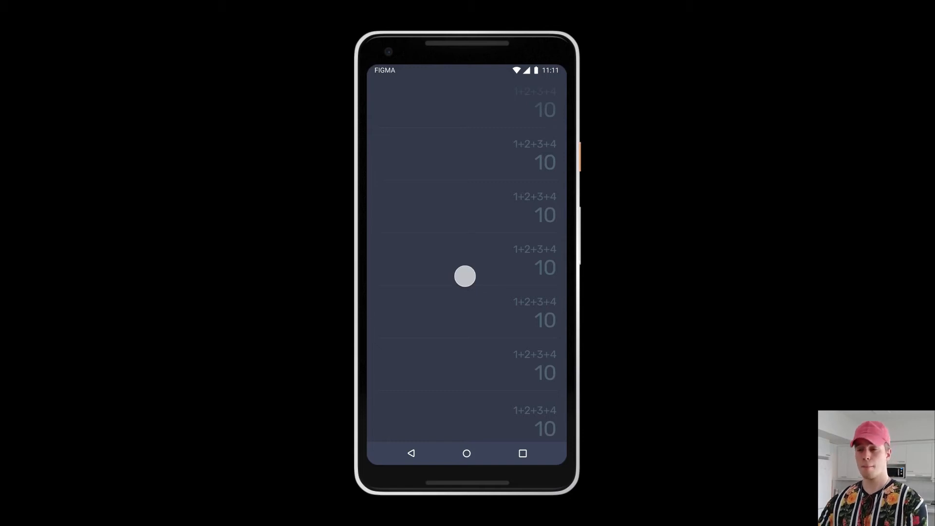
pyautogui.moveTo(461, 267); pyautogui.dragTo(456, 190)
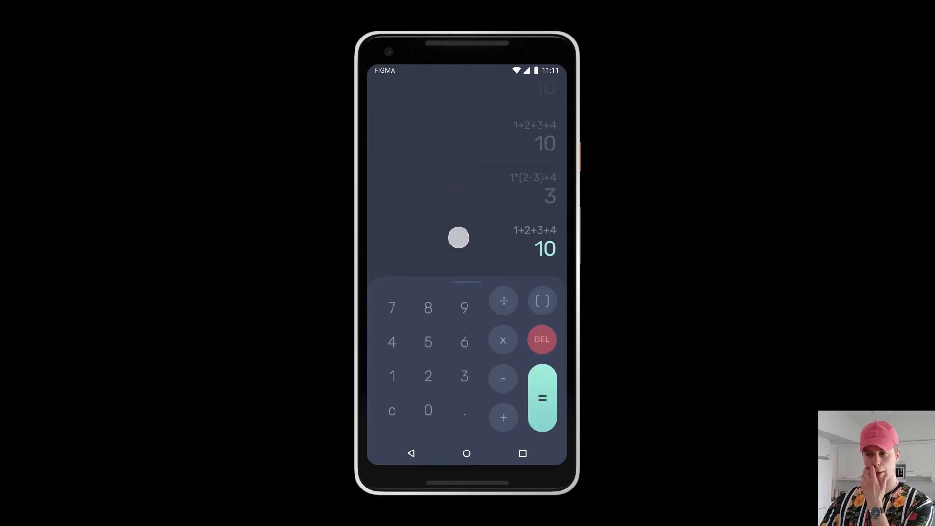
pyautogui.moveTo(459, 238); pyautogui.dragTo(466, 293)
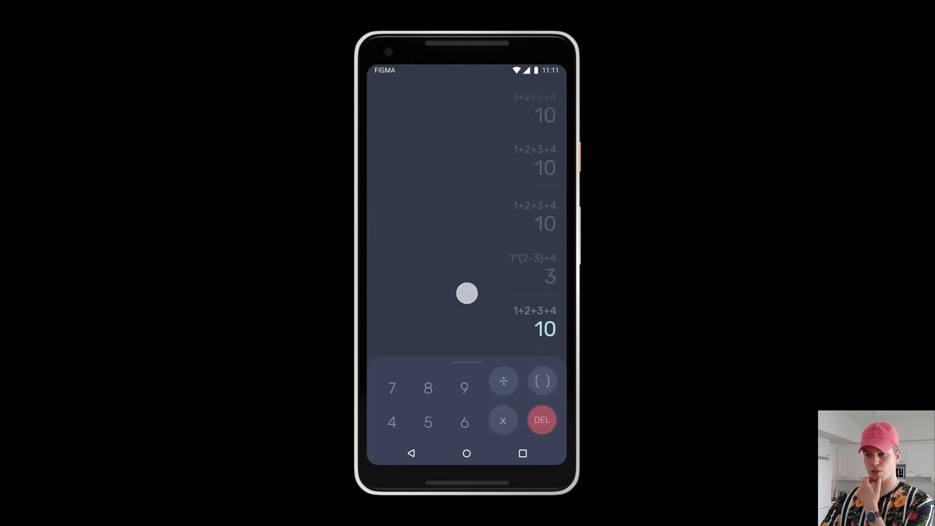
pyautogui.moveTo(468, 326); pyautogui.dragTo(487, 196)
pyautogui.moveTo(476, 282); pyautogui.dragTo(488, 217)
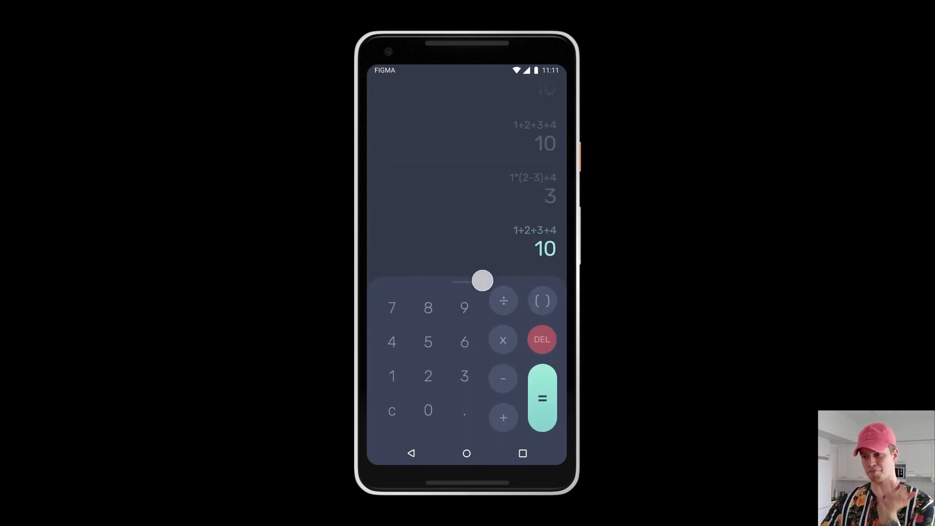
pyautogui.moveTo(479, 282); pyautogui.dragTo(474, 206)
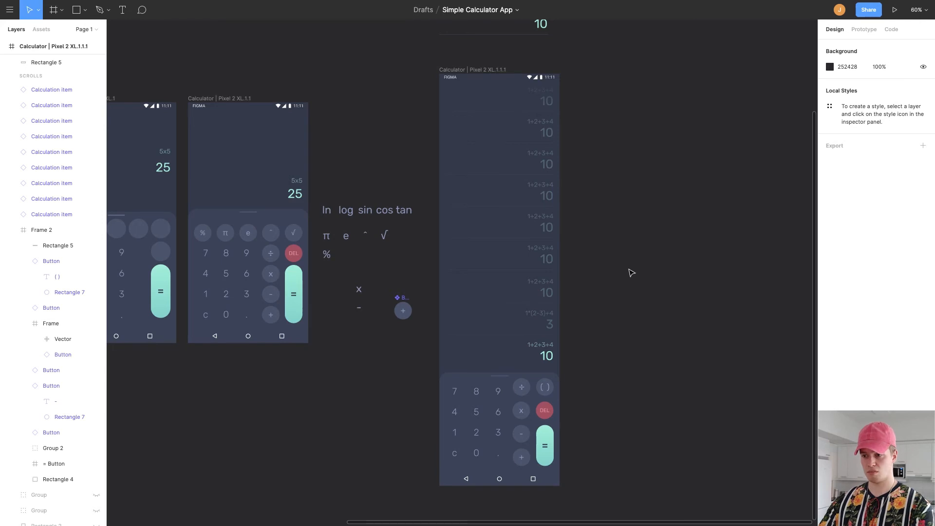
pyautogui.scroll(-5, 631, 271)
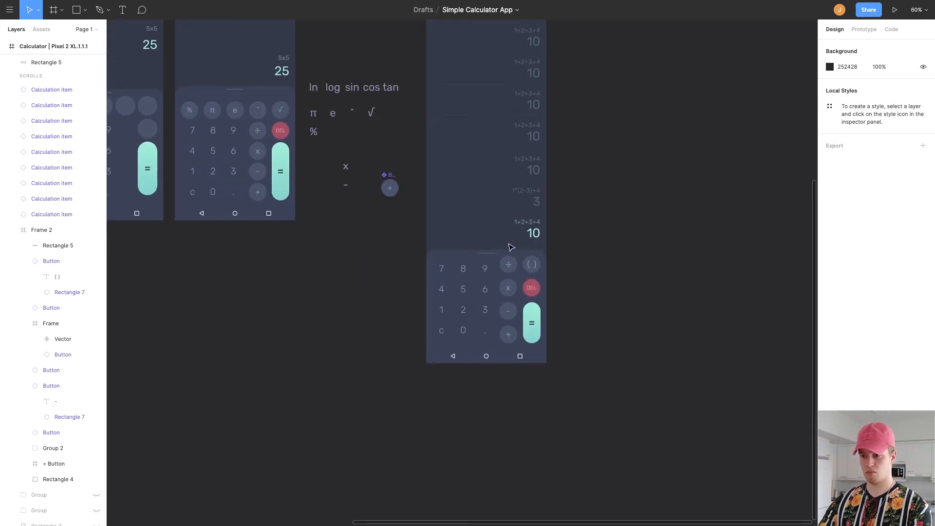
pyautogui.scroll(5, 511, 247)
pyautogui.scroll(10, 692, 225)
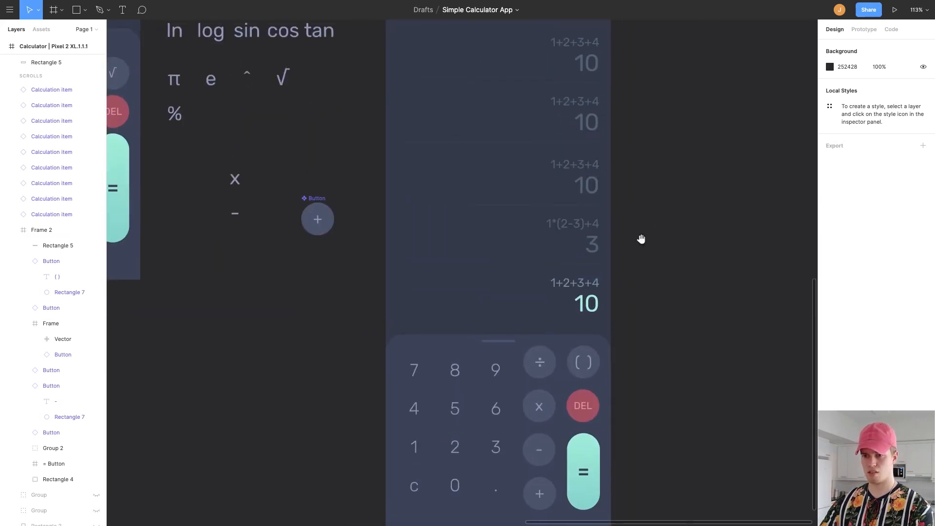
pyautogui.scroll(2, 629, 364)
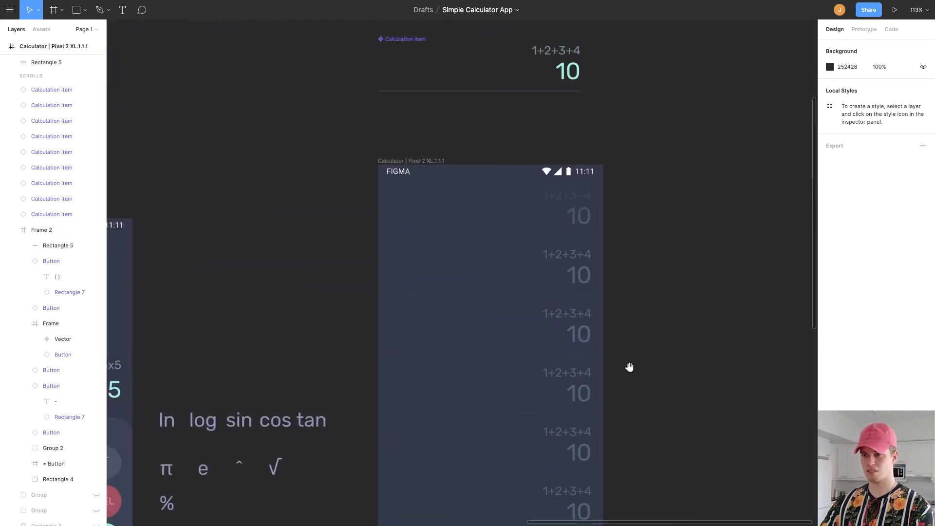
pyautogui.scroll(-8, 630, 368)
pyautogui.scroll(-5, 636, 206)
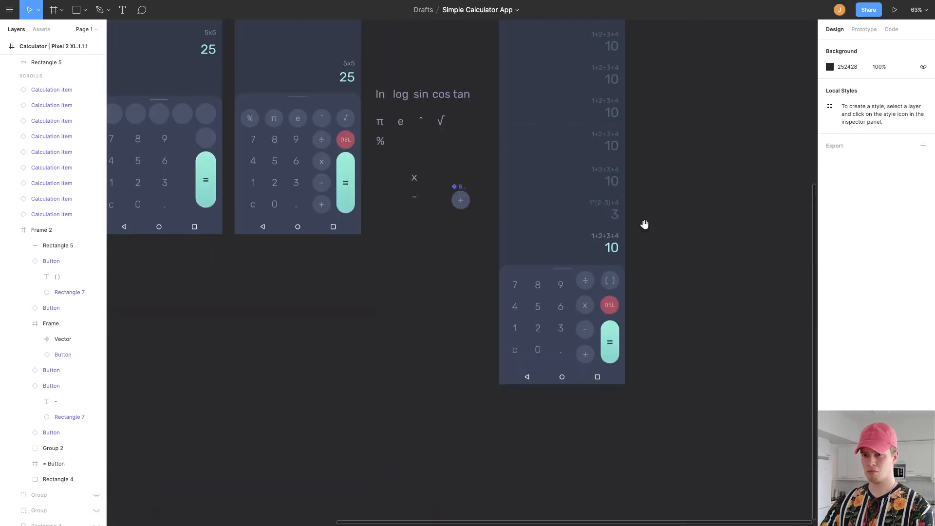
pyautogui.hscroll(3, 644, 224)
pyautogui.scroll(15, 531, 296)
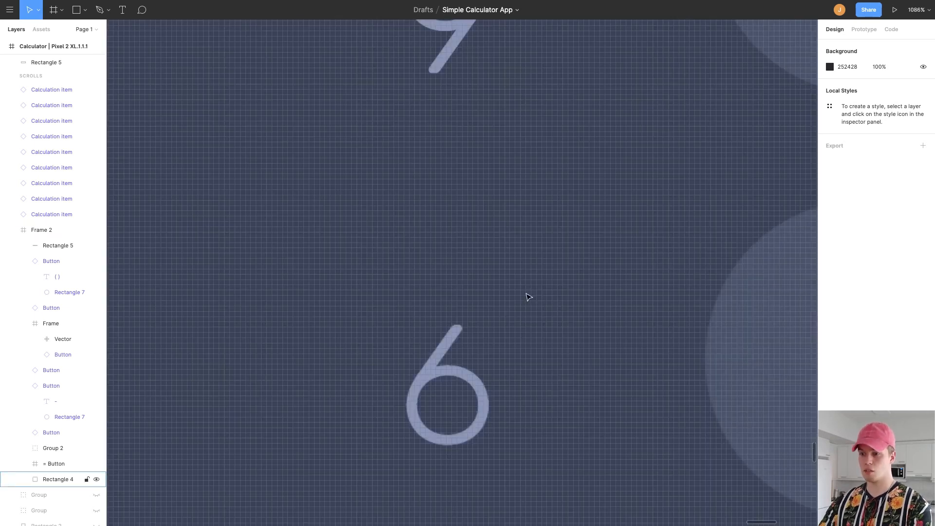
pyautogui.scroll(-15, 507, 220)
pyautogui.doubleClick(462, 11)
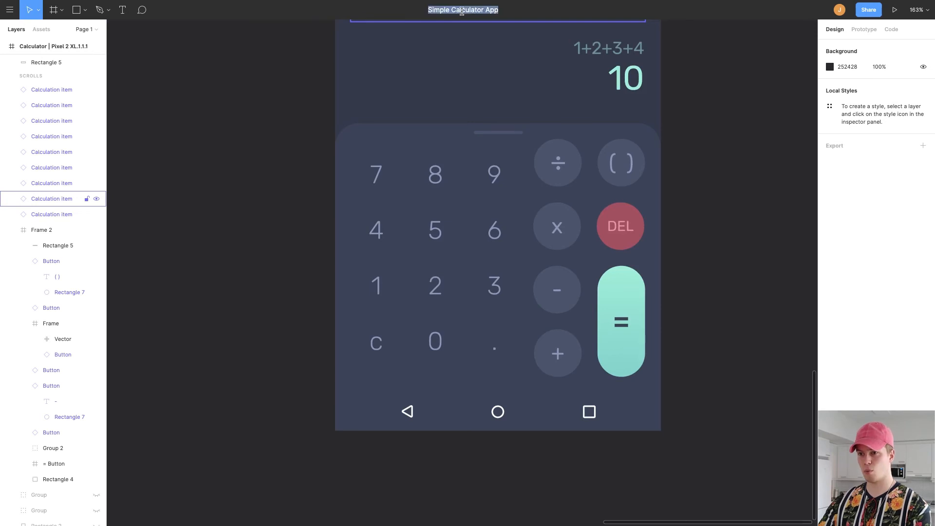
pyautogui.click(706, 157)
pyautogui.moveTo(707, 155); pyautogui.dragTo(660, 189)
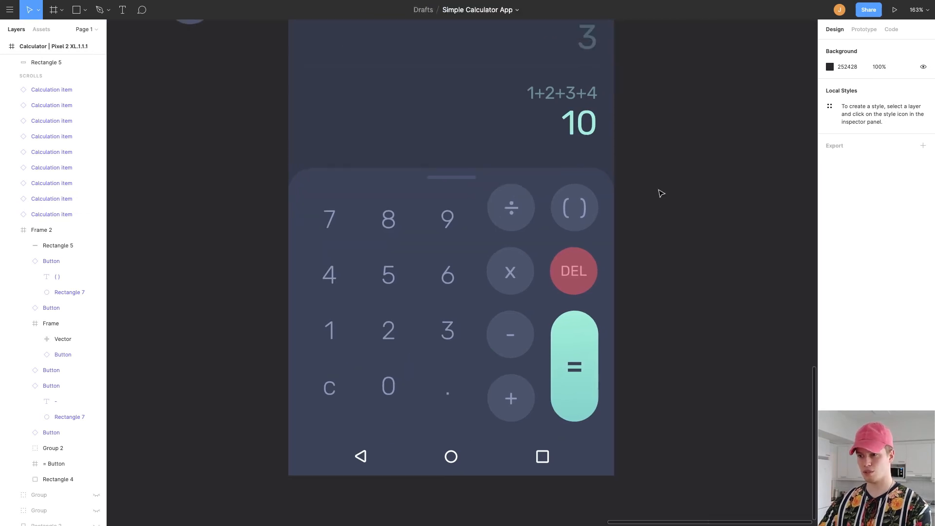
pyautogui.scroll(-2, 660, 189)
pyautogui.scroll(5, 656, 191)
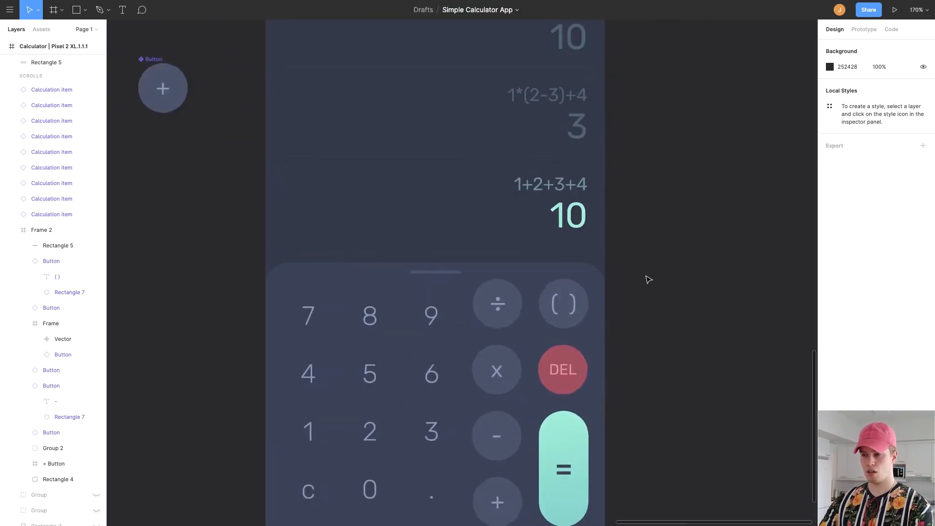
pyautogui.scroll(-6, 645, 278)
pyautogui.moveTo(645, 229); pyautogui.dragTo(643, 272)
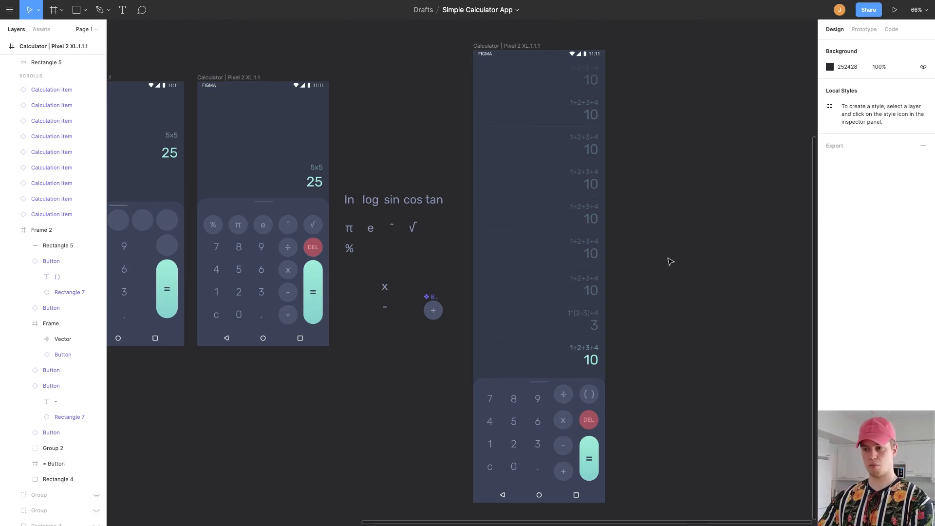
# Preview the prototype again and test sliding the keypad away to scroll through the history.
pyautogui.press('super+alt+Return')
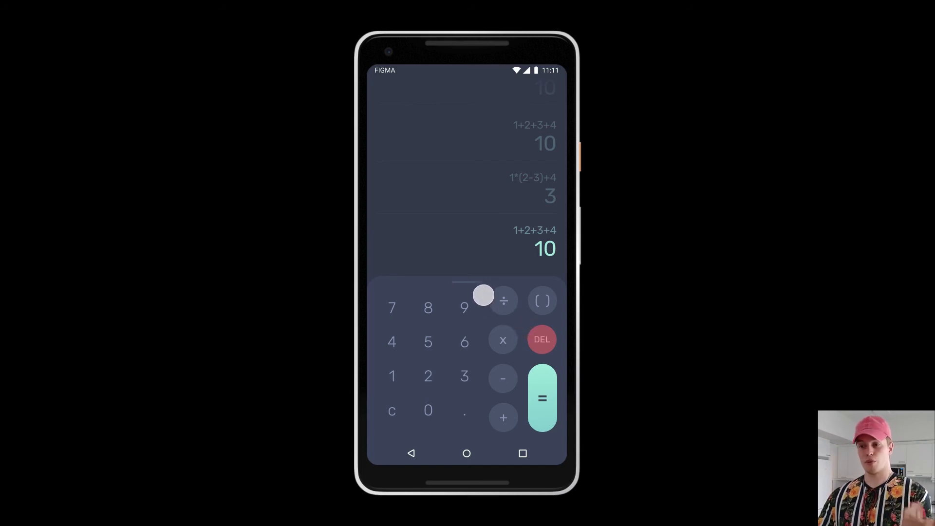
pyautogui.moveTo(484, 294); pyautogui.dragTo(469, 408)
pyautogui.moveTo(460, 308); pyautogui.dragTo(478, 92)
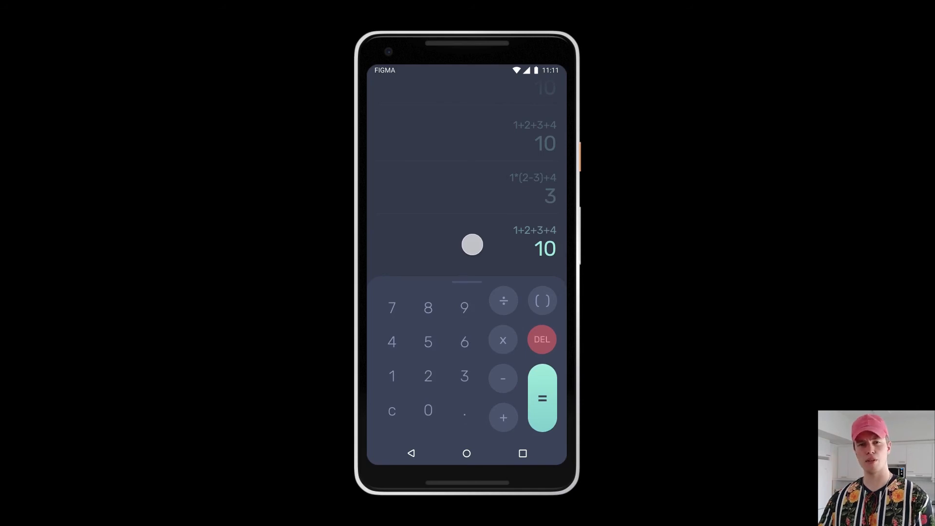
pyautogui.moveTo(467, 280); pyautogui.dragTo(480, 175)
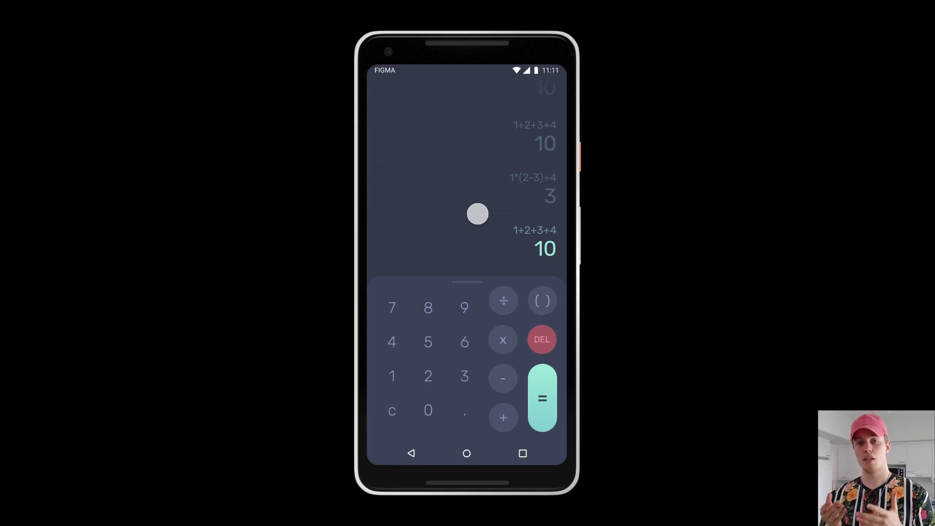
pyautogui.moveTo(478, 214); pyautogui.dragTo(457, 170)
pyautogui.moveTo(462, 216); pyautogui.dragTo(465, 272)
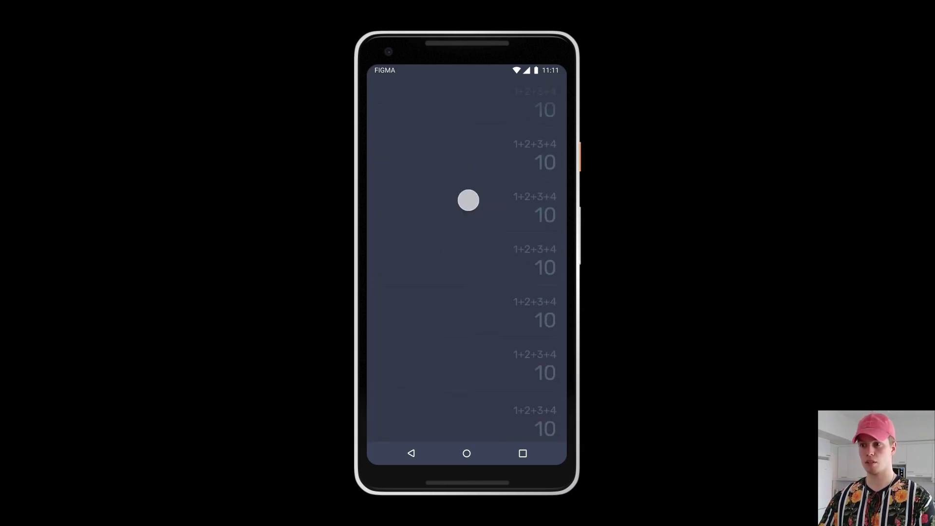
pyautogui.moveTo(485, 318); pyautogui.dragTo(465, 83)
pyautogui.moveTo(447, 144); pyautogui.dragTo(517, 153)
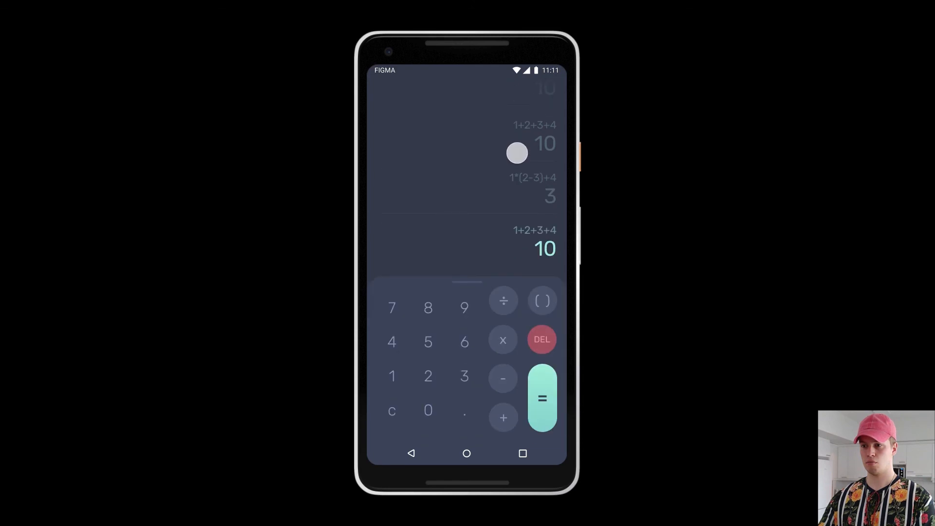